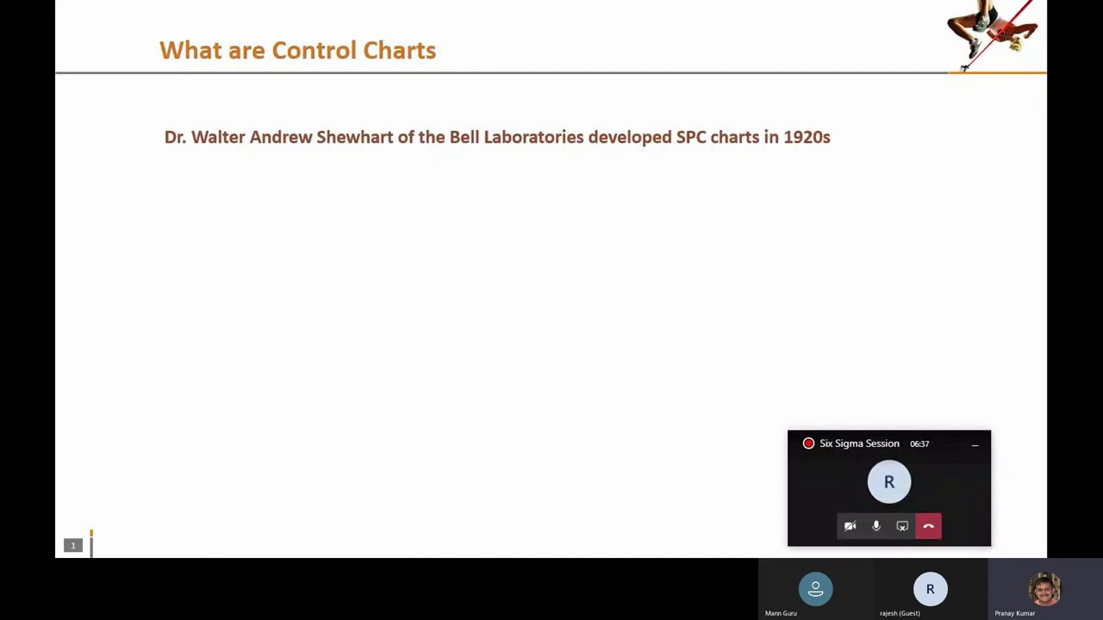
key(Right)
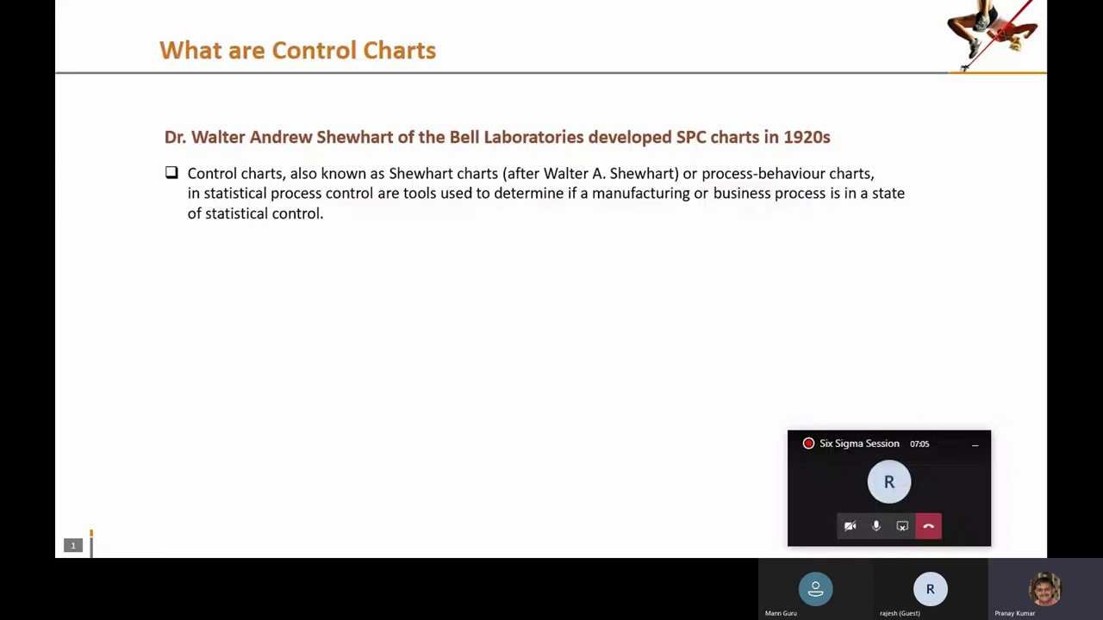
key(Right)
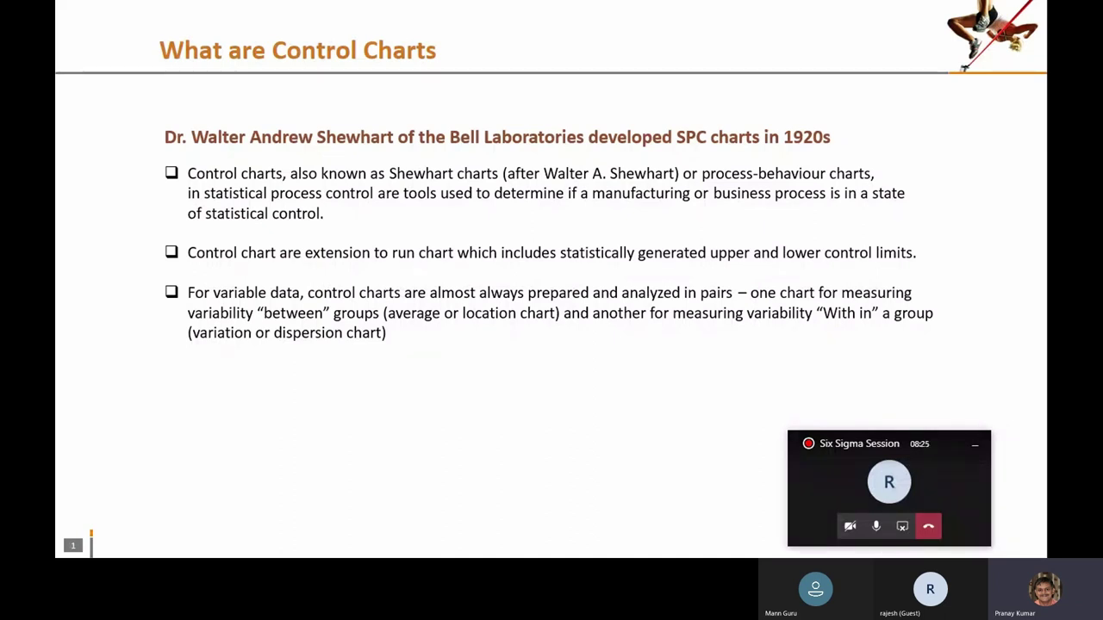
key(Right)
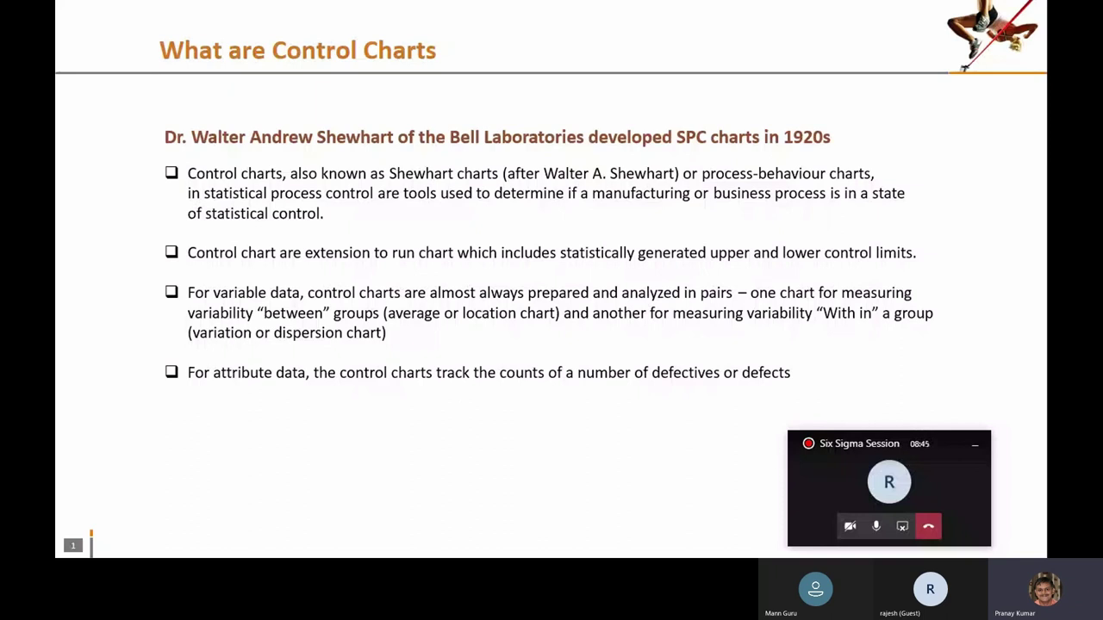
key(Right)
key(Right)
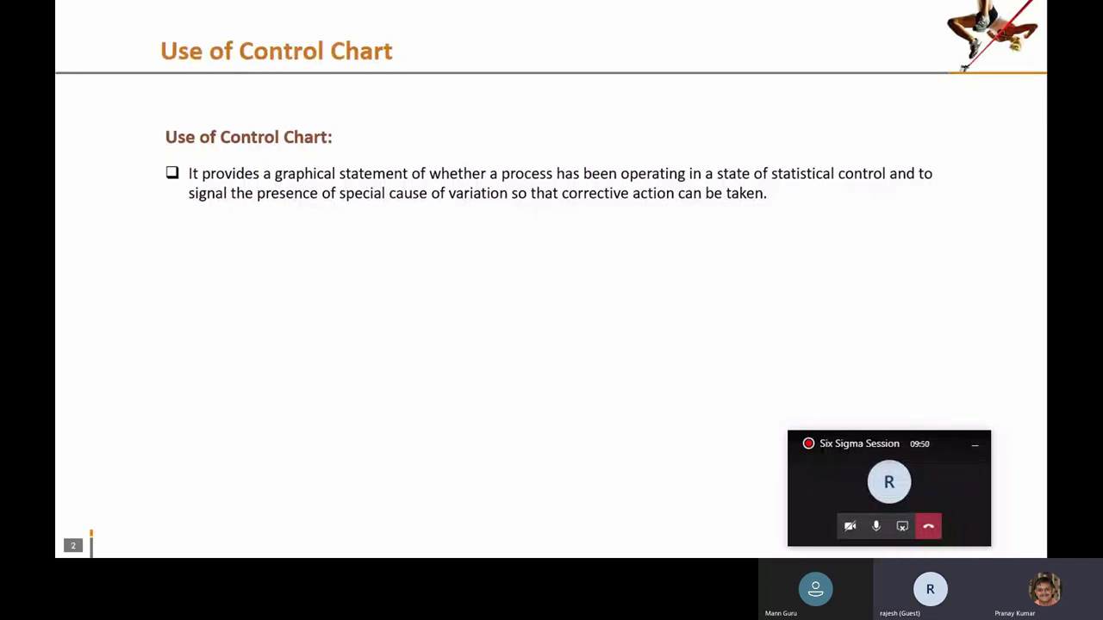
key(Right)
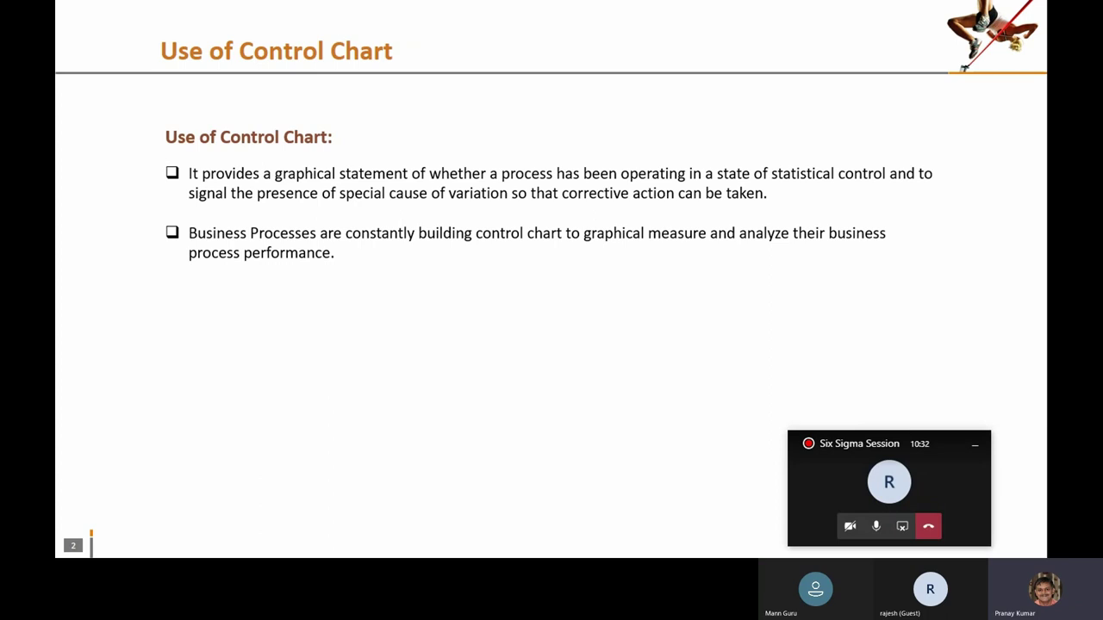
key(Right)
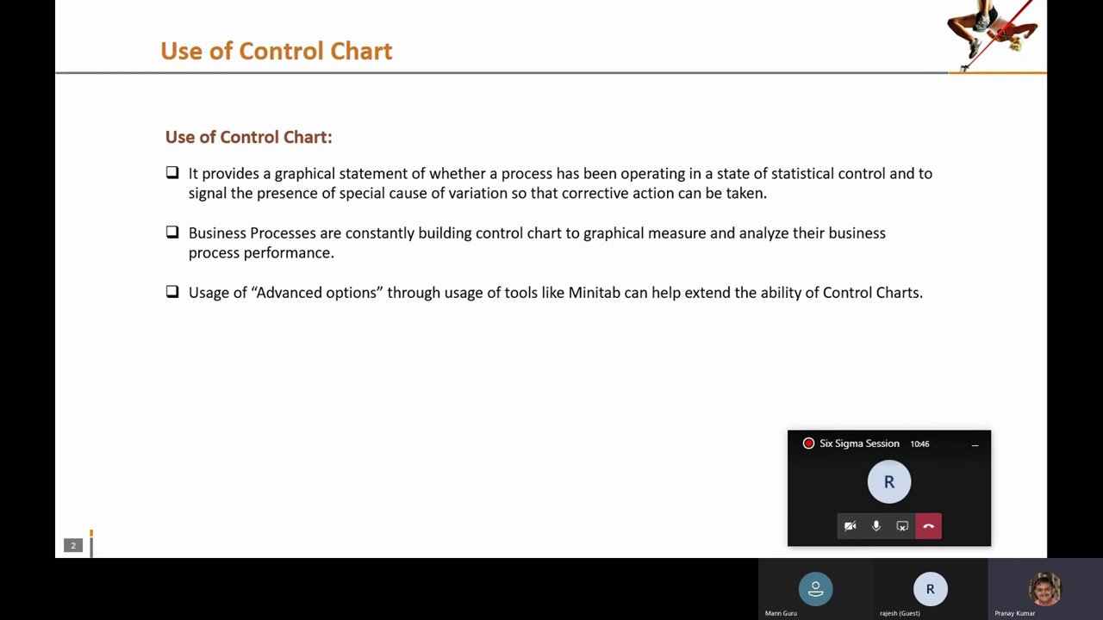
key(Right)
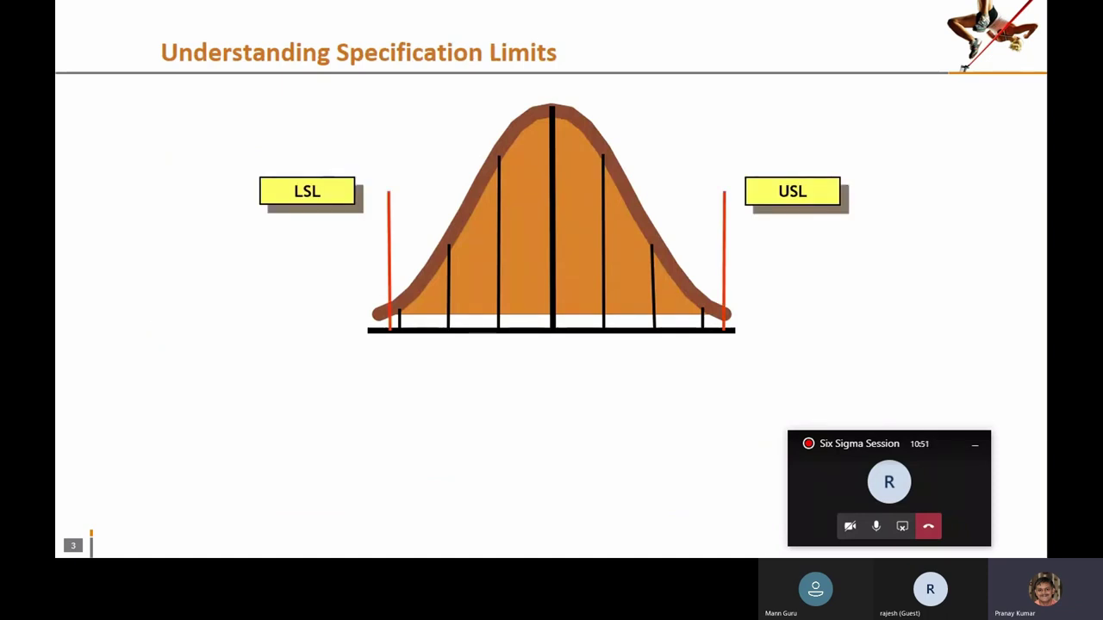
key(Right)
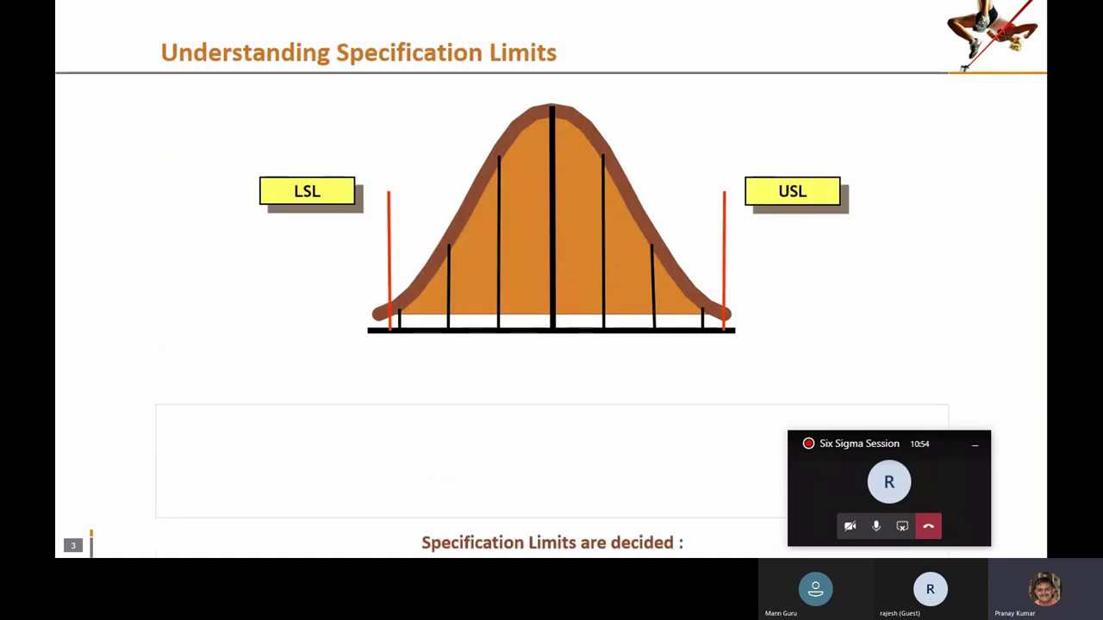
key(Right)
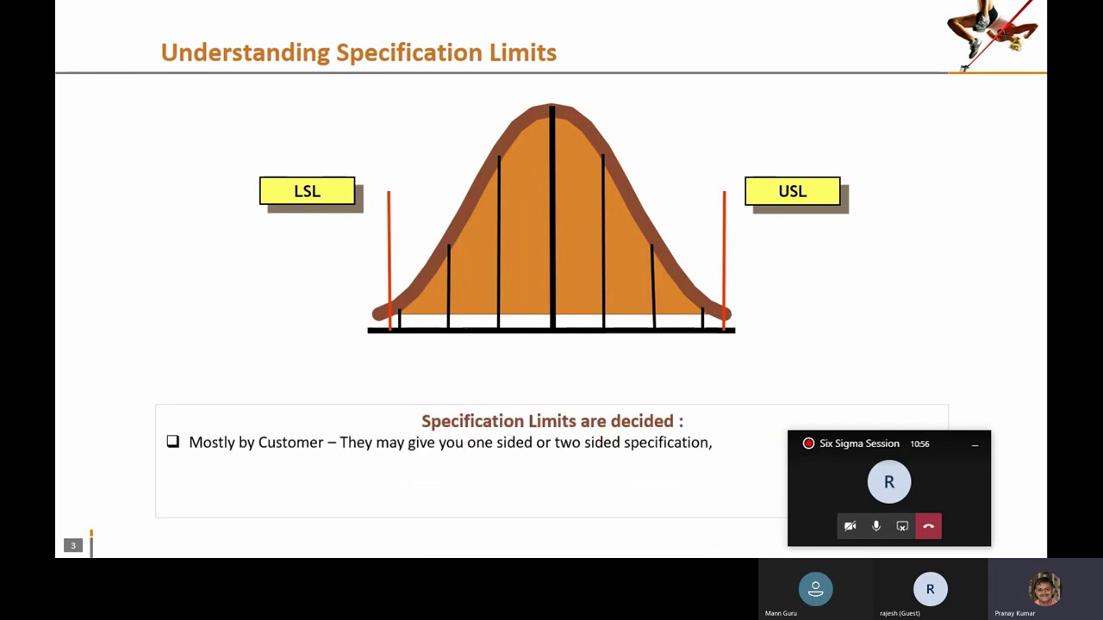
key(Right)
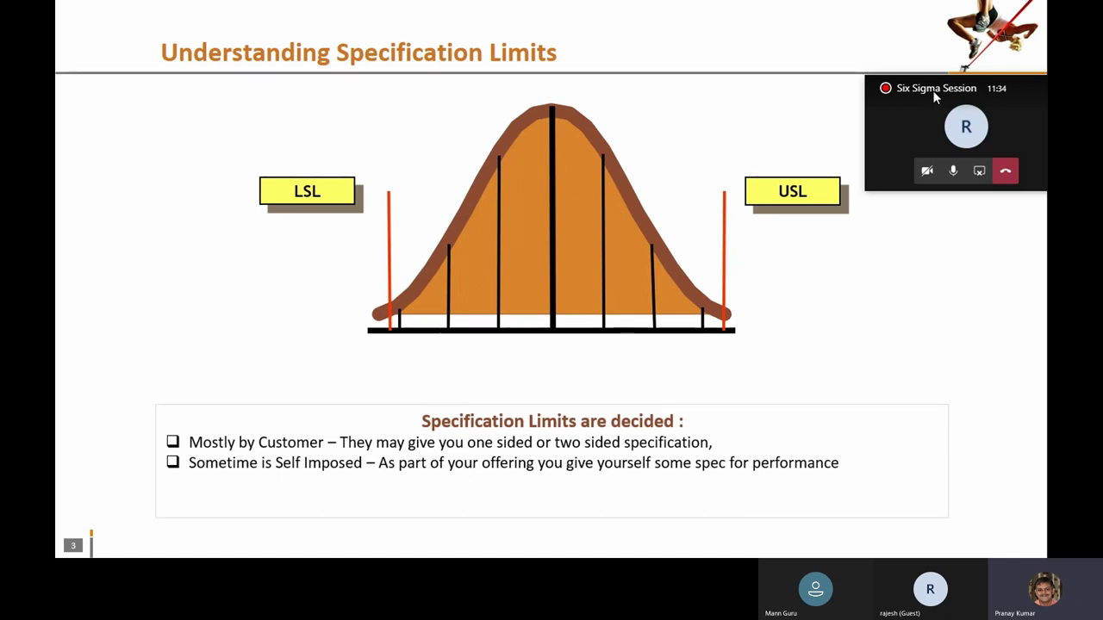
click(649, 392)
click(650, 392)
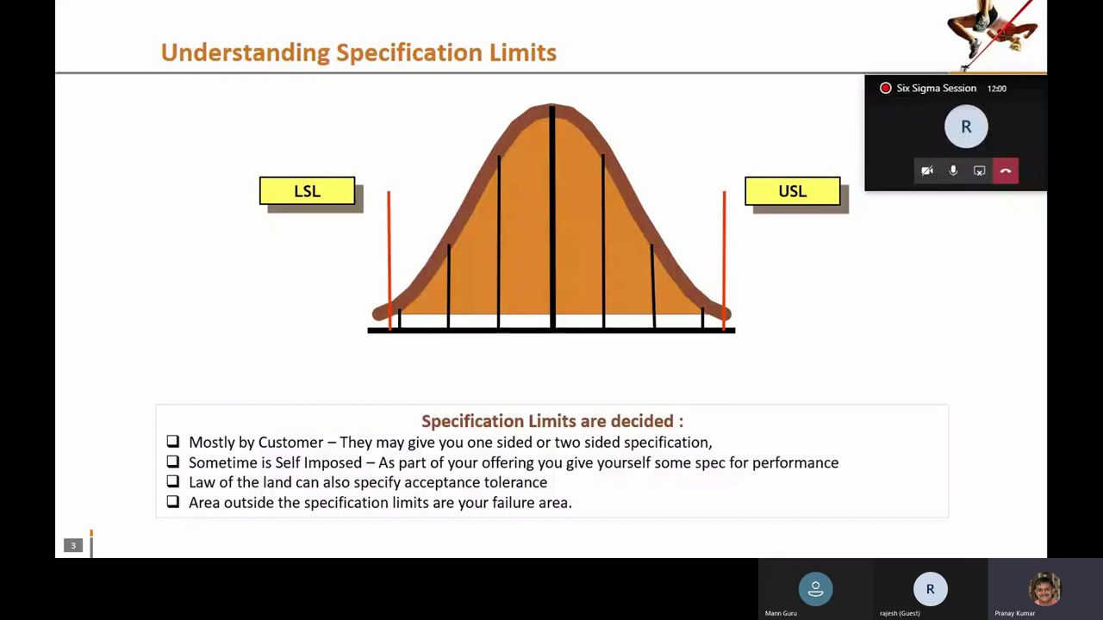
key(Right)
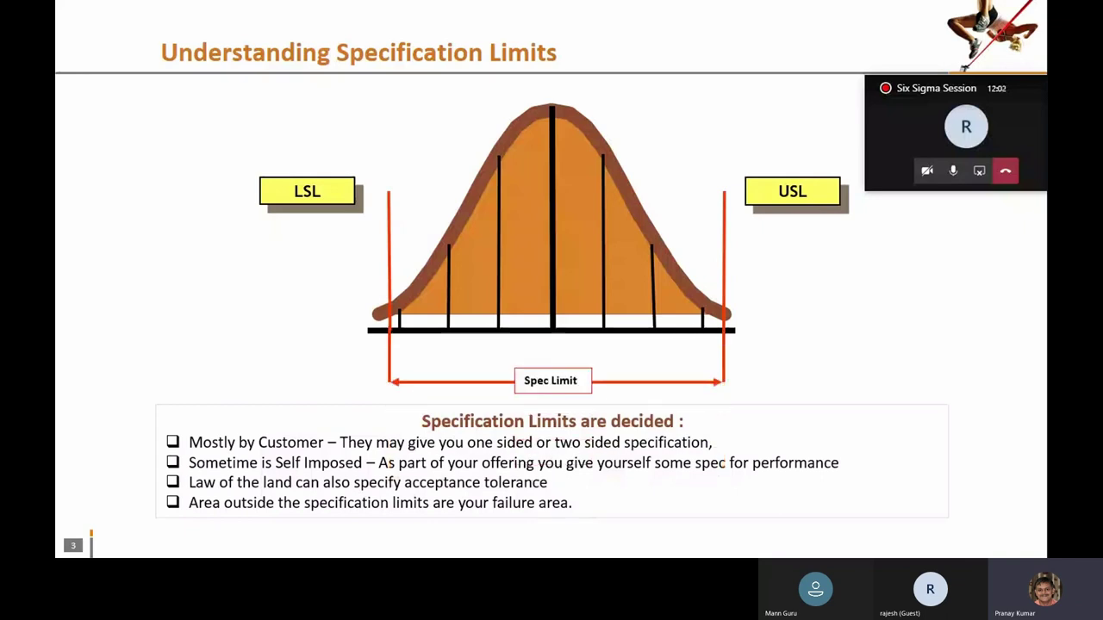
key(Right)
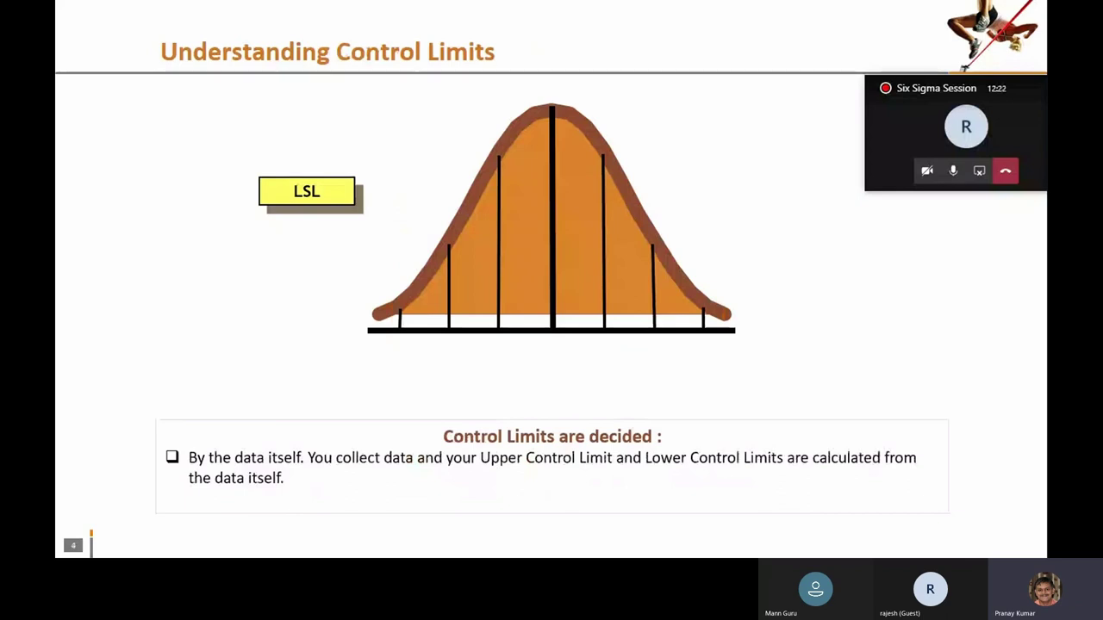
key(Right)
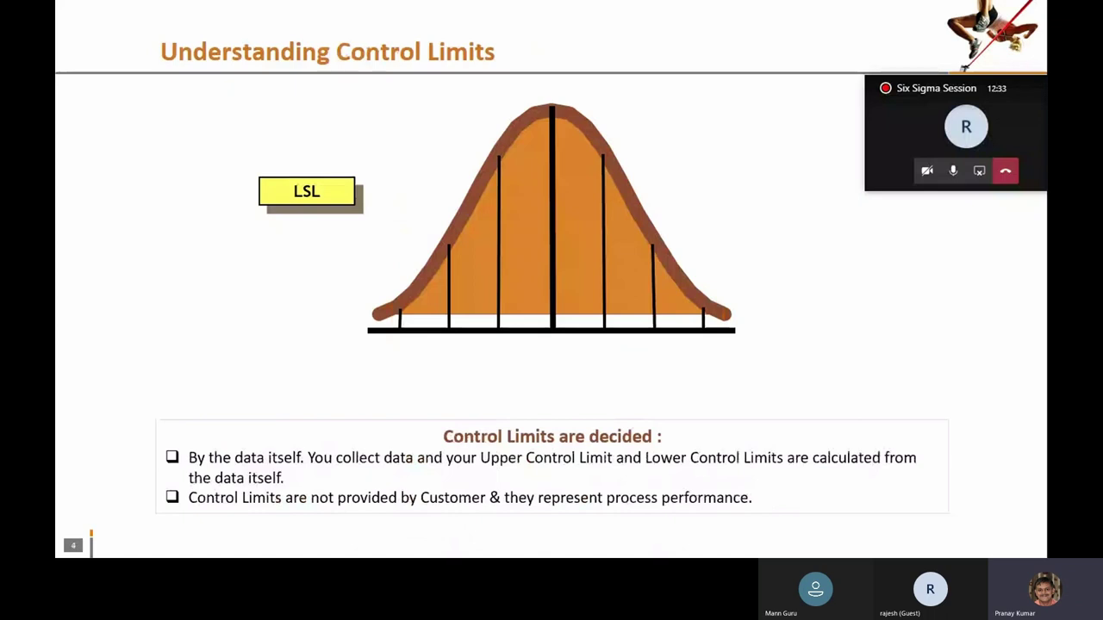
key(Right)
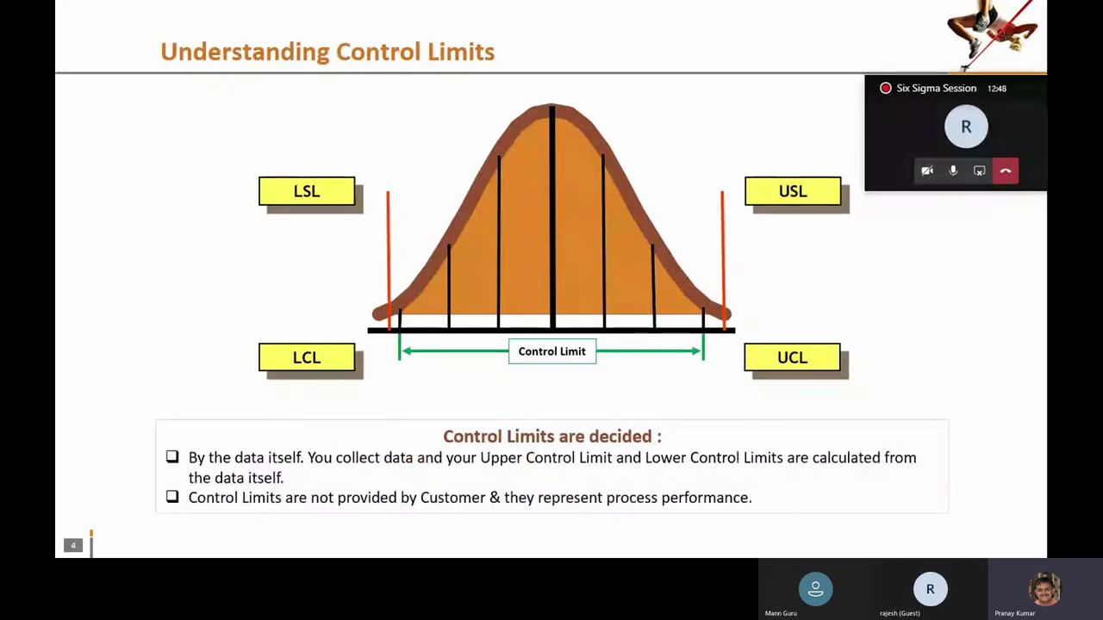
key(Right)
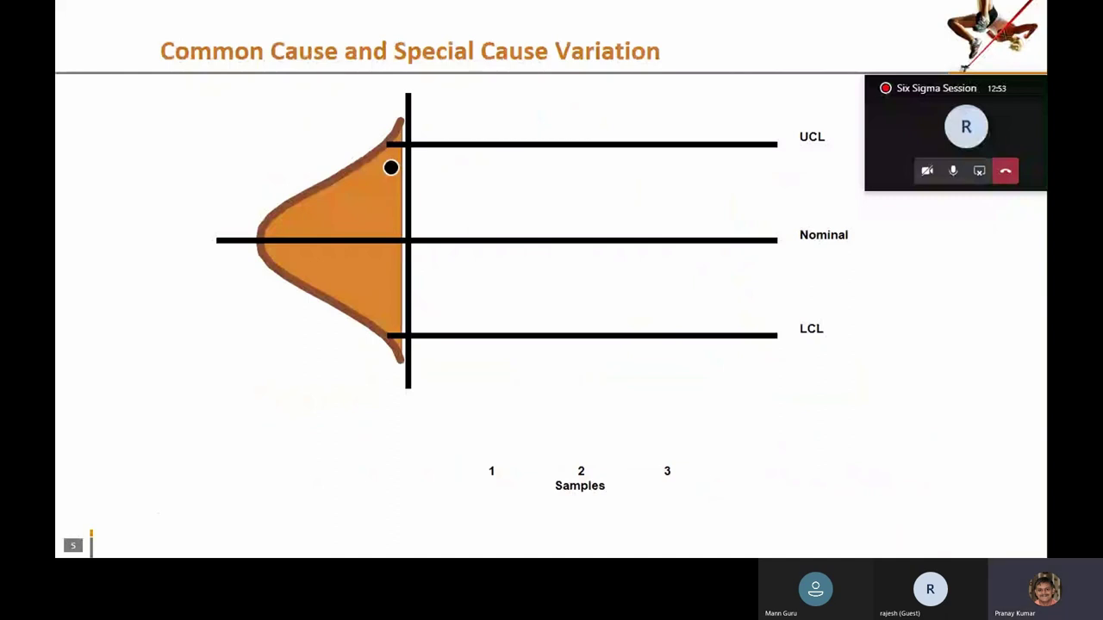
key(Right)
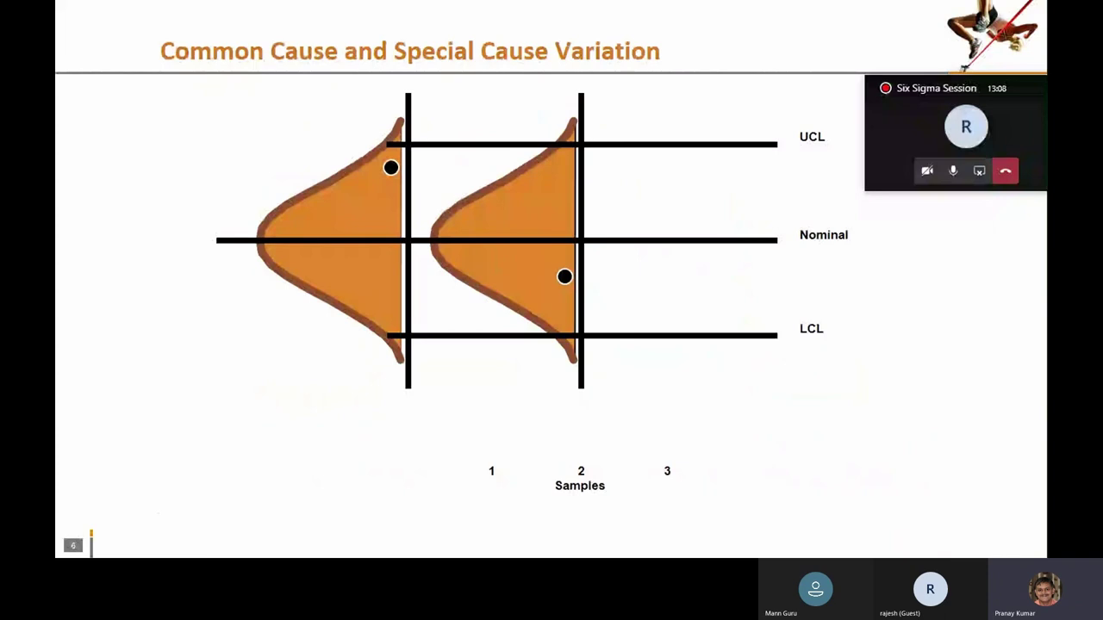
key(Right)
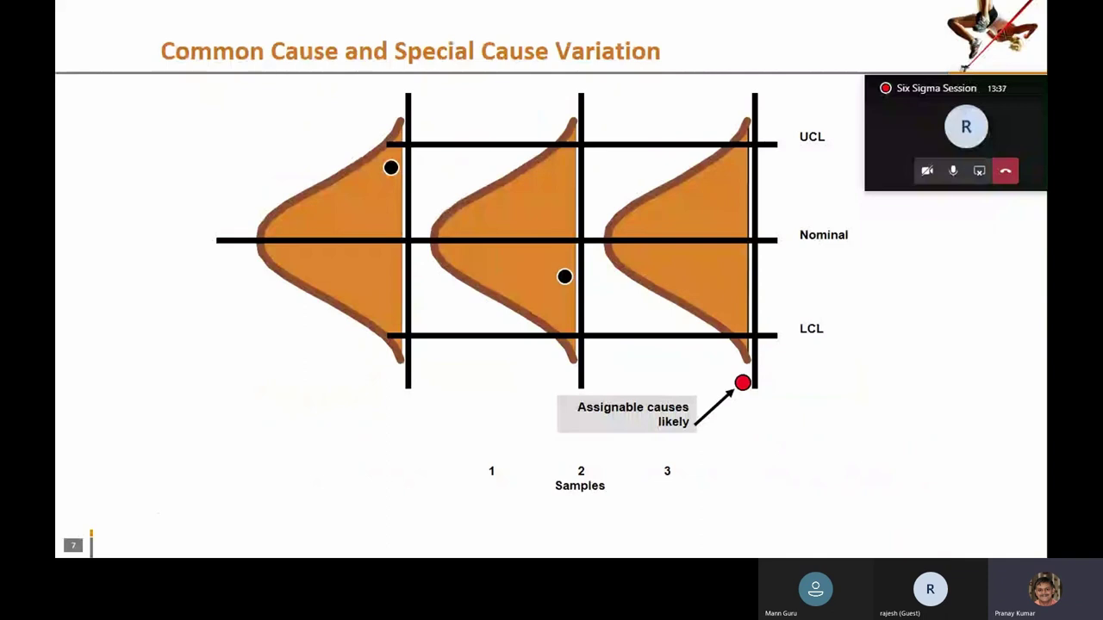
key(Right)
key(Right)
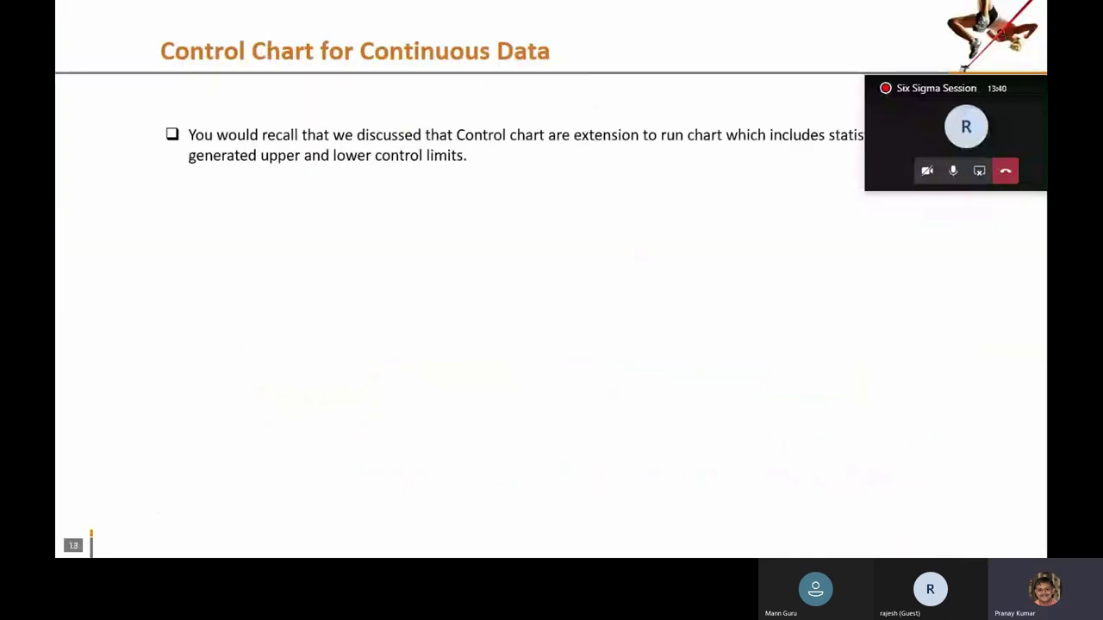
key(Right)
key(Right)
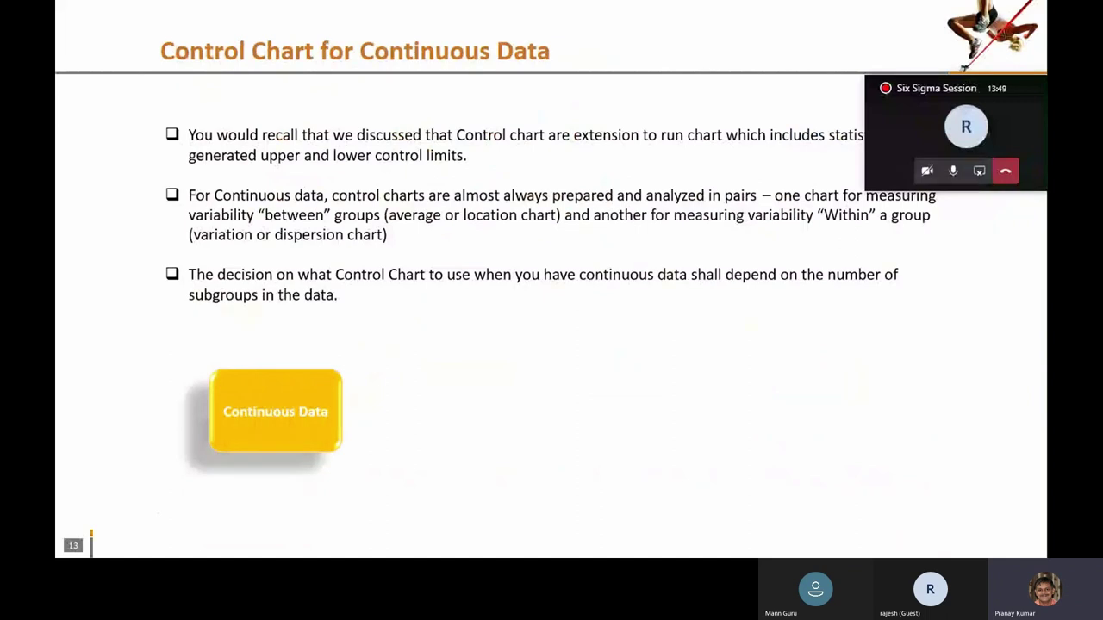
key(Right)
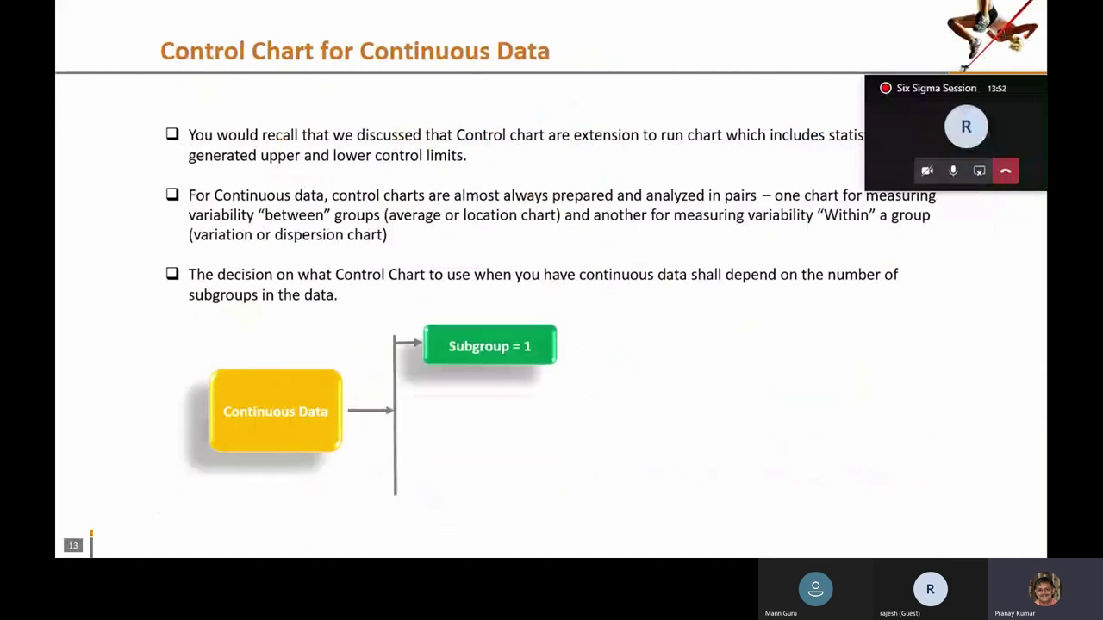
key(Right)
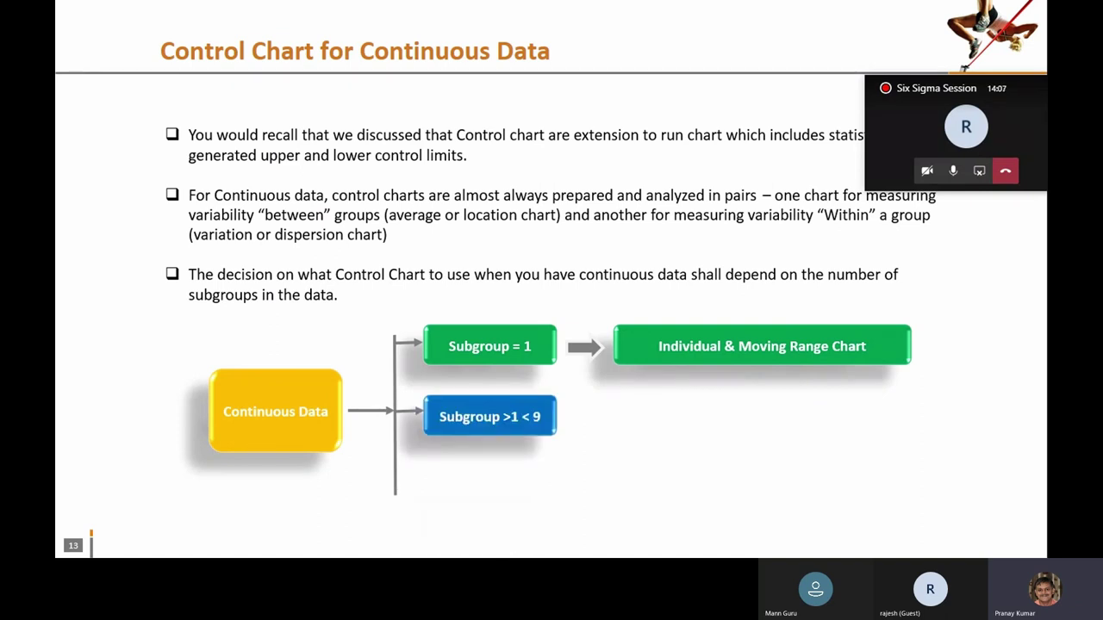
key(Right)
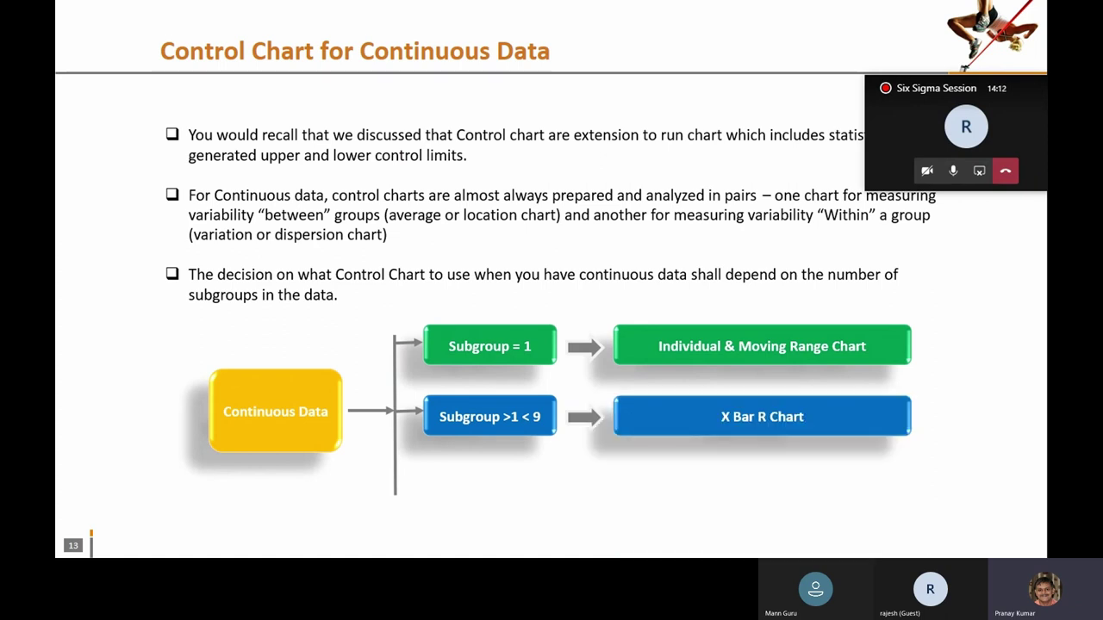
key(Right)
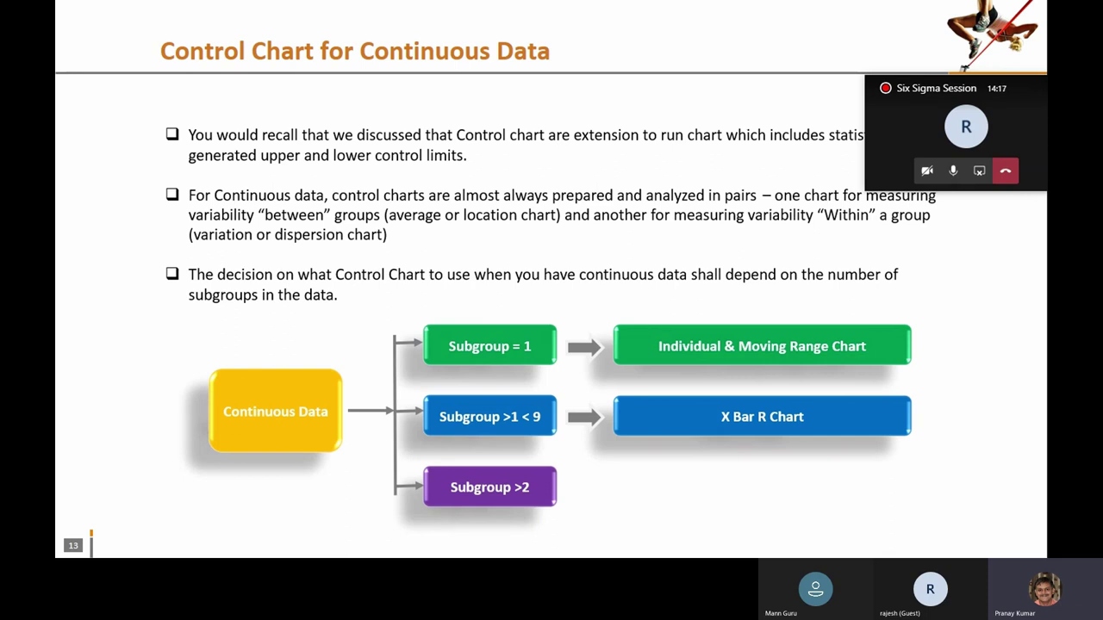
key(Right)
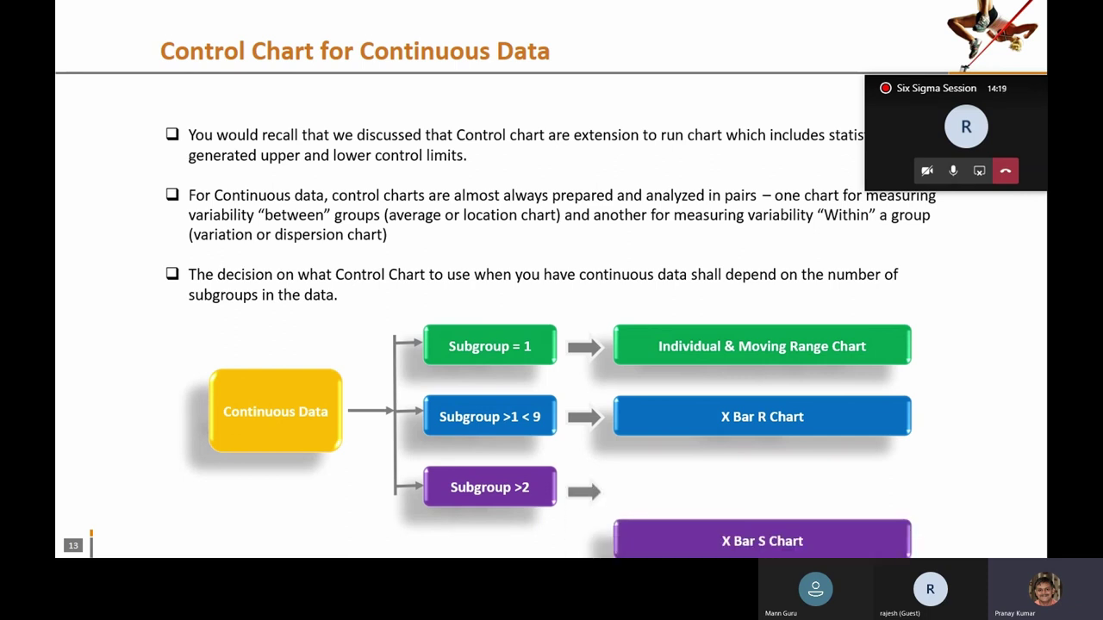
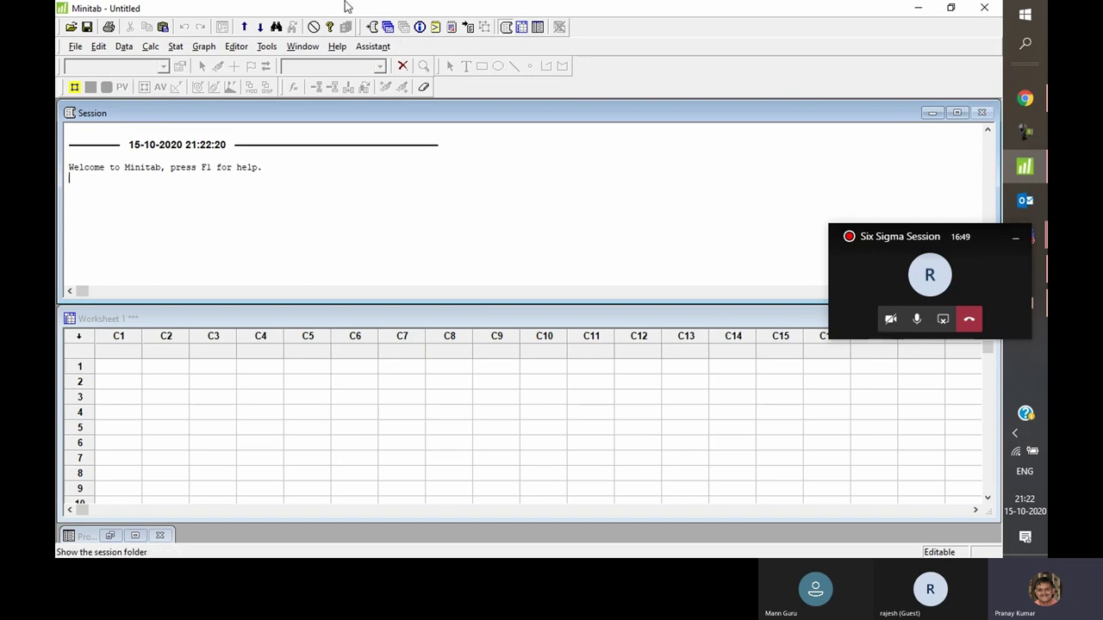
Open the recent worksheet BROKEN BUISCUIT DATA.MTW into the current project and maximize its window
click(76, 47)
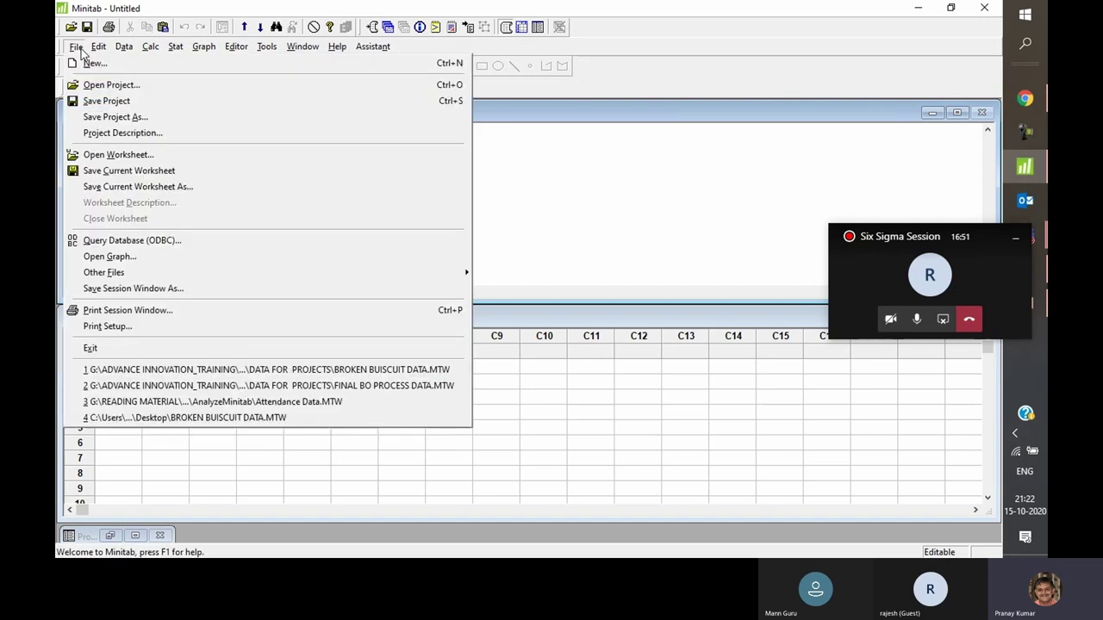
click(267, 370)
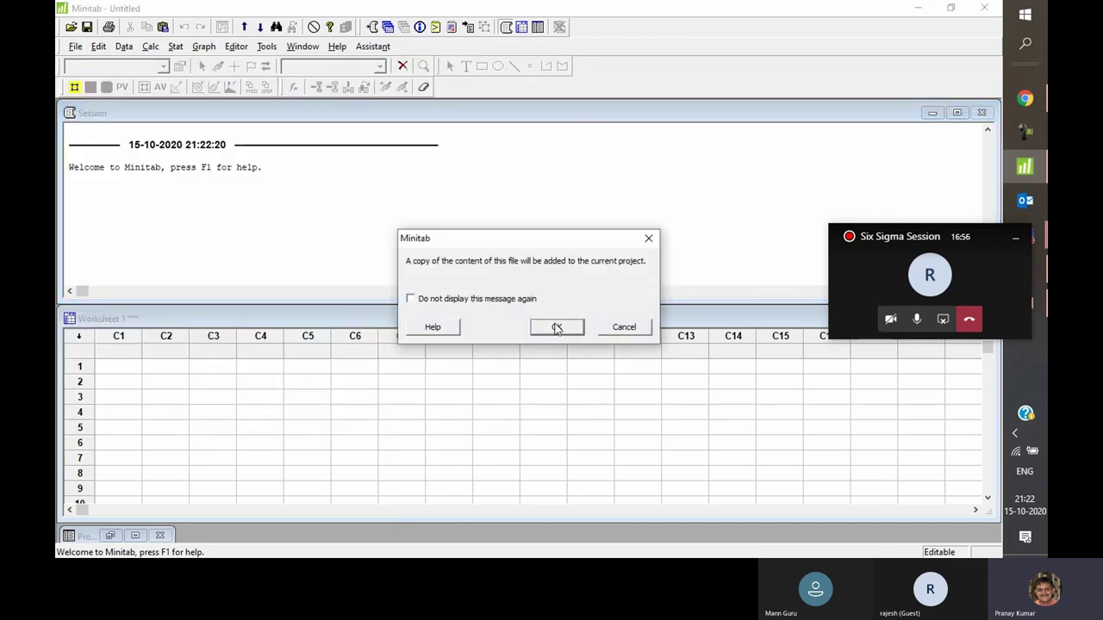
click(556, 326)
double_click(552, 323)
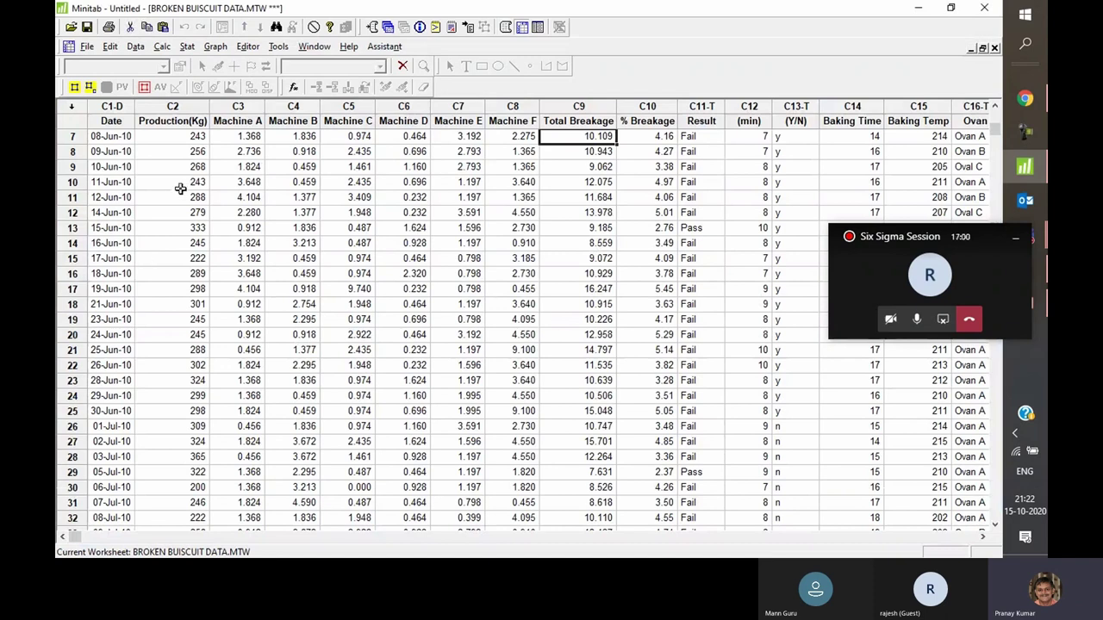
click(171, 108)
click(293, 244)
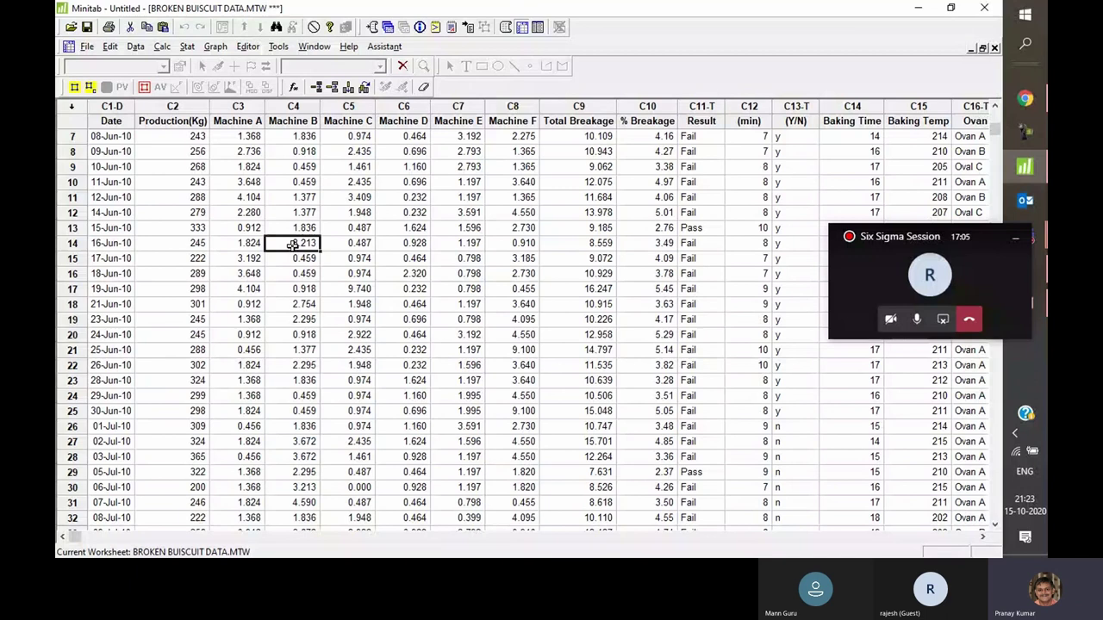
click(125, 170)
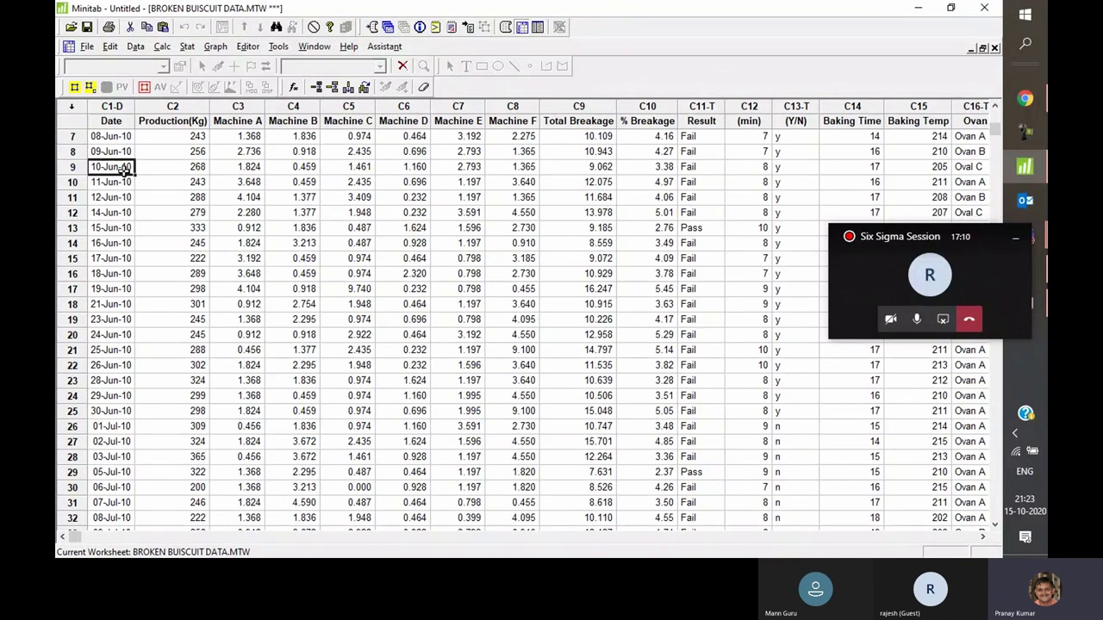
Delete all worksheet rows from row 26 (01-Jul-10) to the end of the data, keeping only the June records
scroll(125, 171, down, 3)
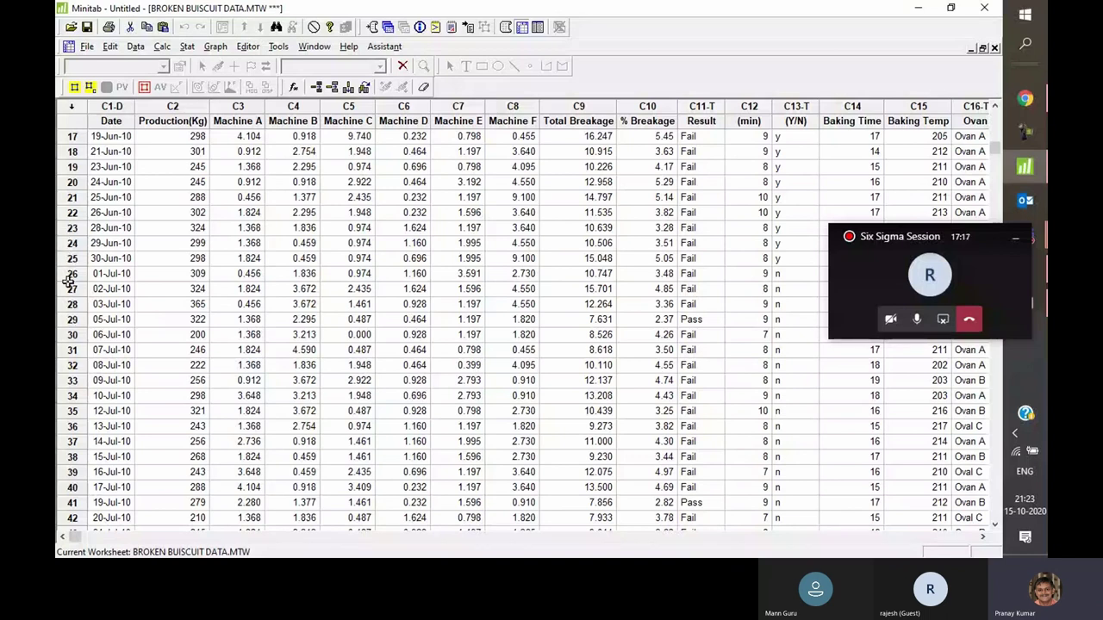
drag(68, 281, 171, 557)
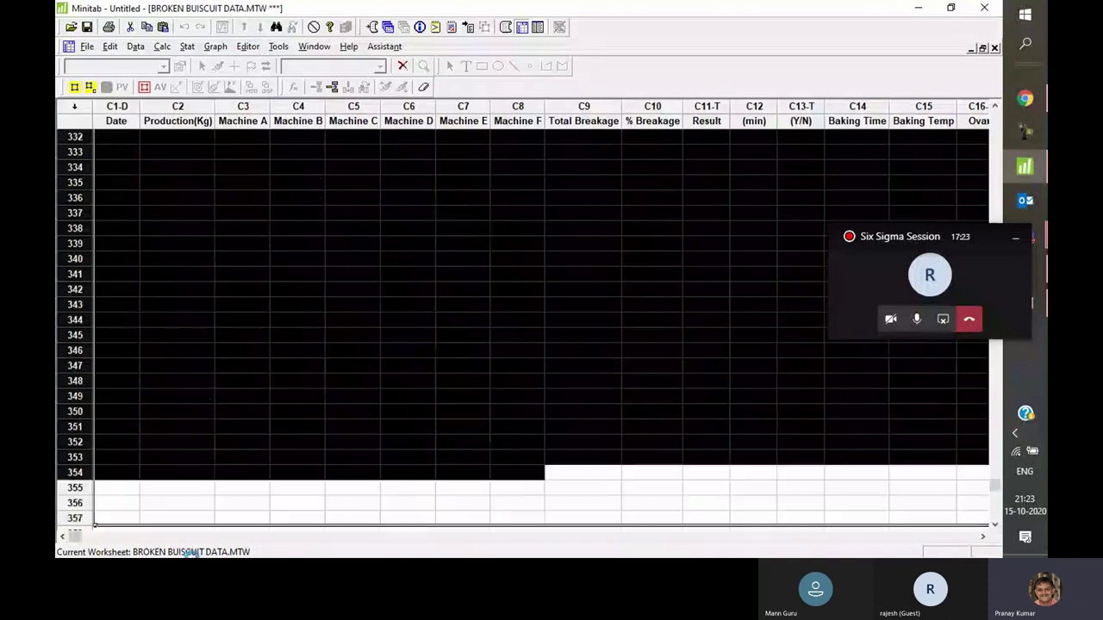
key(Delete)
click(166, 365)
scroll(164, 361, up, 3)
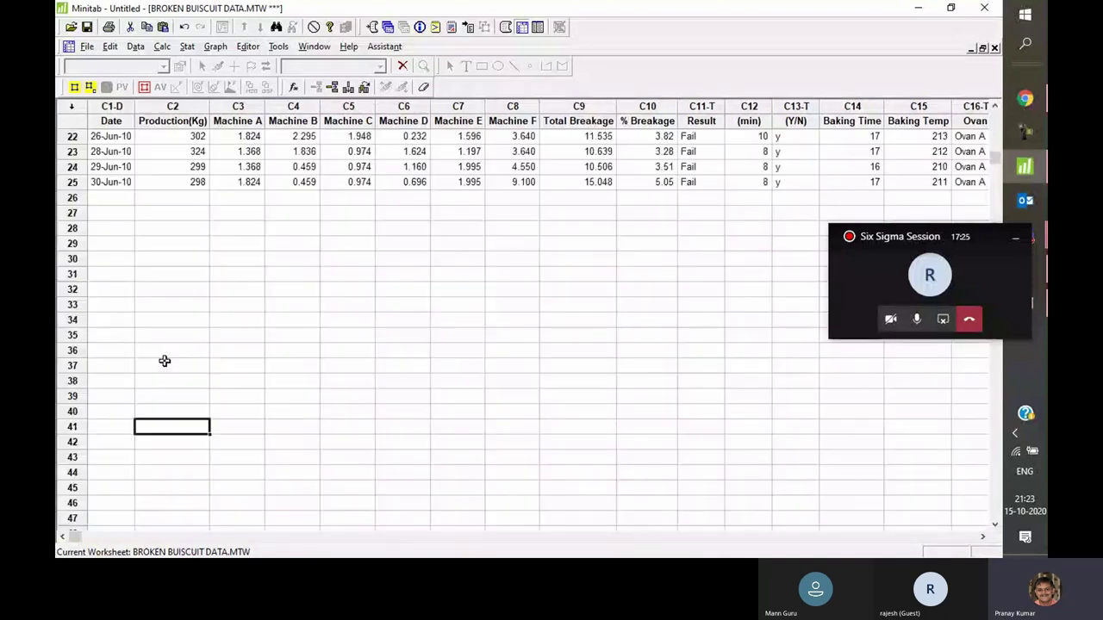
scroll(164, 361, up, 5)
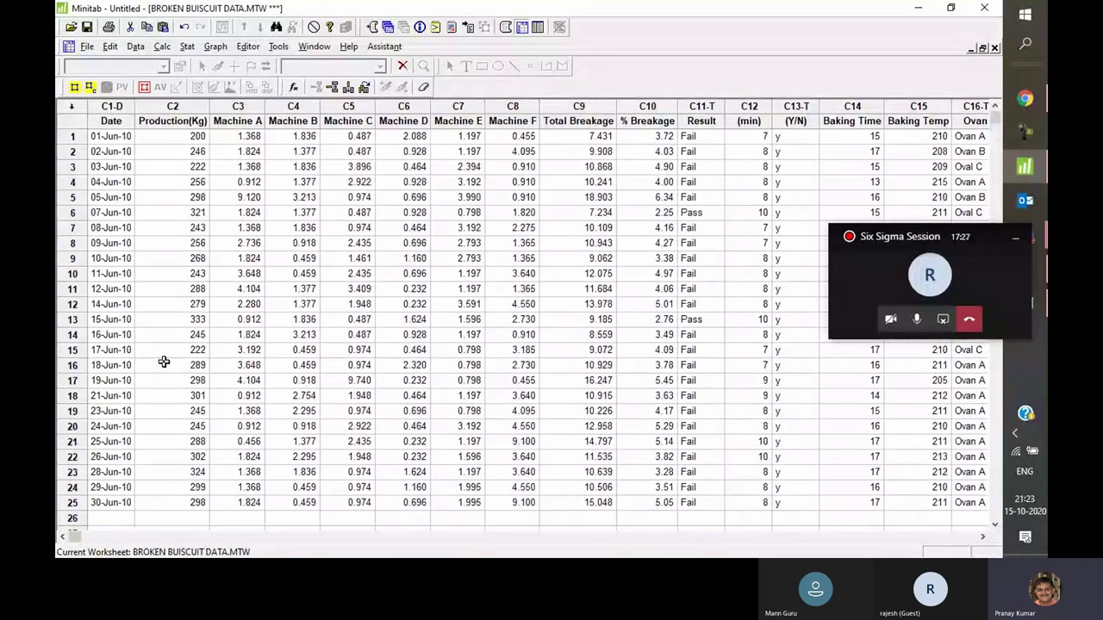
Start an Individuals-Moving Range (I-MR) control chart with Production(Kg) as the variable
click(160, 107)
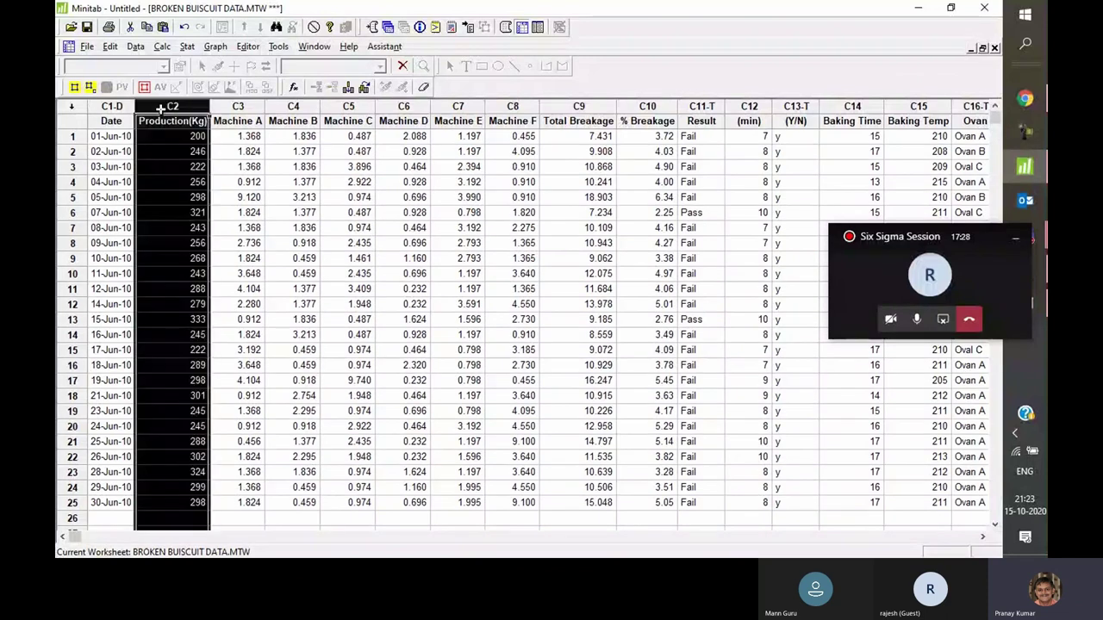
click(235, 155)
click(187, 47)
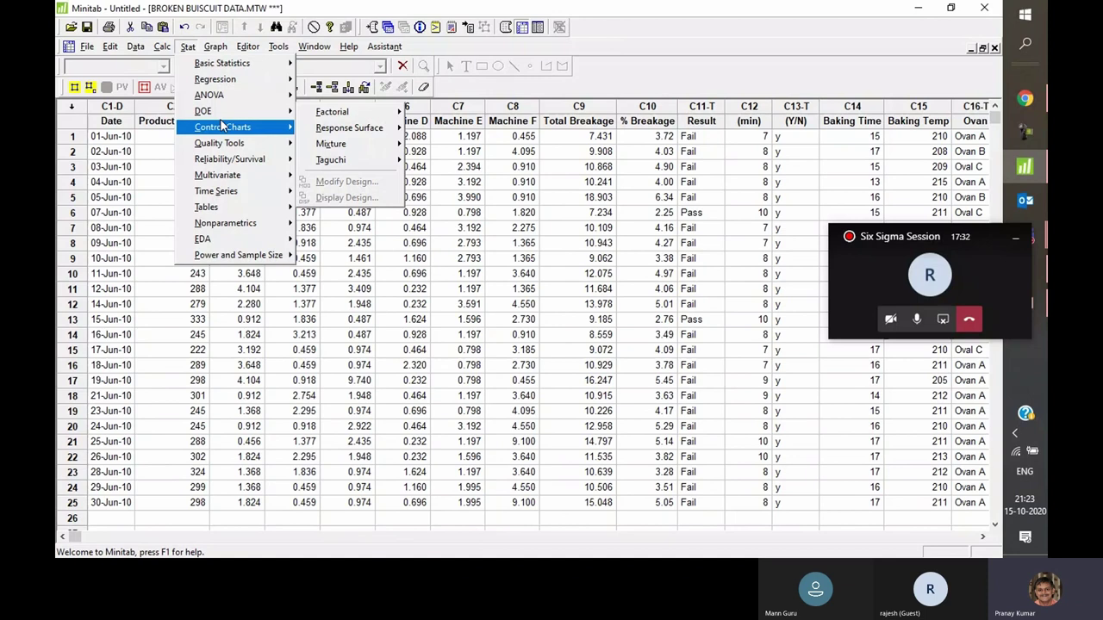
mouse_move(222, 127)
mouse_move(370, 166)
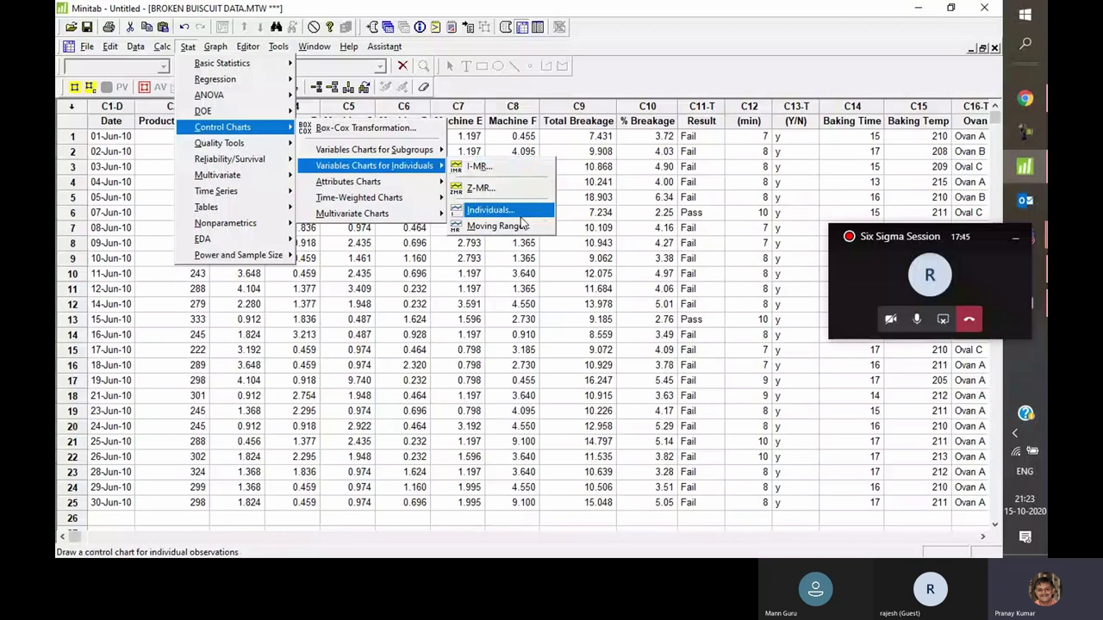
click(513, 168)
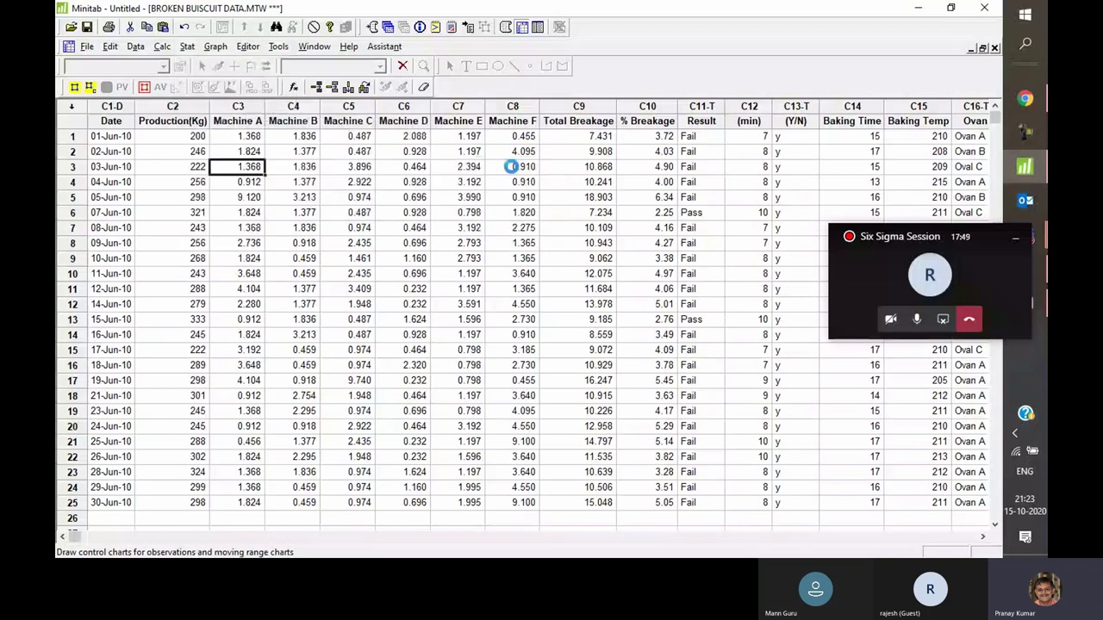
double_click(414, 197)
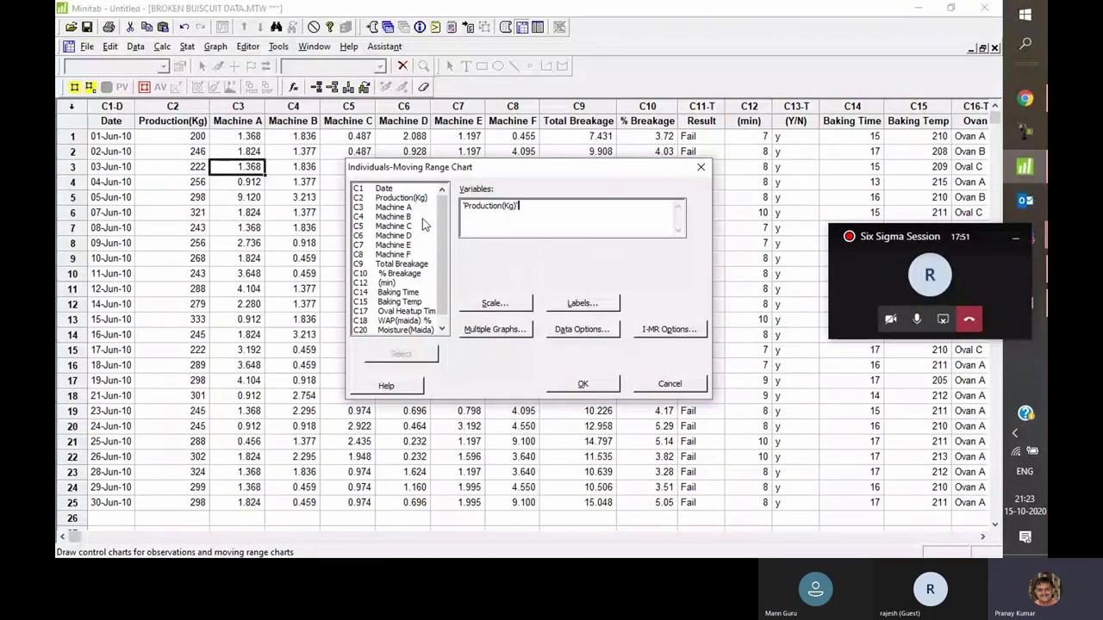
Set the chart's X scale to Stamp using the Date column and generate the I-MR chart
click(493, 302)
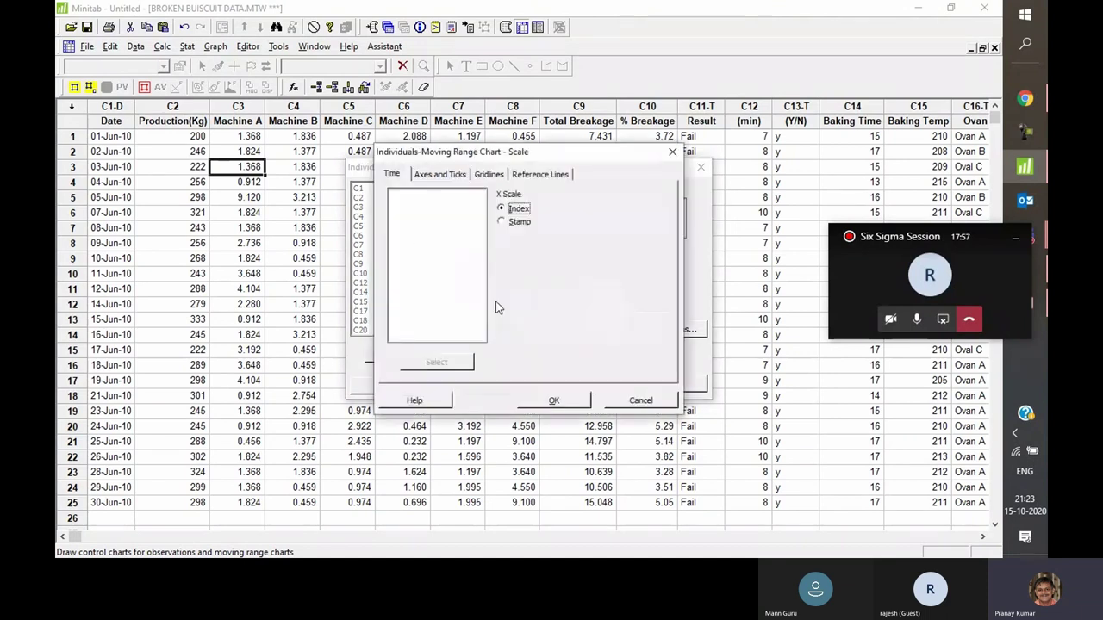
click(518, 223)
click(525, 266)
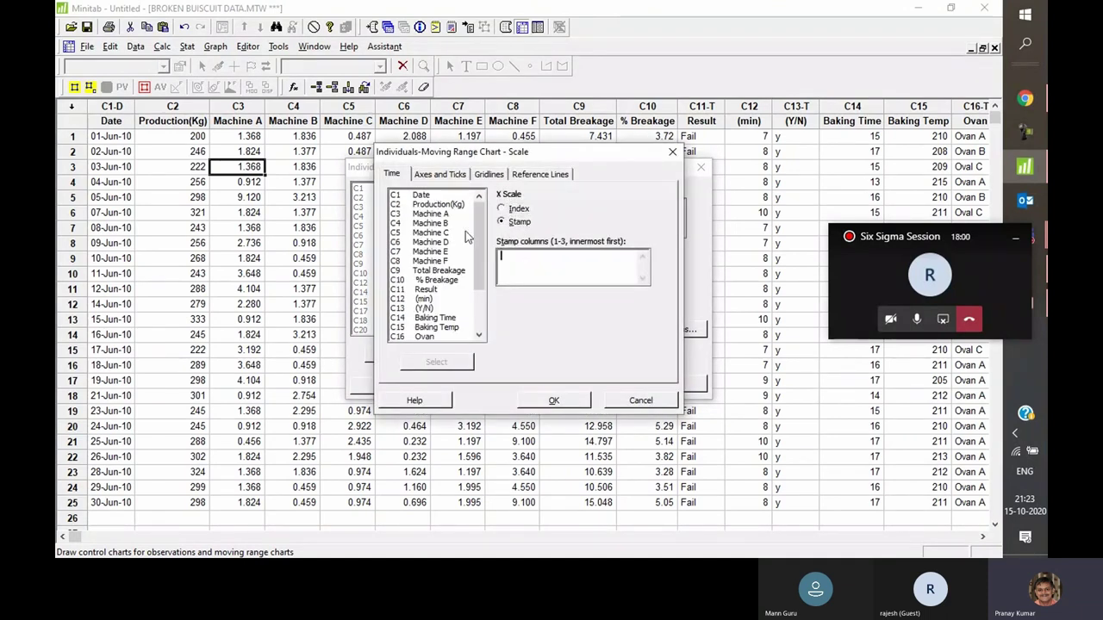
double_click(431, 196)
click(554, 400)
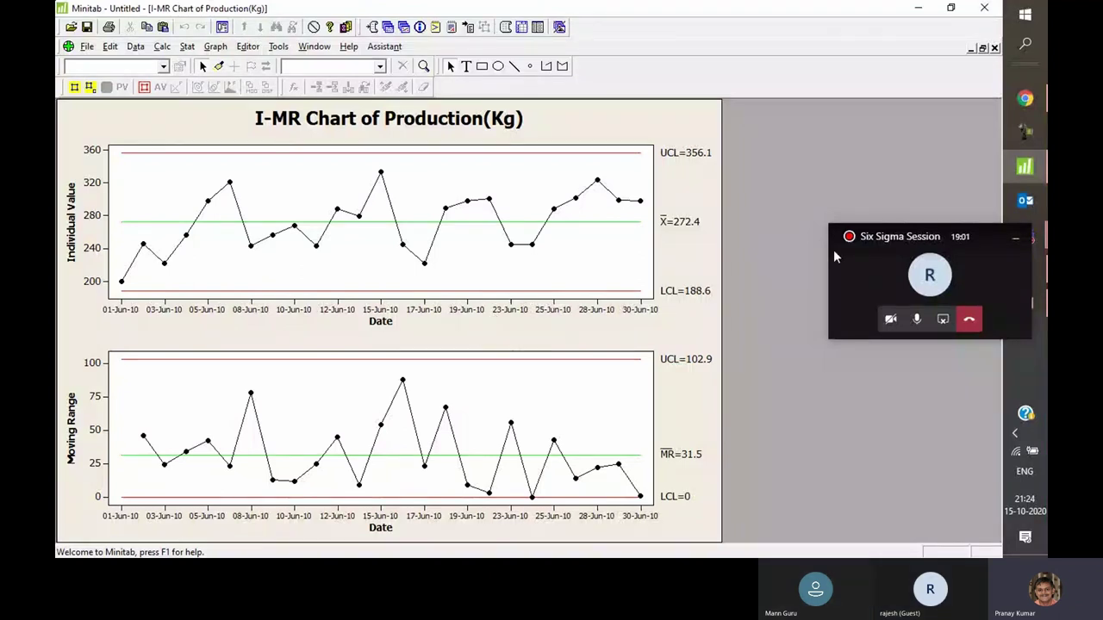
Search the computer for Excel and launch it
click(1024, 51)
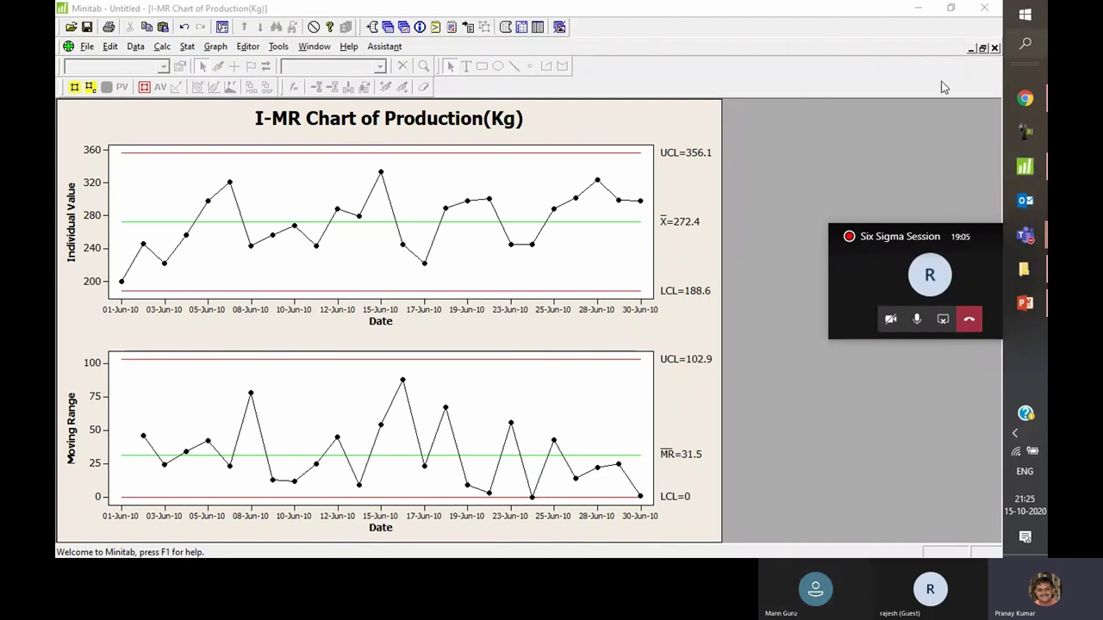
text(excel)
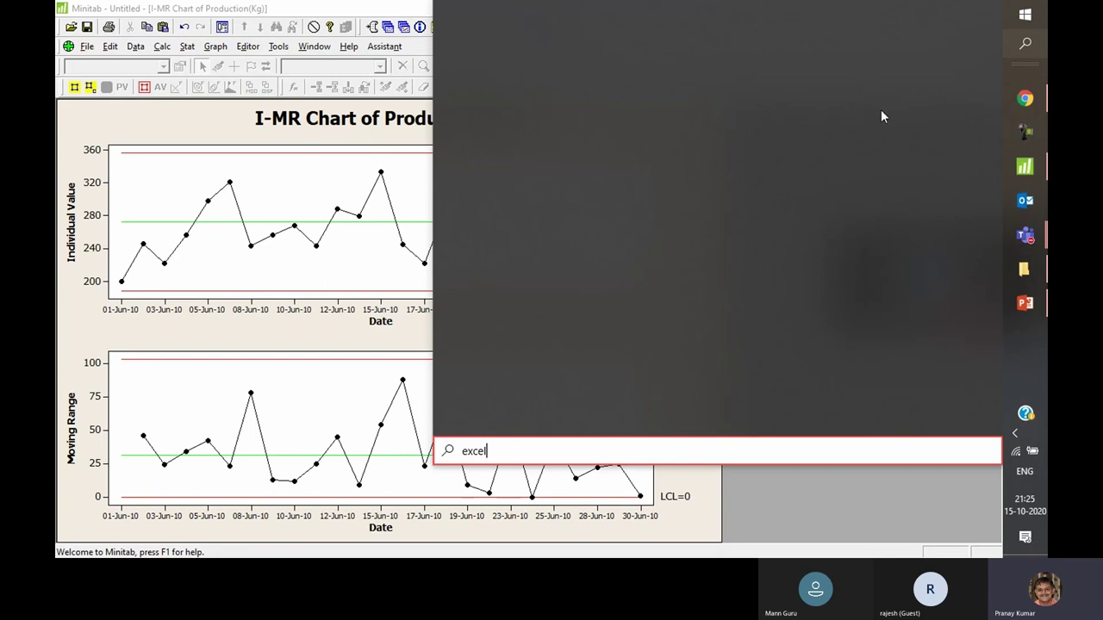
key(Return)
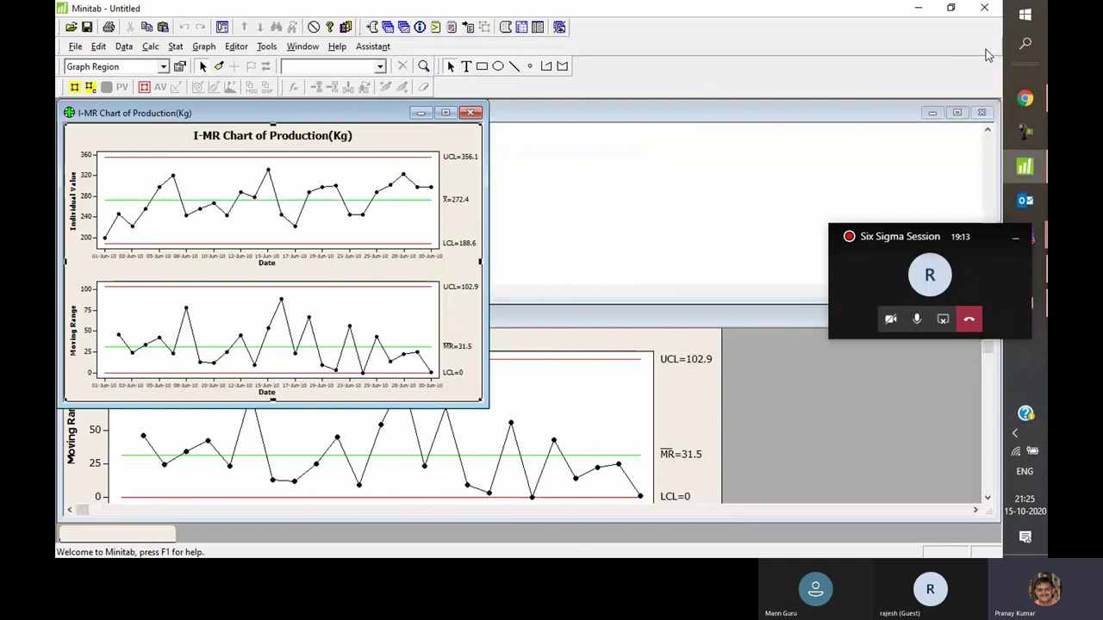
Bring the BROKEN BUISCUIT DATA worksheet back in Minitab and copy all its data columns with their headings
click(724, 324)
double_click(724, 324)
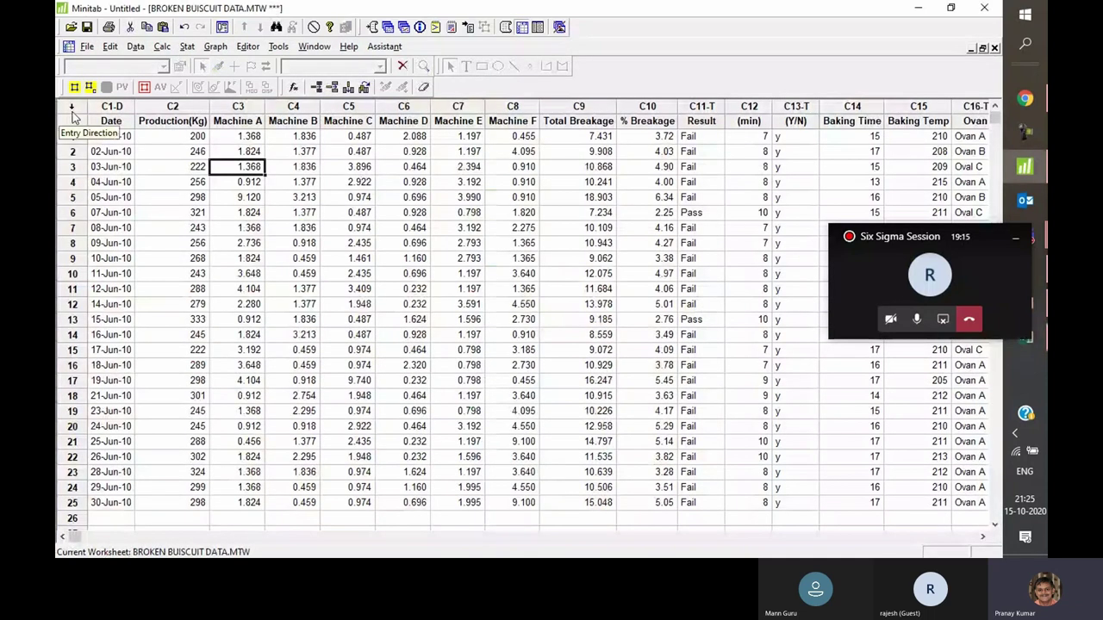
drag(111, 502, 1033, 168)
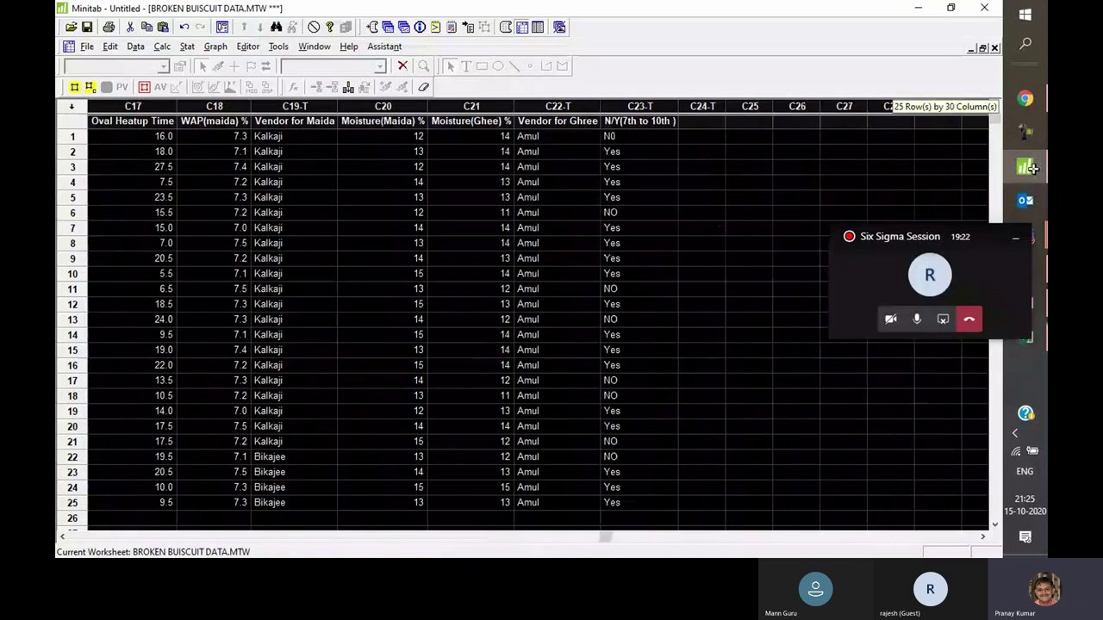
Switch to Excel, create a blank workbook and paste the copied worksheet data at cell A1
click(1028, 168)
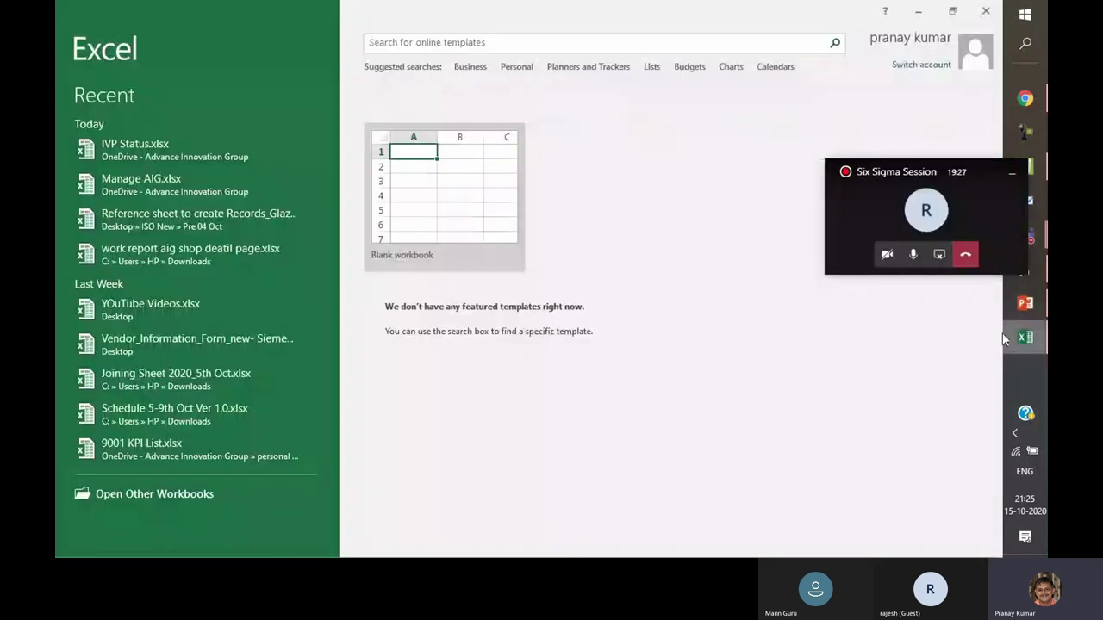
click(457, 217)
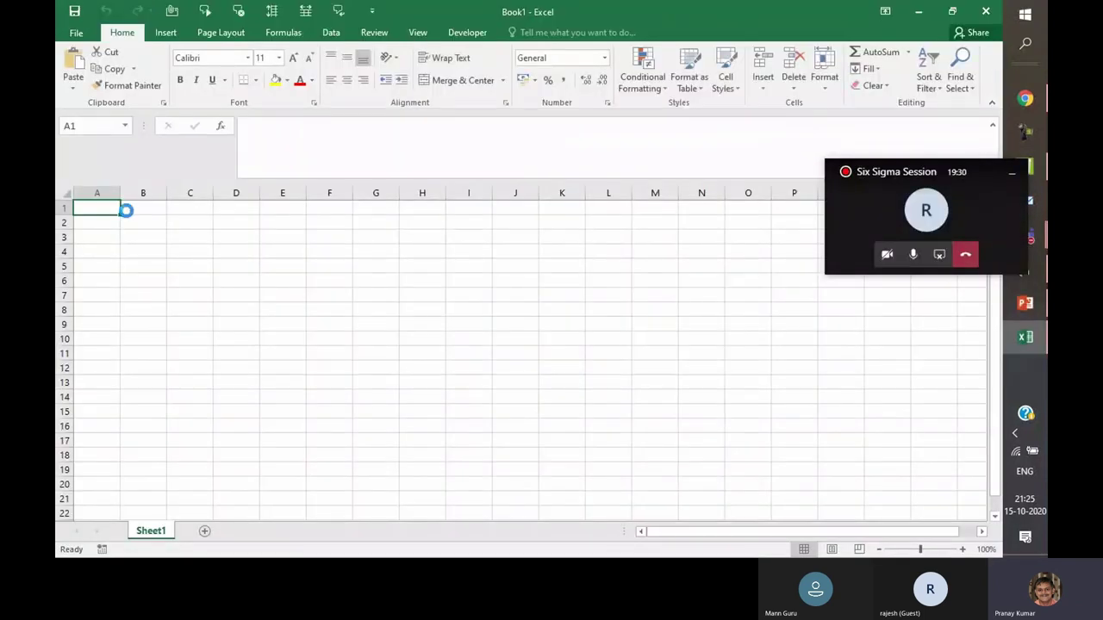
key(ctrl+v)
Insert blank columns at C through M, between the Production(Kg) and Machine A columns
drag(189, 192, 644, 192)
right_click(644, 192)
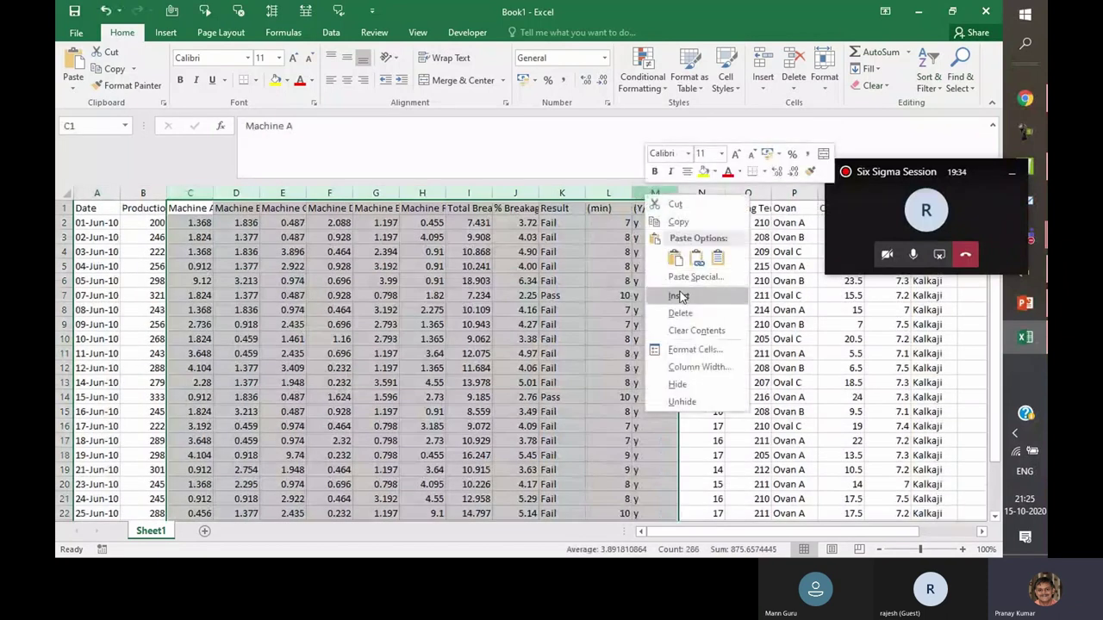
click(680, 298)
Fit the width of the Date column so its dates show in full, with the sheet at 140% zoom
click(963, 549)
click(962, 549)
click(962, 548)
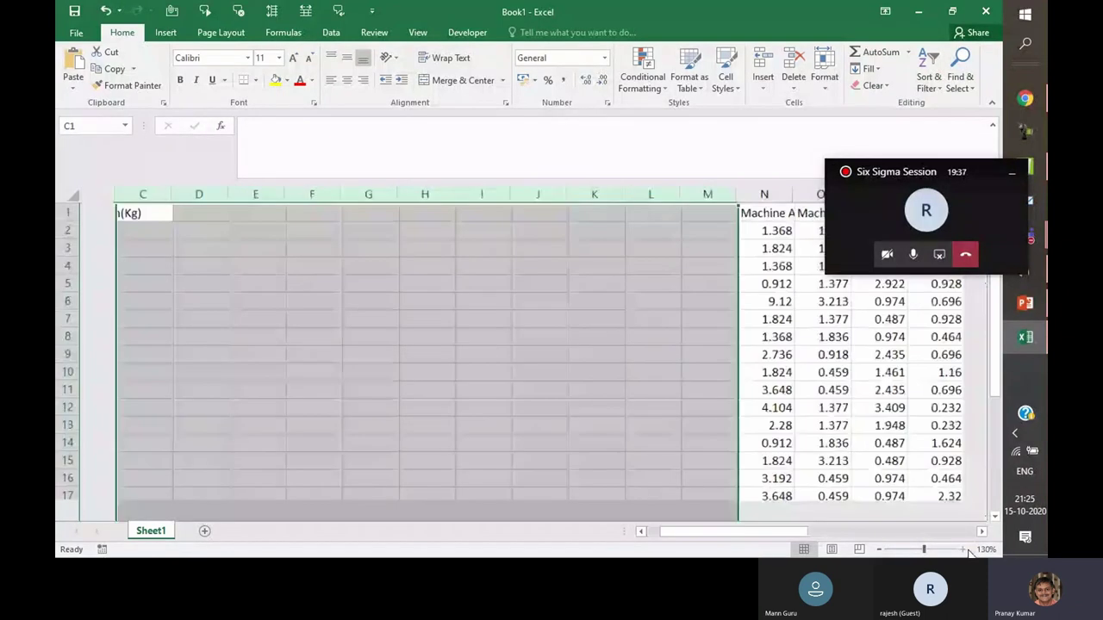
click(963, 548)
click(438, 423)
drag(684, 532, 556, 517)
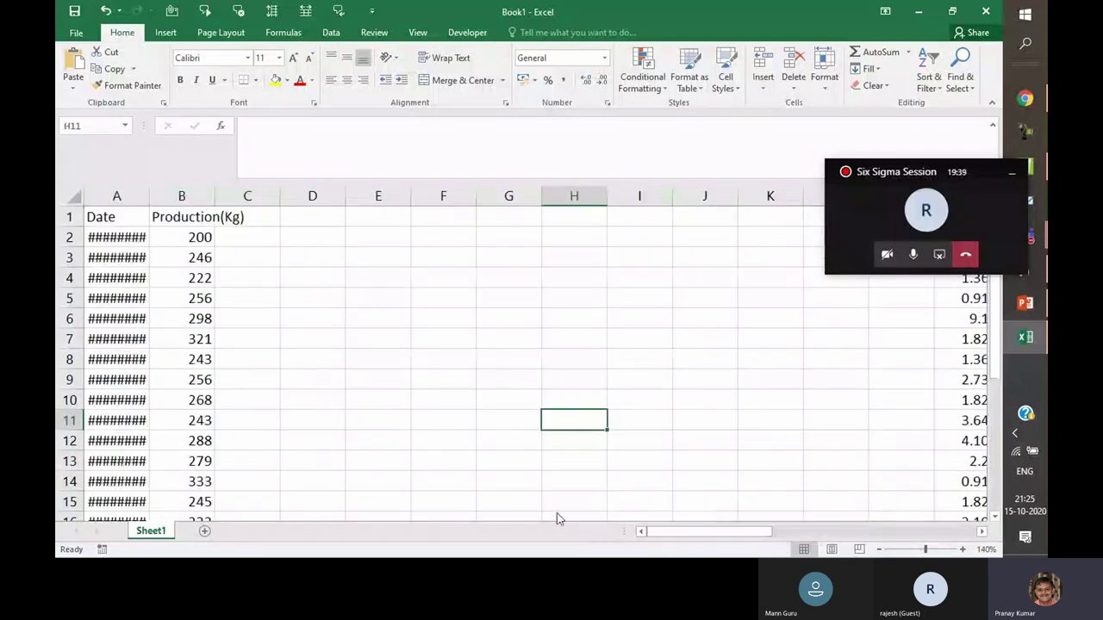
double_click(151, 208)
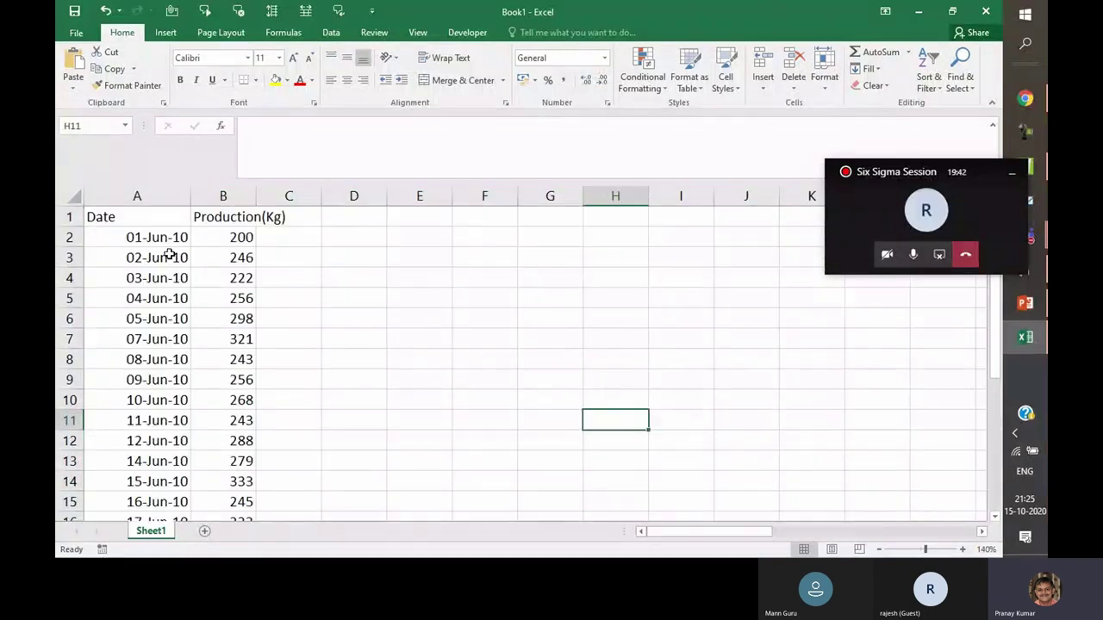
Fill the Date and Production(Kg) columns with yellow
click(159, 197)
click(276, 80)
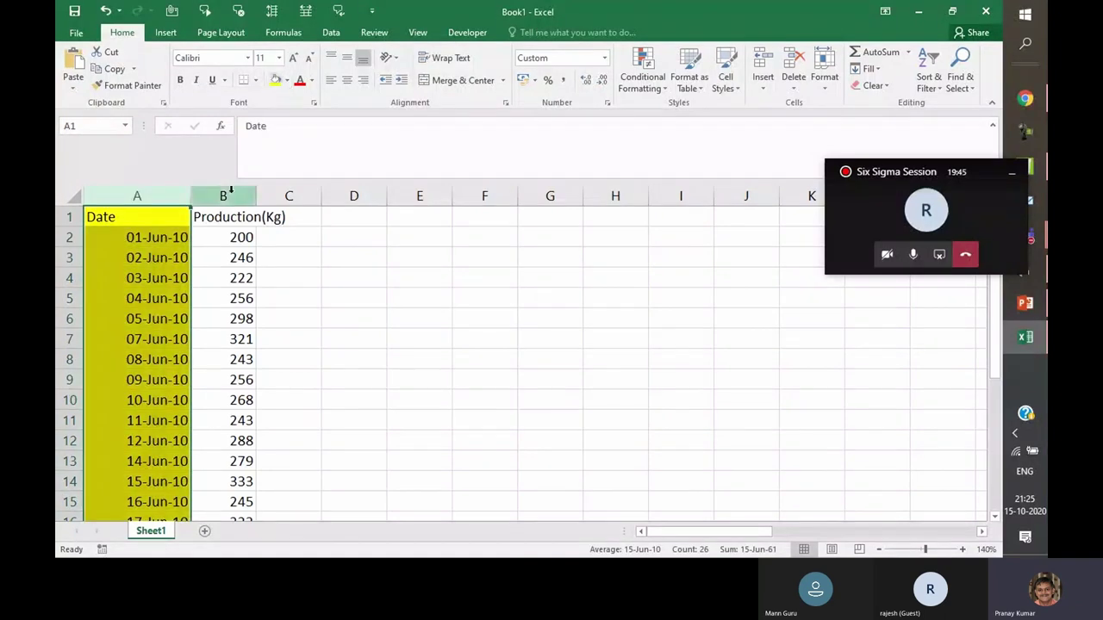
click(288, 218)
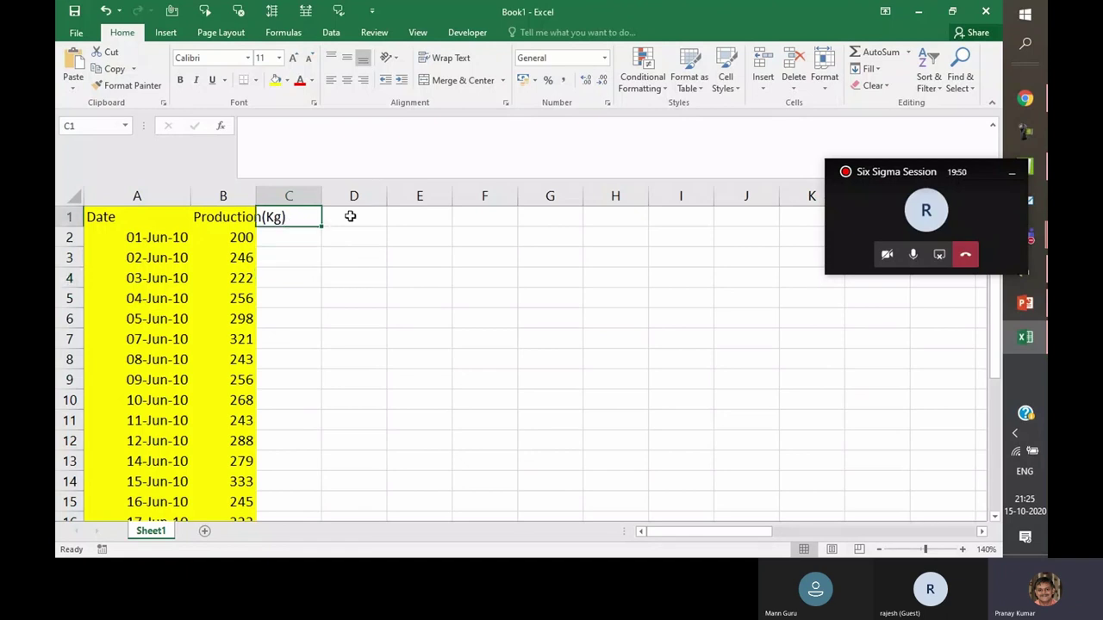
Enter the heading "Individual Value Chart" in cell D1
click(351, 216)
text(Individ)
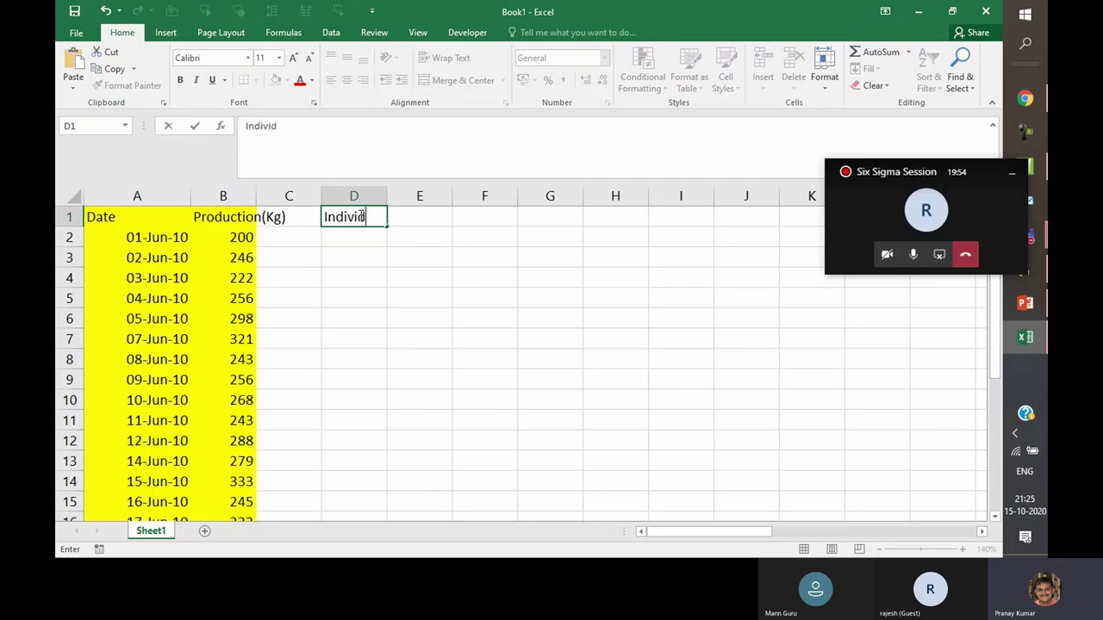
text(ual Value Chart)
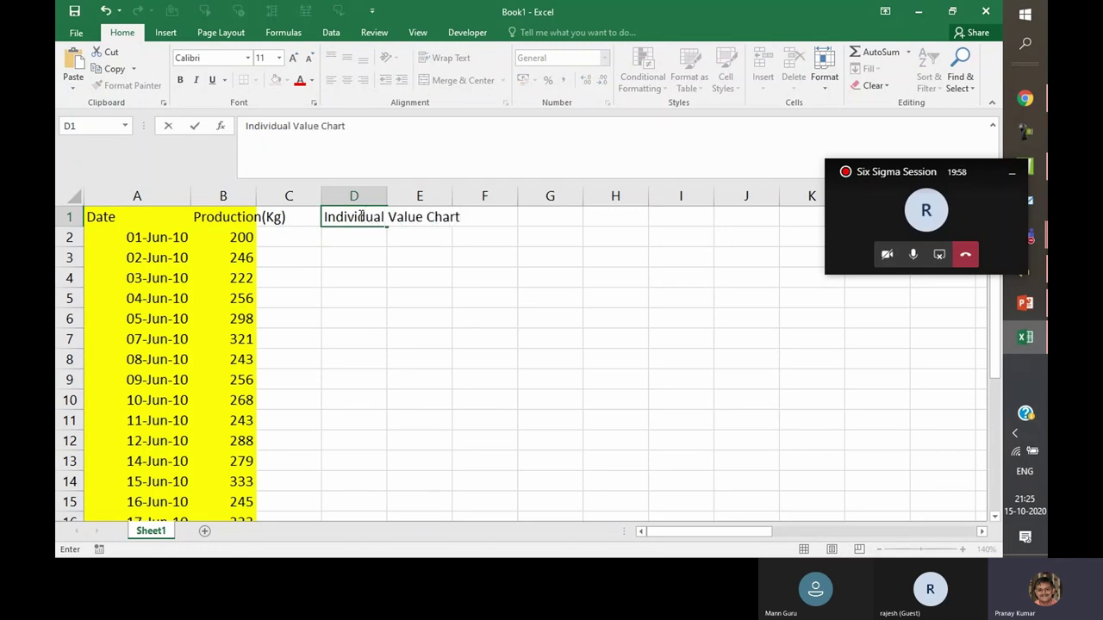
key(Return)
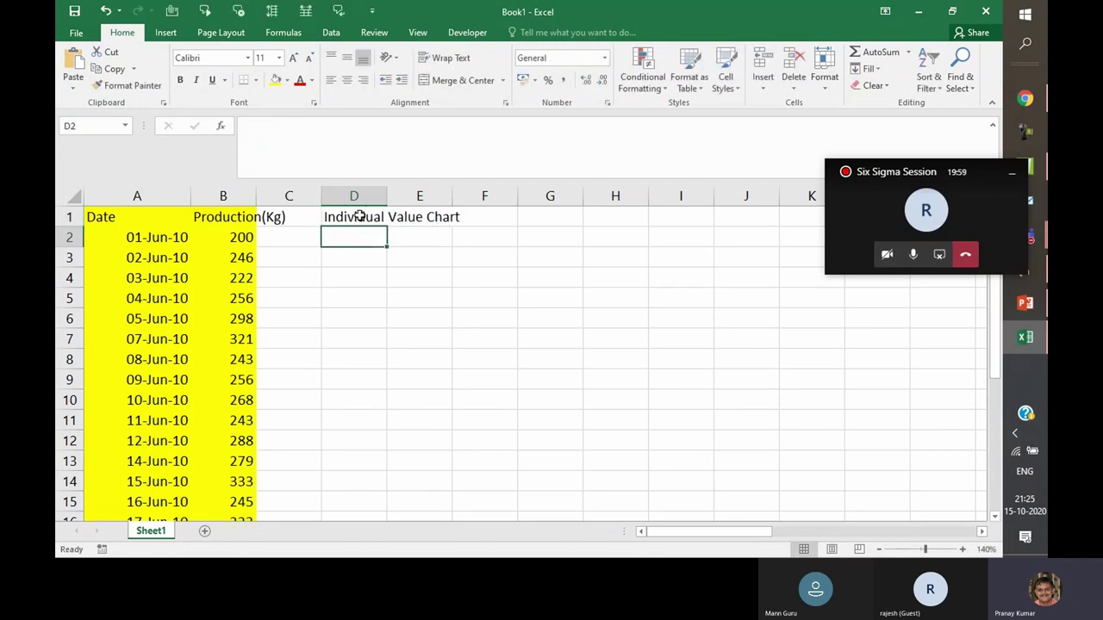
drag(234, 238, 237, 478)
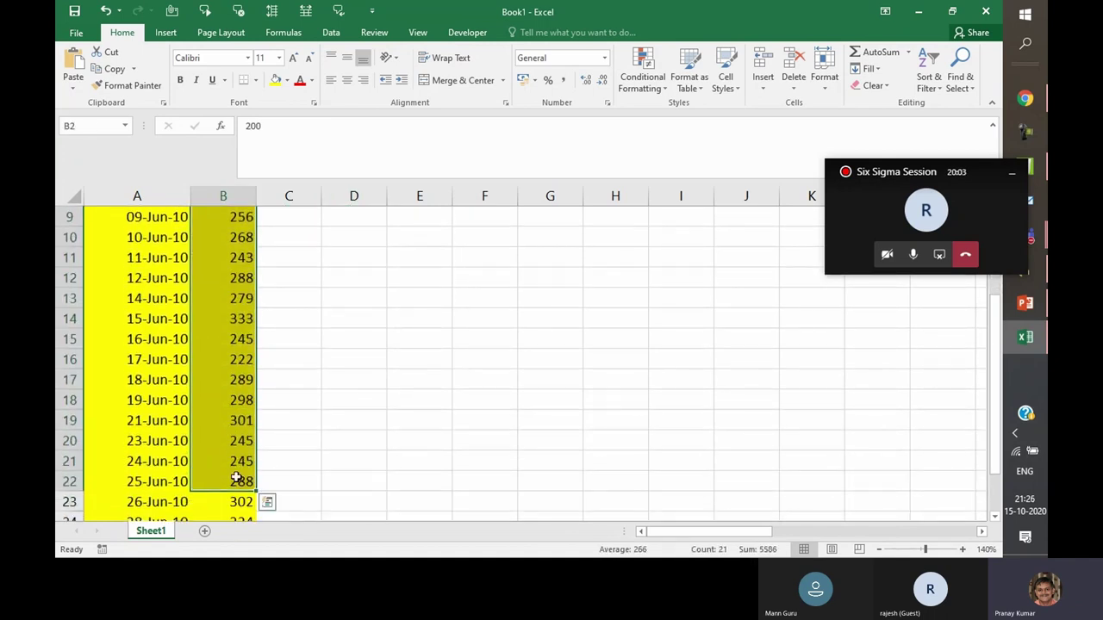
scroll(221, 243, up, 3)
click(222, 243)
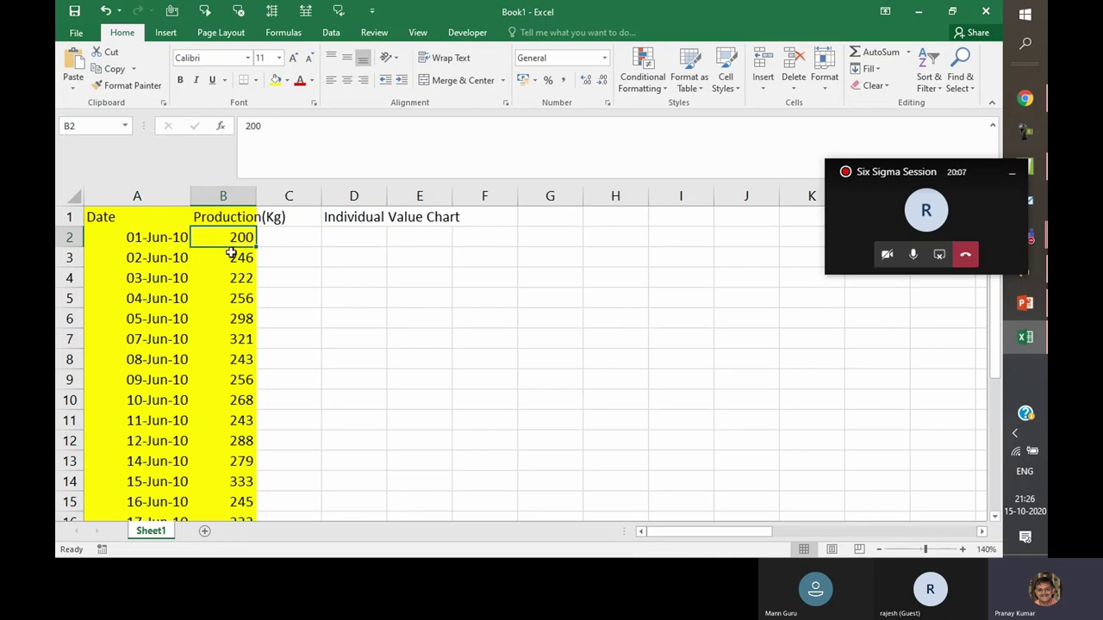
click(244, 294)
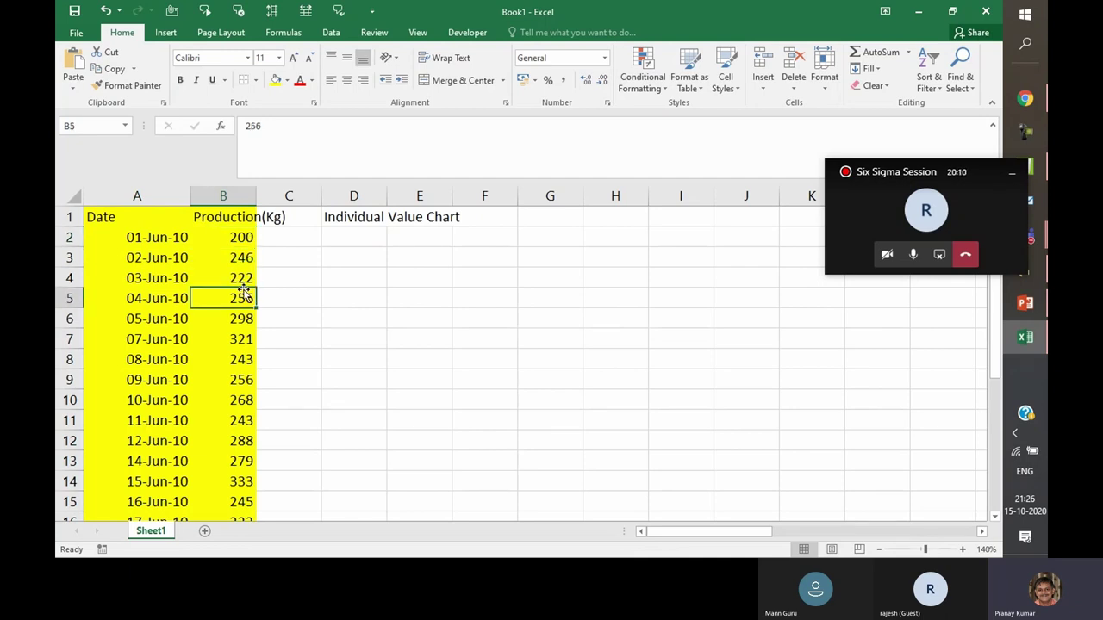
Switch to Minitab and generate the I-MR chart of Production(Kg) again with the most recent dialog settings
click(904, 13)
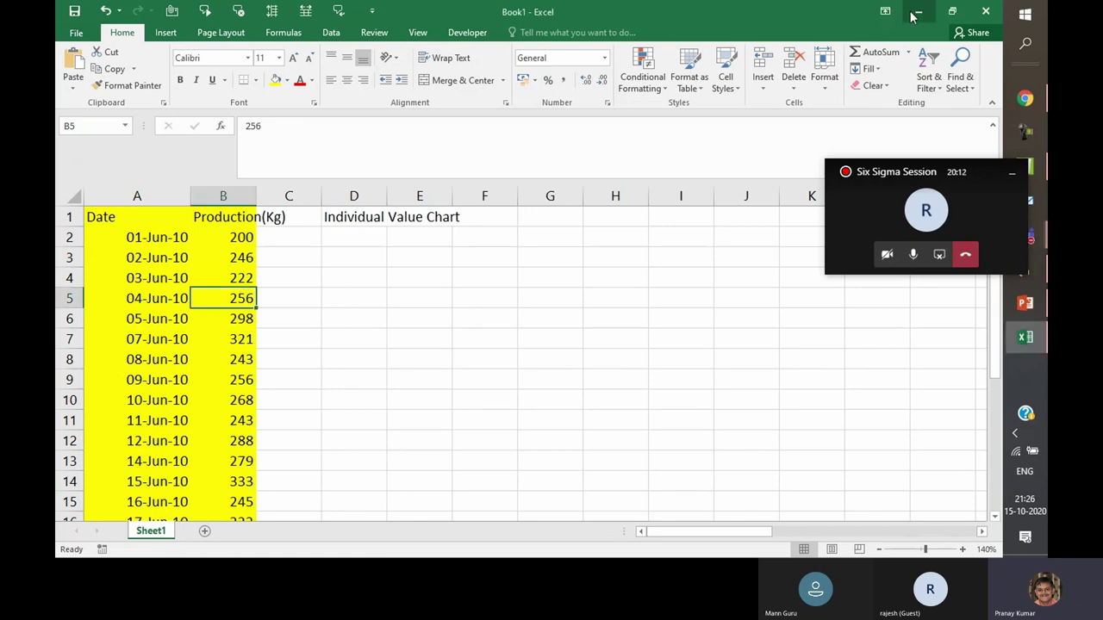
click(916, 12)
click(222, 27)
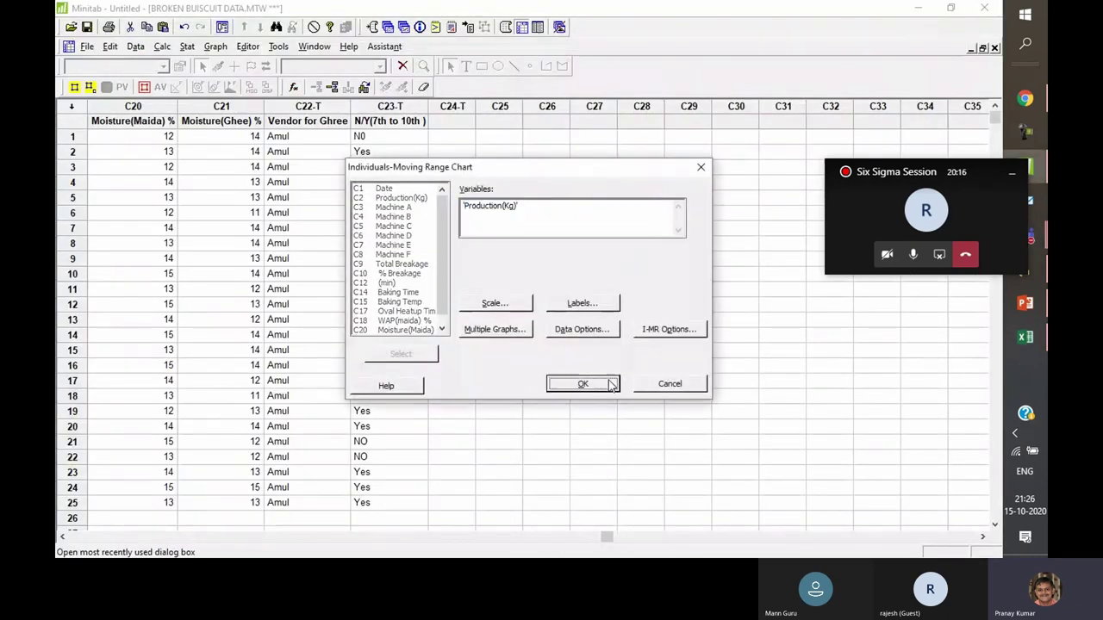
click(609, 383)
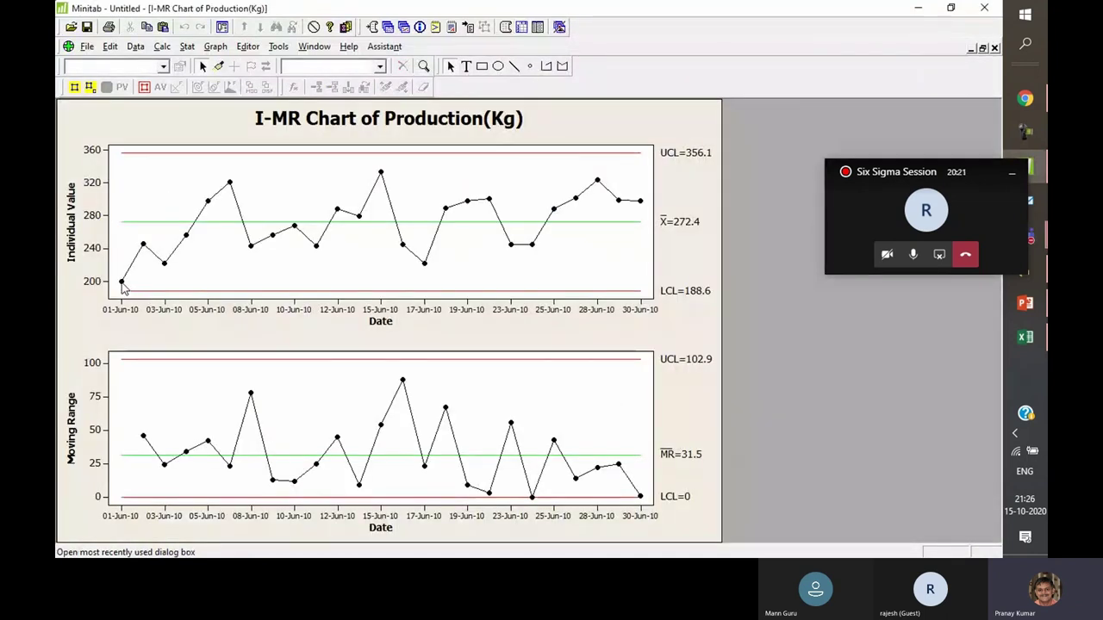
mouse_move(123, 288)
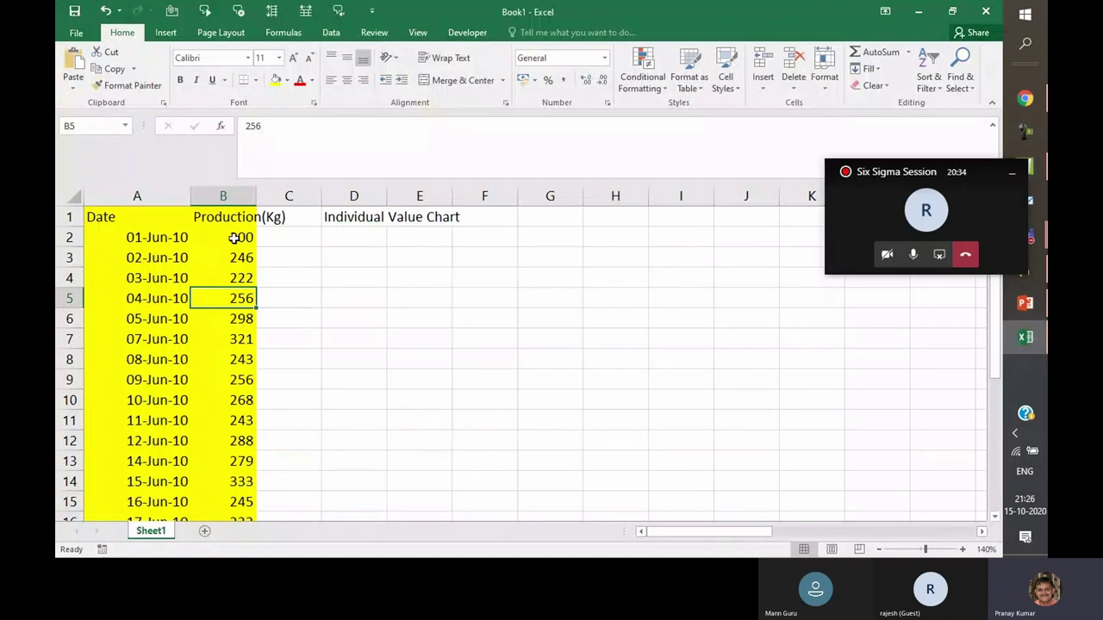
drag(234, 239, 276, 482)
scroll(283, 362, up, 1)
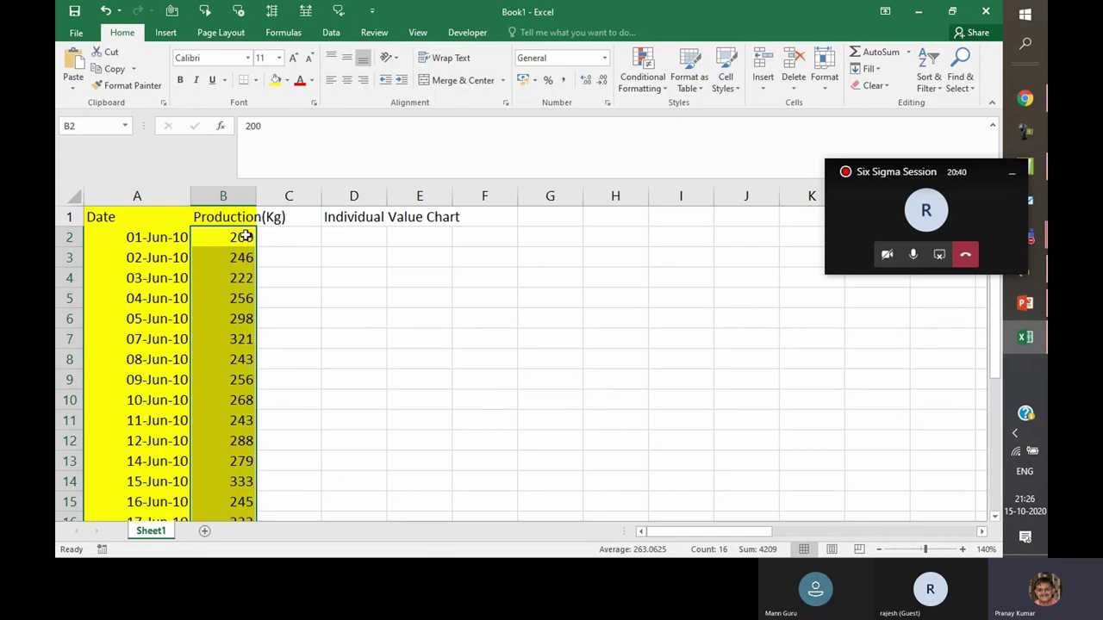
click(245, 236)
drag(246, 236, 243, 338)
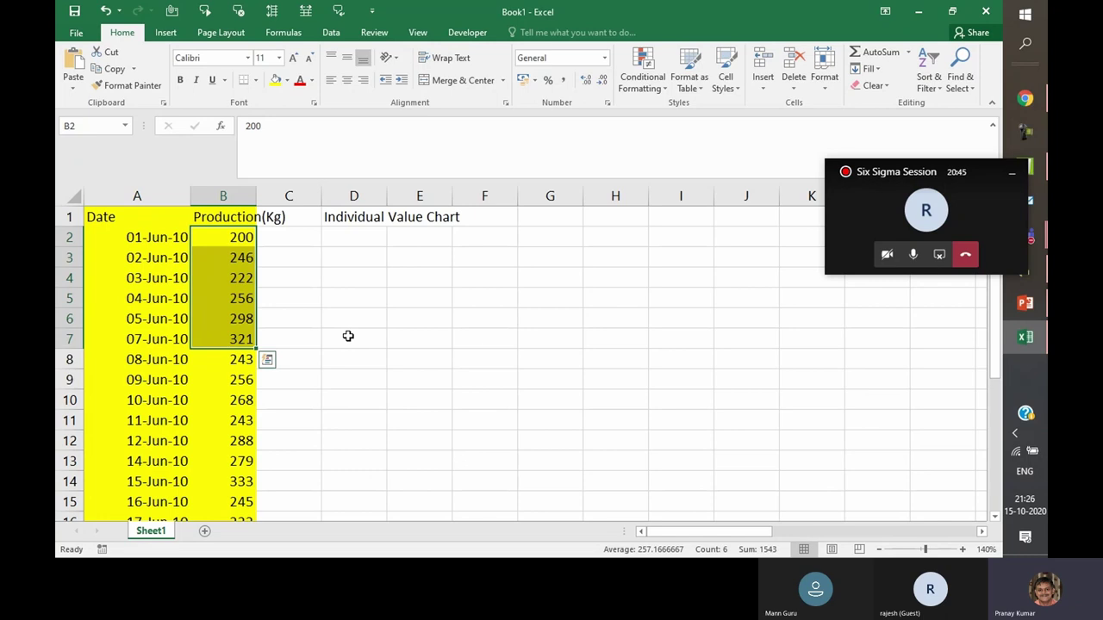
Replace the heading in cell D1 with "MR Chart"
click(370, 215)
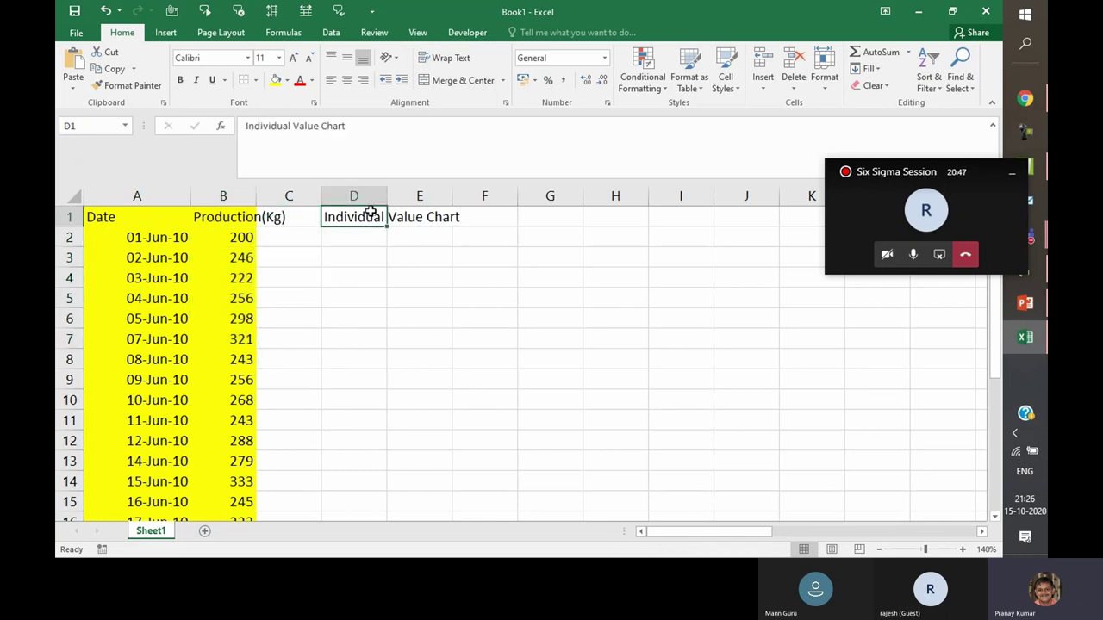
click(298, 213)
click(344, 217)
text(MR Chart)
key(Return)
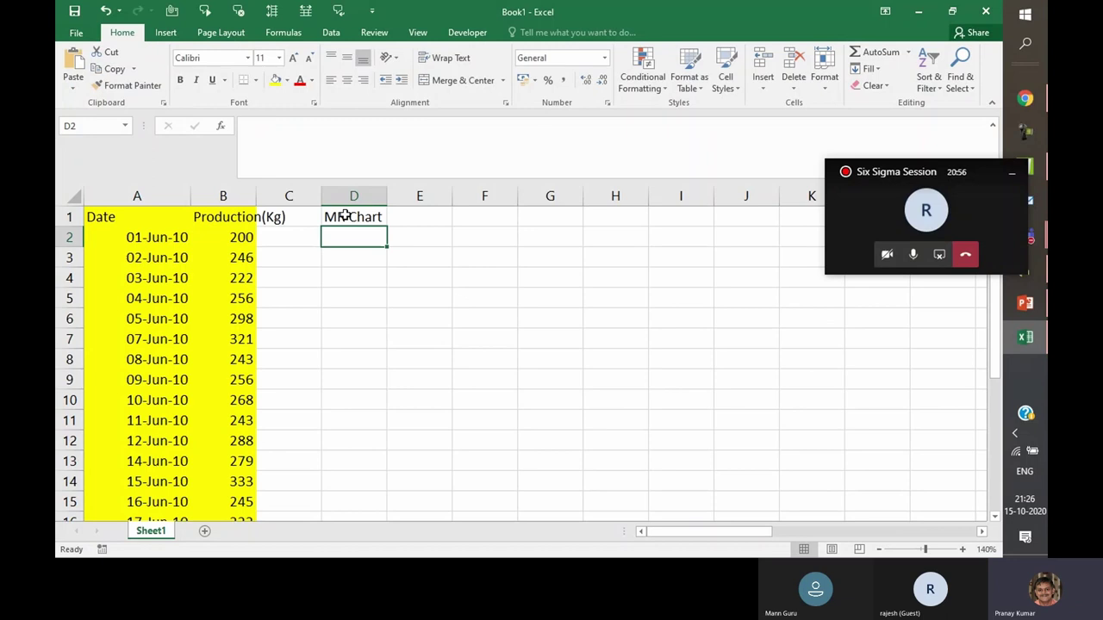
Enter the formula =B3-B2 in cell D3 to calculate the first moving range from the first two production values
drag(248, 240, 246, 257)
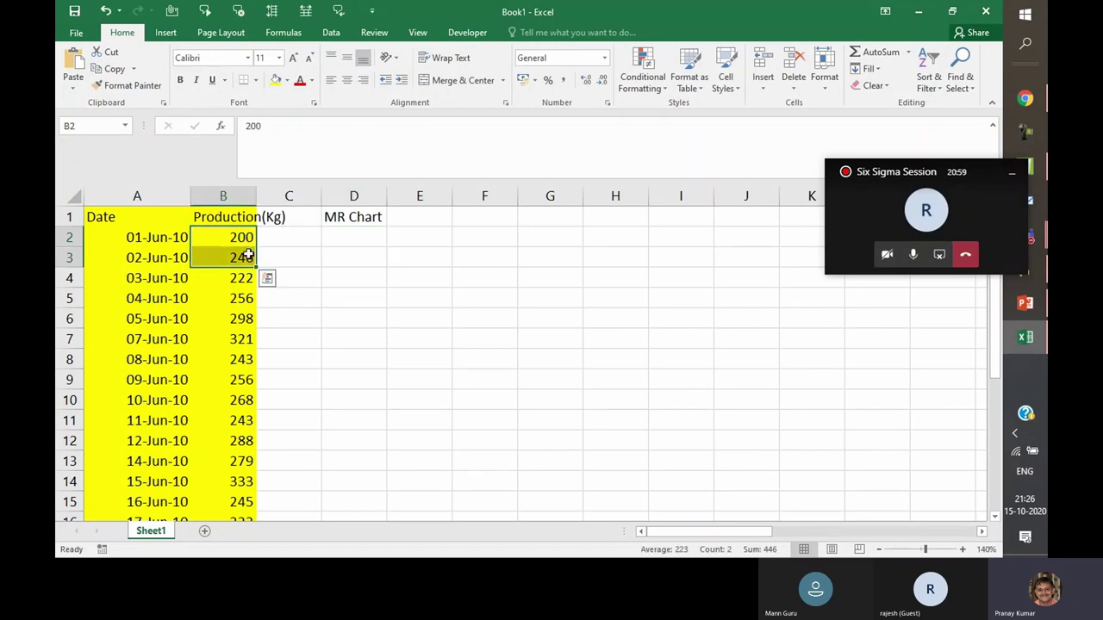
click(351, 259)
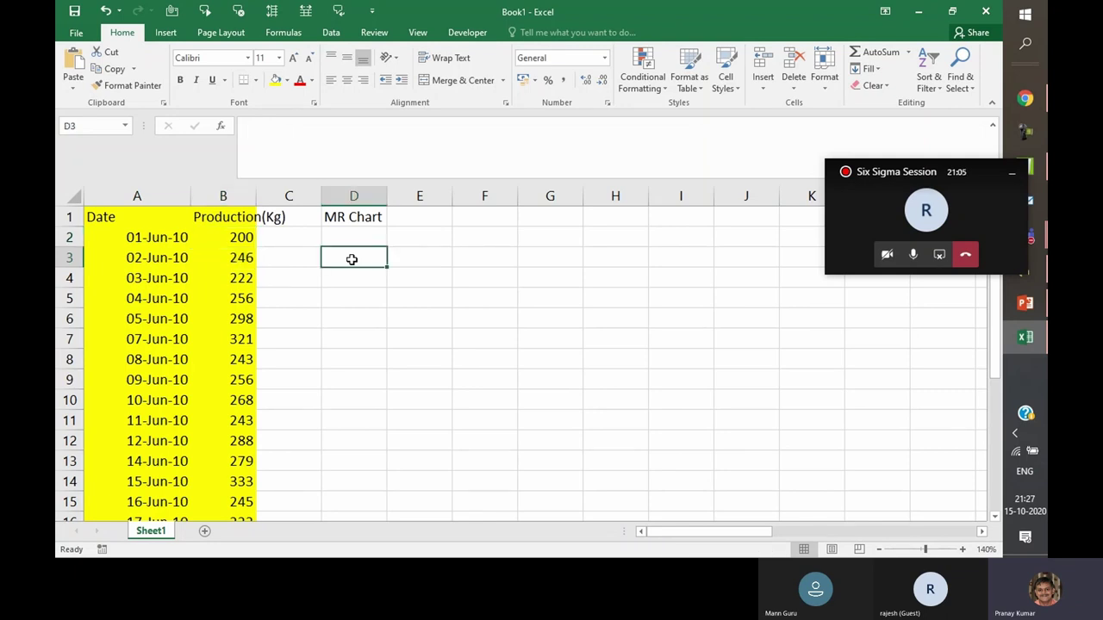
click(358, 239)
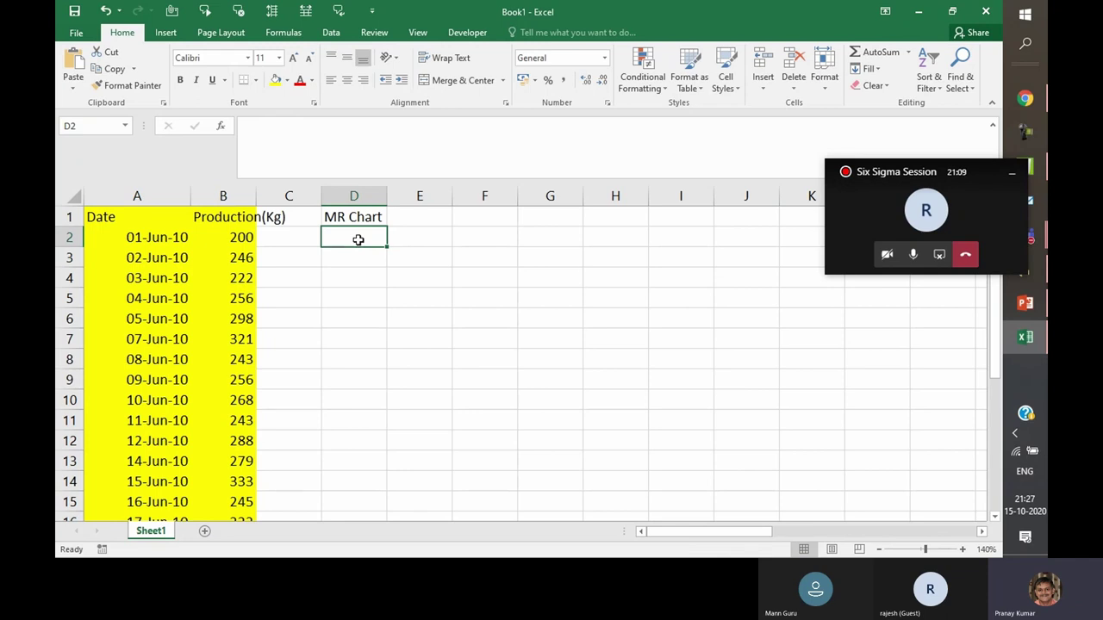
click(359, 260)
text(=)
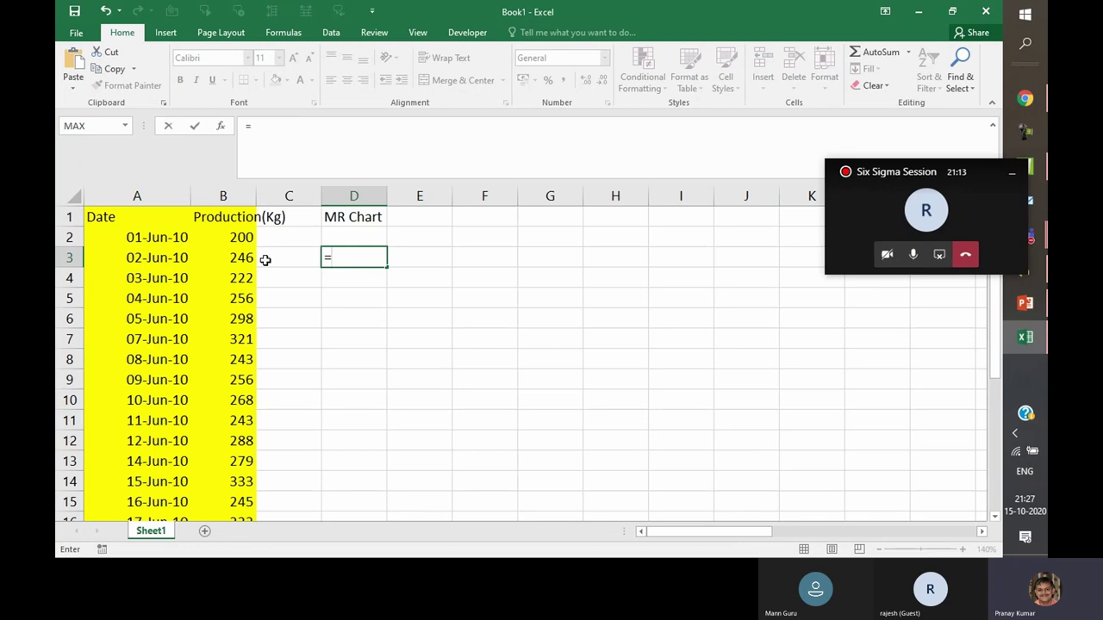
click(253, 257)
text(-)
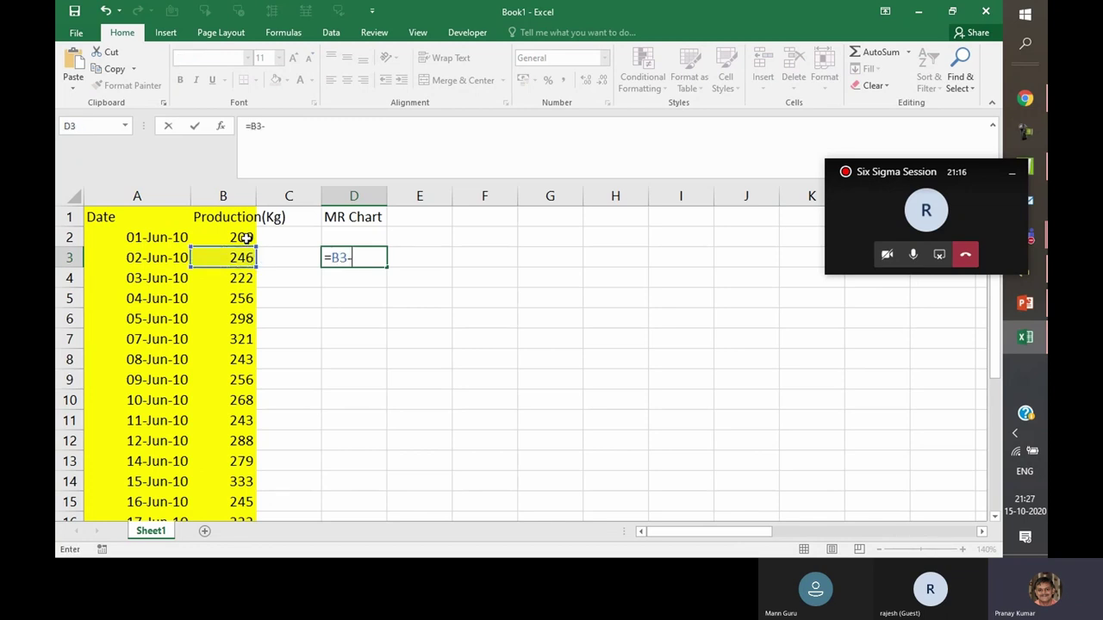
click(246, 239)
key(Return)
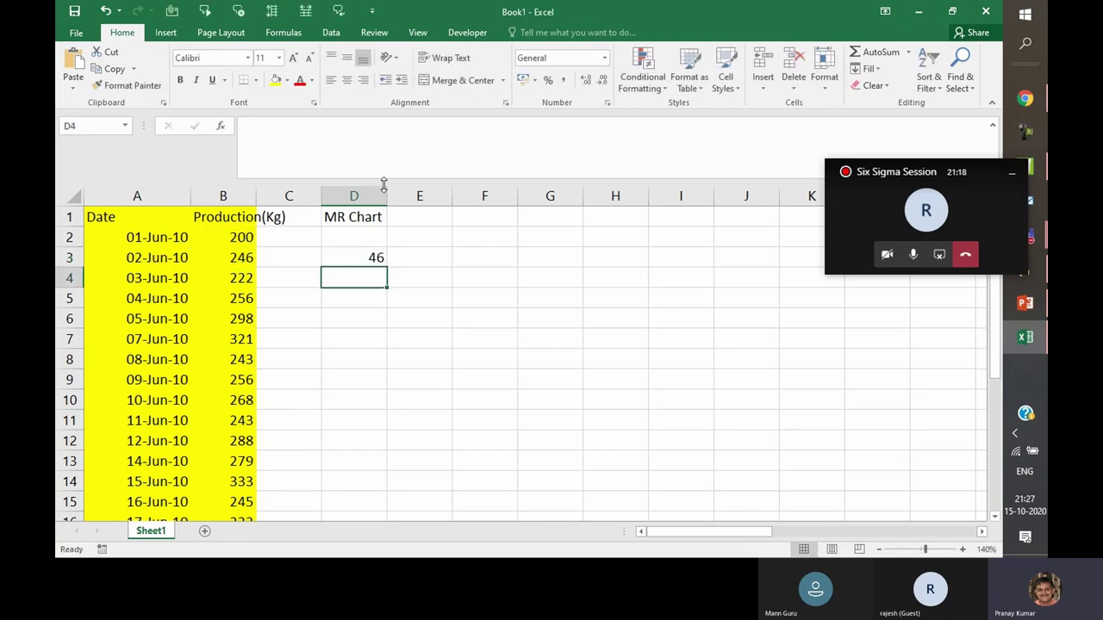
Center the contents of the MR Chart column both horizontally and vertically
click(361, 191)
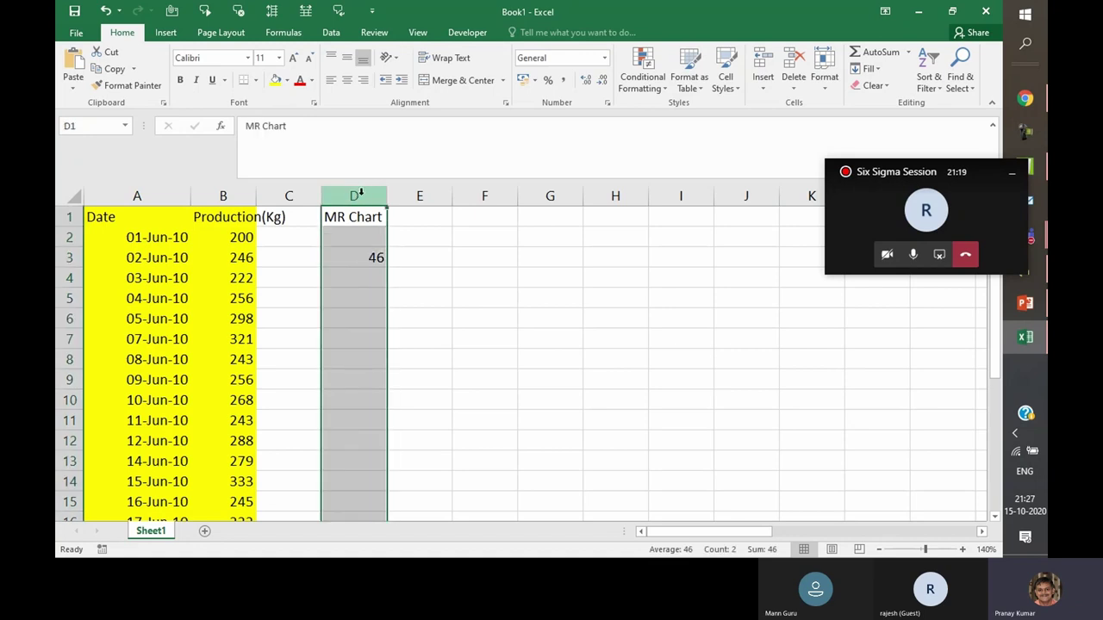
click(347, 79)
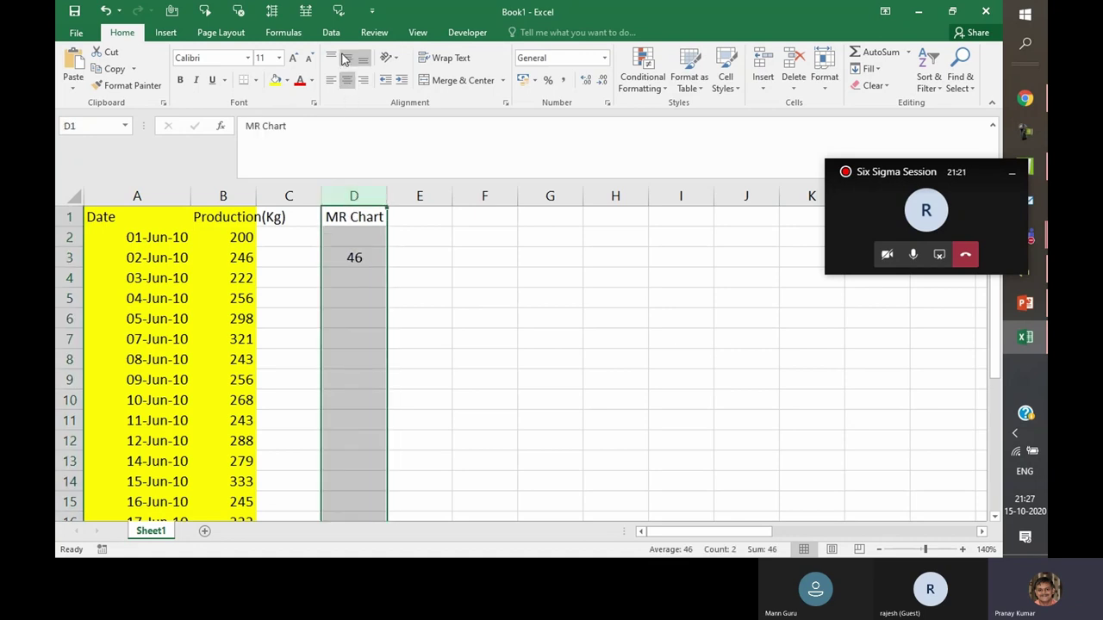
click(425, 298)
Enter the formula =B3-B4 in cell D4 for the moving range between 02-Jun and 03-Jun
click(364, 274)
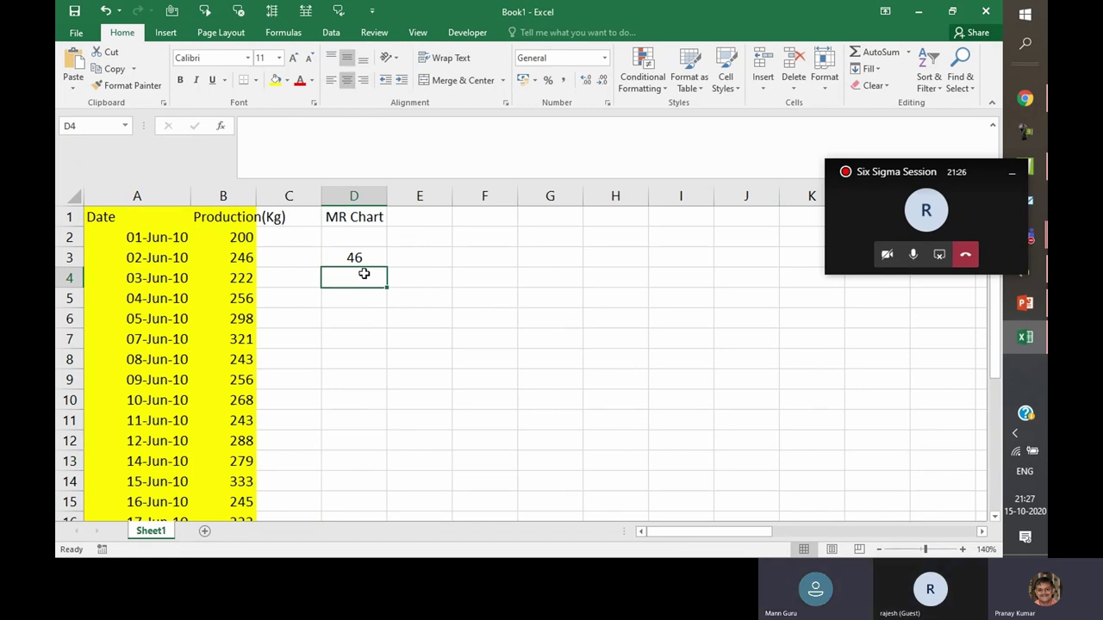
text(=)
click(249, 258)
text(-)
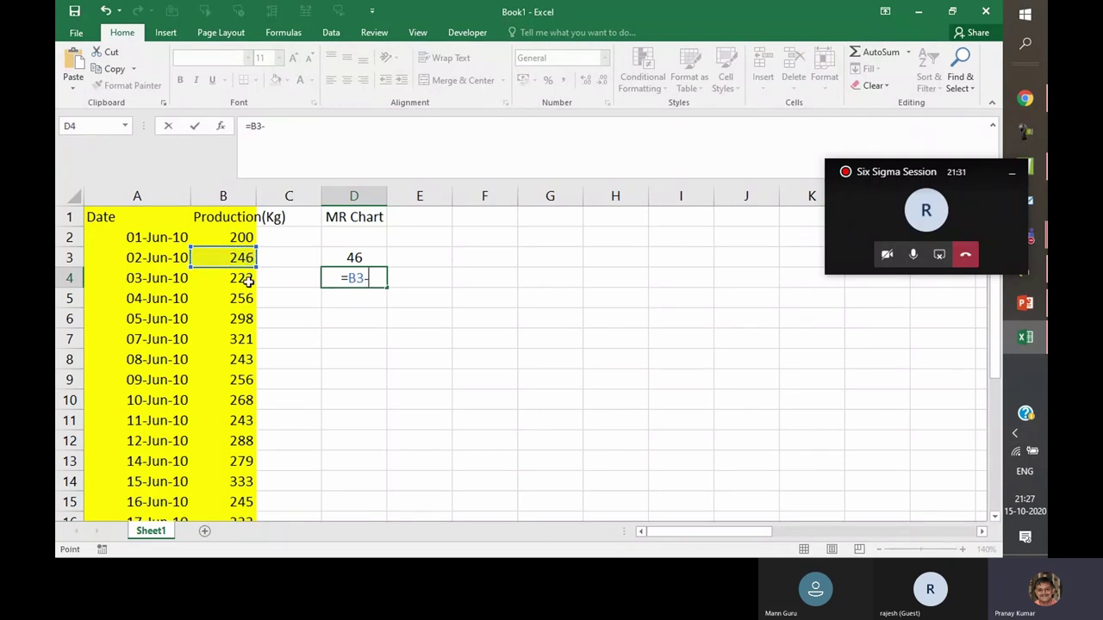
click(248, 279)
key(Return)
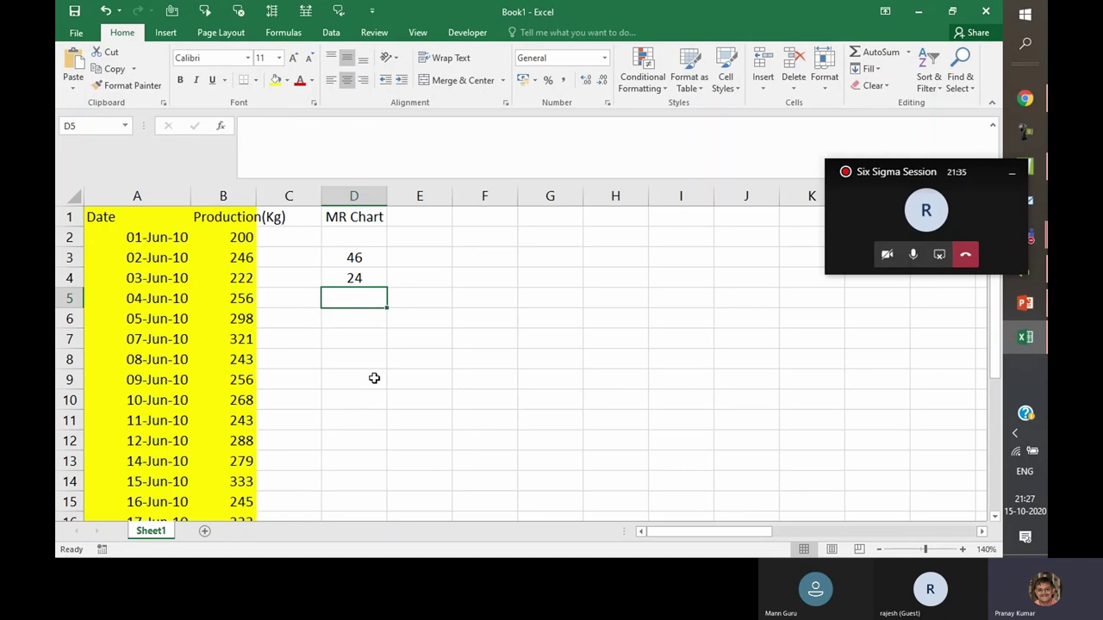
Enter the formula =B5-B4 in cell D5 for the moving range between 03-Jun and 04-Jun
text(=)
click(249, 300)
text(-)
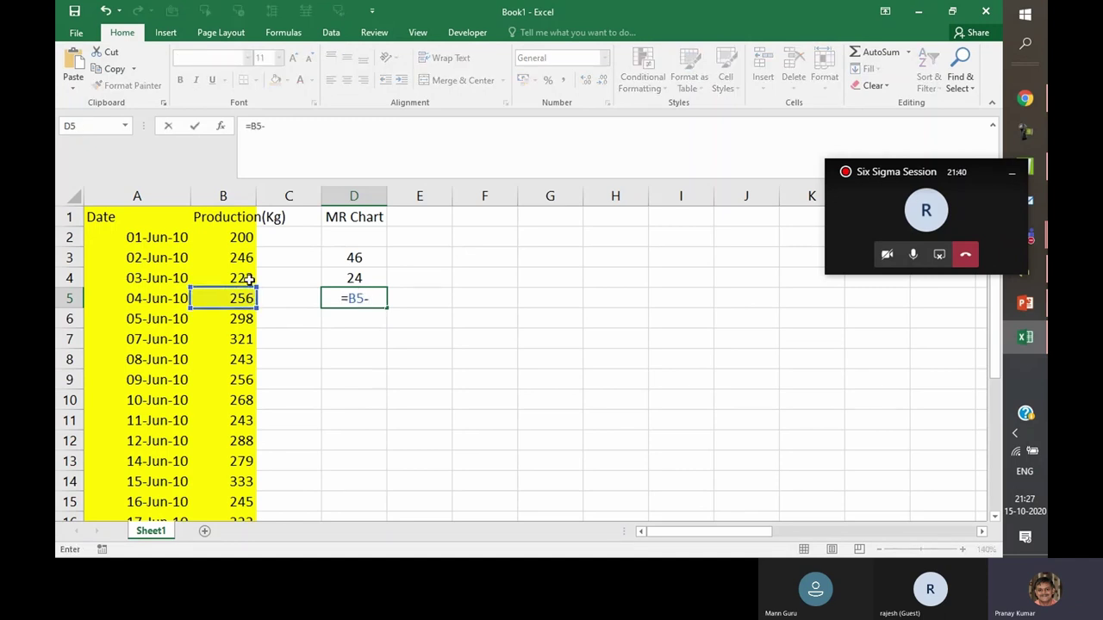
click(247, 273)
key(Return)
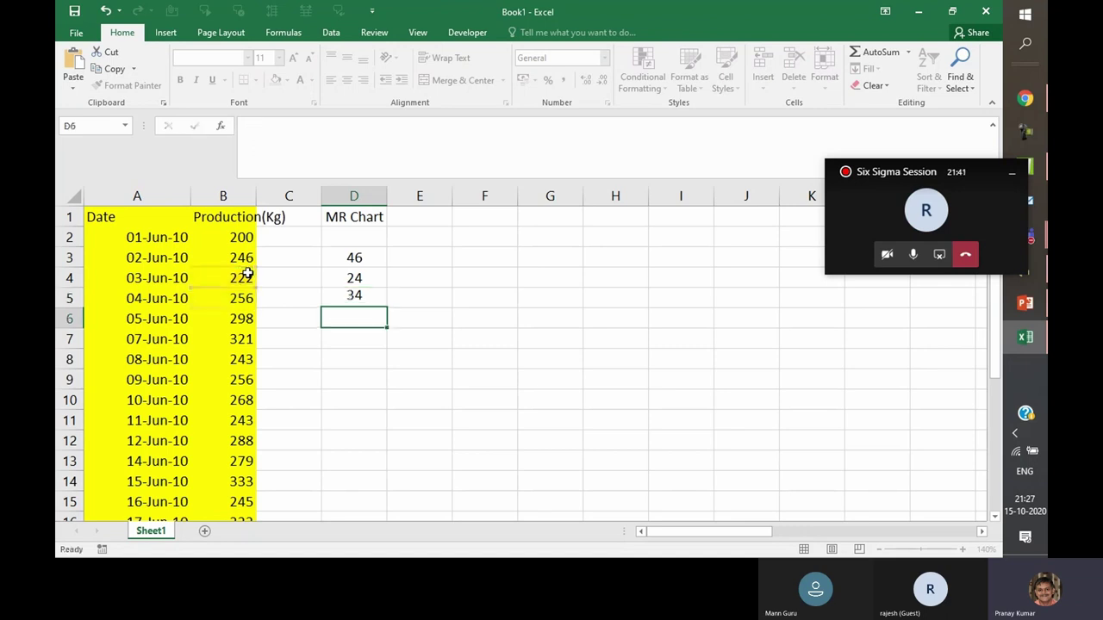
click(353, 293)
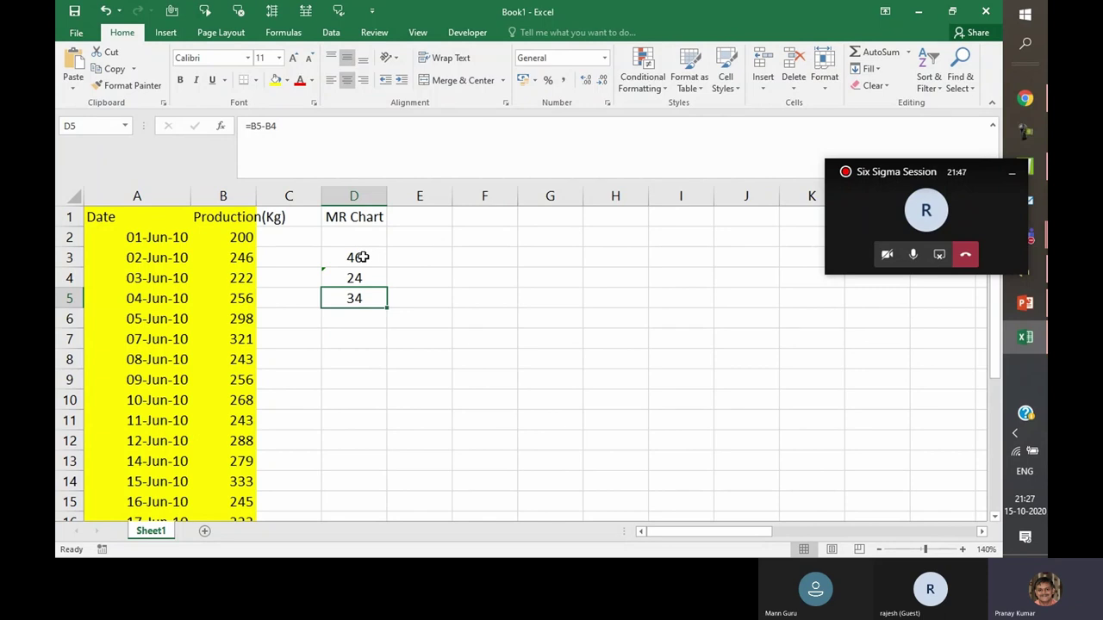
click(355, 196)
click(361, 254)
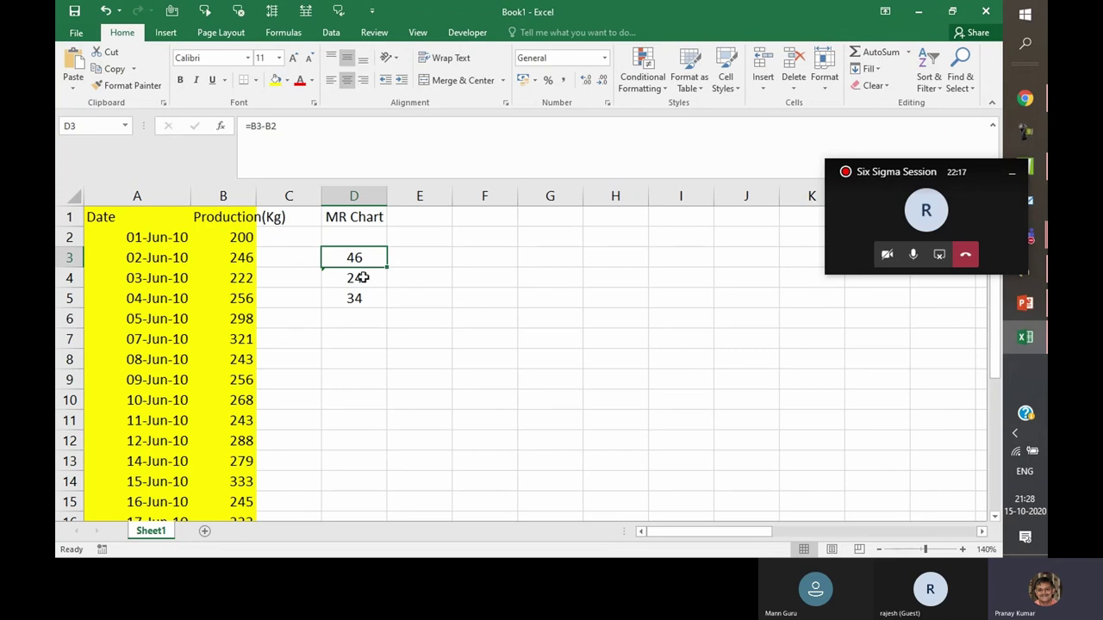
click(354, 197)
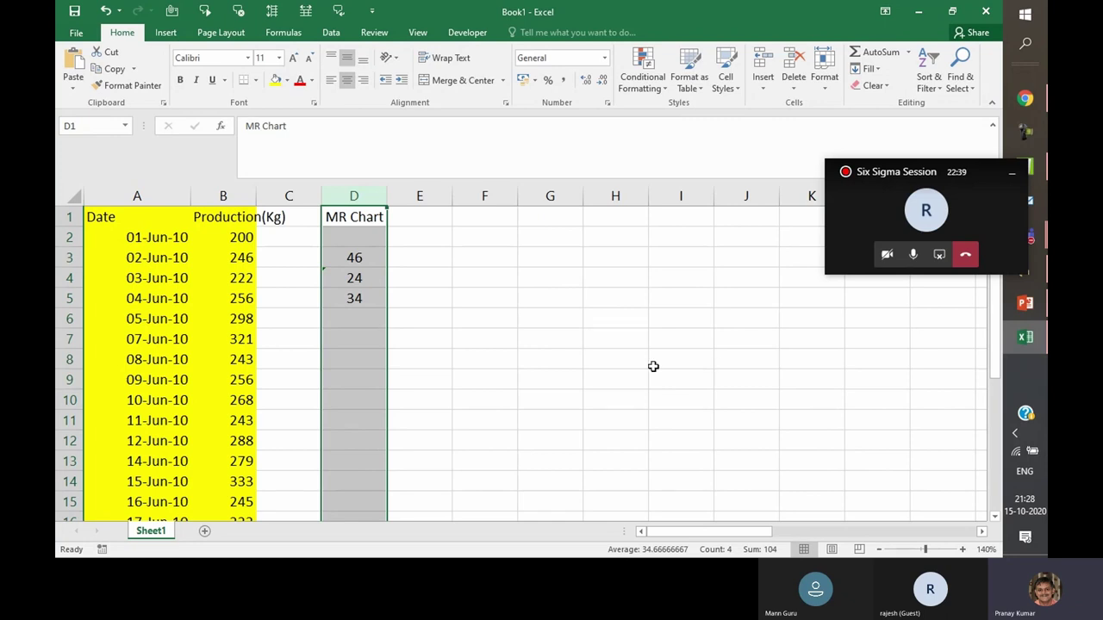
Insert seven blank columns between the Machine F and Total Breakage columns, starting at column T
click(522, 322)
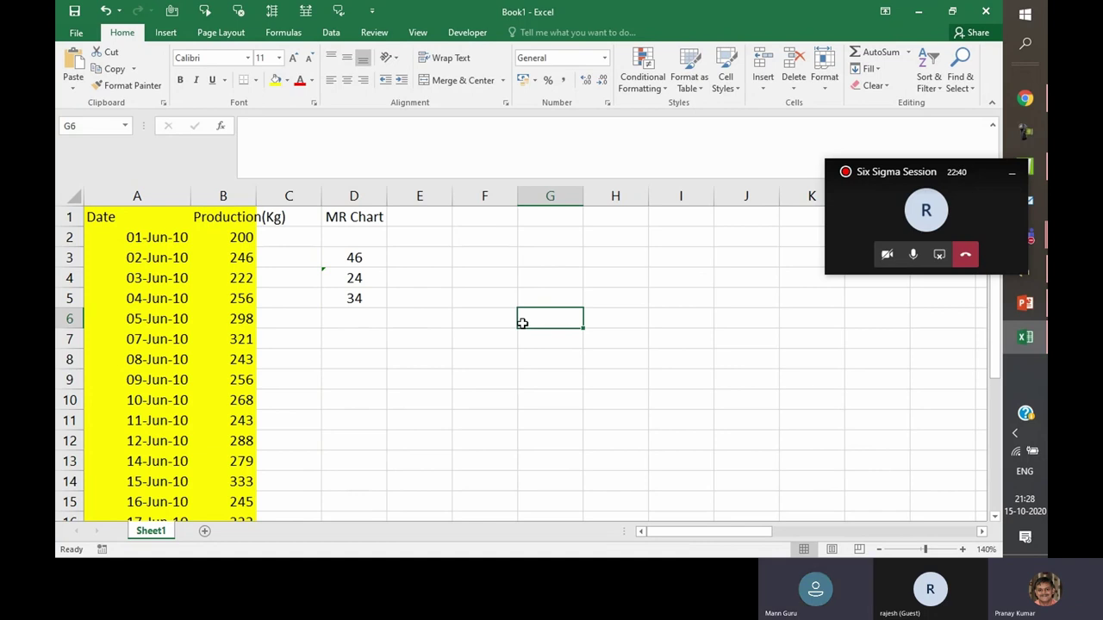
key(Right)
key(Right)
key(Right)
key(Right)
key(Right)
key(Right)
key(Right)
key(Right)
key(Right)
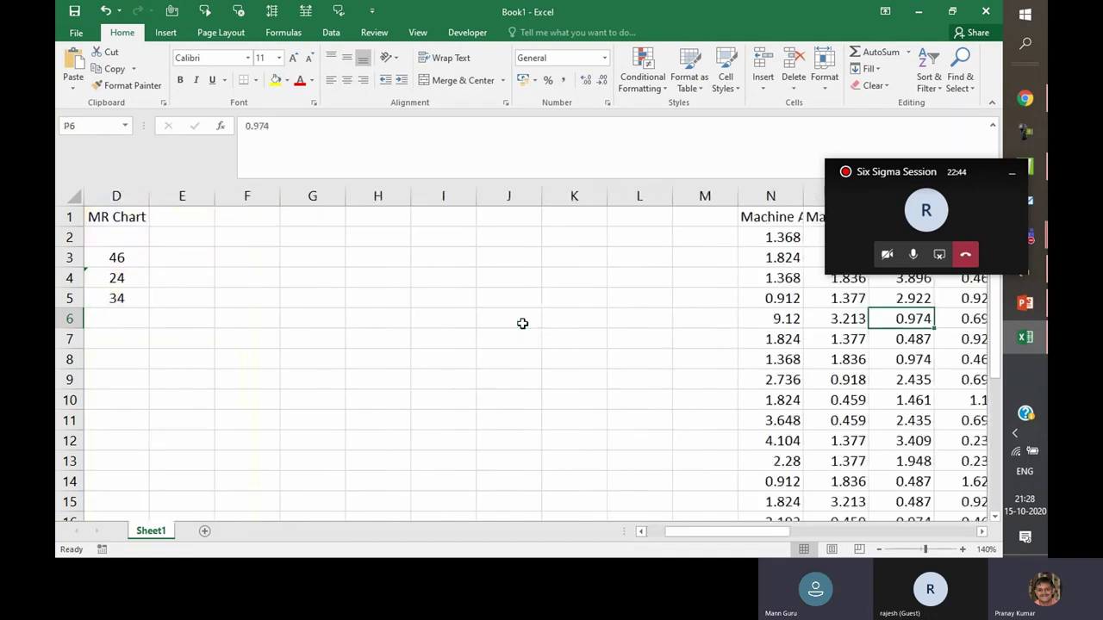
key(Right)
key(Right)
key(Right)
key(Right)
key(Right)
key(Right)
key(Right)
key(Right)
key(Right)
key(Right)
drag(511, 197, 816, 196)
right_click(815, 196)
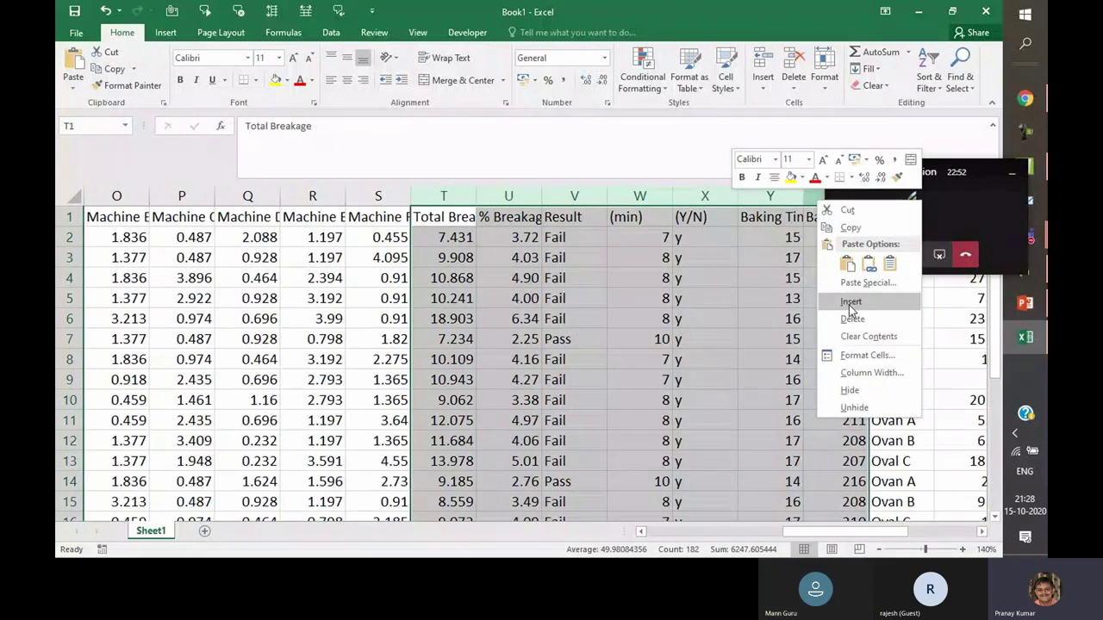
click(851, 304)
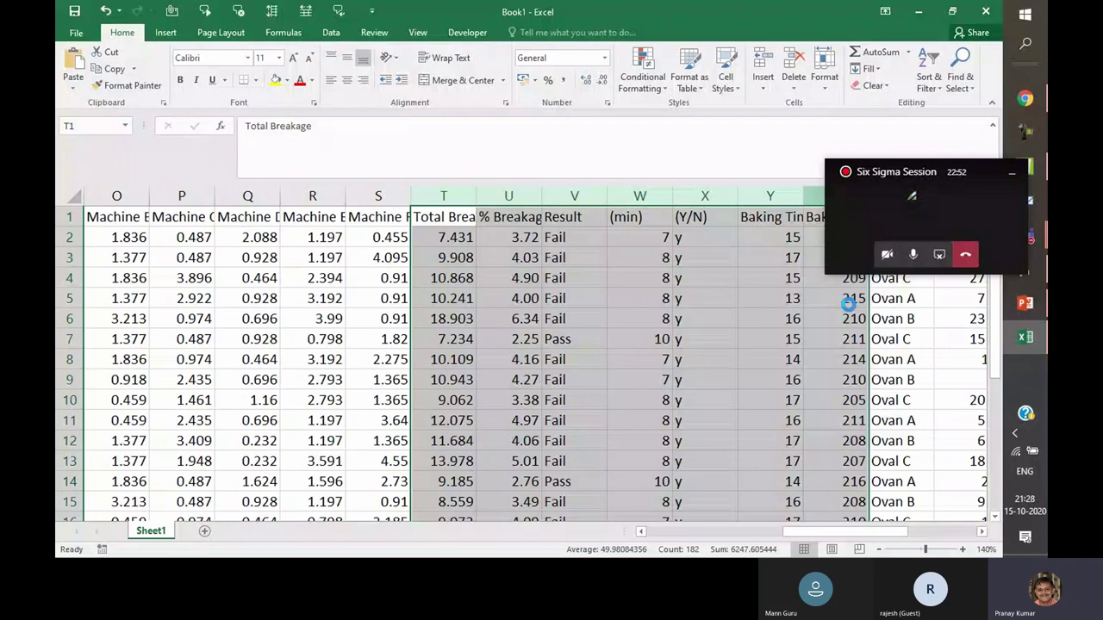
Wrap the text of the Machine A to Machine F headings in N1:S1 and fill them with yellow
drag(378, 216, 152, 216)
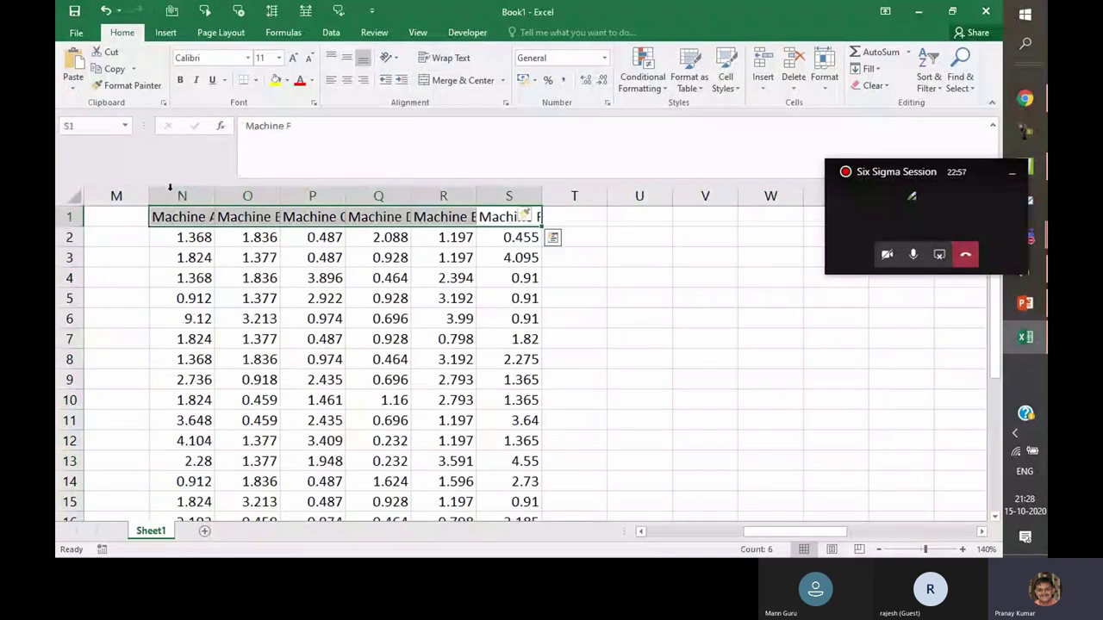
click(443, 58)
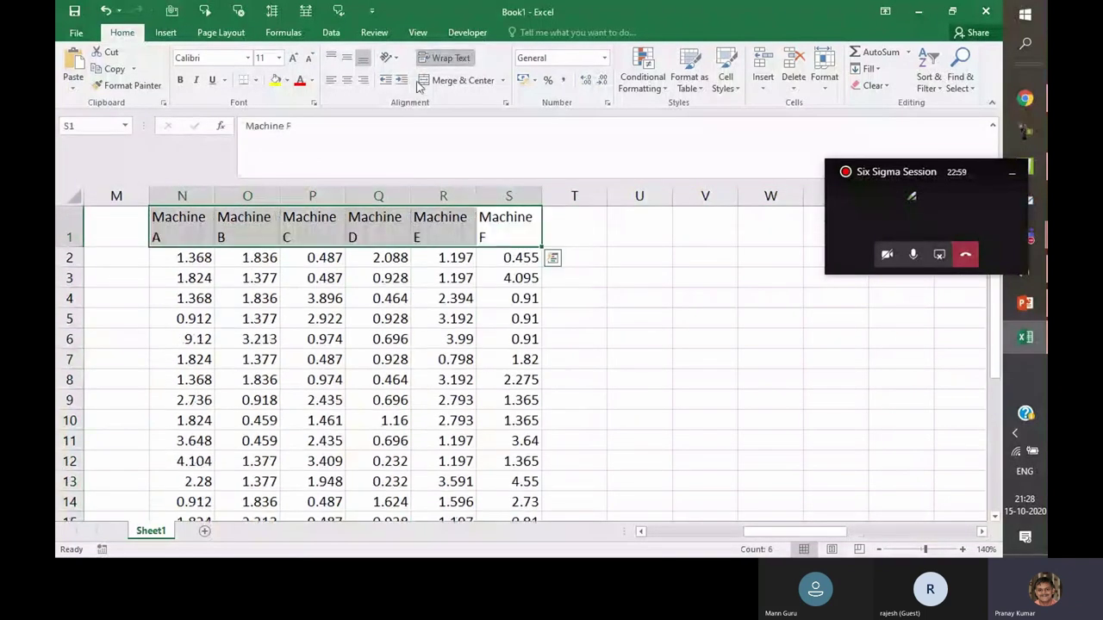
click(276, 80)
click(571, 307)
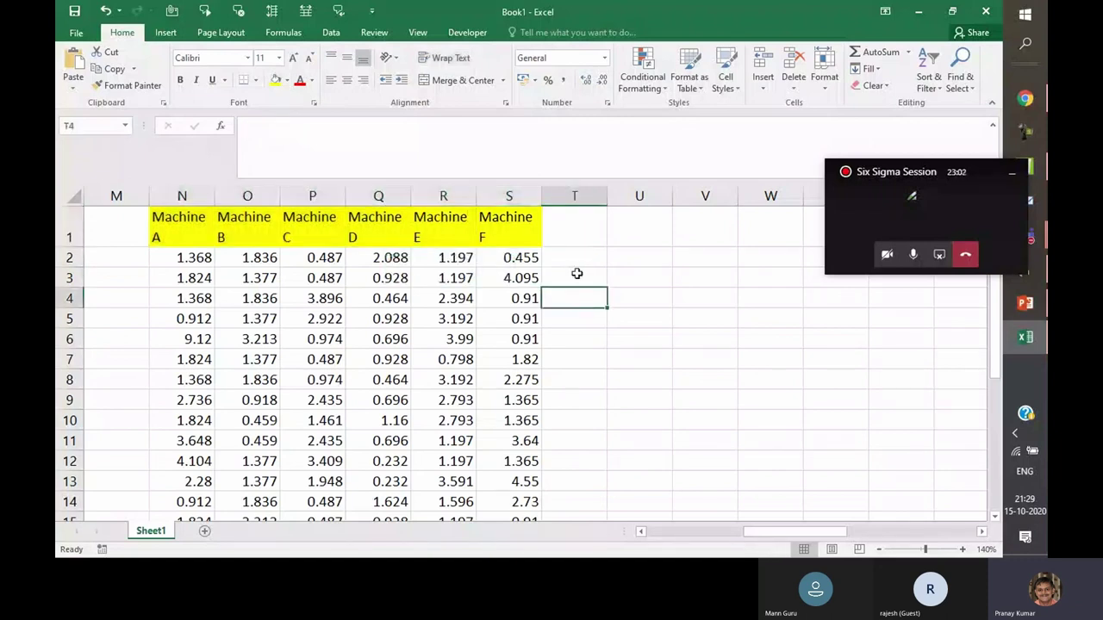
Enter the headings "X Bar" in cell T1 and "Range" in cell U1
click(585, 235)
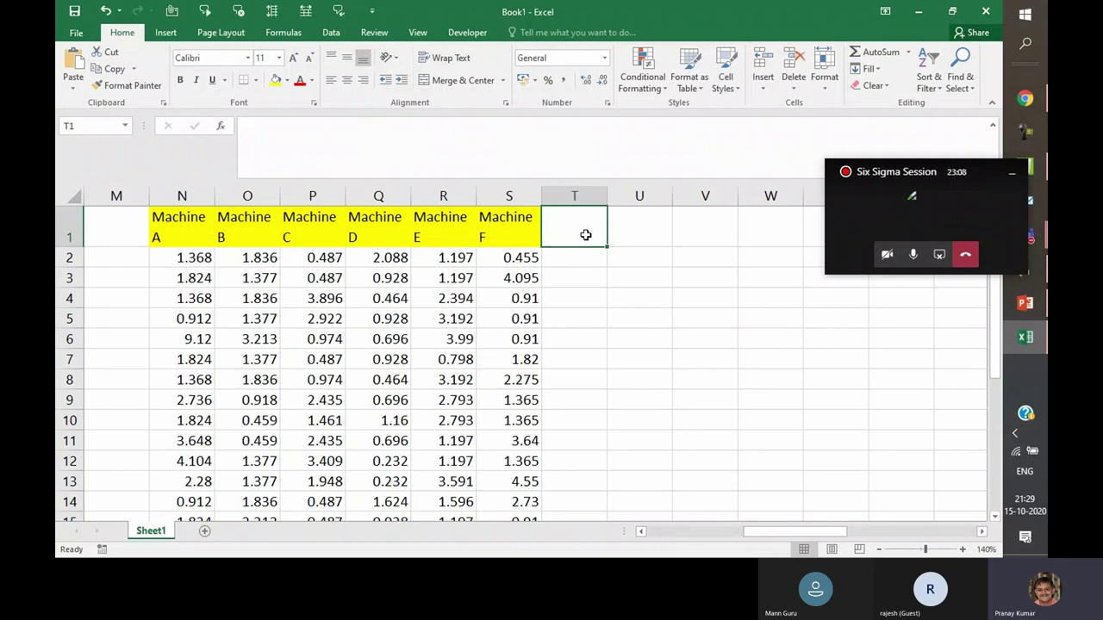
text(X B)
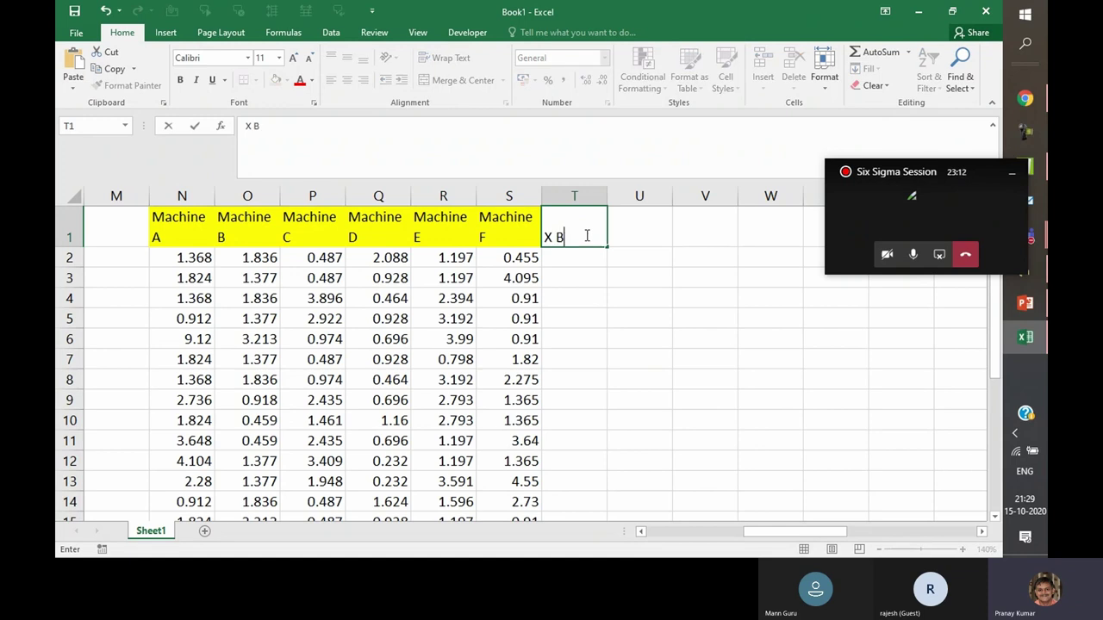
text(ar)
key(Tab)
text(R)
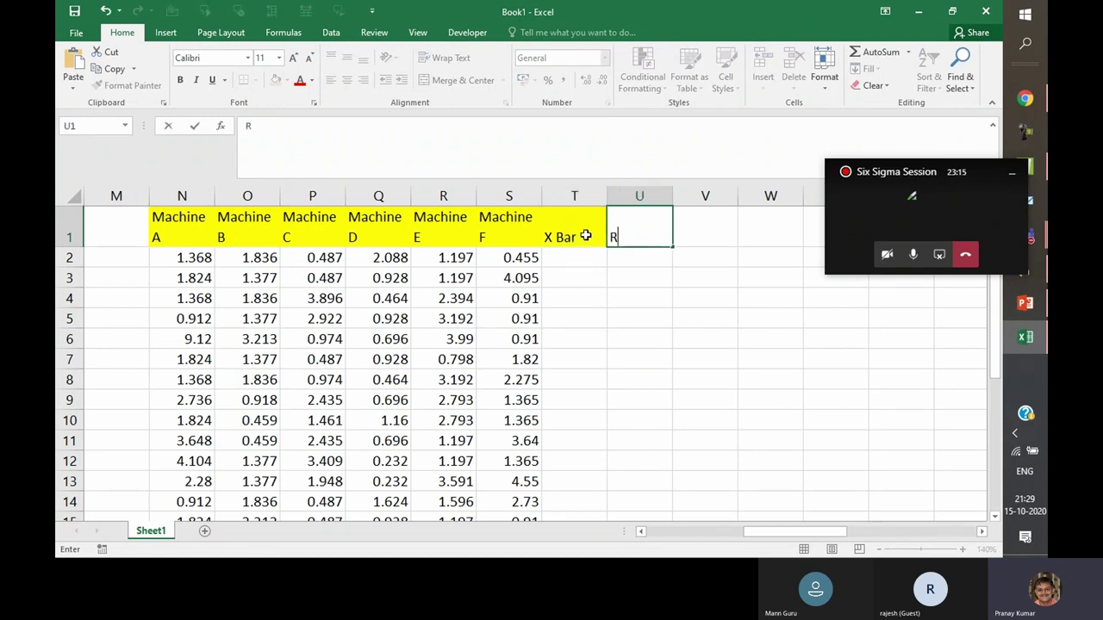
text(ange)
key(Return)
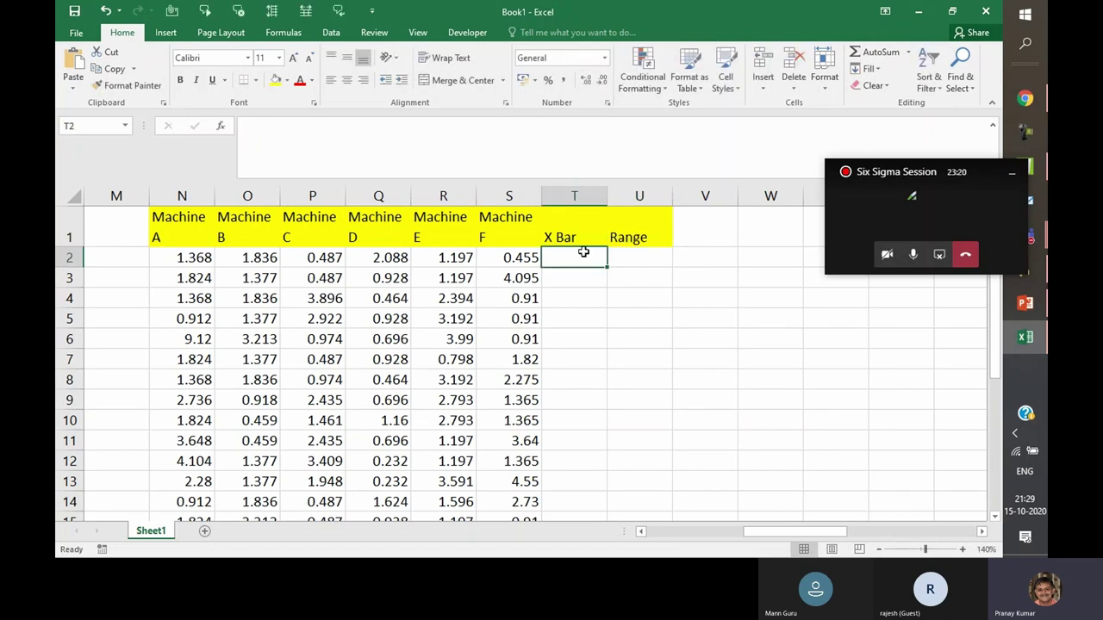
Calculate the average of N2:S2 in cell T2 and fill the formula down the X Bar column
text(=averae)
key(BackSpace)
text(ge()
drag(204, 256, 496, 256)
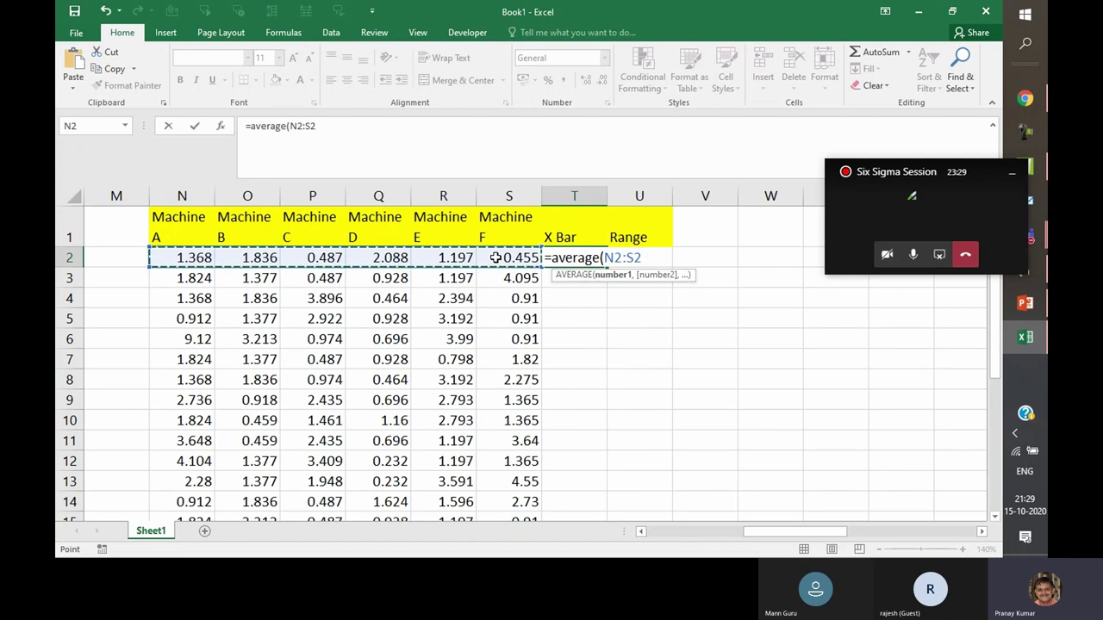
text())
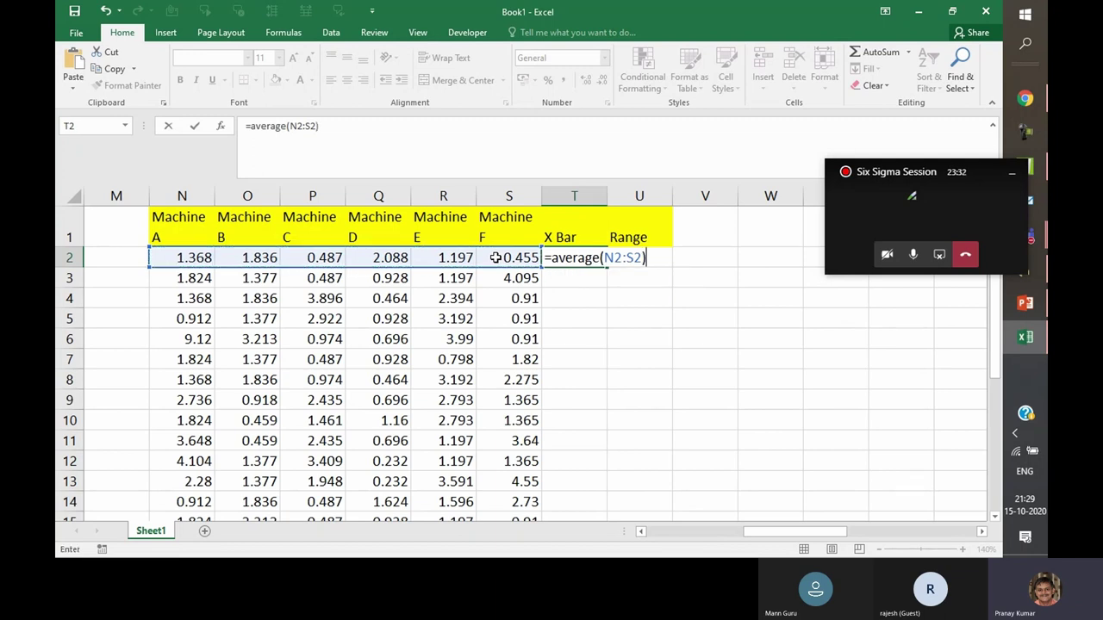
key(Return)
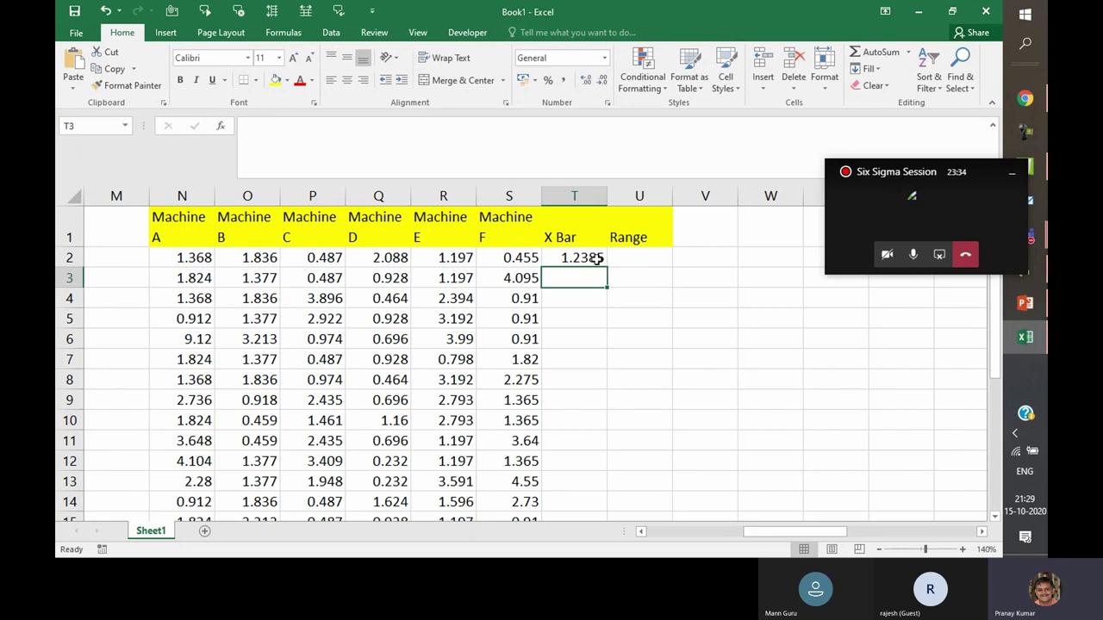
click(597, 258)
double_click(607, 268)
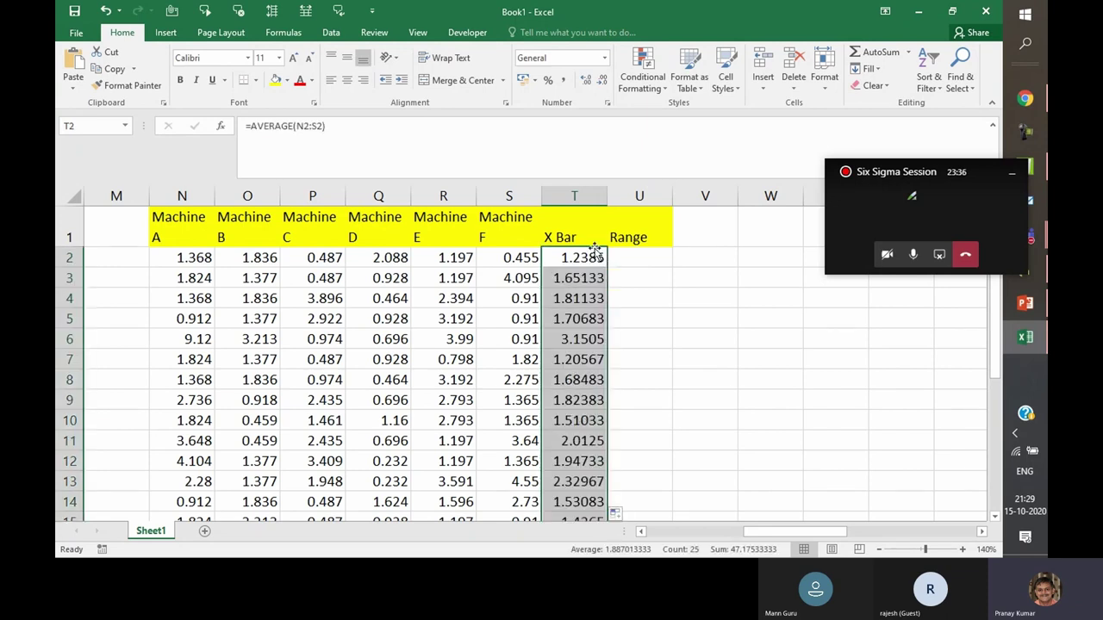
Fill the X Bar column with orange and center its contents horizontally and vertically
click(575, 196)
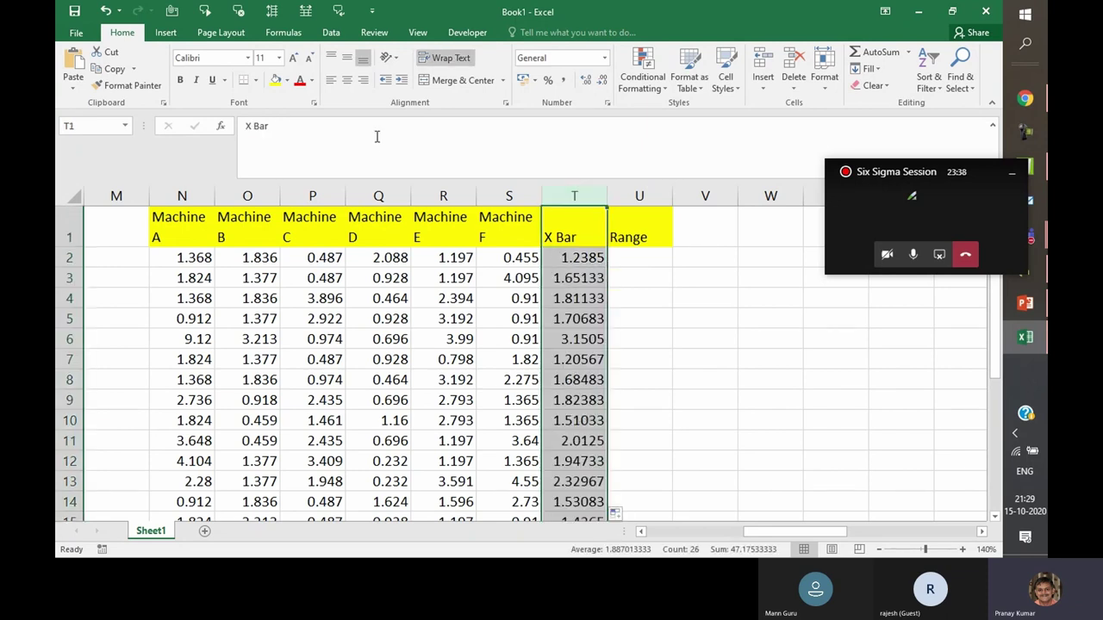
click(287, 80)
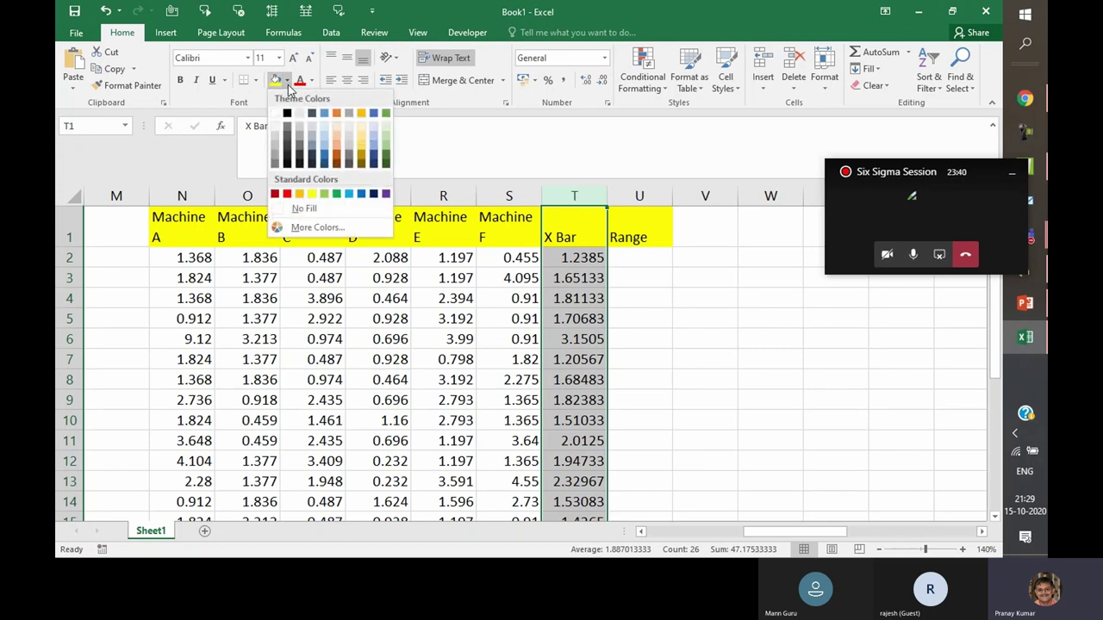
click(300, 195)
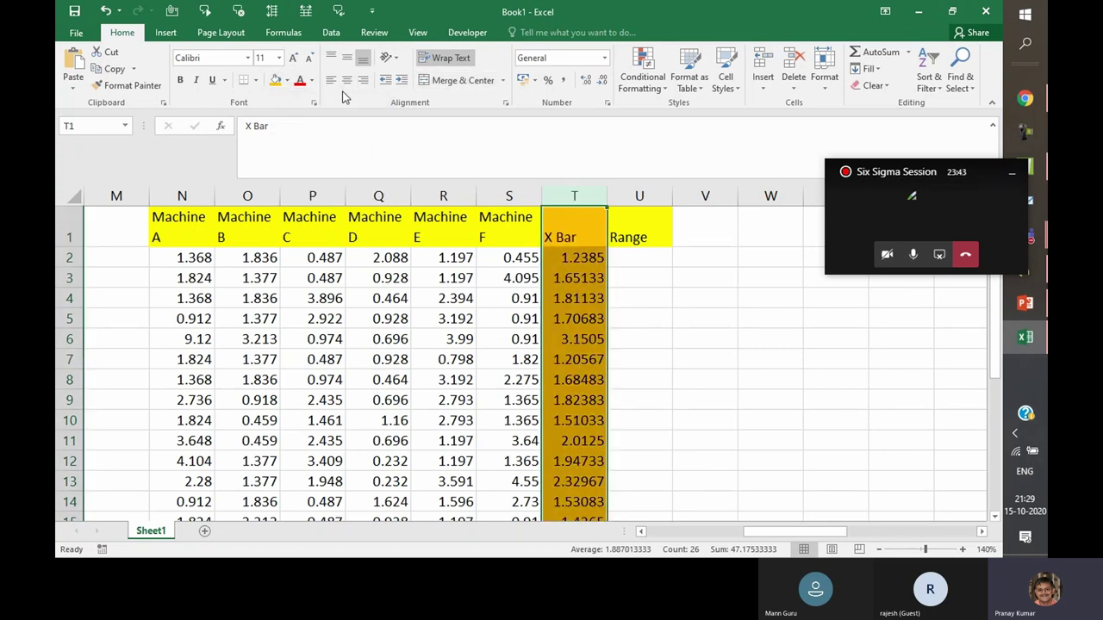
click(346, 81)
click(347, 63)
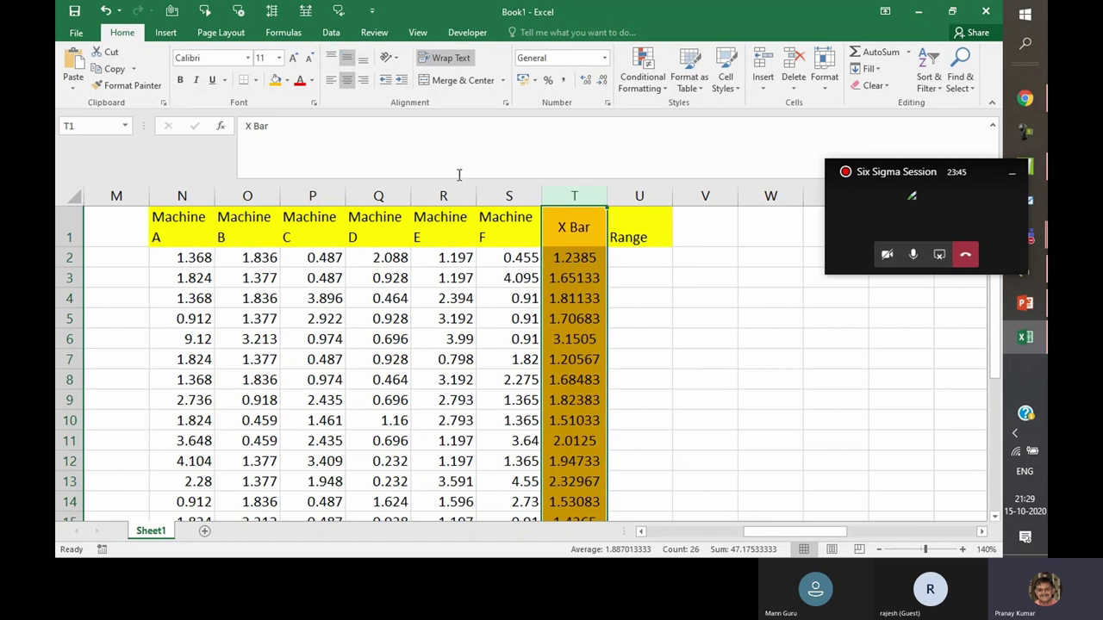
Insert two blank columns between the X Bar column and the Range column
click(679, 314)
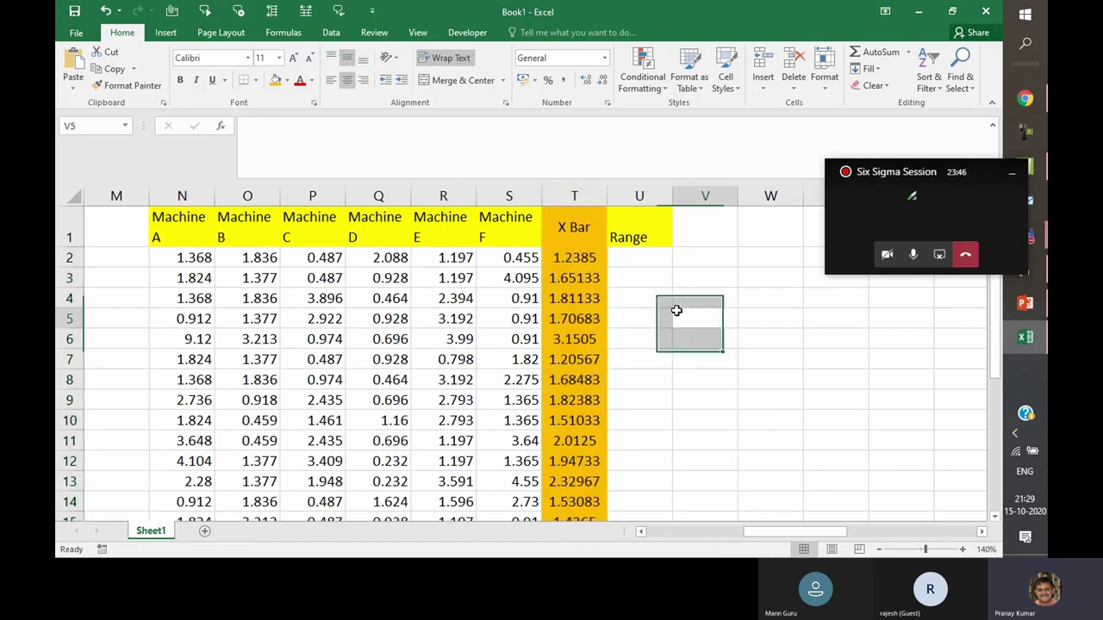
click(640, 195)
right_click(640, 196)
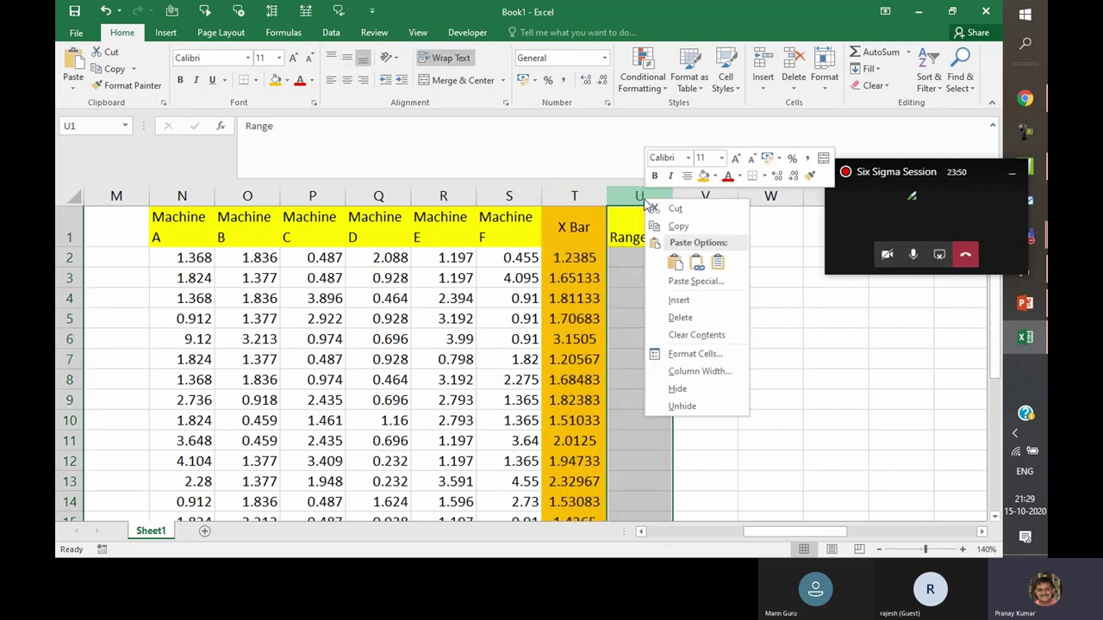
click(679, 296)
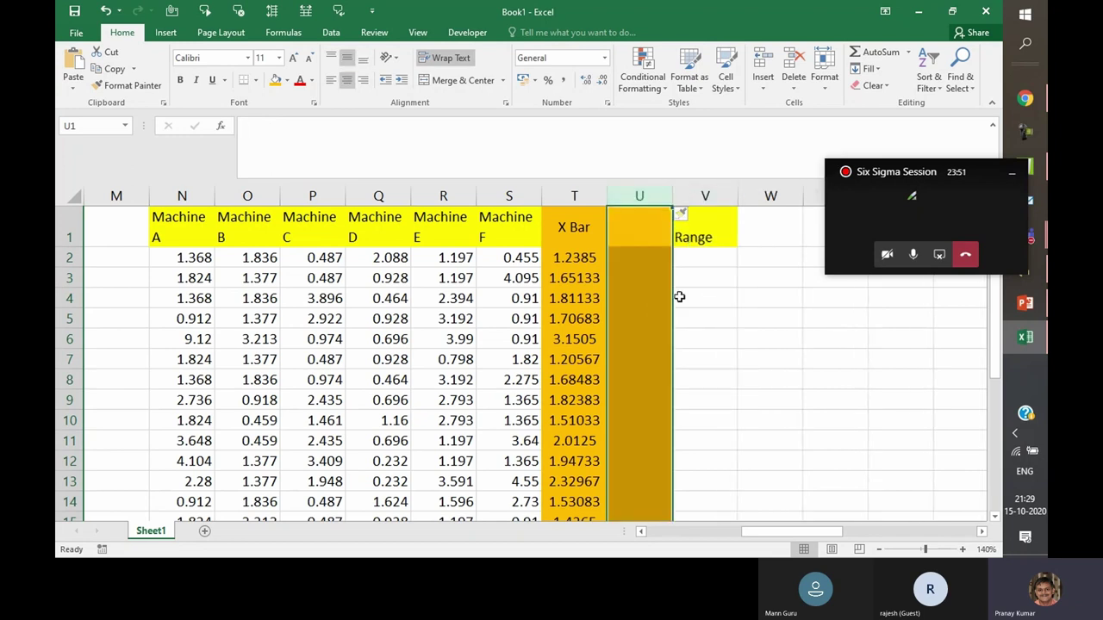
click(696, 196)
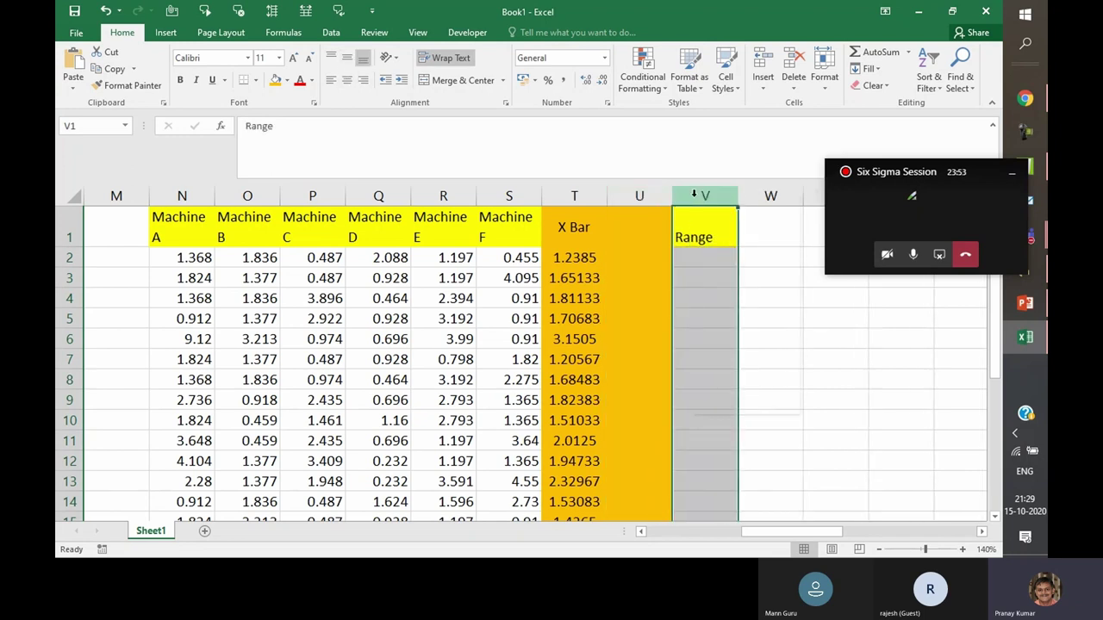
right_click(694, 194)
click(745, 299)
Enter the headings "Min" in cell U1 and "Max" in cell V1
click(641, 228)
text(MI)
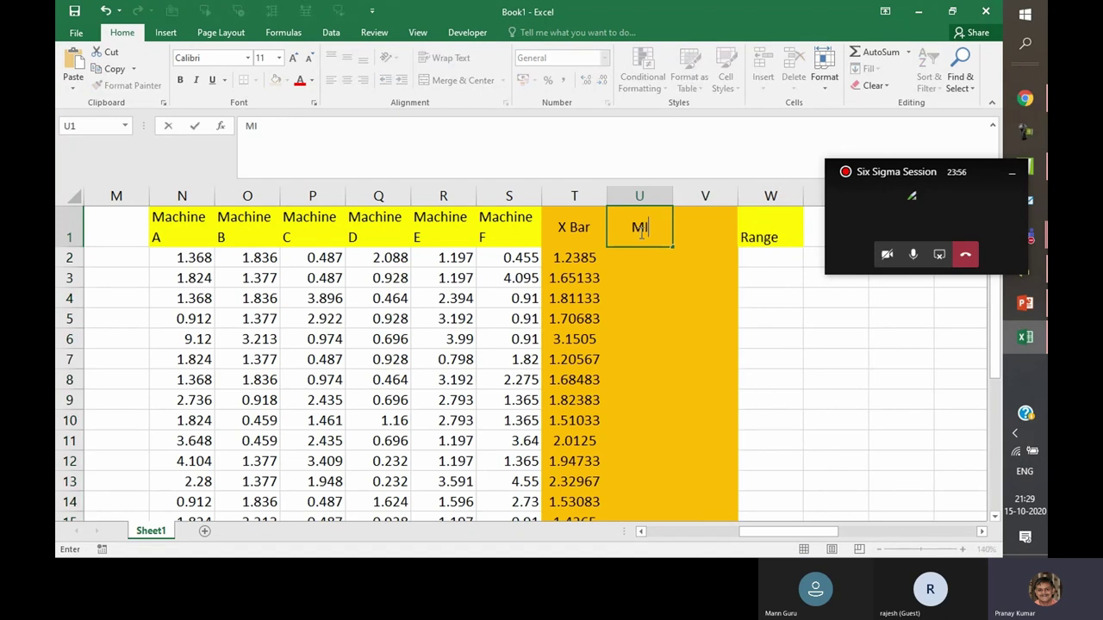
text(n)
key(Tab)
text(M)
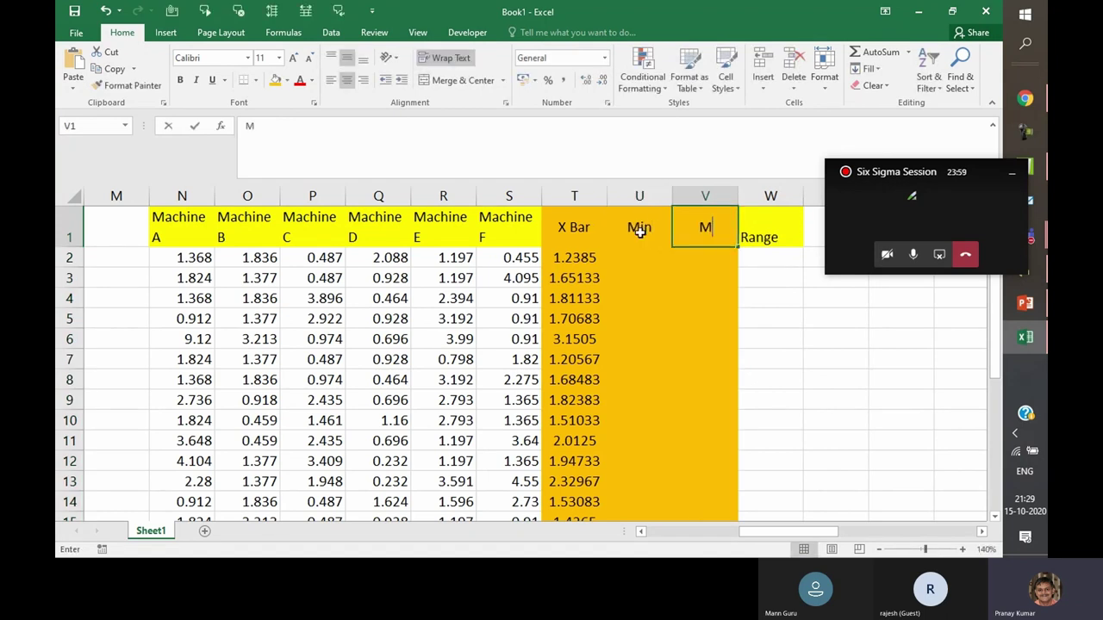
text(ax)
key(Return)
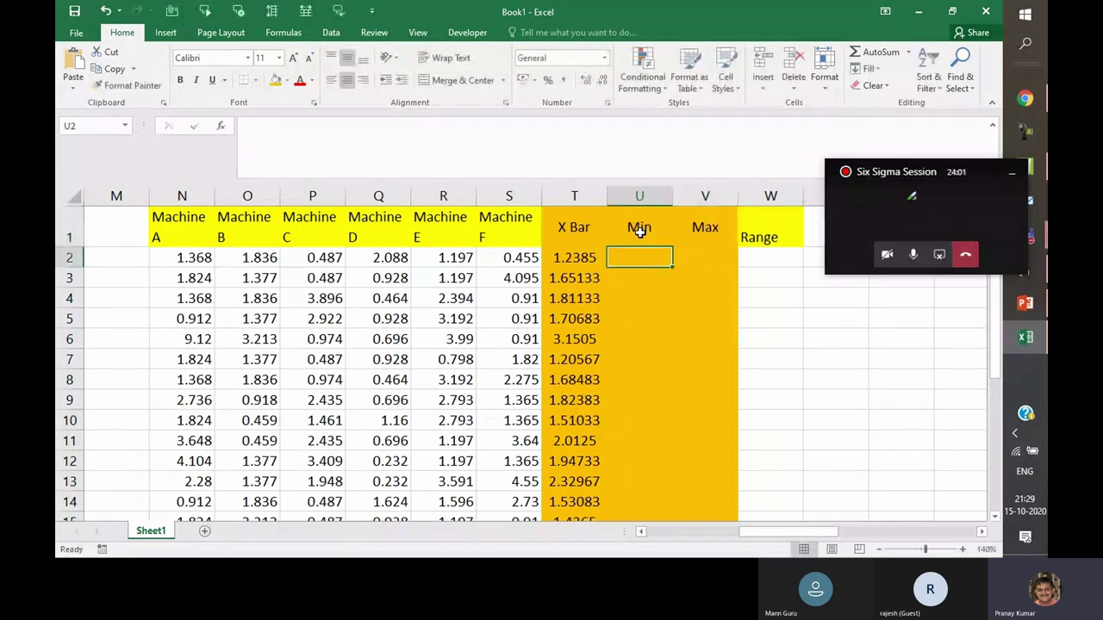
Calculate the minimum of N2:S2 in cell U2 and the maximum of N2:S2 in cell V2
text(=)
text(in)
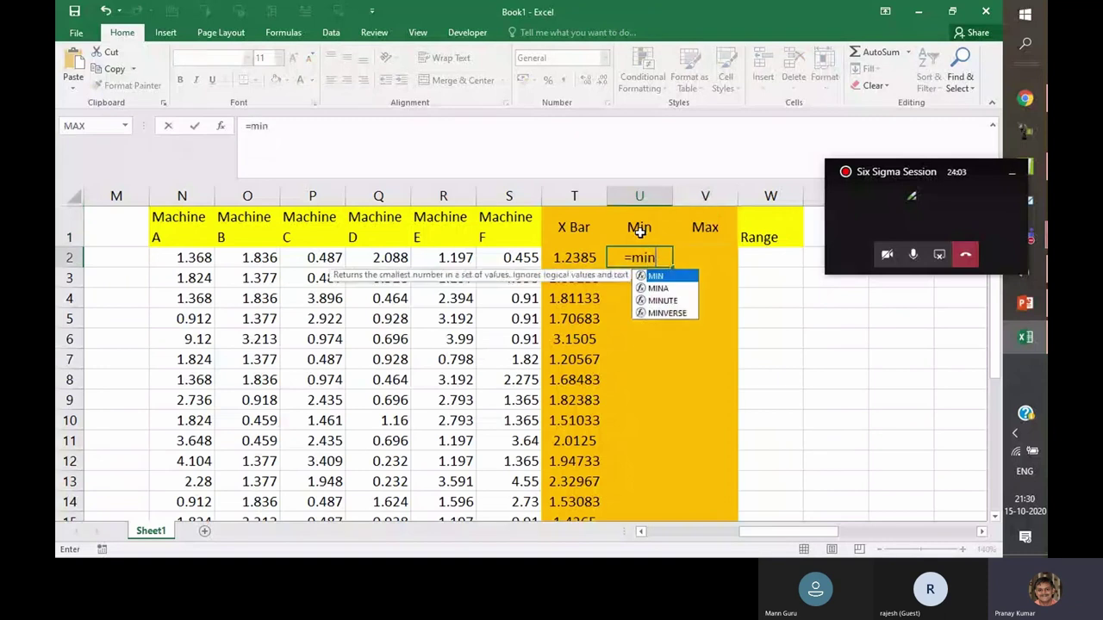
text(()
drag(197, 258, 511, 258)
text())
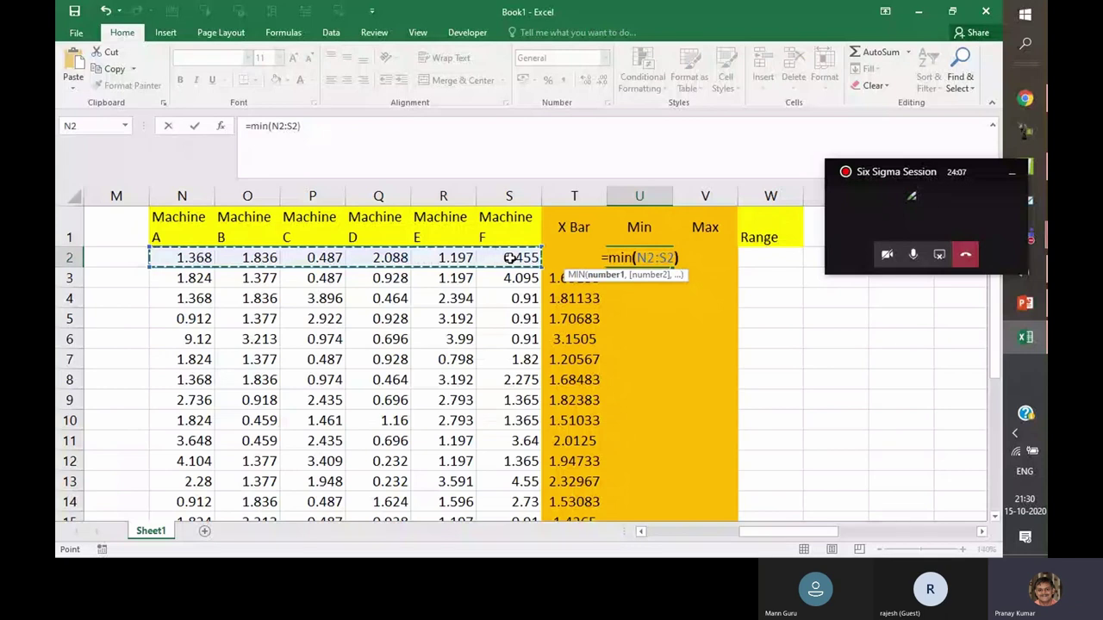
key(Tab)
text(=max()
drag(192, 258, 489, 256)
text())
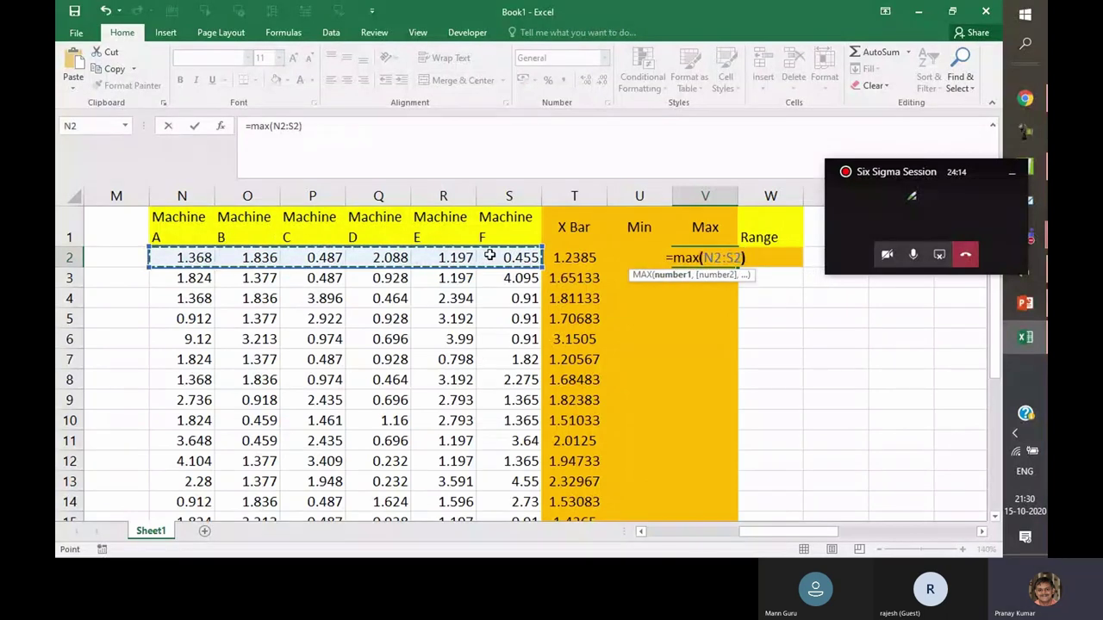
key(Tab)
Subtract U2 from V2 in cell W2 and fill the U2:W2 formulas down the Min, Max and Range columns
text(=)
click(694, 259)
text(-)
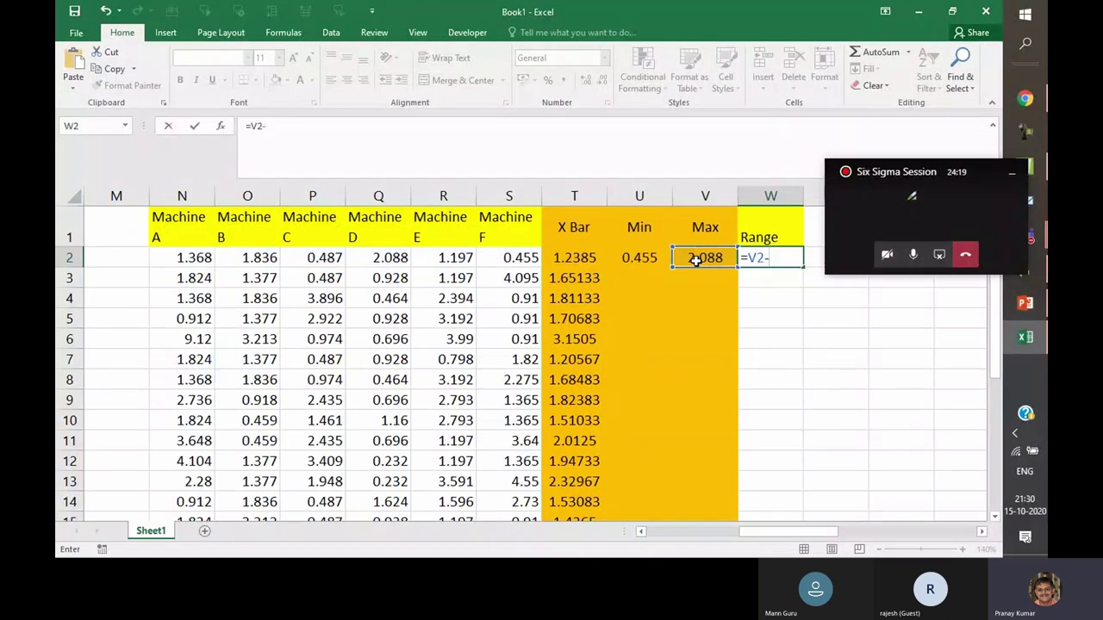
click(646, 259)
key(Return)
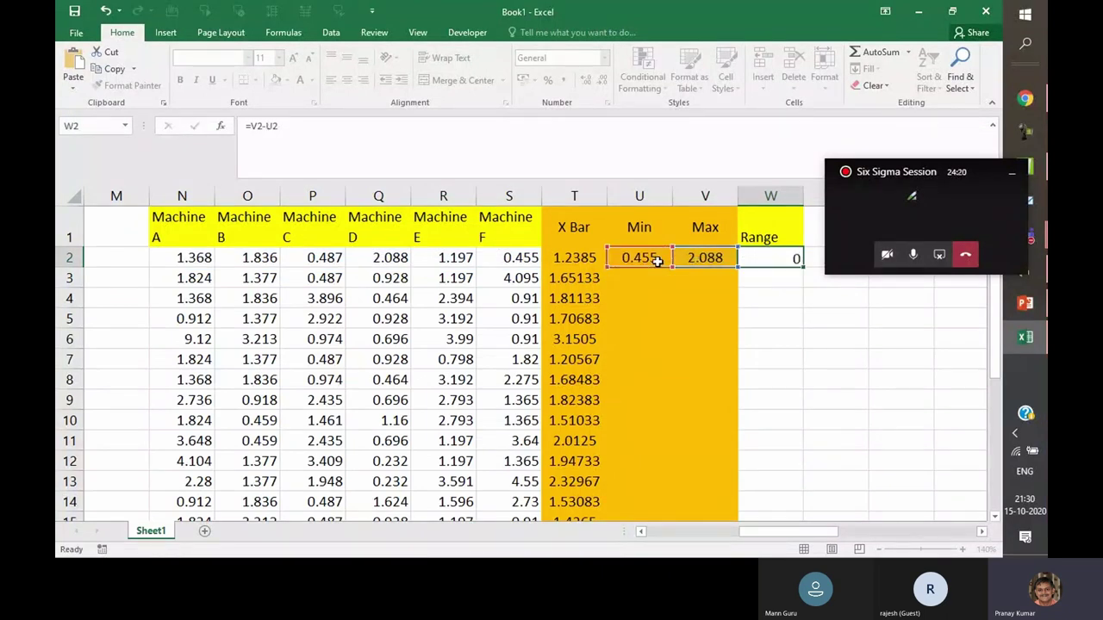
drag(646, 258, 804, 267)
double_click(804, 266)
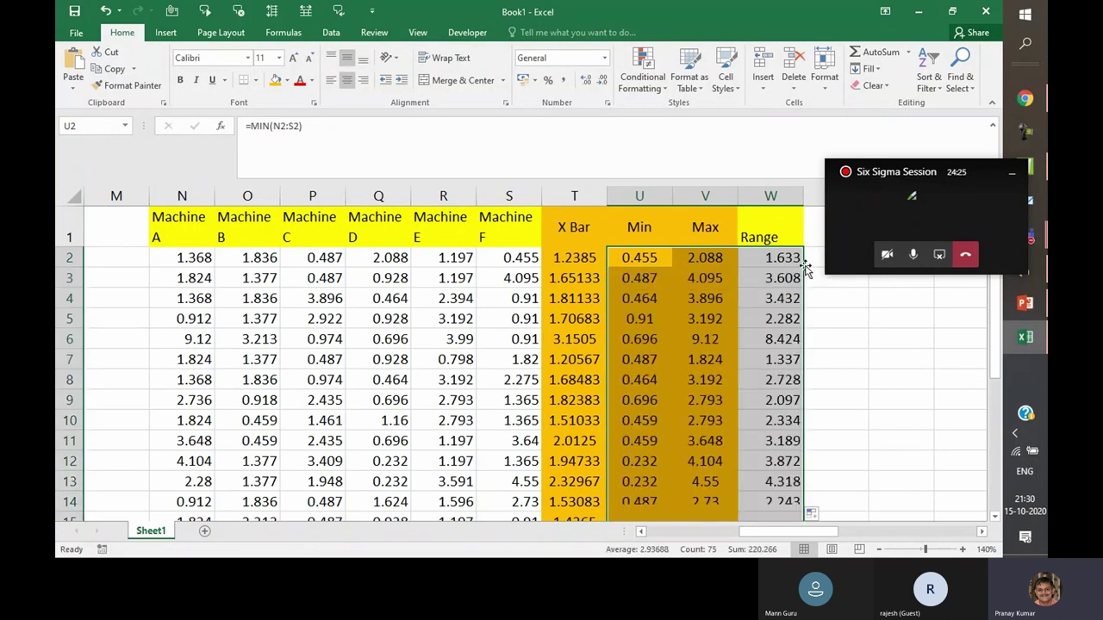
Fill the X Bar column and the Range column with red
click(776, 231)
click(574, 228)
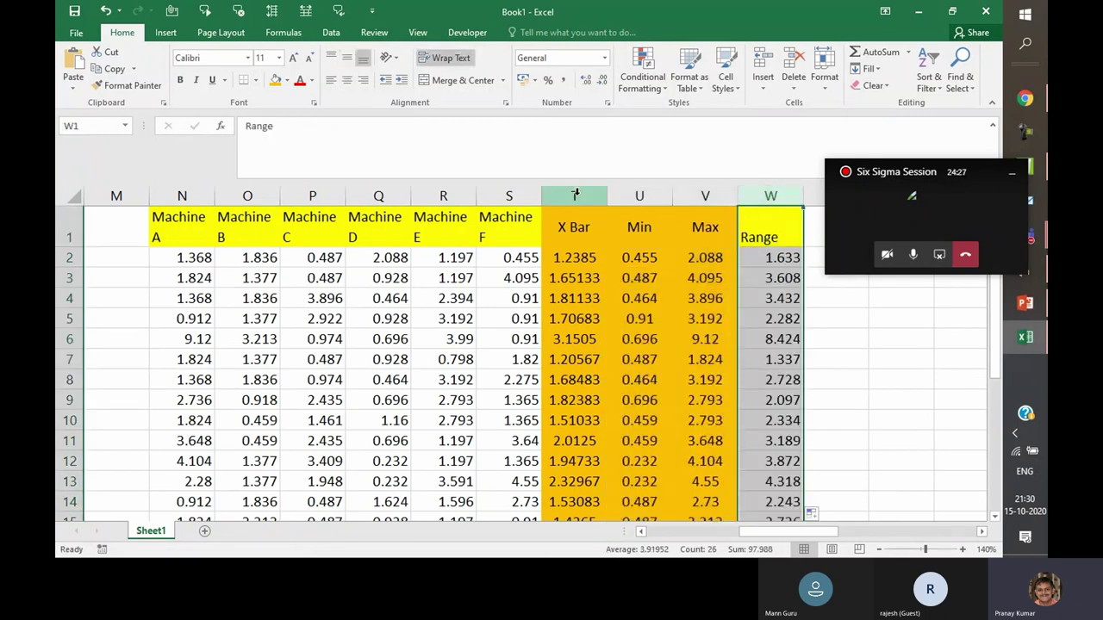
key(ctrl+shift+Down)
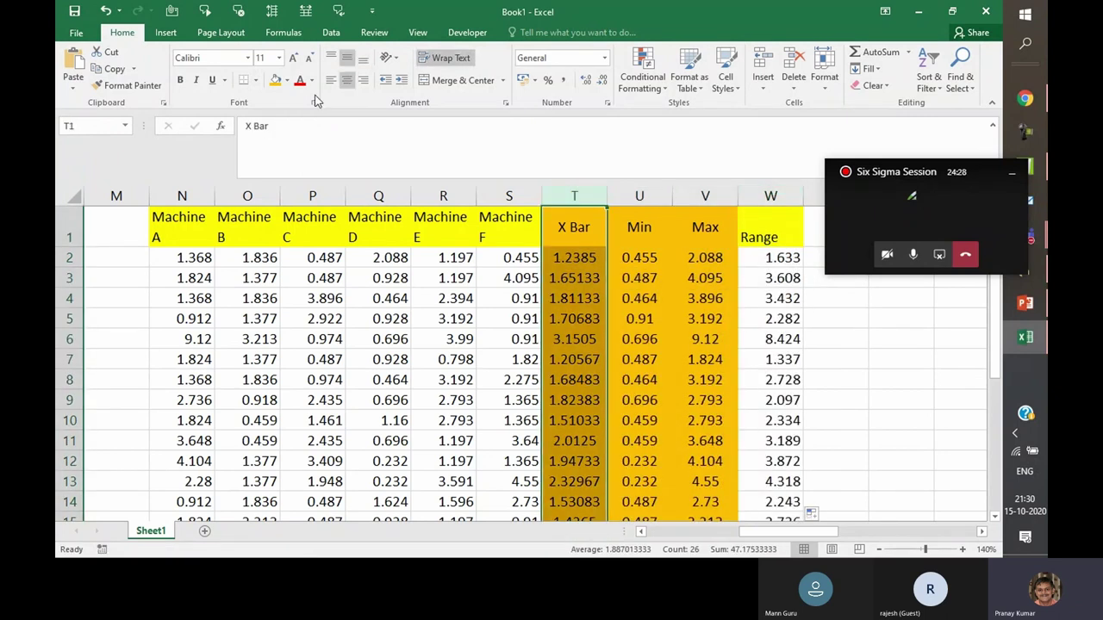
click(287, 80)
click(293, 190)
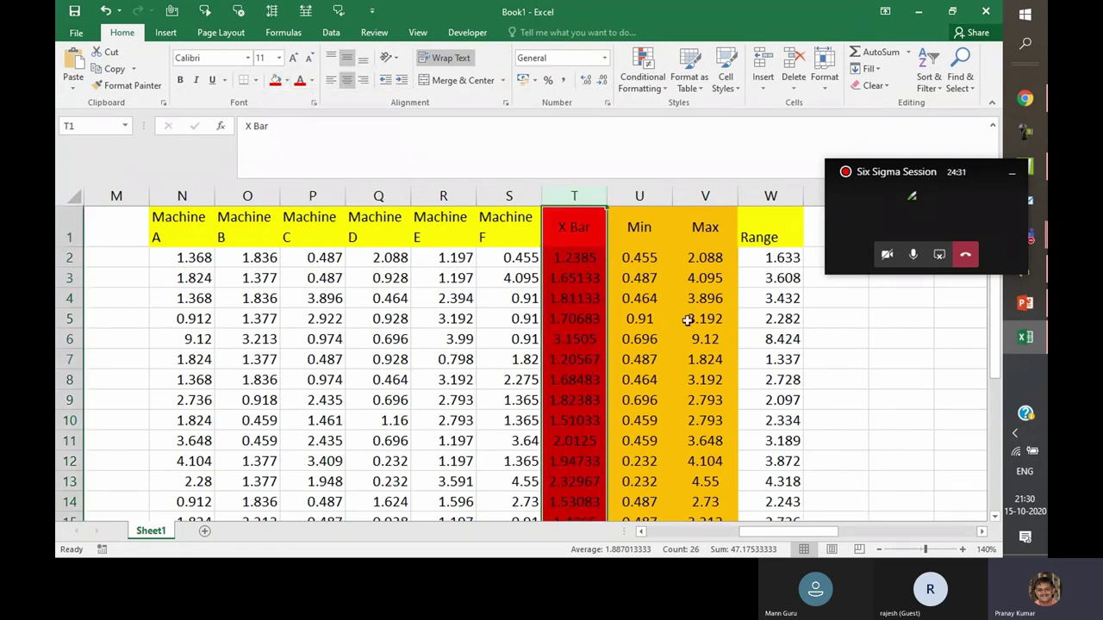
click(770, 196)
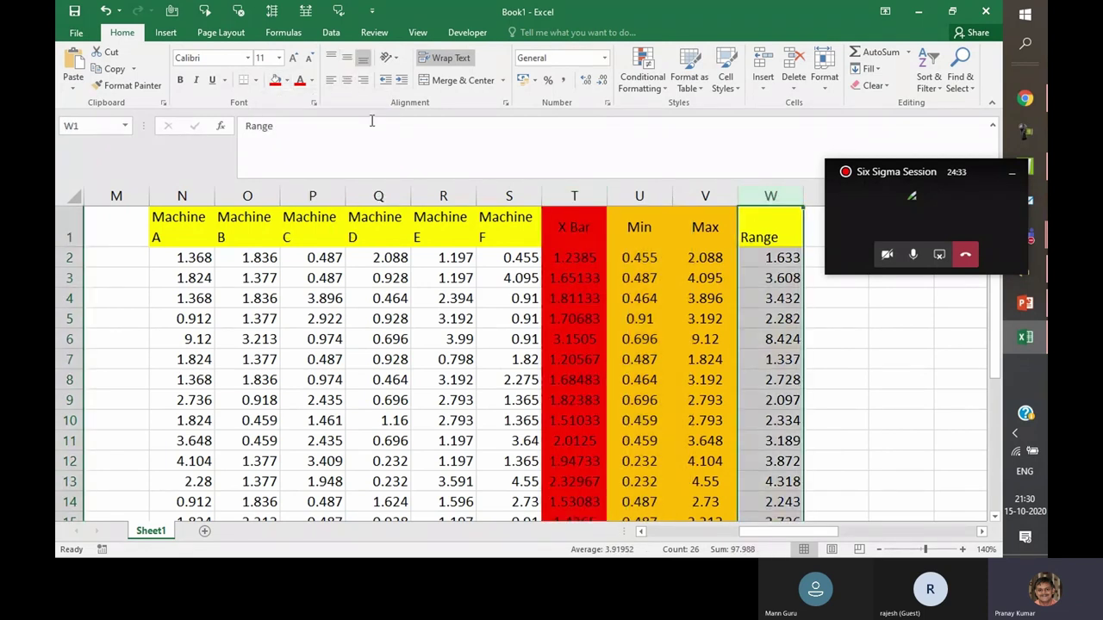
click(272, 80)
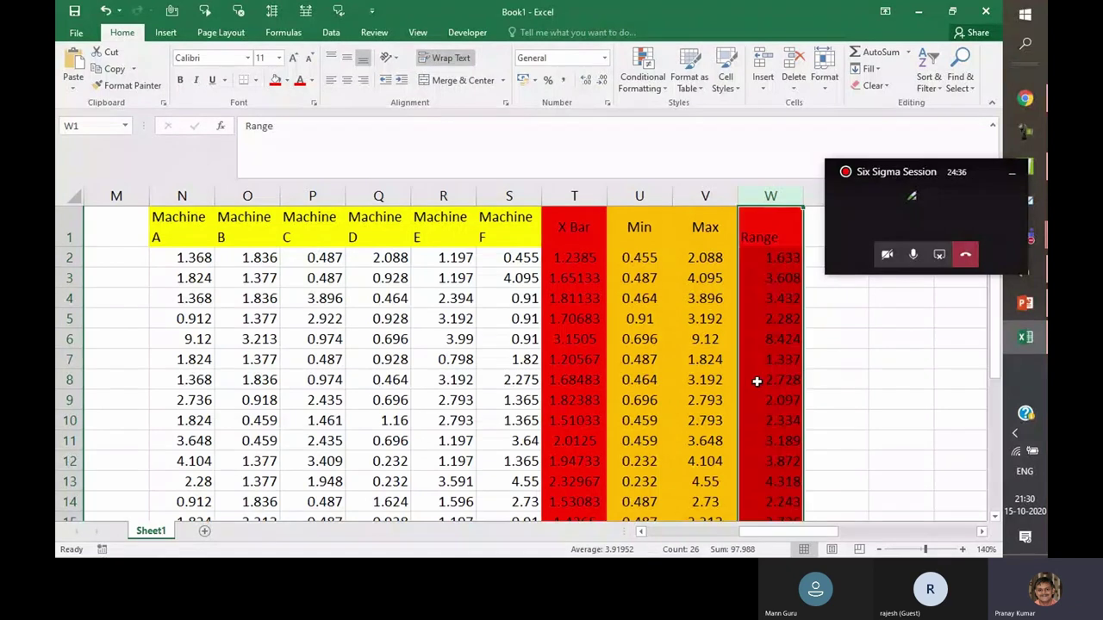
click(756, 381)
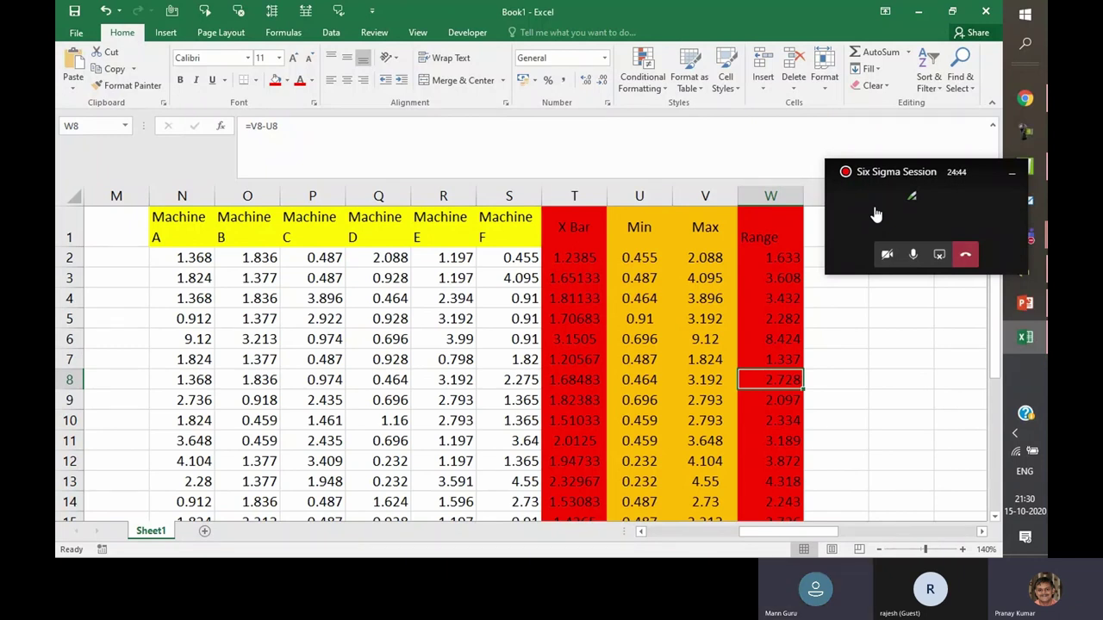
Switch to Minitab and set up an Xbar-R chart with Machine A to Machine F as subgroup observations in one row of columns
drag(1014, 173, 875, 210)
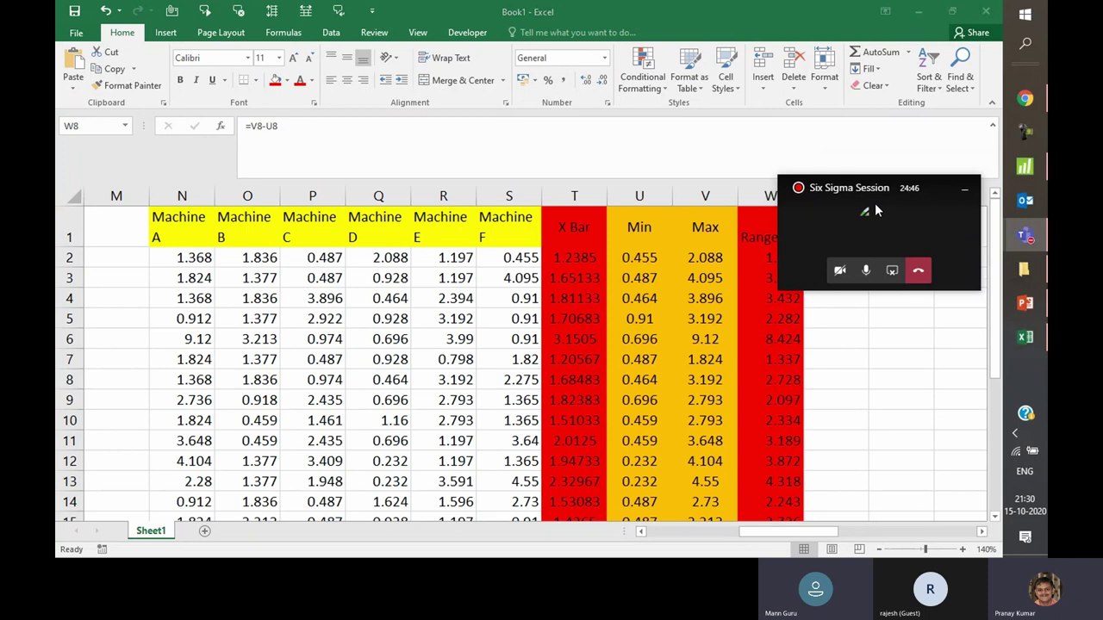
click(1024, 166)
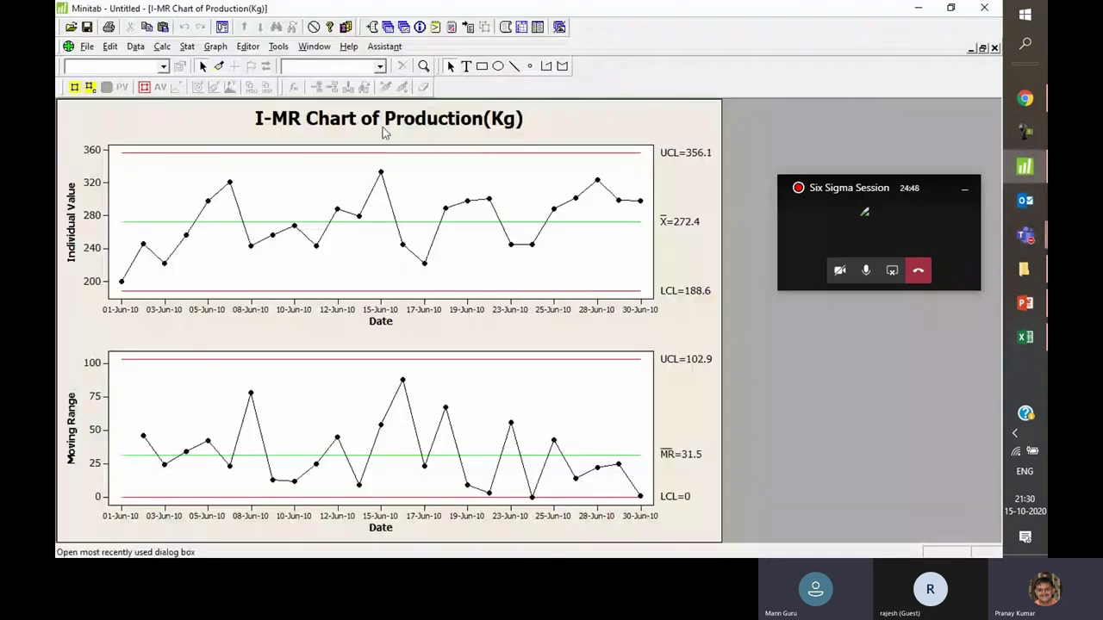
click(187, 47)
mouse_move(241, 129)
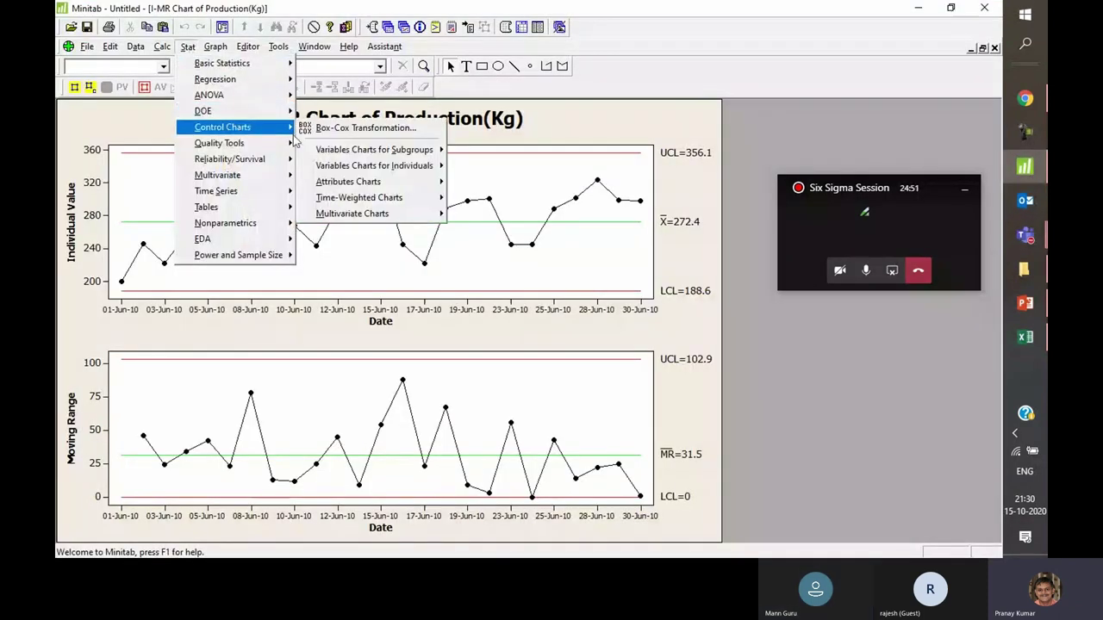
mouse_move(385, 155)
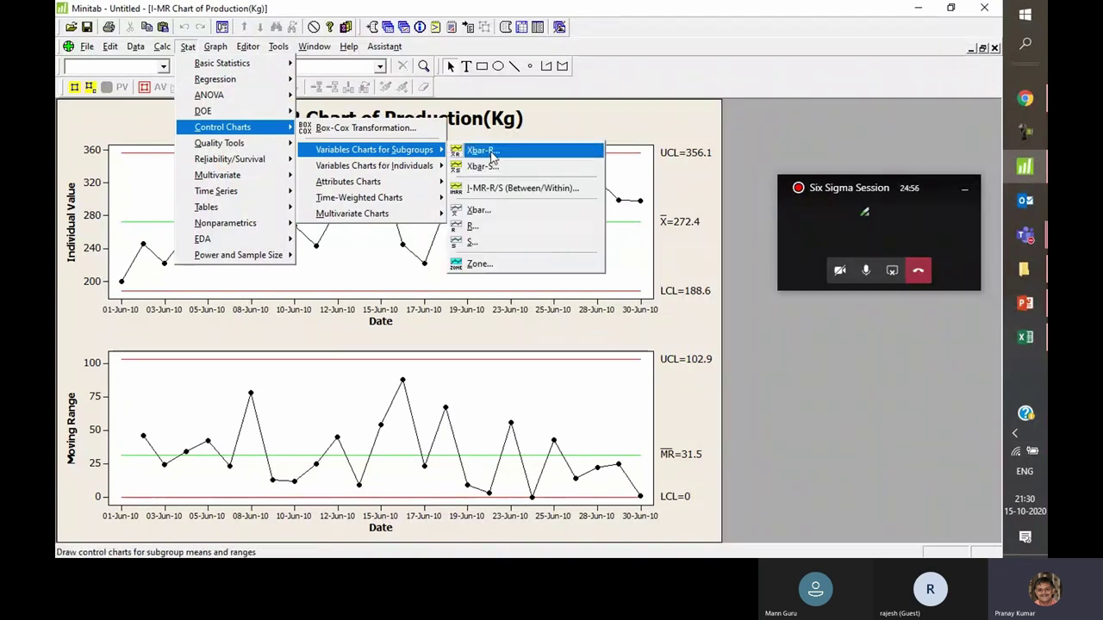
click(489, 157)
click(512, 193)
click(512, 214)
click(510, 217)
drag(406, 209, 405, 258)
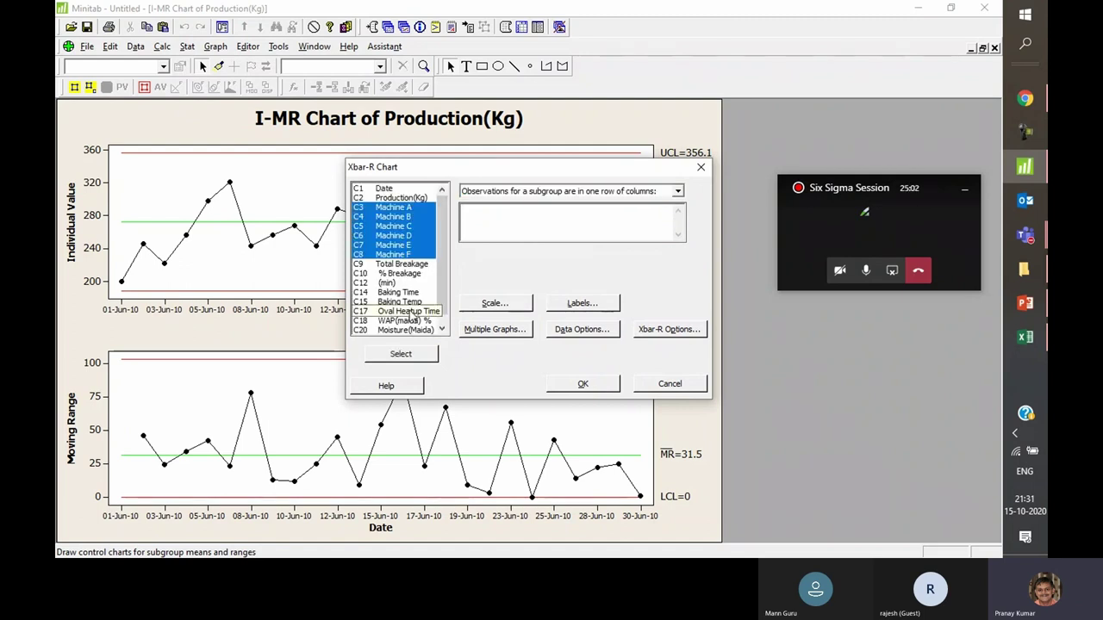
click(393, 352)
Stamp the Xbar-R chart's X scale with the Date column and generate the chart
click(488, 309)
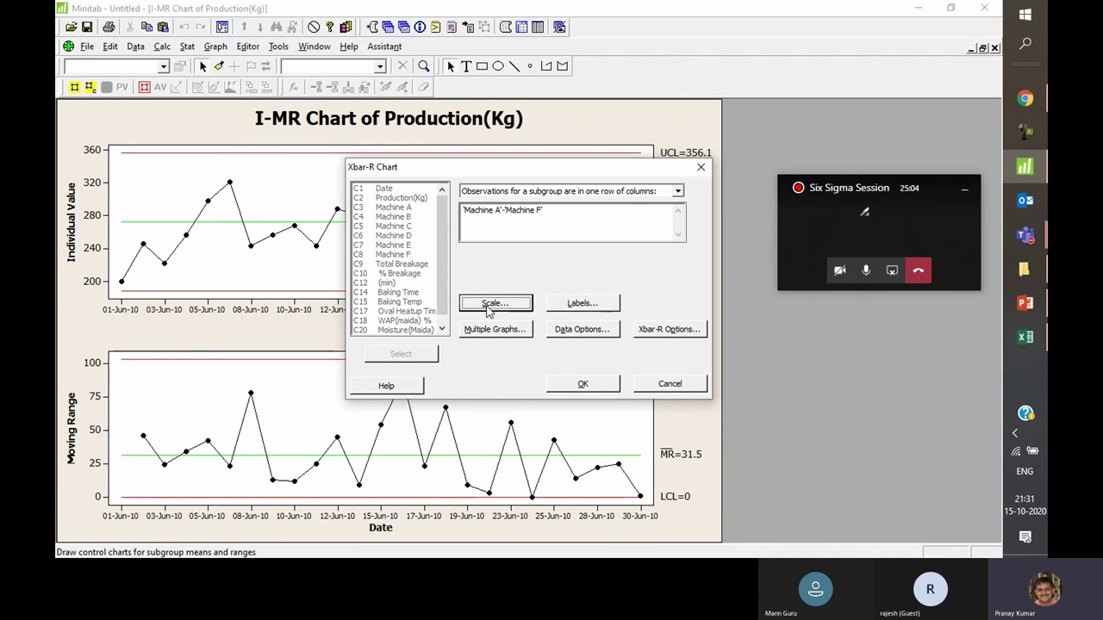
click(512, 223)
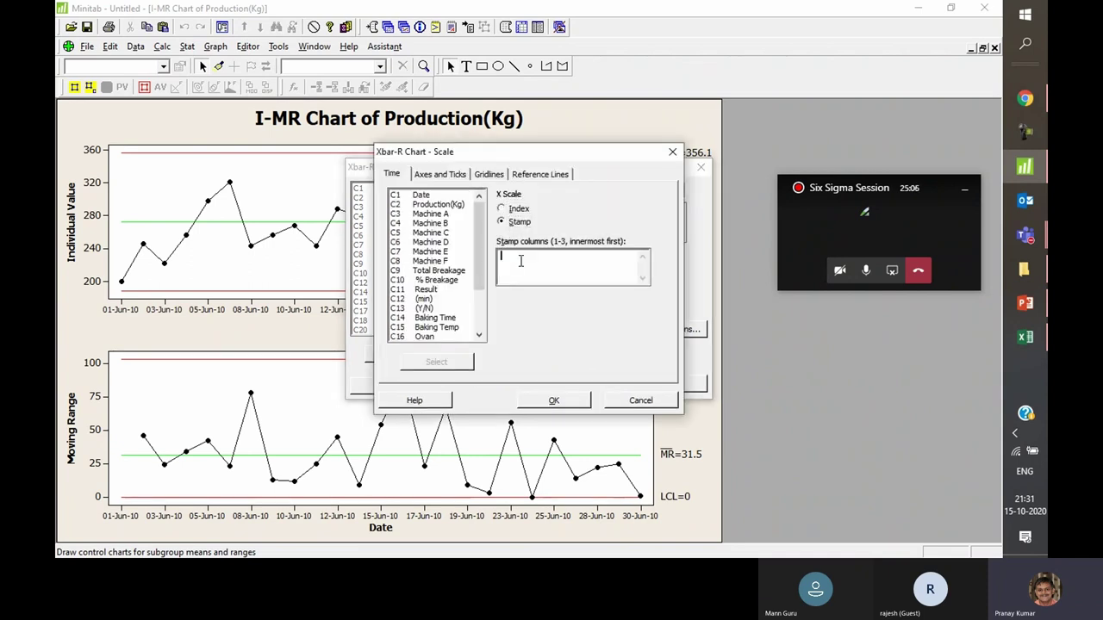
double_click(427, 198)
click(541, 403)
click(575, 384)
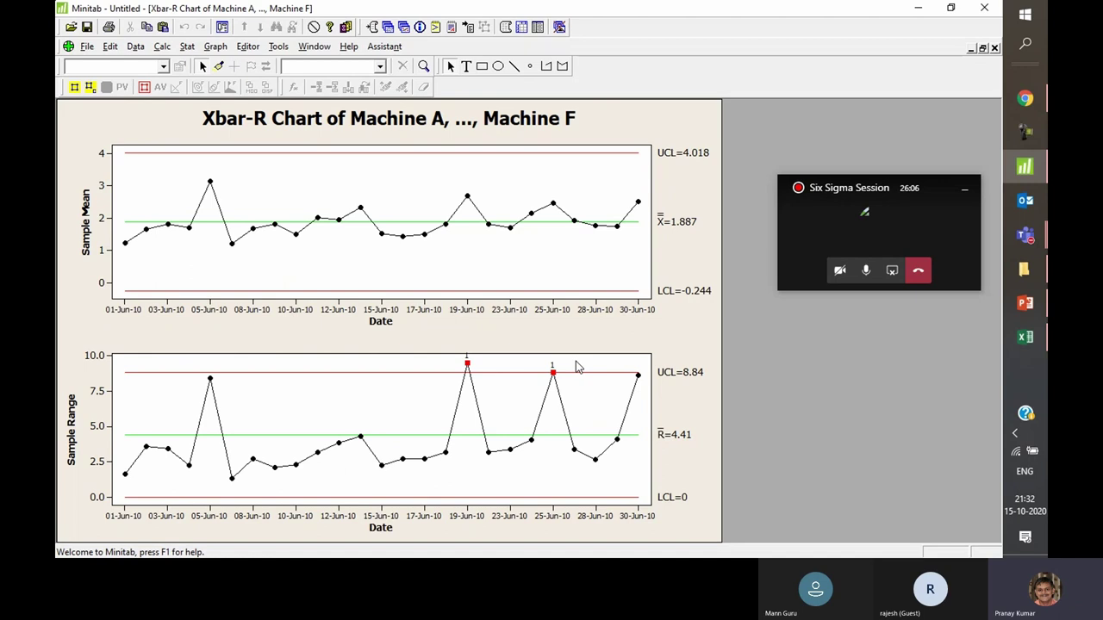
Switch back to the Excel workbook and enter the heading "Std Dev" in cell X1
click(1025, 339)
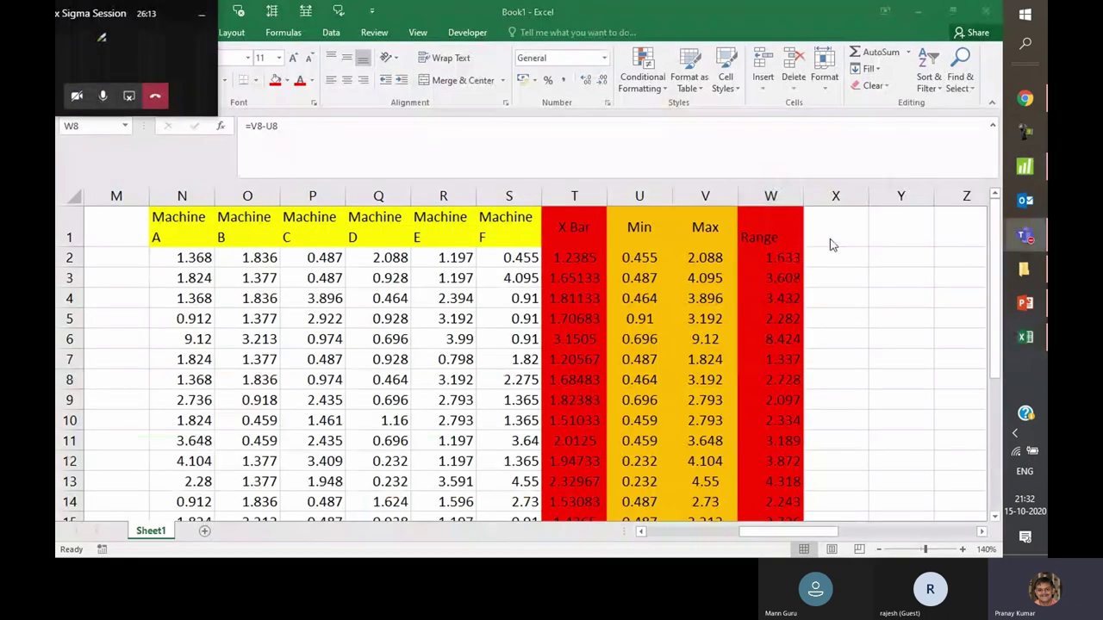
click(833, 238)
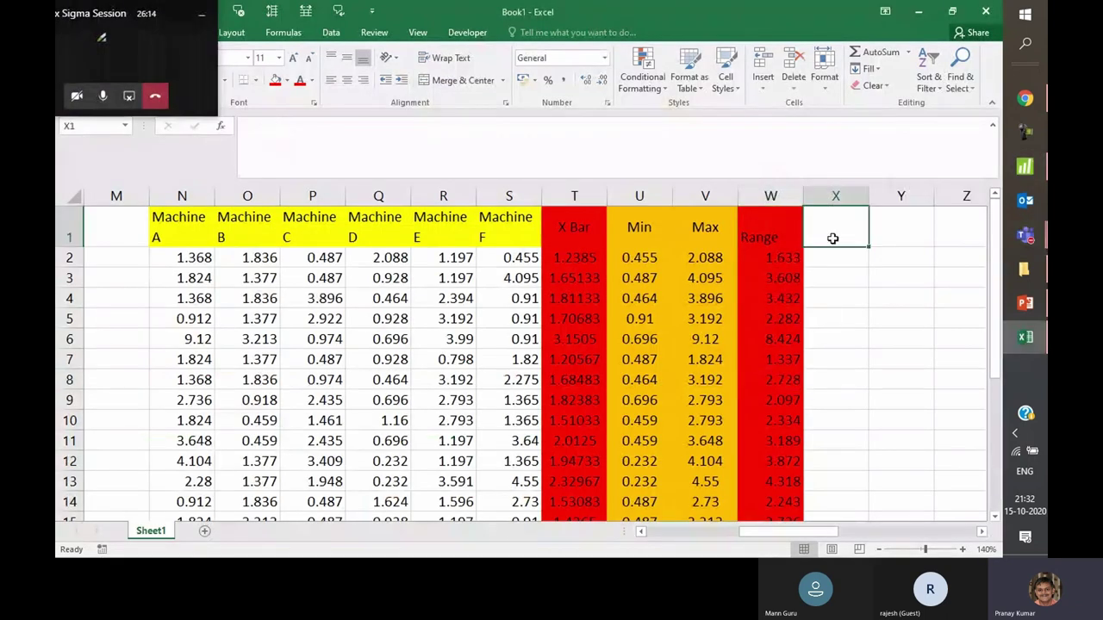
text(Std Dev)
key(Return)
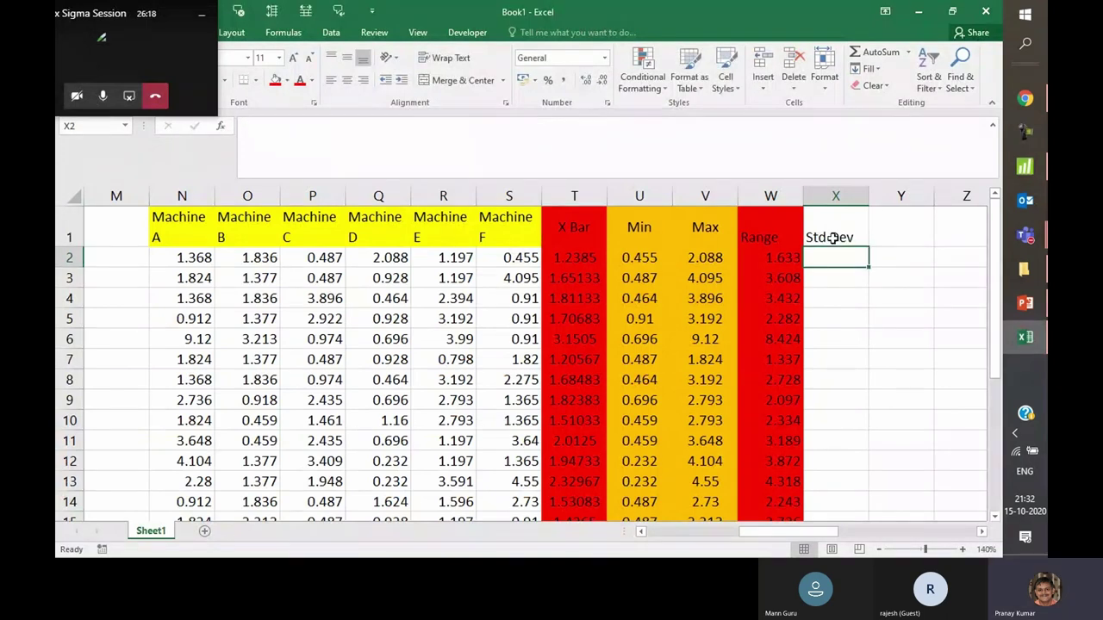
Calculate the standard deviation of Machine A to Machine F in X2 with =STDEV(N2:S2) and fill the formula down the Std Dev column
text(=st)
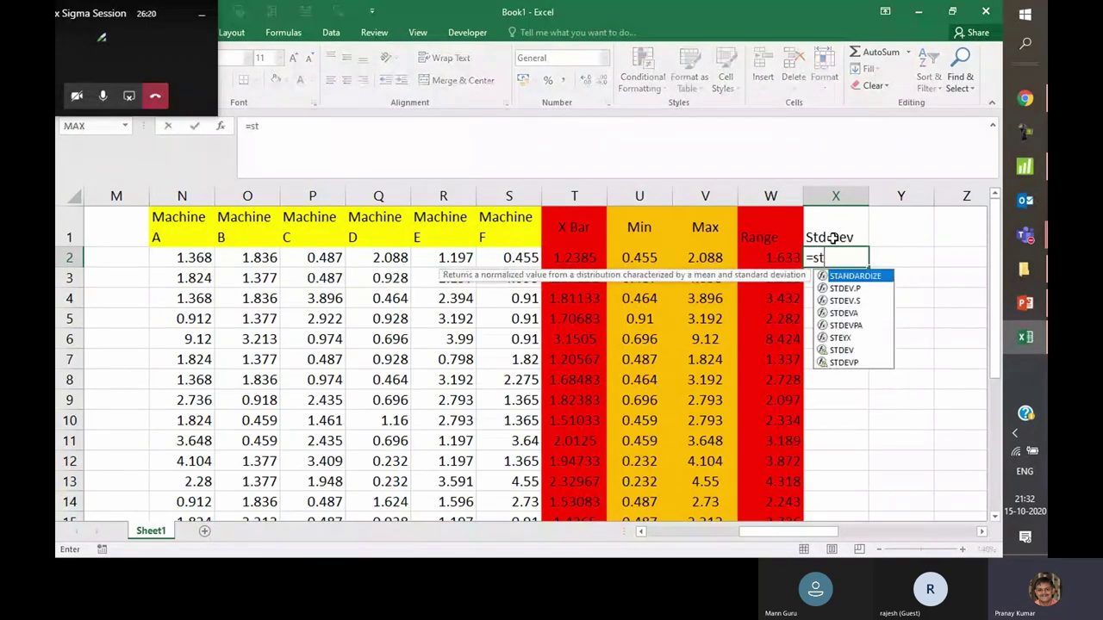
text(dev()
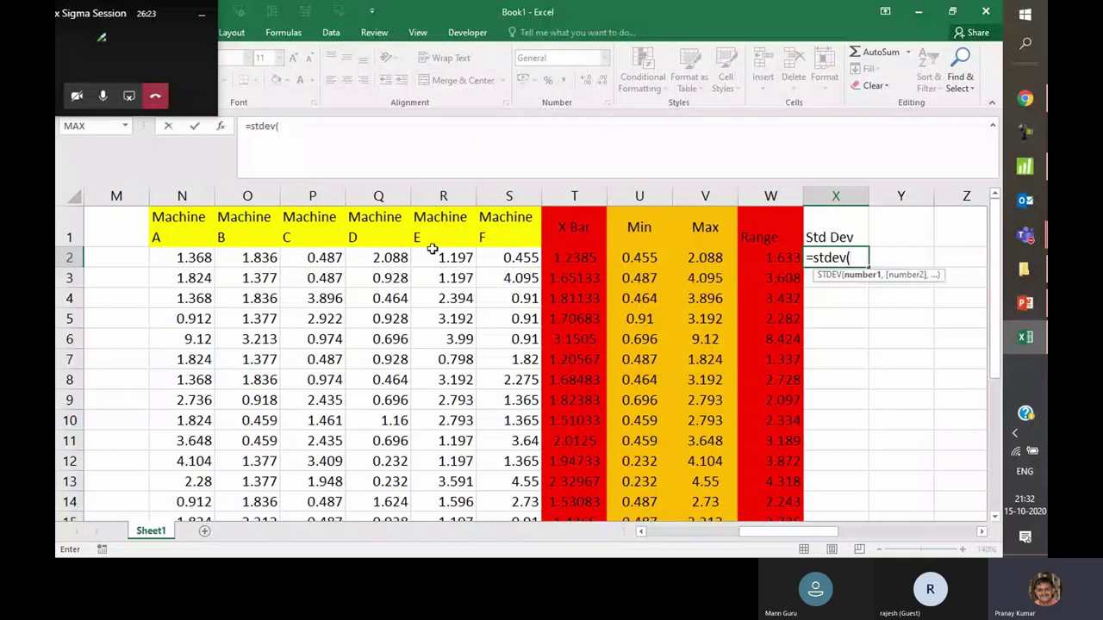
click(195, 257)
drag(195, 258, 517, 258)
text())
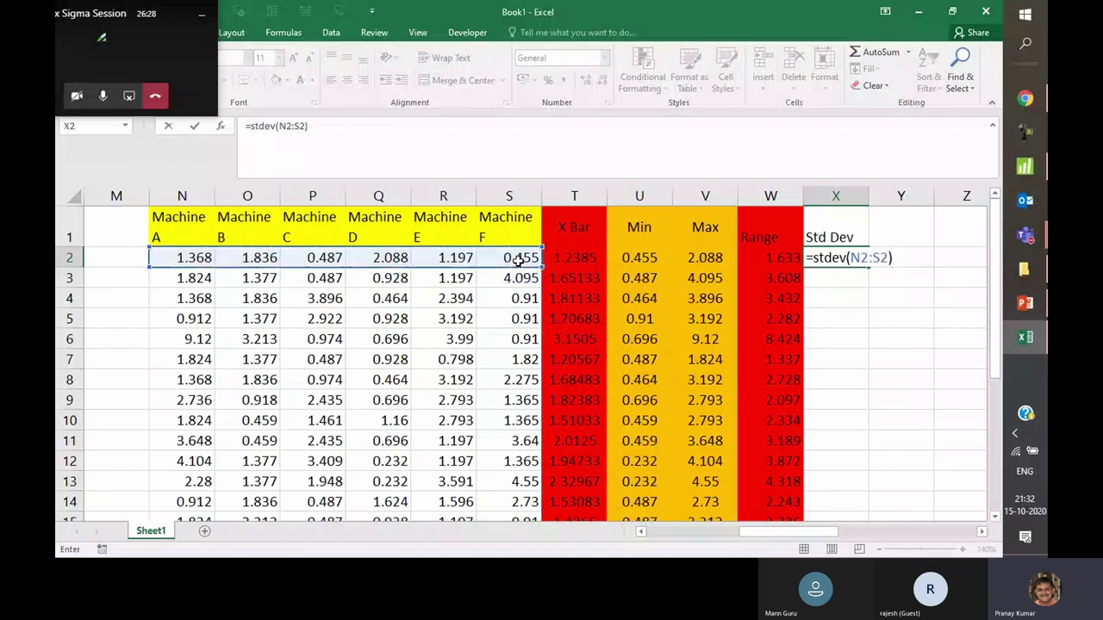
key(Return)
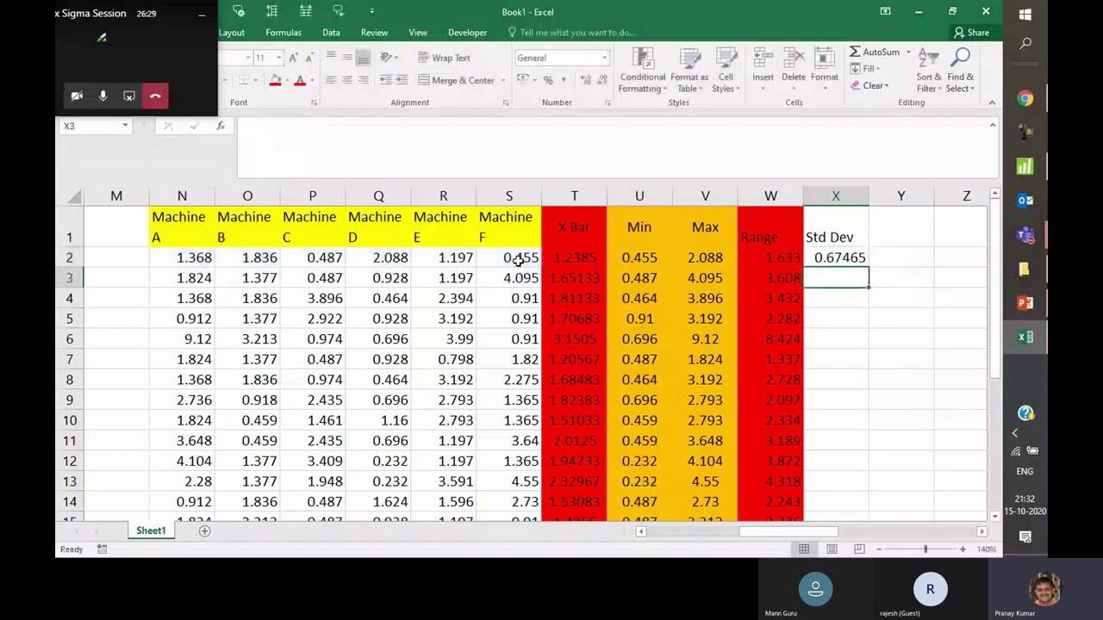
click(863, 264)
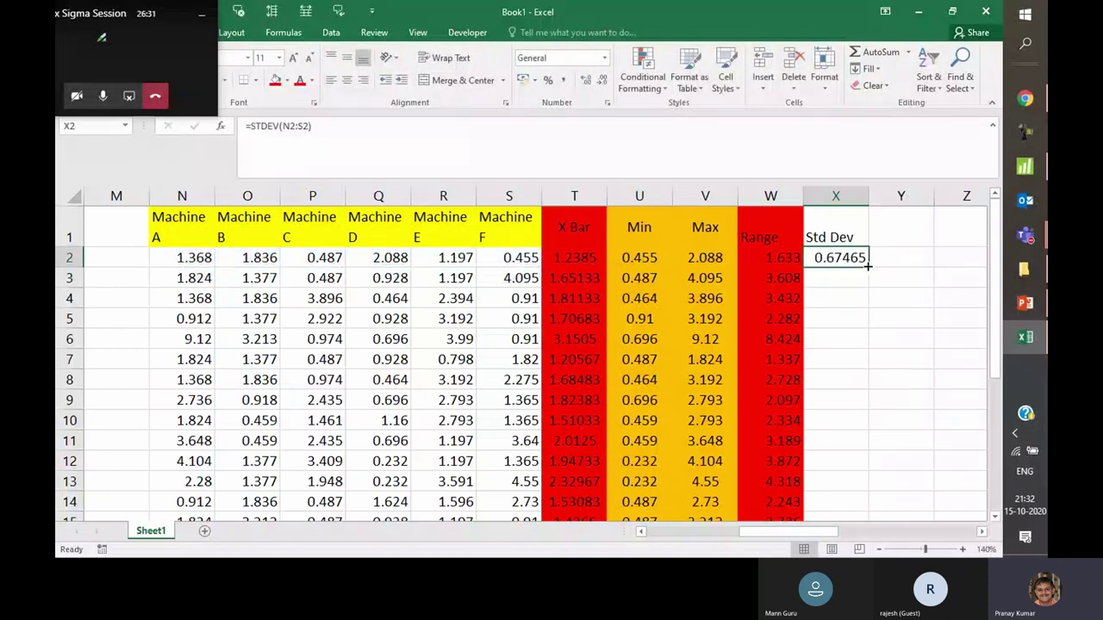
double_click(868, 267)
Center the Range and Std Dev columns horizontally and vertically
click(779, 259)
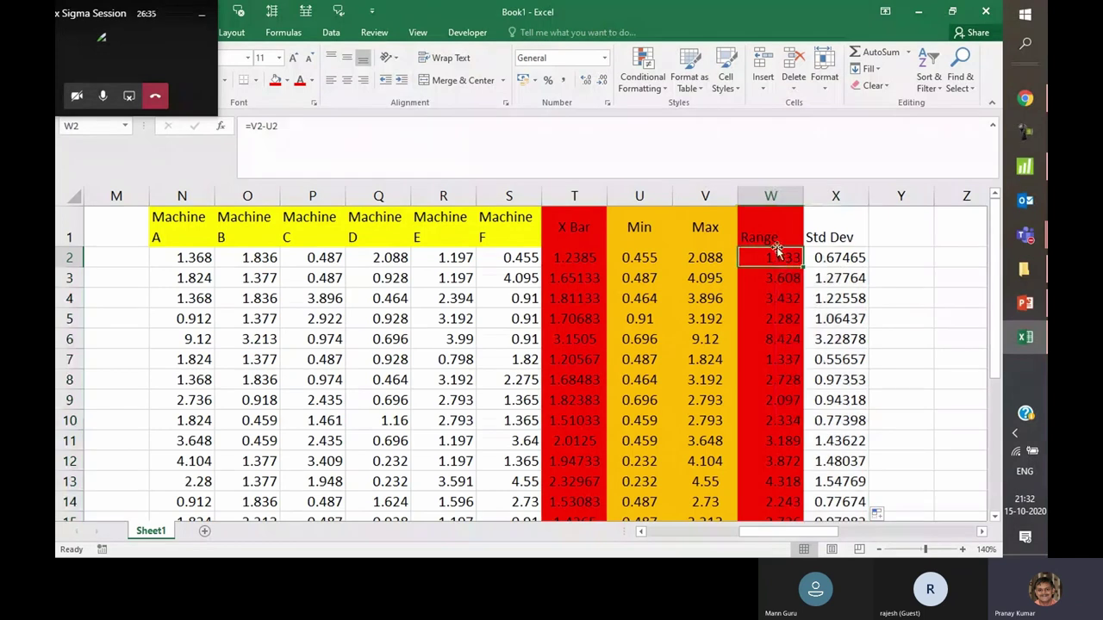
drag(770, 197, 827, 196)
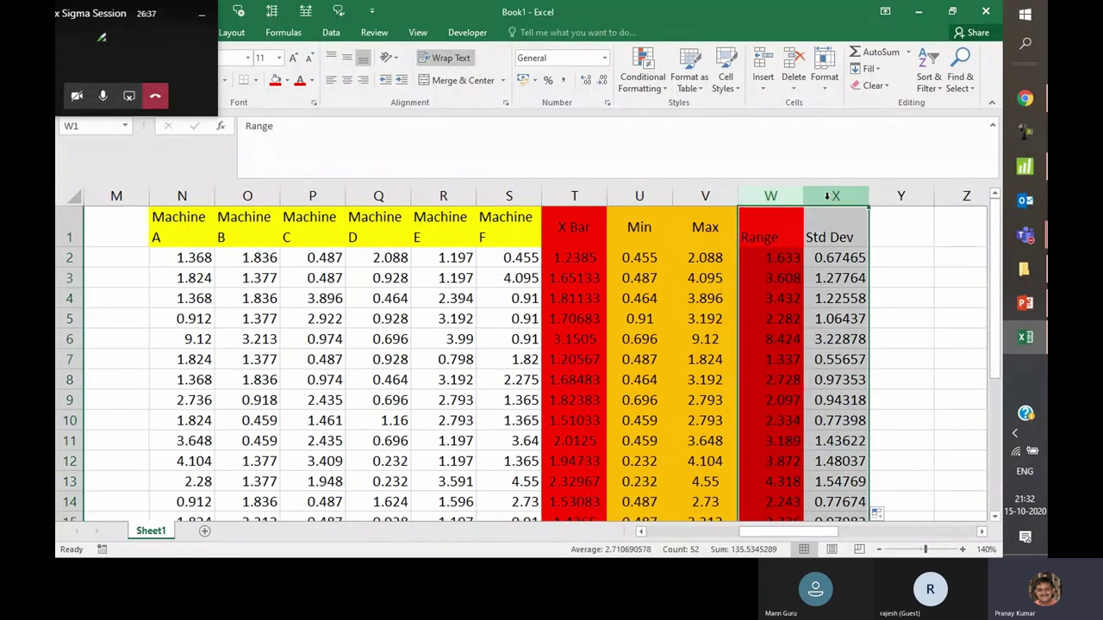
click(346, 80)
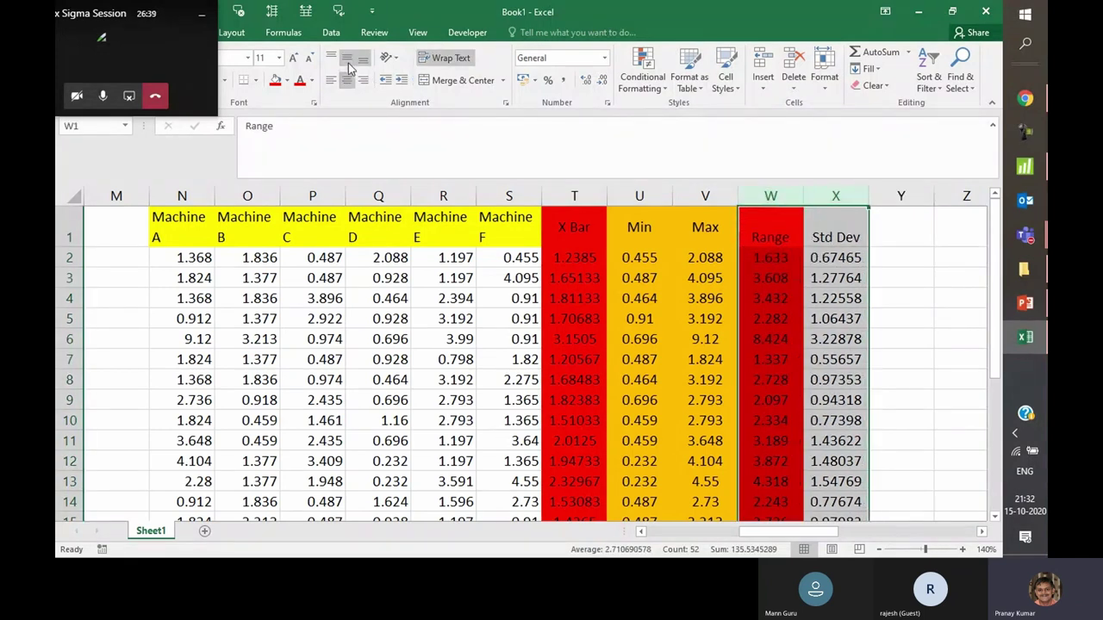
click(348, 59)
Compare the Std Dev and Range formulas with the Machine A to Machine F values in row 2
click(832, 320)
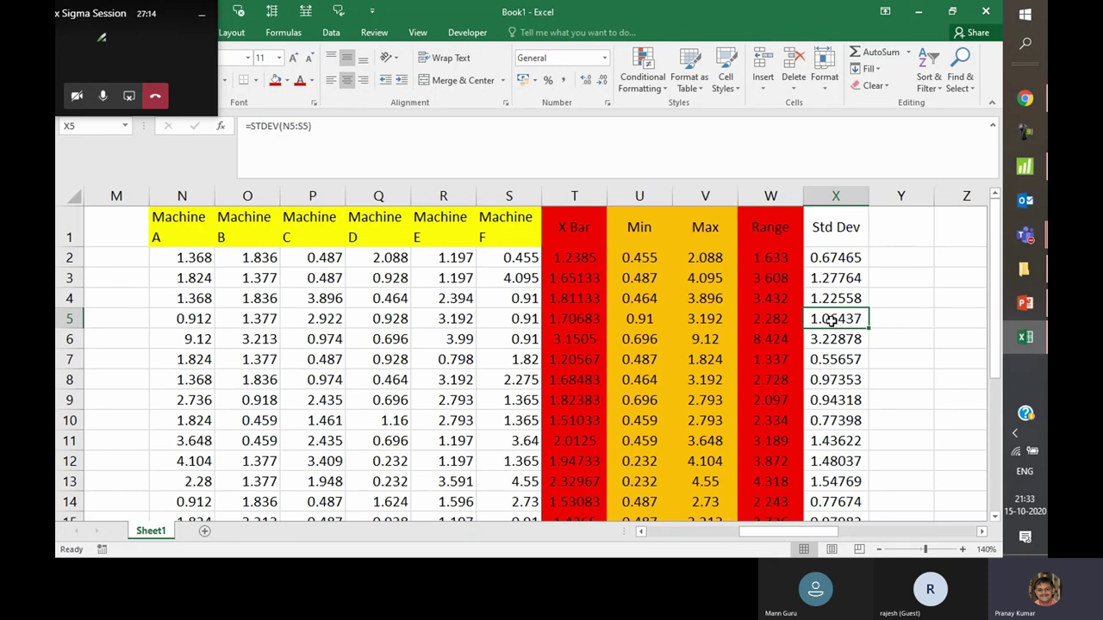
click(831, 192)
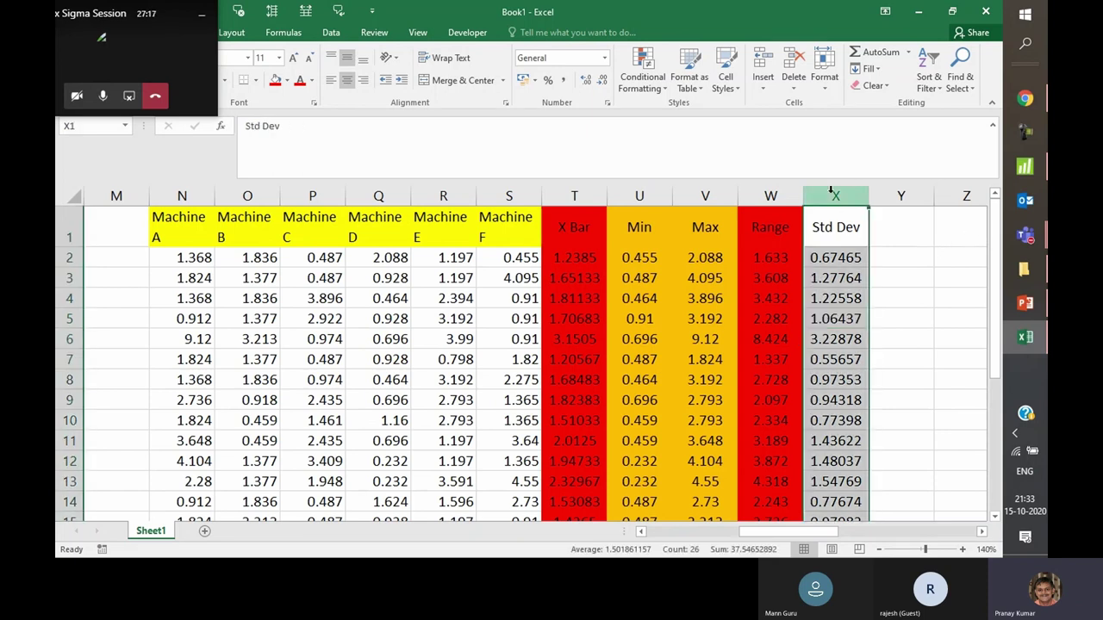
click(791, 324)
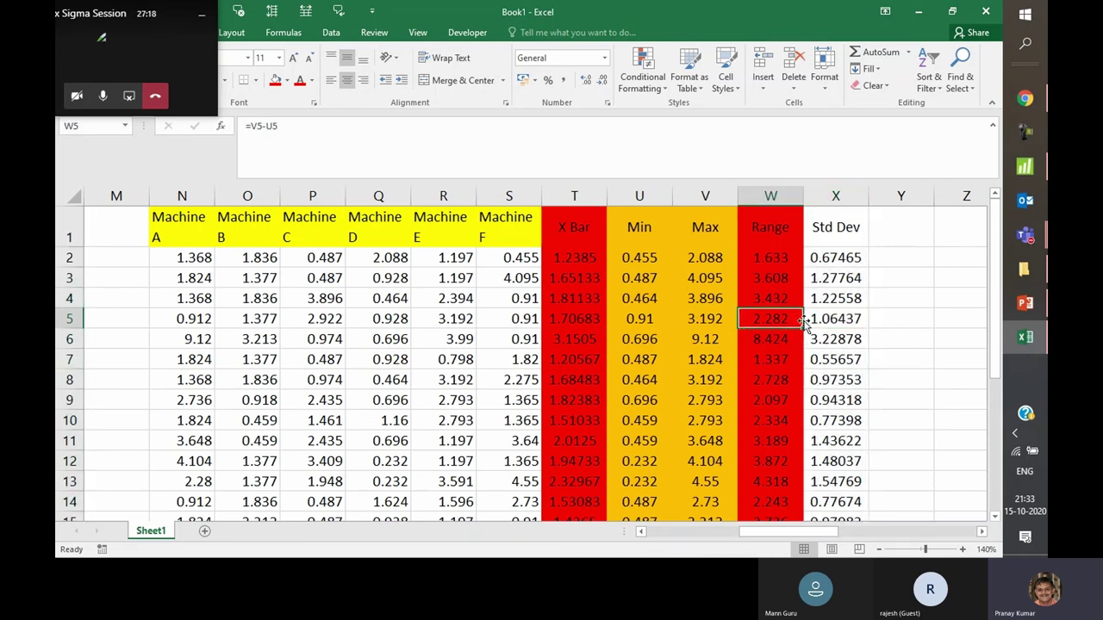
click(832, 261)
drag(180, 257, 521, 261)
click(833, 262)
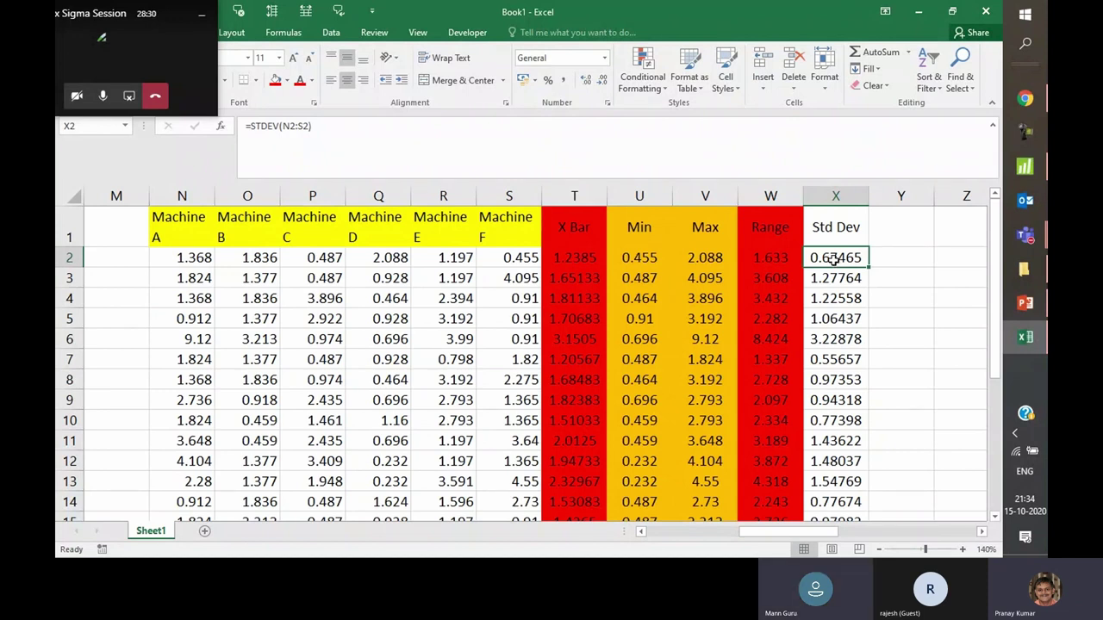
click(756, 357)
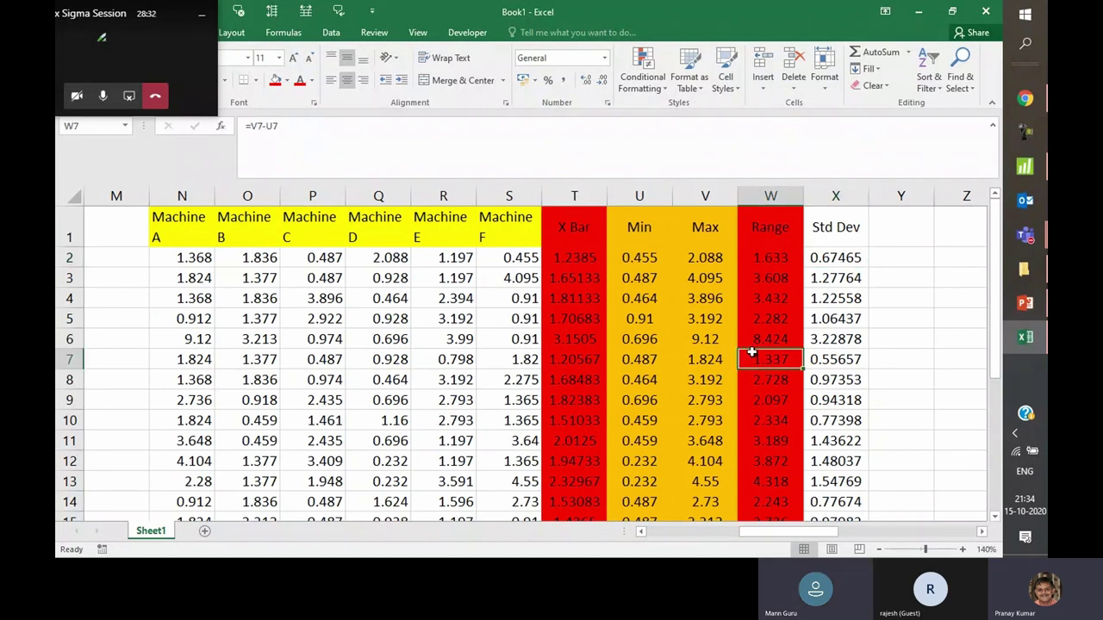
Switch to Minitab and review the tests for special causes in the Xbar-R chart options, leaving without changes
click(919, 10)
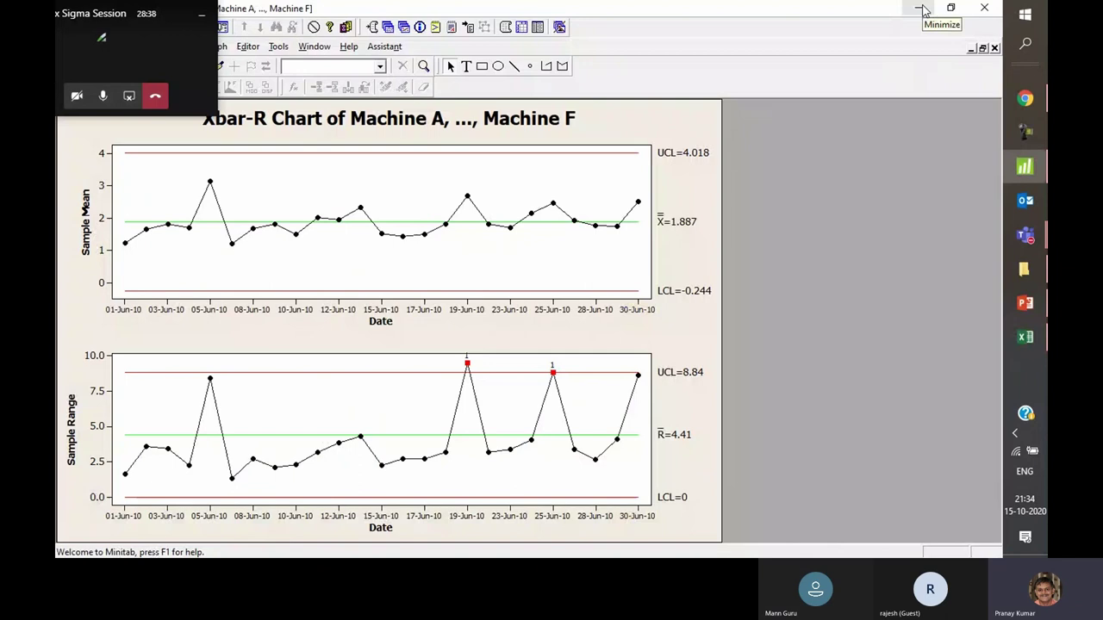
key(ctrl+e)
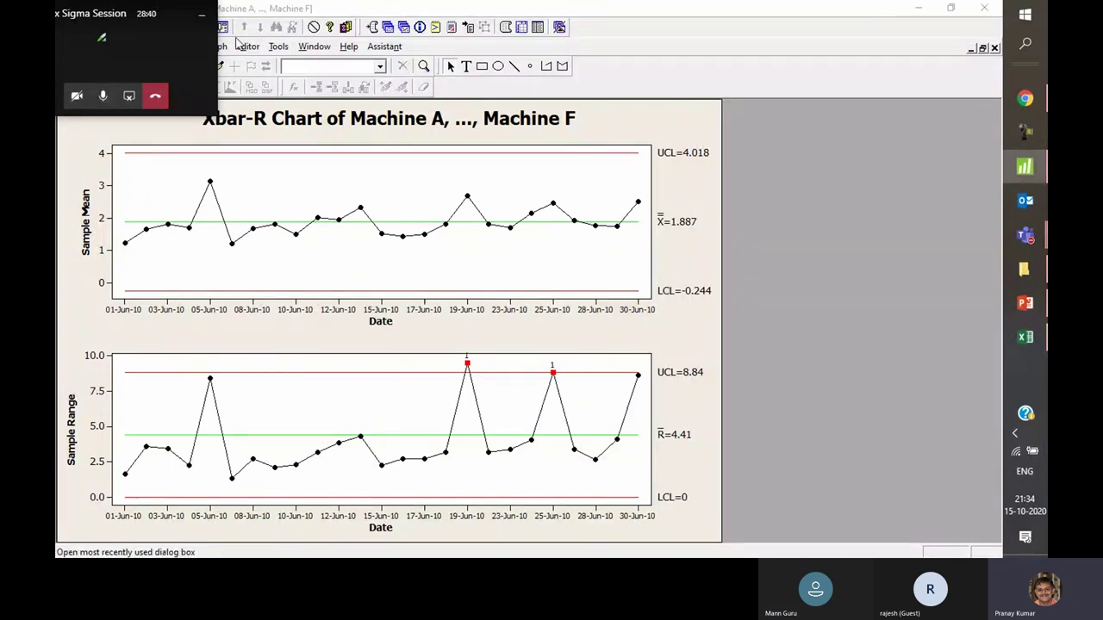
click(657, 329)
click(516, 173)
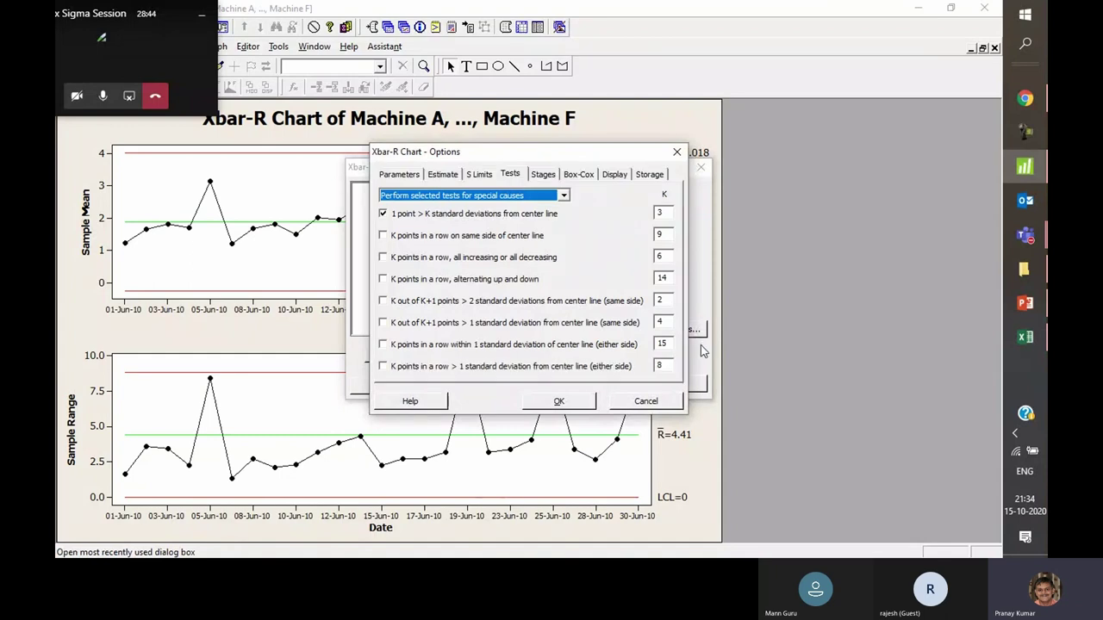
click(646, 401)
click(695, 384)
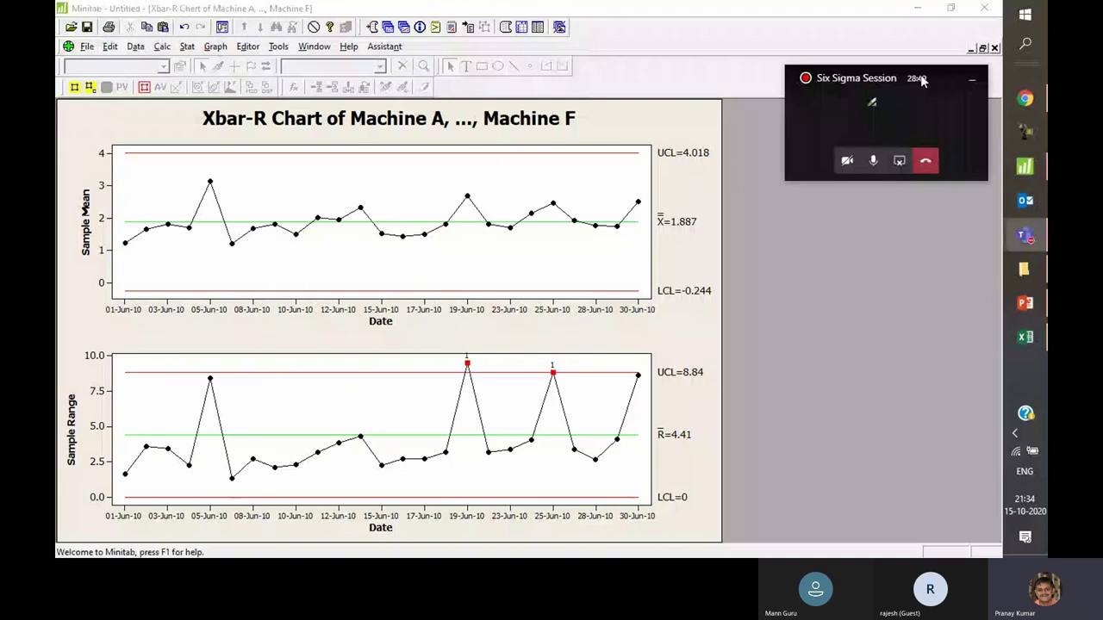
Set up an Individuals control chart with Production(Kg) as the variable
click(187, 46)
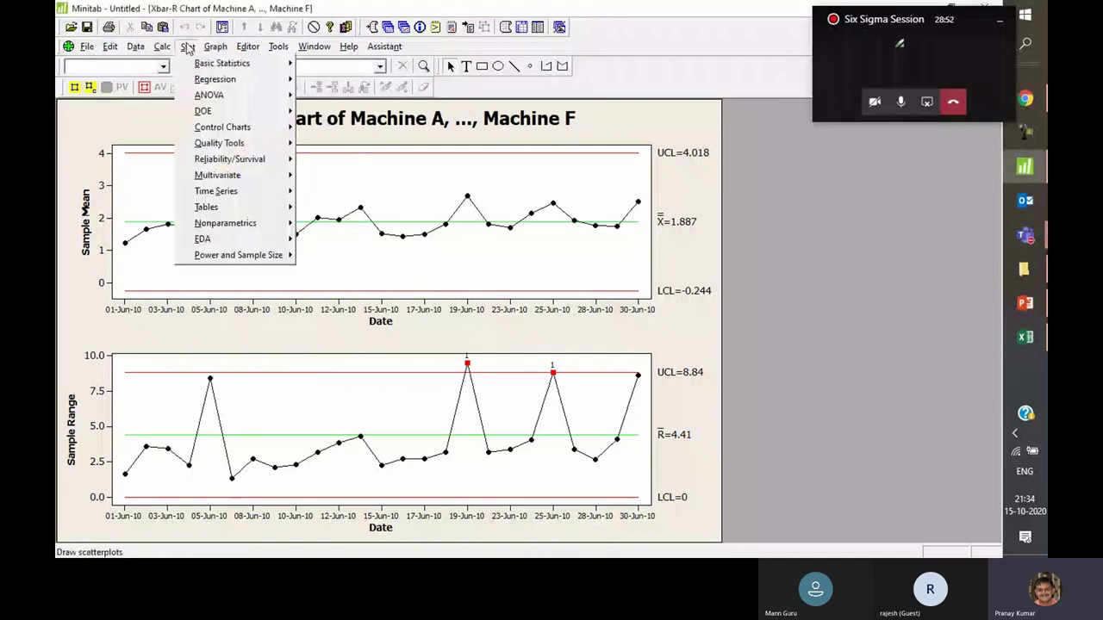
mouse_move(241, 126)
mouse_move(405, 166)
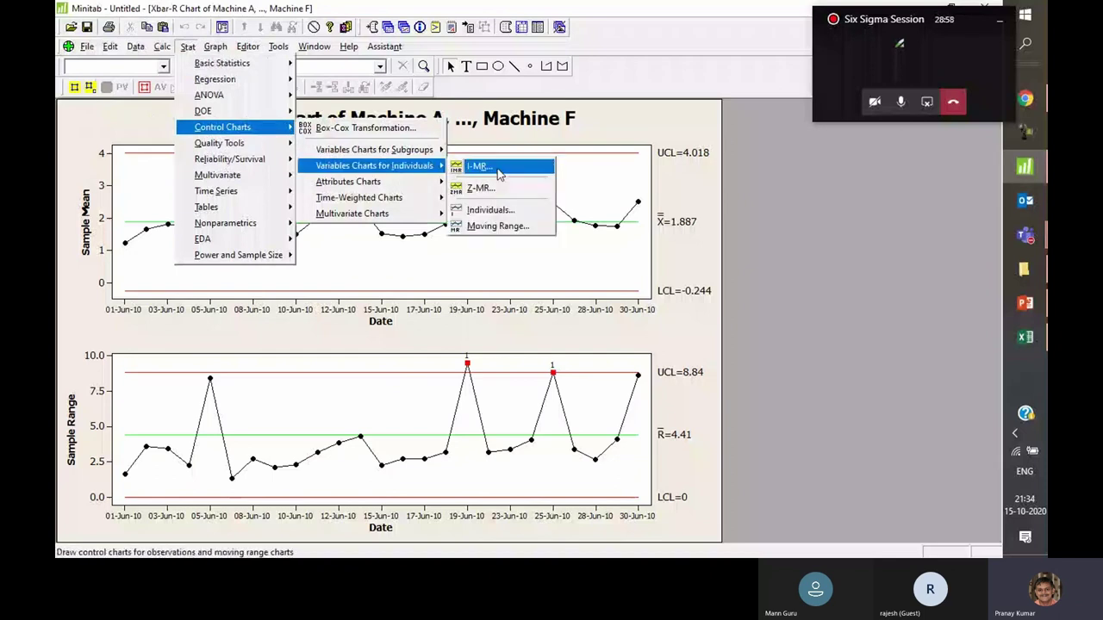
click(498, 212)
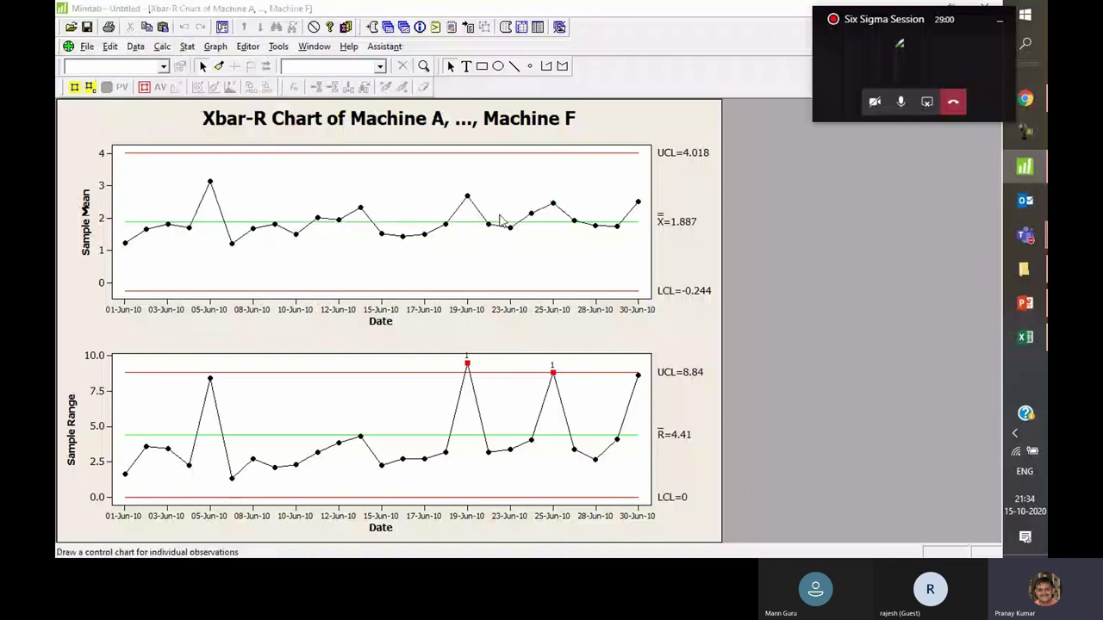
double_click(401, 197)
Stamp the Individuals chart's X scale with the Date column and generate the chart
click(495, 303)
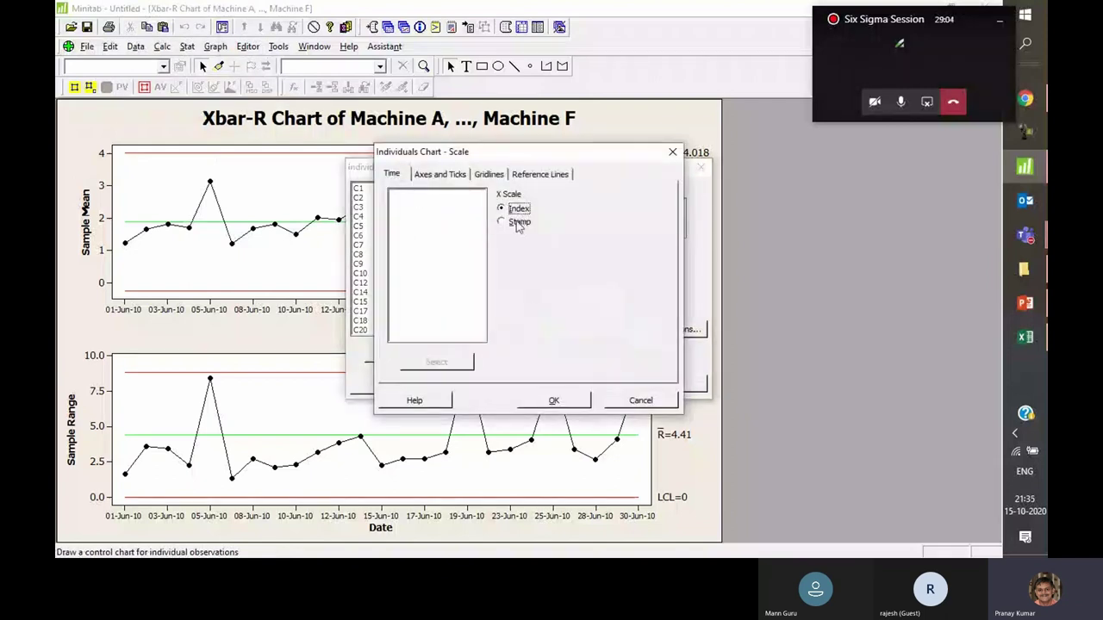
click(501, 222)
click(522, 263)
double_click(422, 196)
click(554, 399)
click(608, 385)
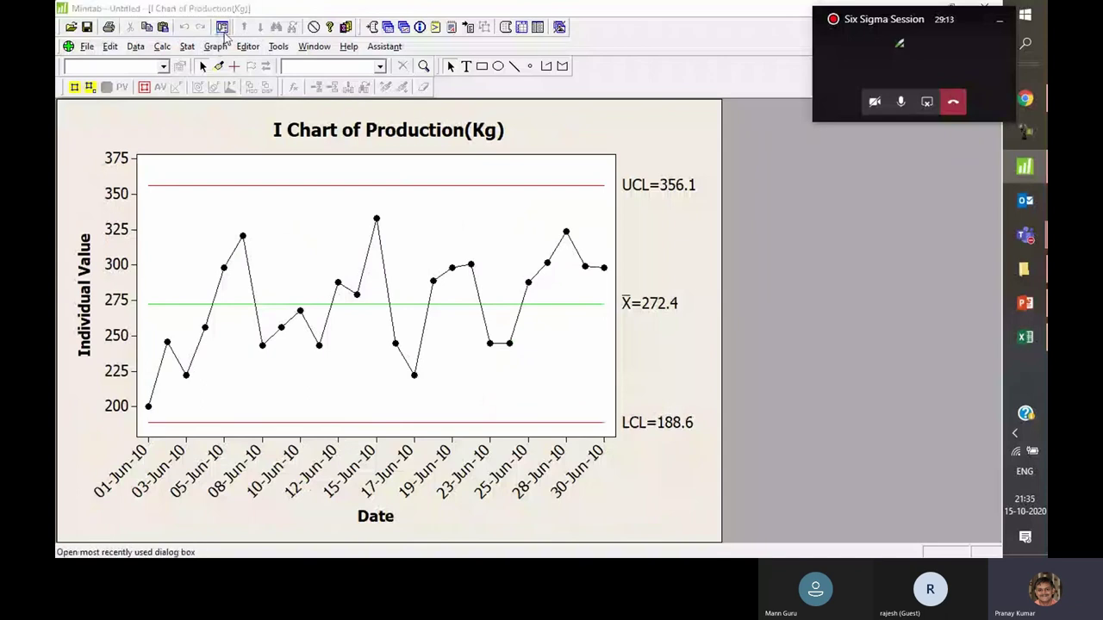
Enable all eight tests for special causes with their default K values and regenerate the I chart of Production(Kg)
click(222, 26)
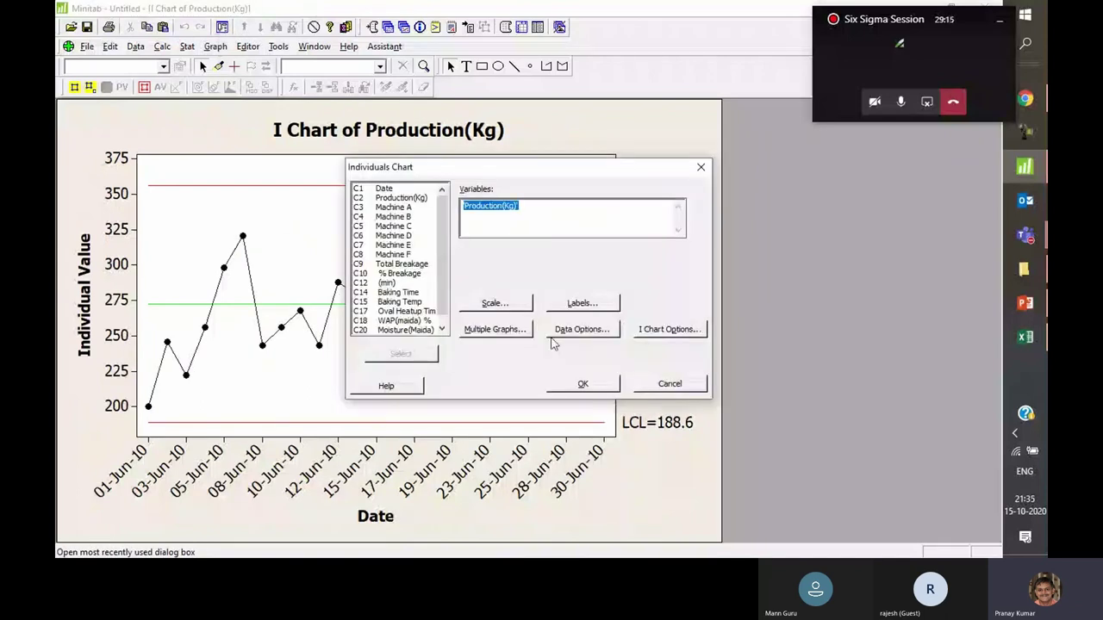
click(666, 329)
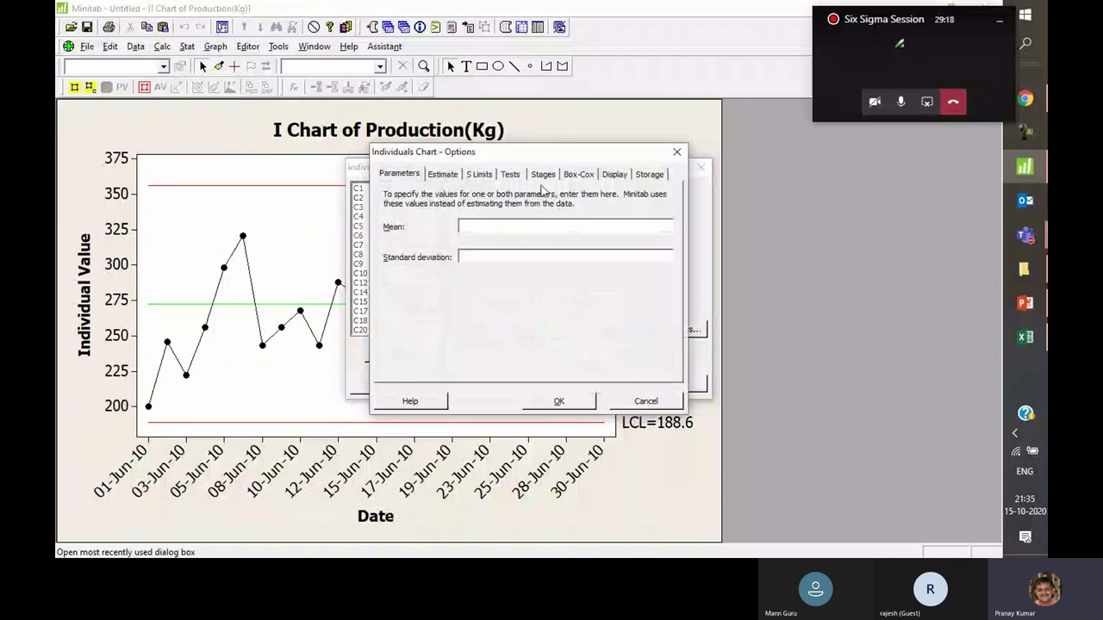
click(512, 175)
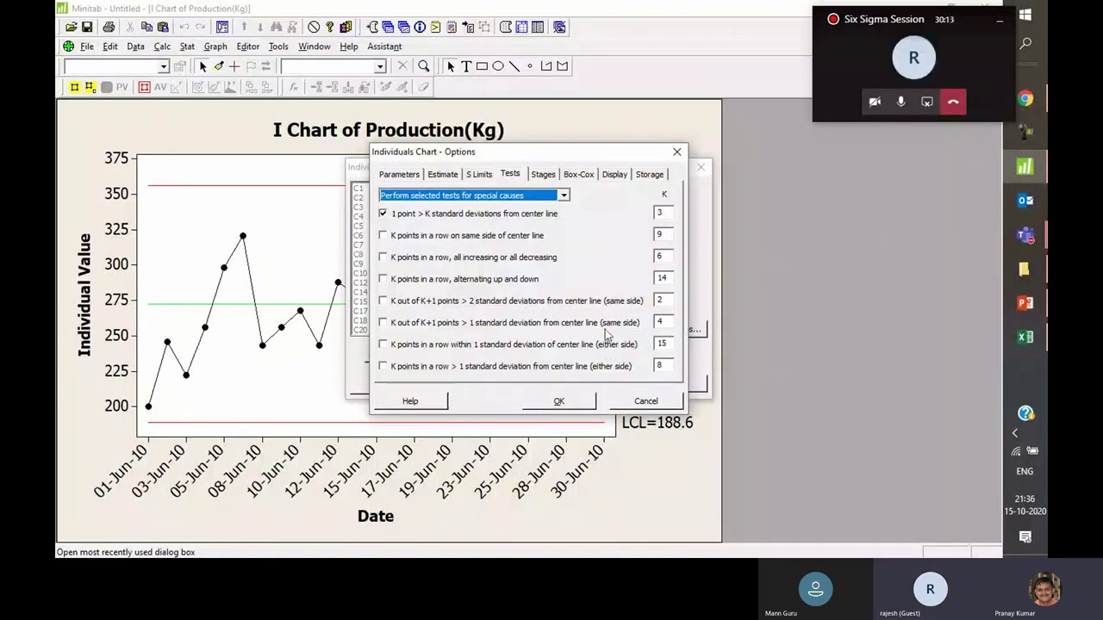
click(532, 241)
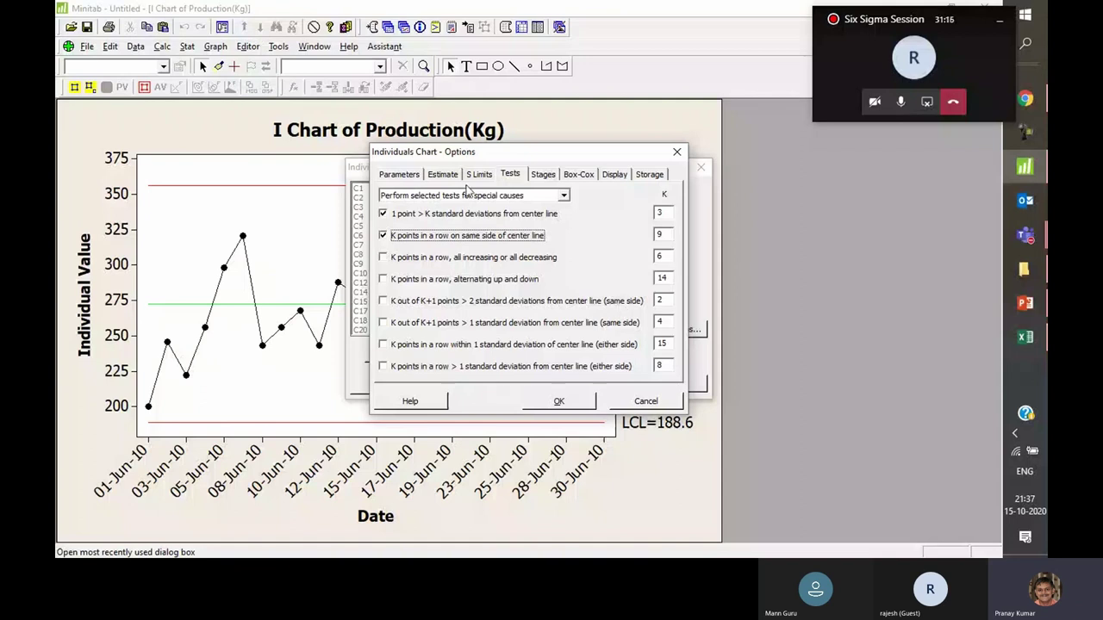
click(437, 258)
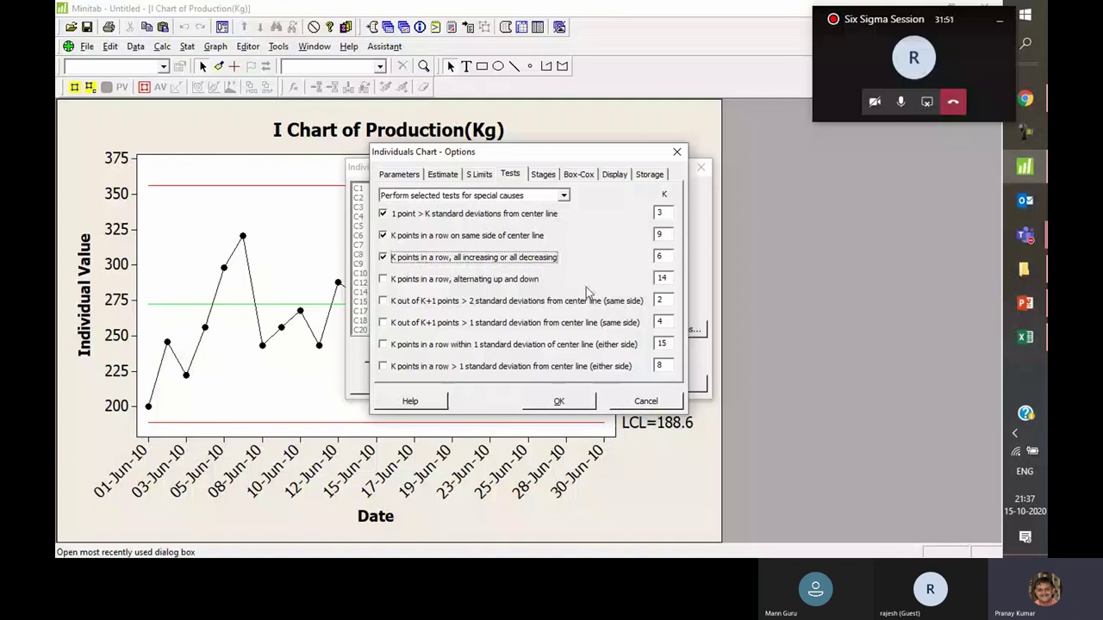
click(478, 279)
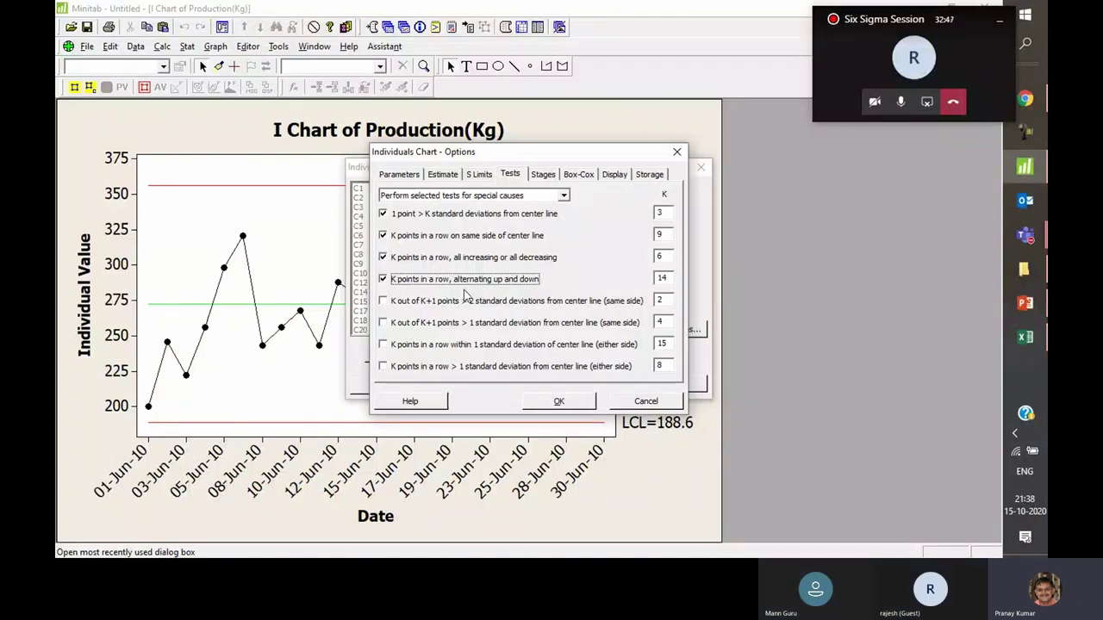
click(465, 301)
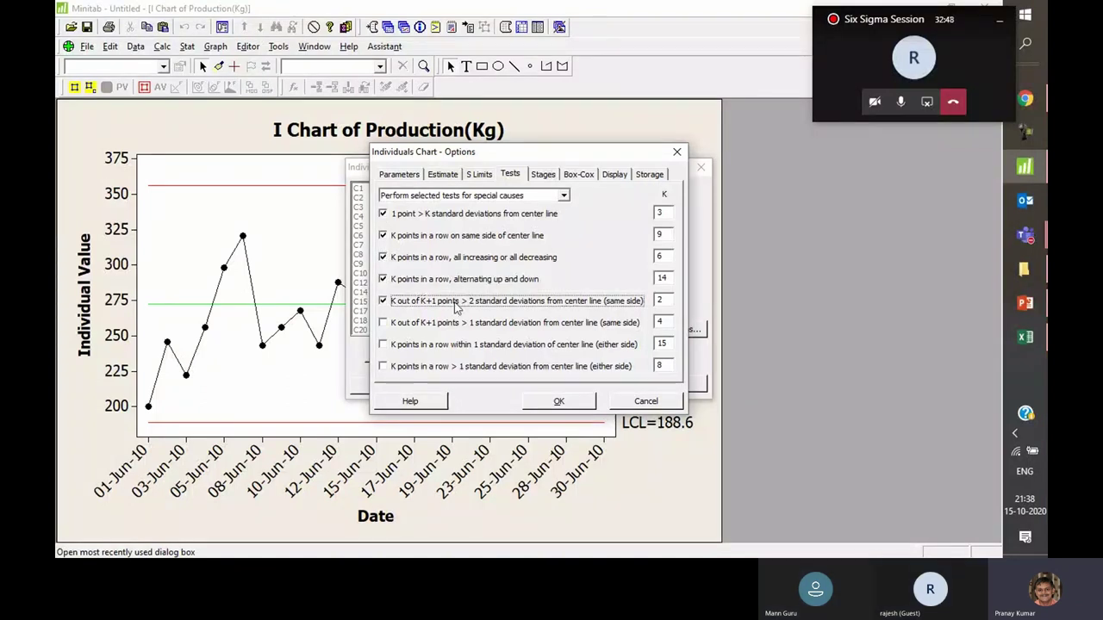
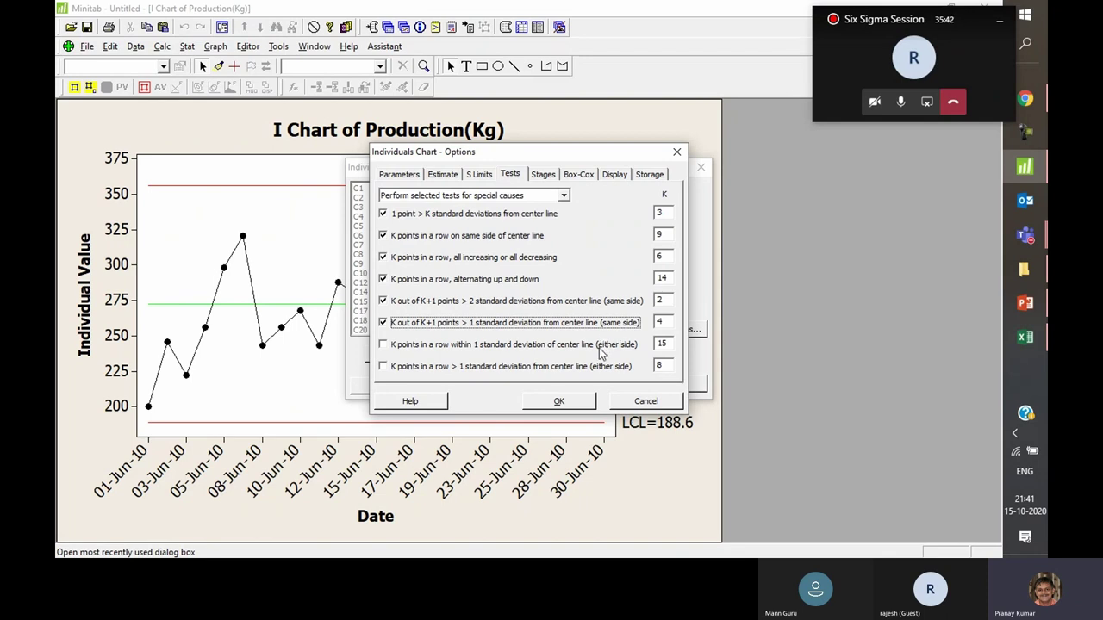
click(417, 345)
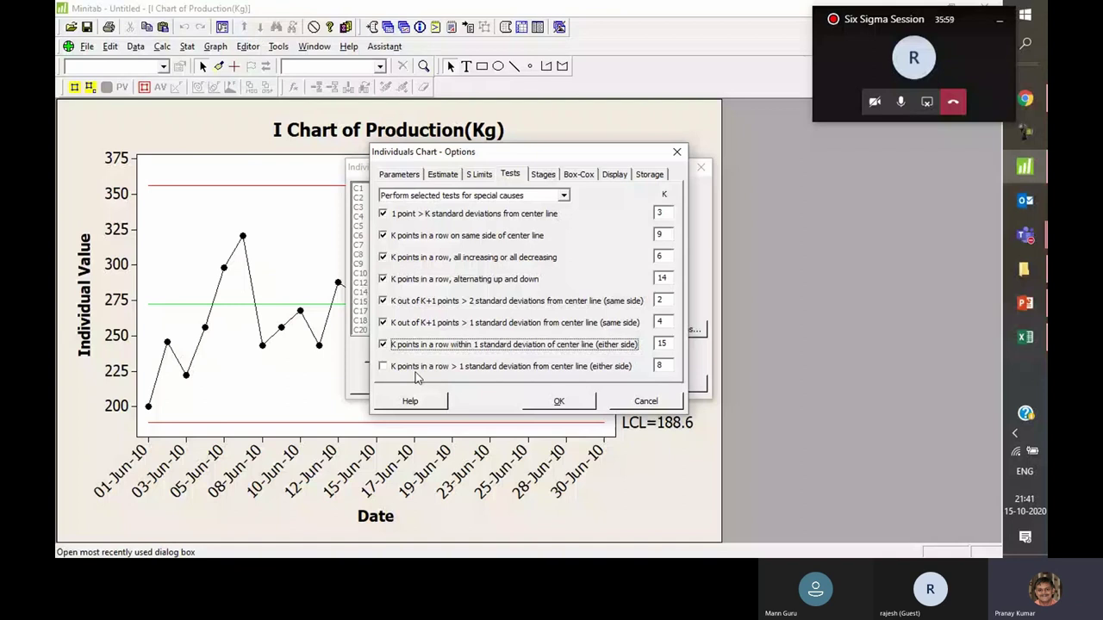
click(415, 367)
click(559, 400)
click(566, 390)
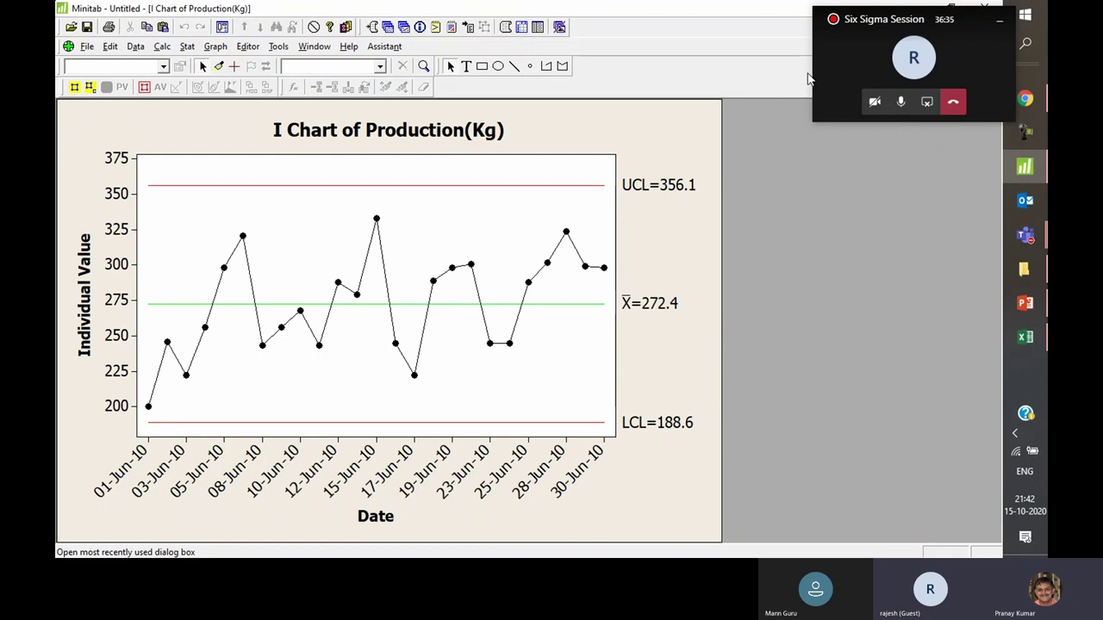
Minimize the I chart and examine the Date entries from 11-Jun-10 to 15-Jun-10 in the BROKEN BUISCUIT DATA worksheet
drag(816, 76, 646, 70)
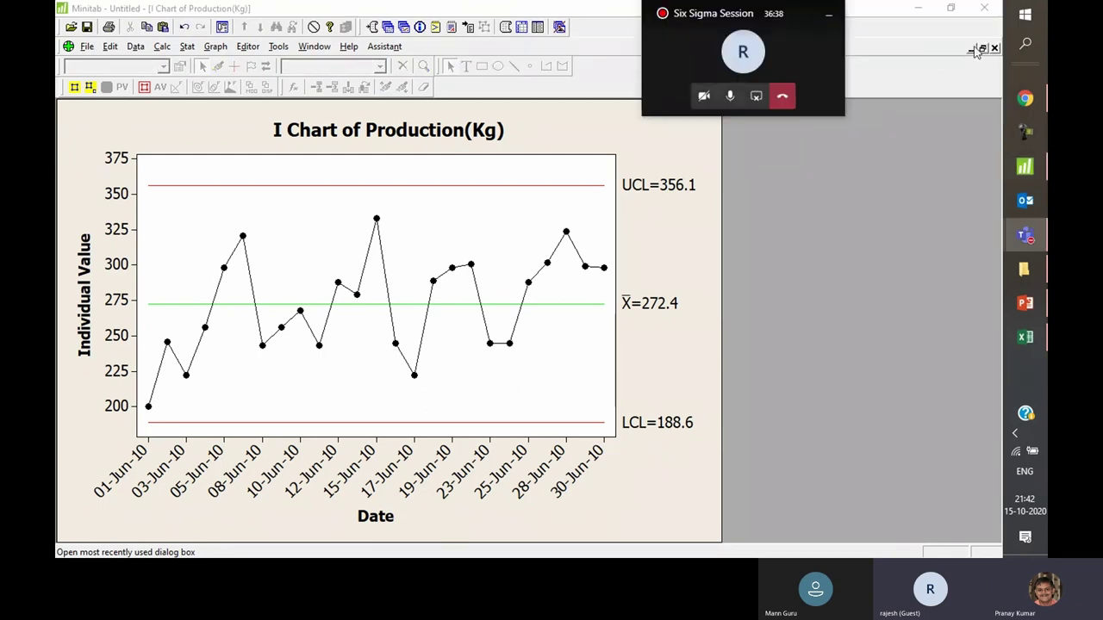
click(971, 51)
scroll(406, 401, down, 1)
drag(436, 508, 60, 507)
click(129, 457)
scroll(142, 448, up, 1)
drag(134, 365, 135, 412)
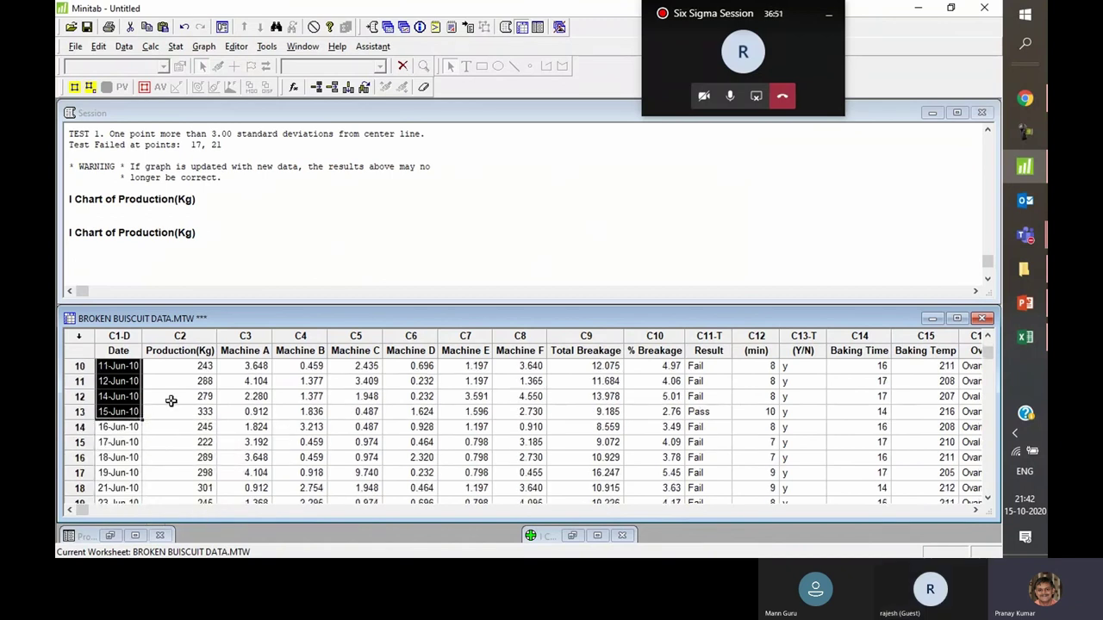
click(129, 412)
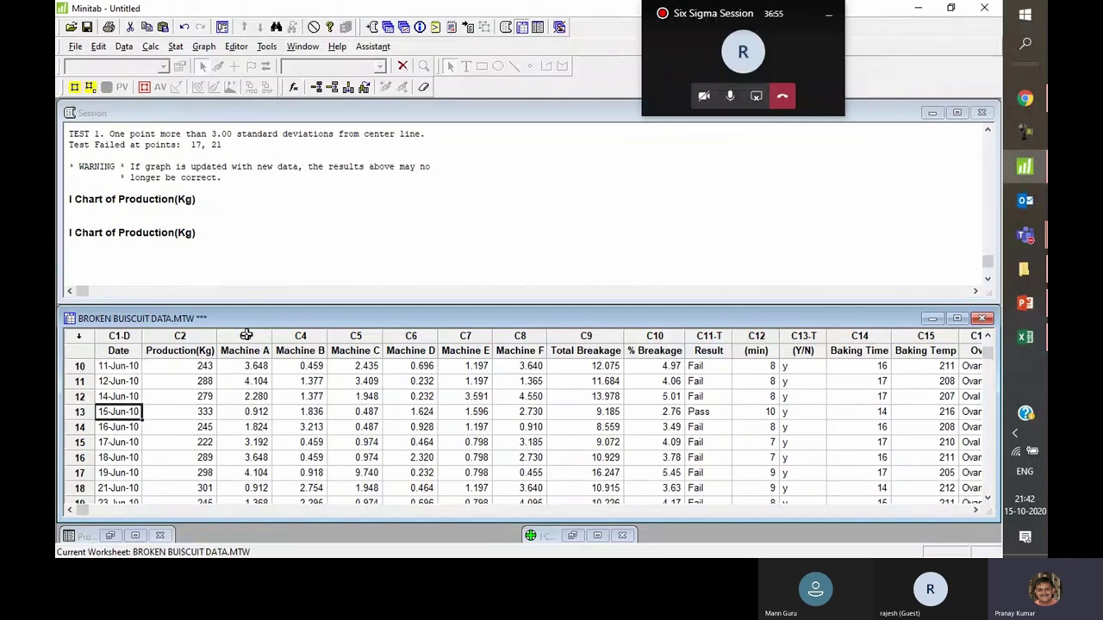
click(246, 336)
right_click(246, 336)
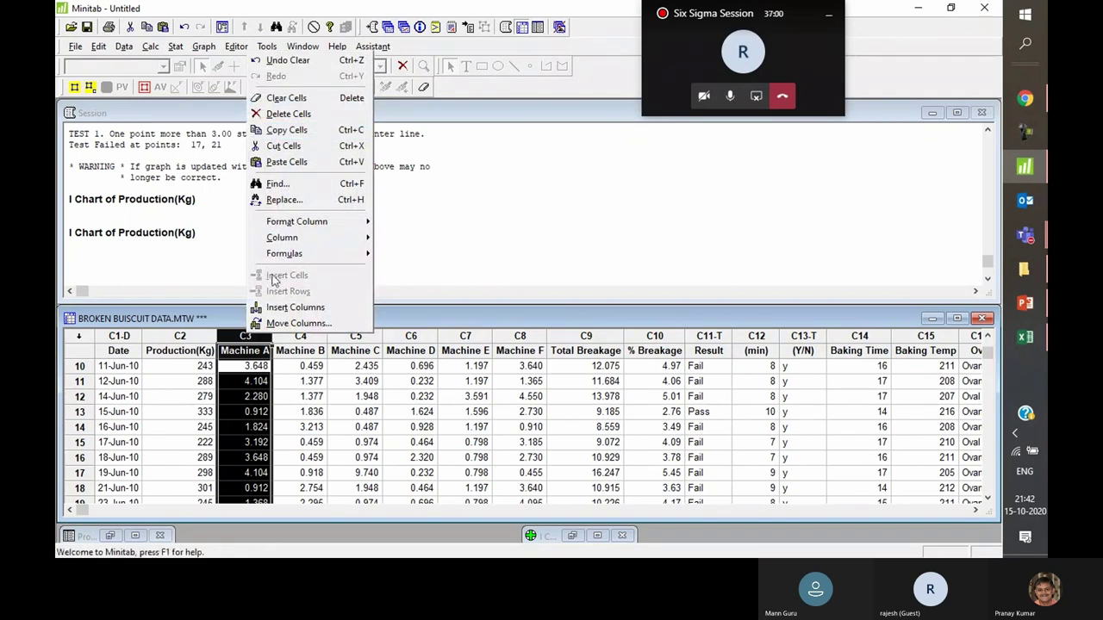
click(299, 411)
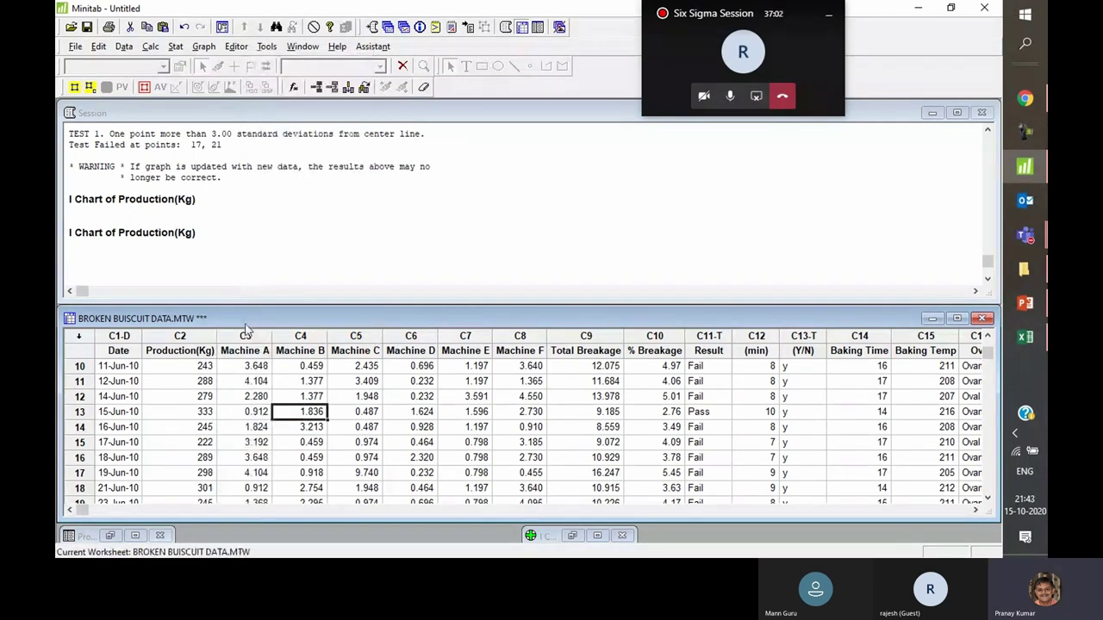
Insert a new column before Machine A in the BROKEN BUISCUIT DATA worksheet and name it Stage
click(245, 335)
right_click(246, 335)
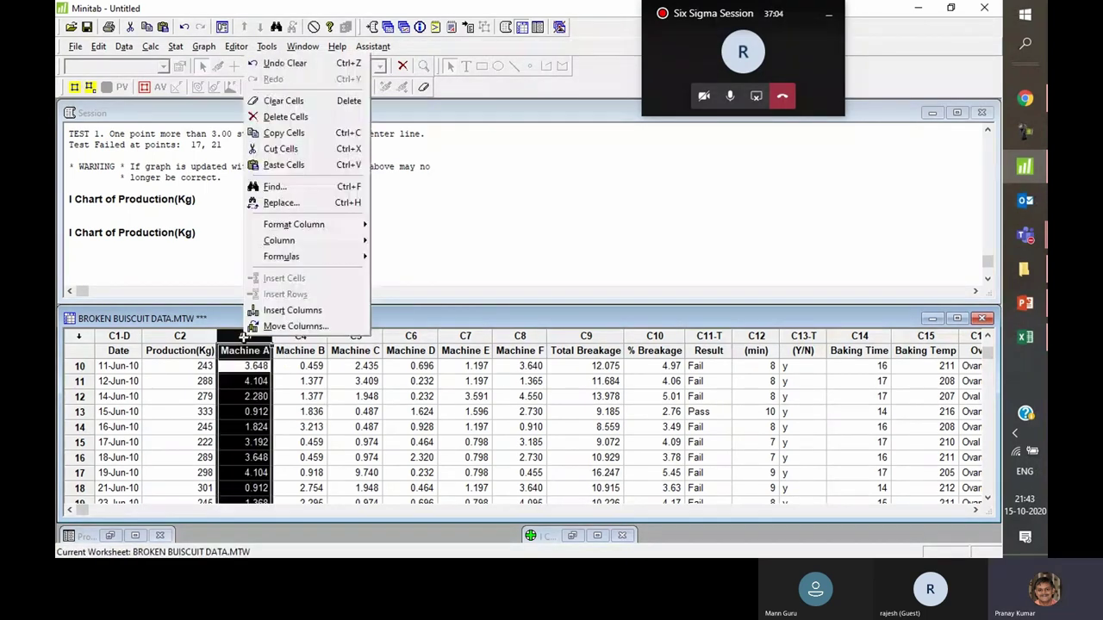
click(292, 310)
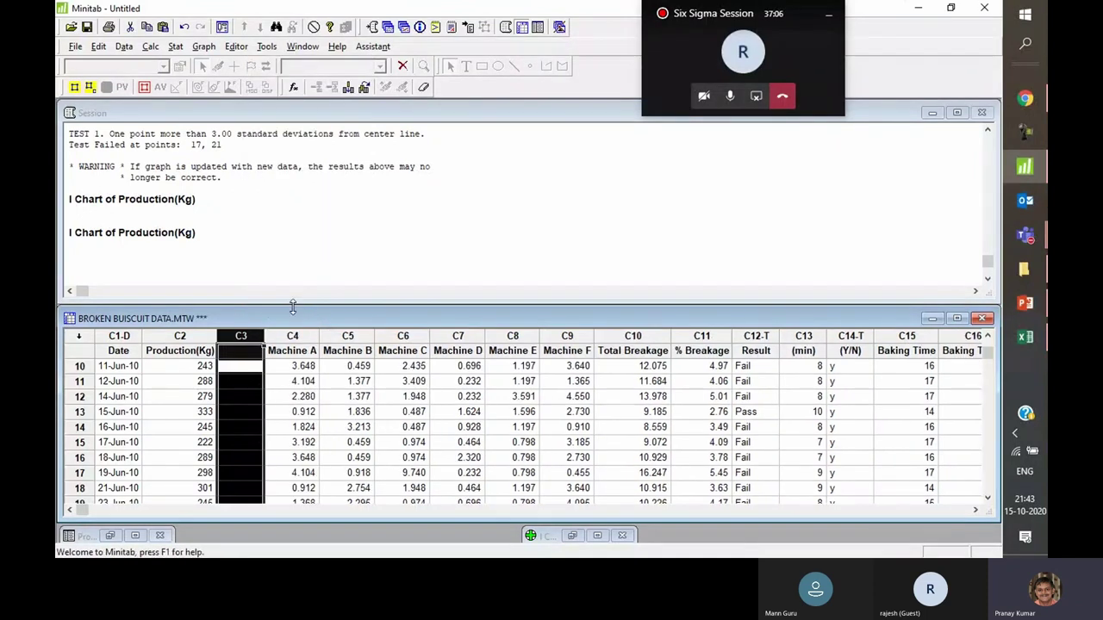
click(244, 352)
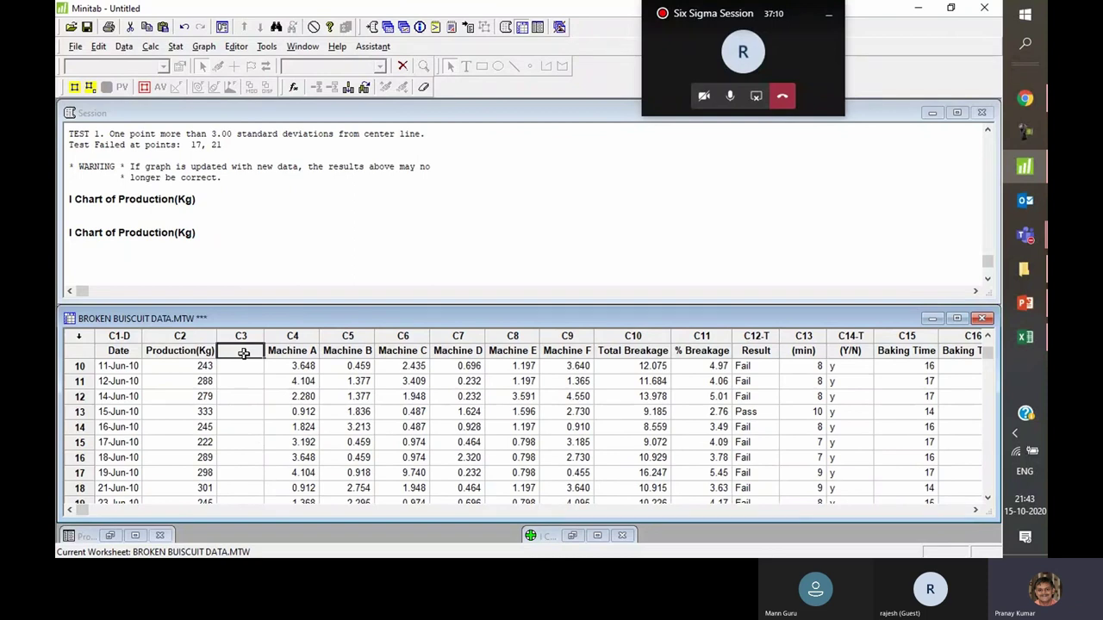
text(Stage)
key(Return)
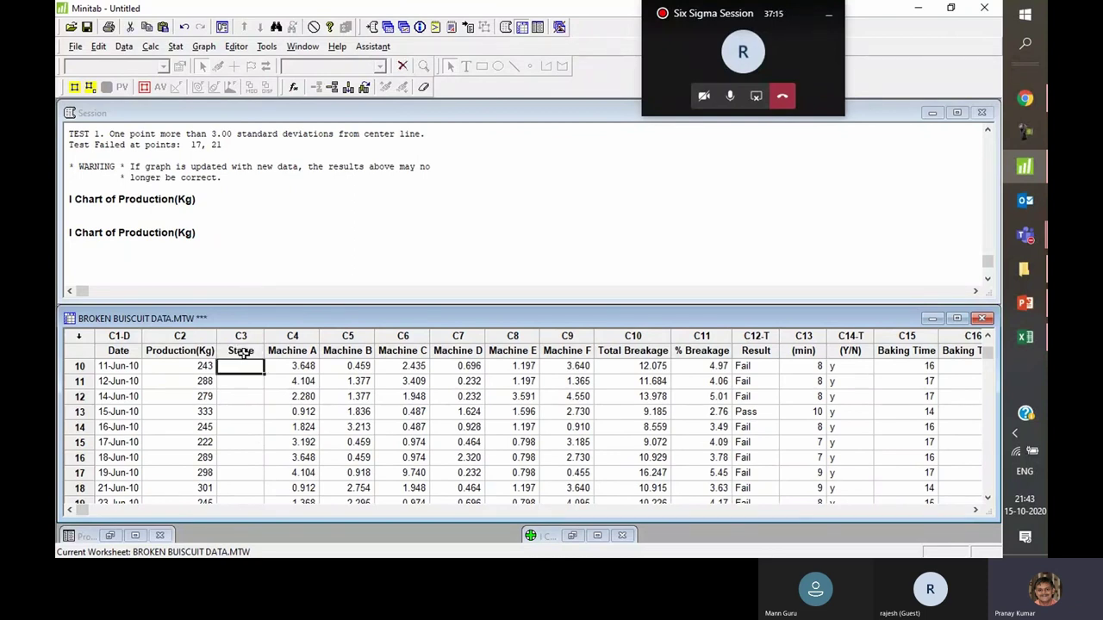
Enter Pre in the Stage column and fill it across rows 1 to 13, covering 01-Jun-10 to 15-Jun-10
text(Pre)
key(Up)
key(Up)
key(Up)
key(Up)
key(Up)
key(Up)
key(Up)
key(Up)
key(Up)
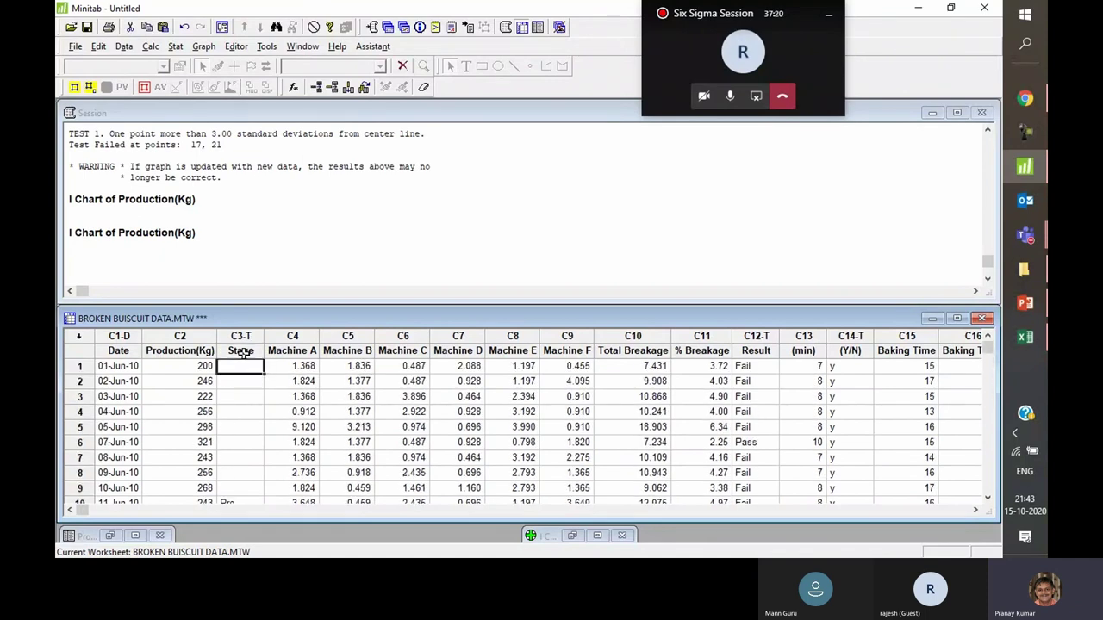
text(Pre)
key(Return)
text(Pre)
key(Return)
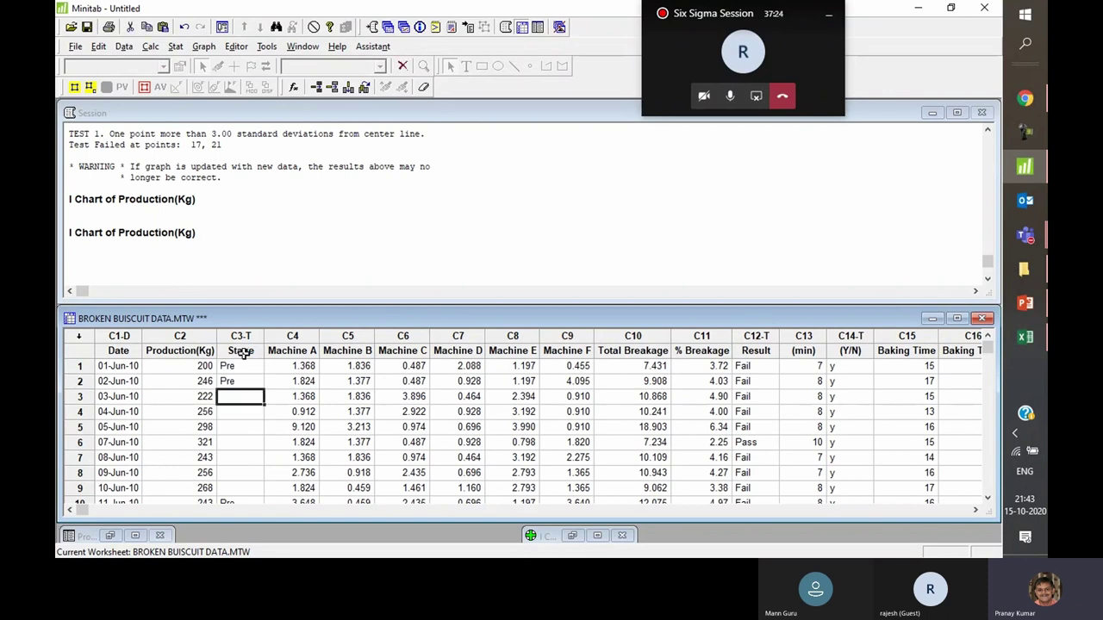
click(241, 369)
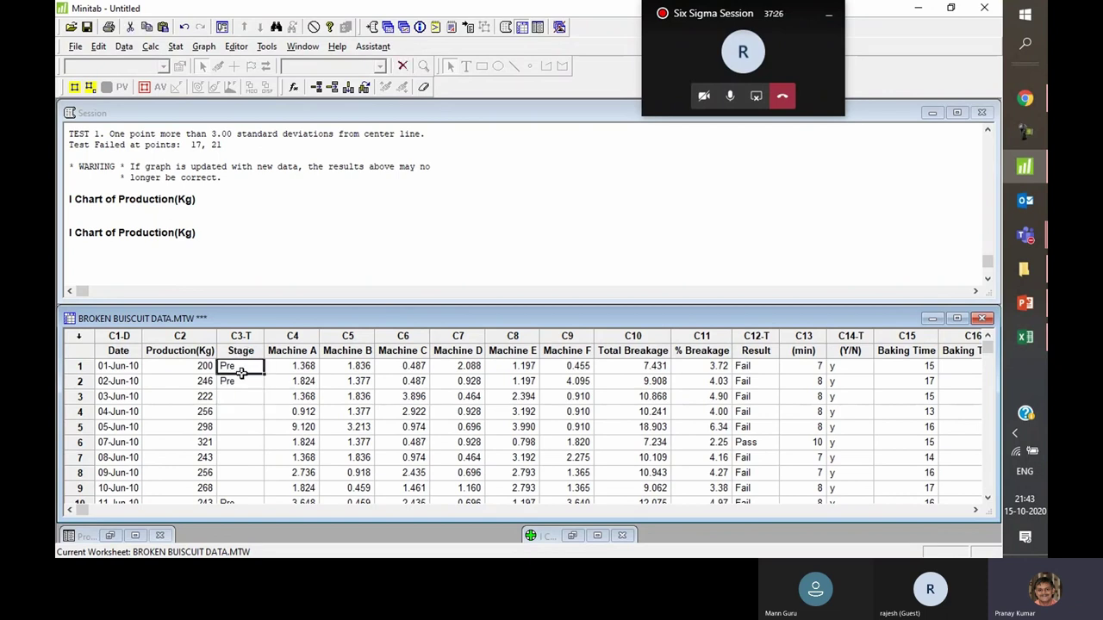
drag(241, 370, 260, 471)
Enter Post in Stage rows 14 and 15 and fill it down to row 25, the 30-Jun-10 entry
click(260, 471)
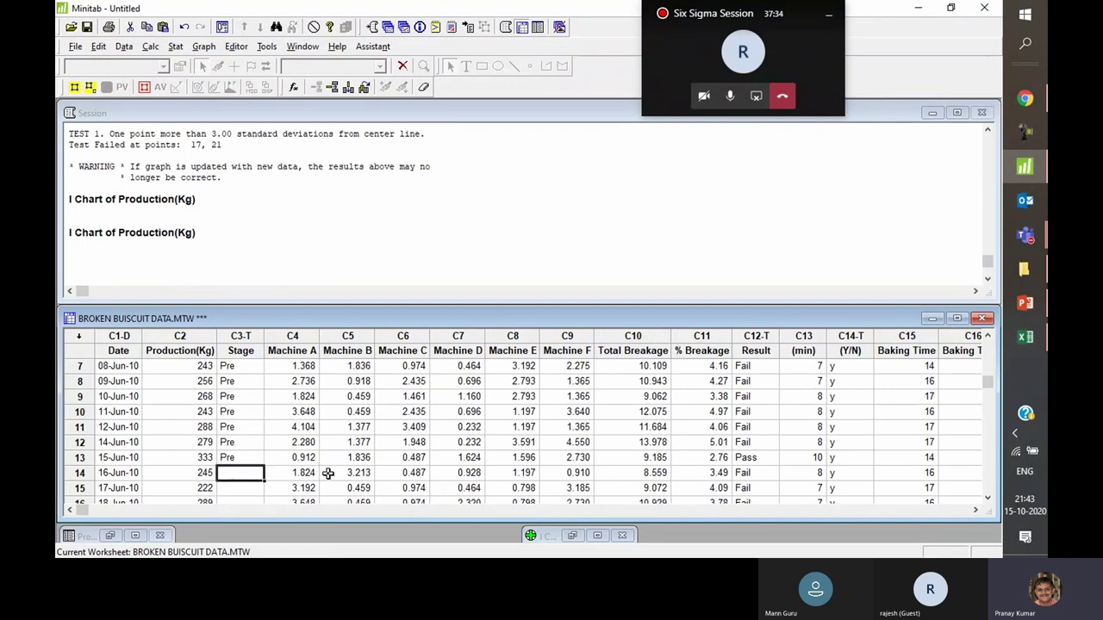
text(Post)
key(Return)
text(Post)
key(Return)
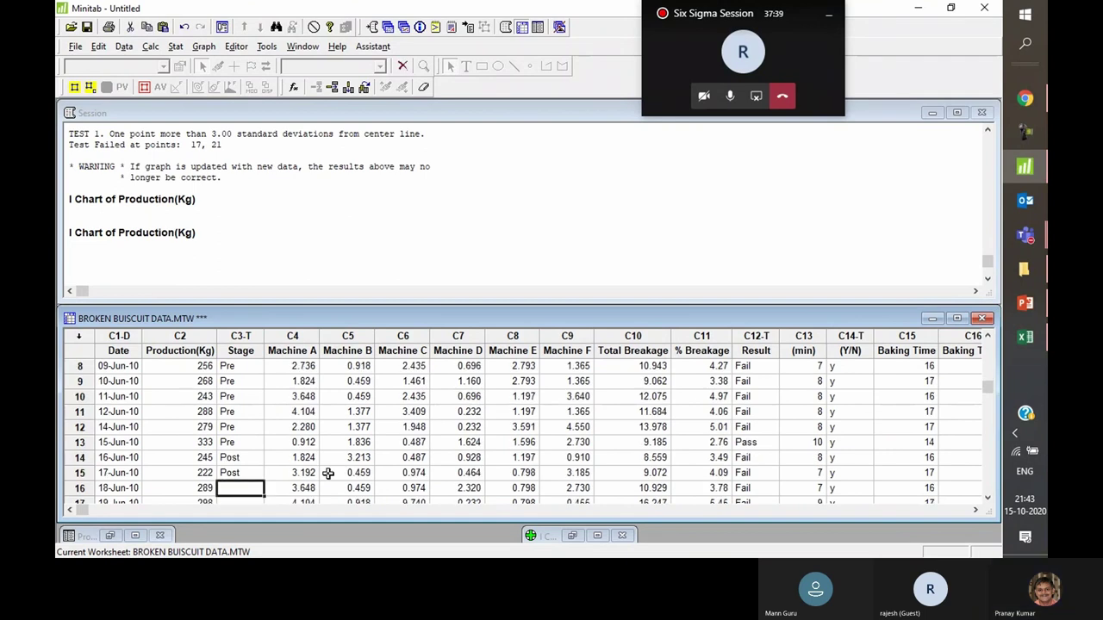
drag(259, 457, 268, 436)
click(345, 457)
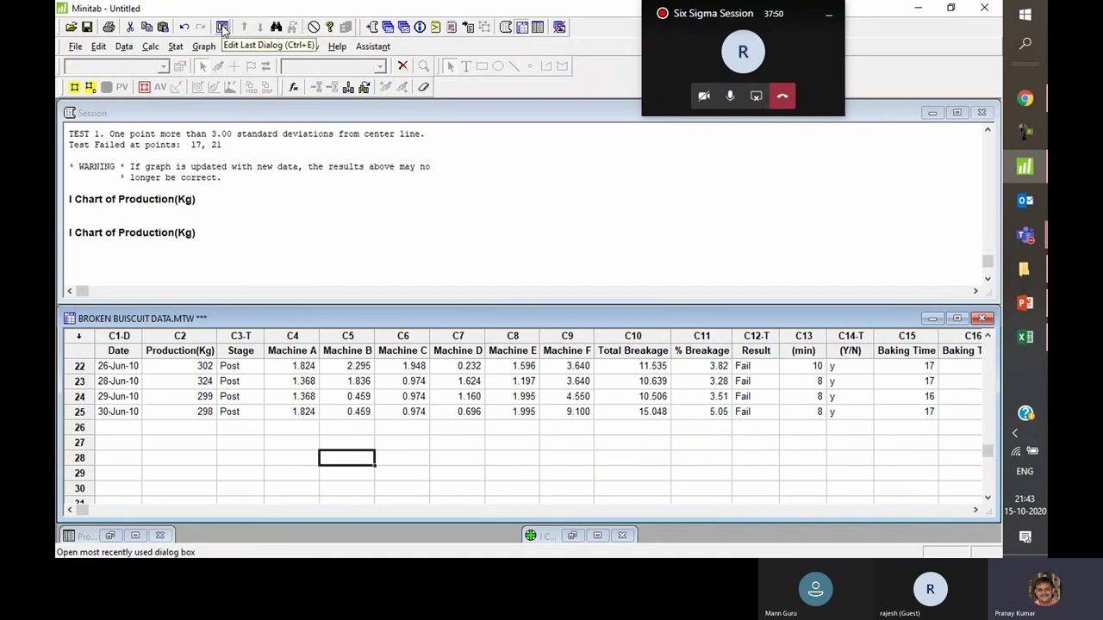
Define the Individuals chart's stages with the Stage variable, regenerate the Production(Kg) chart and maximize it
click(223, 29)
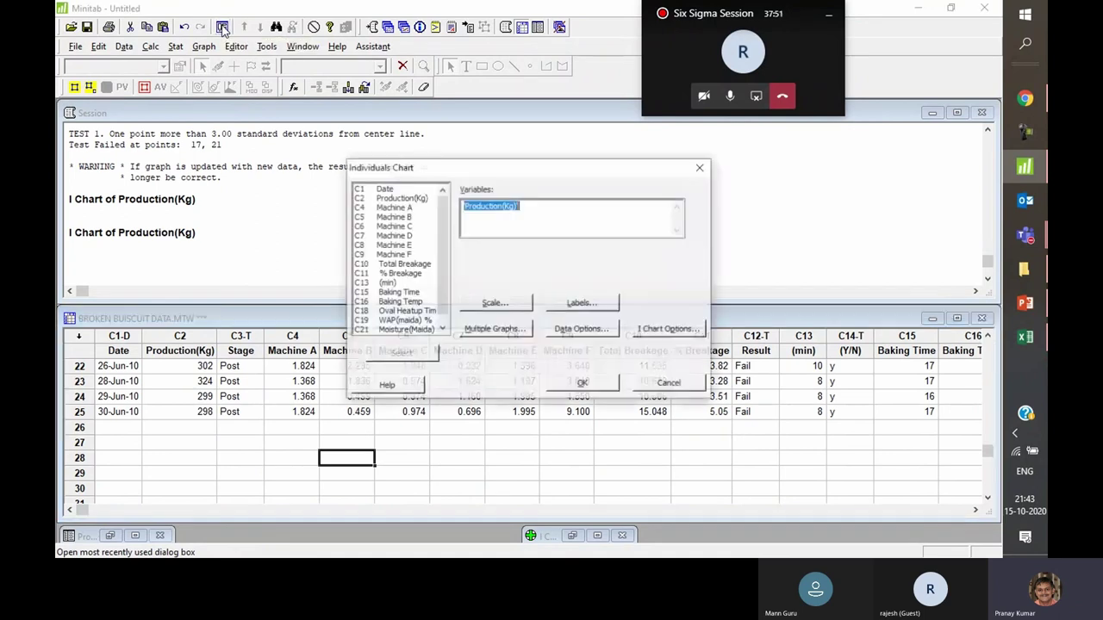
click(668, 332)
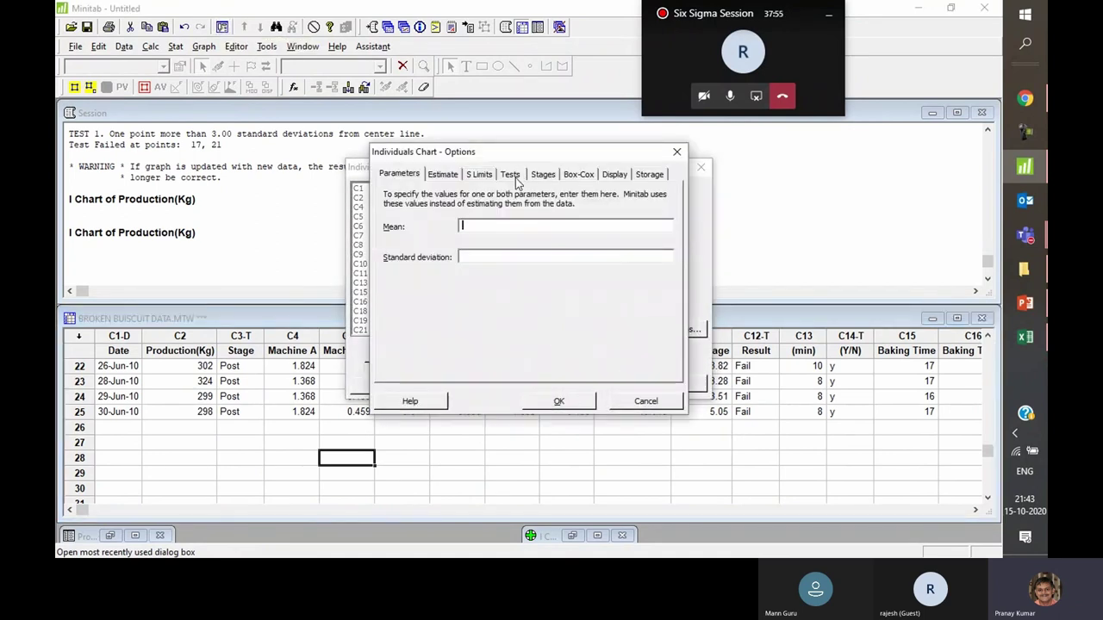
click(540, 175)
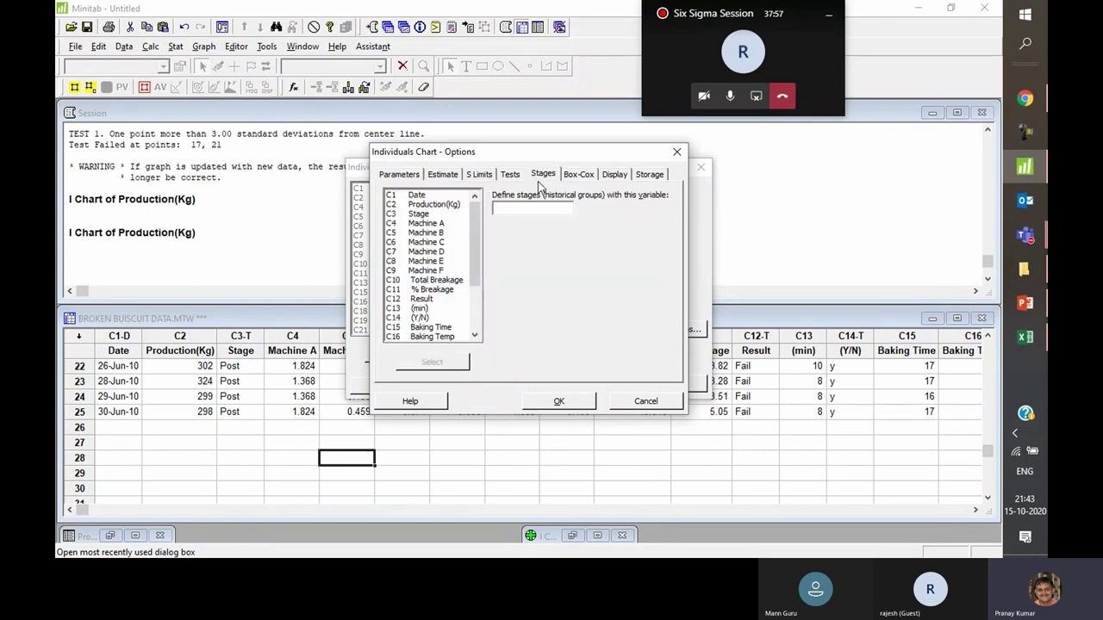
double_click(428, 214)
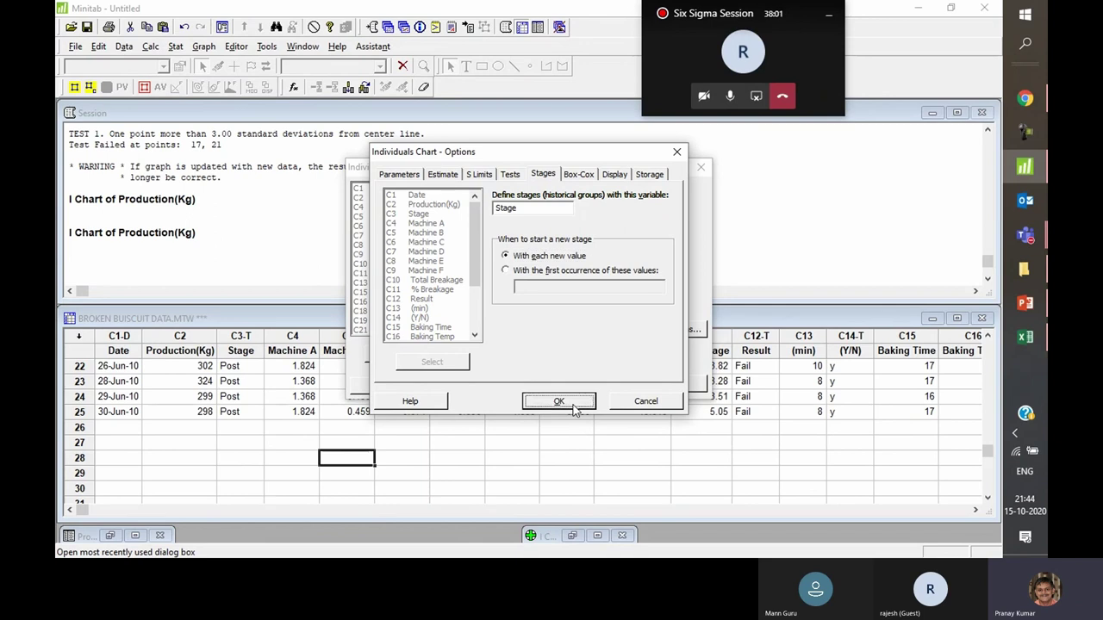
click(558, 401)
click(584, 384)
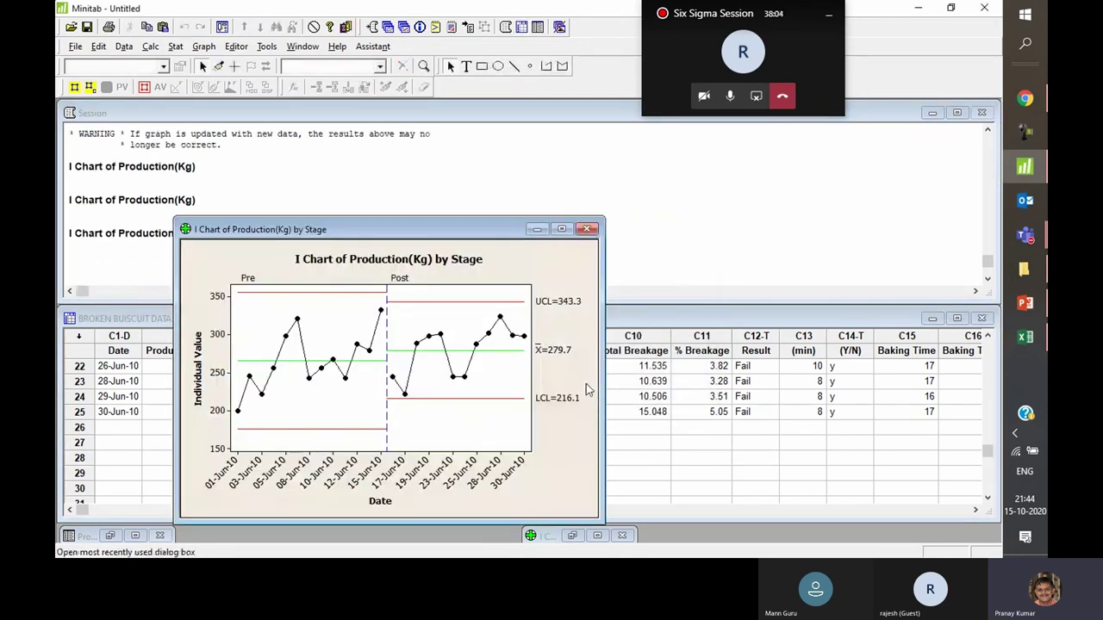
click(561, 229)
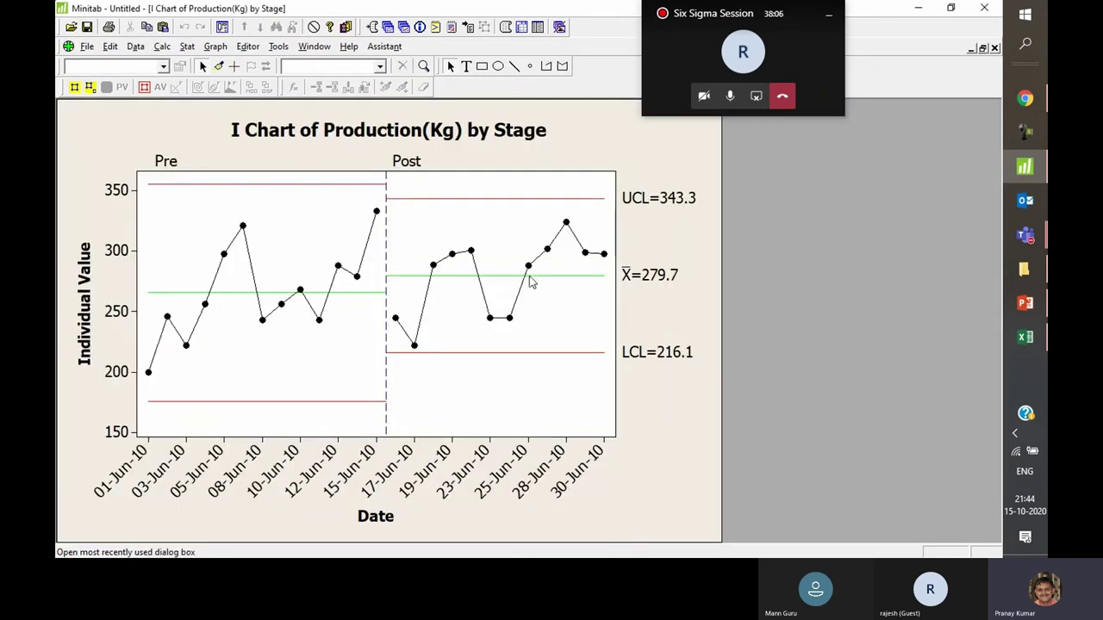
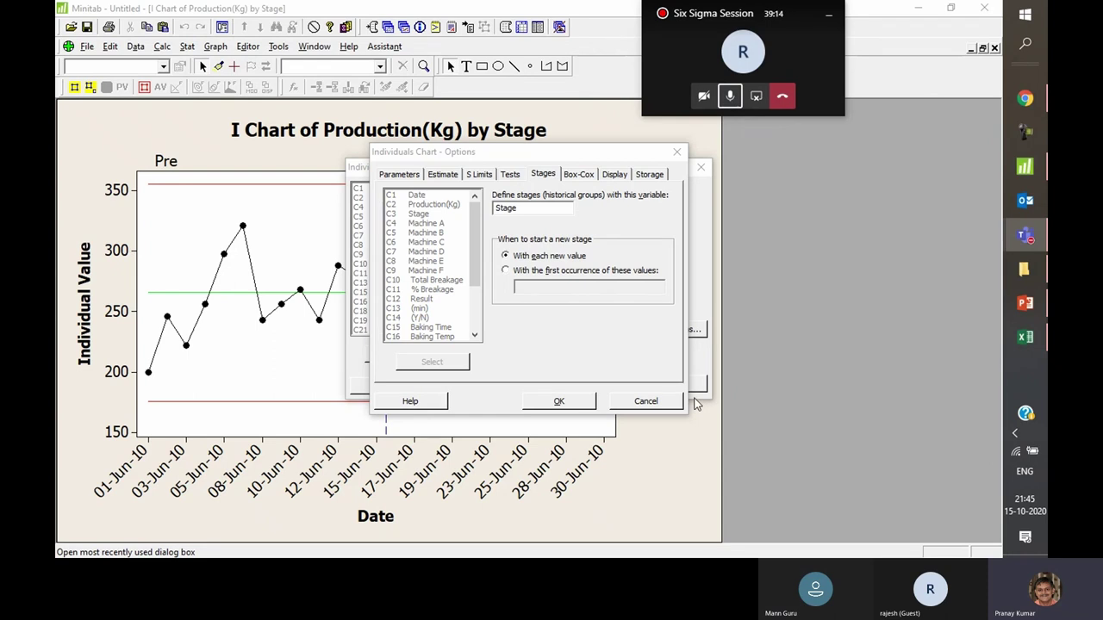
Close the Individuals Chart stage options and the main chart dialog without applying changes
click(646, 401)
click(670, 389)
click(670, 389)
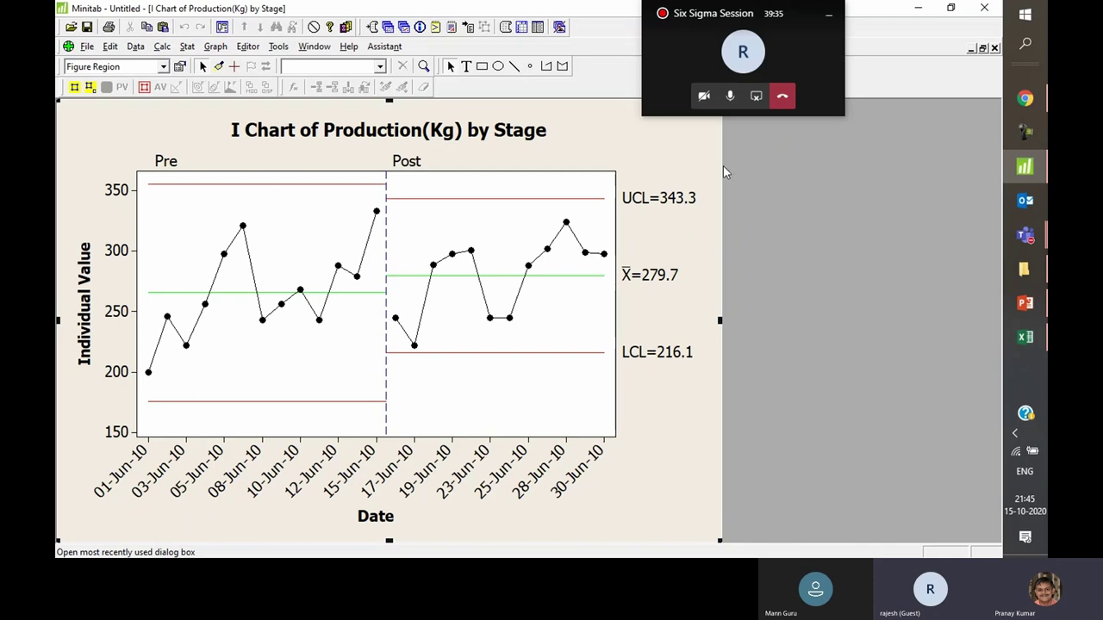
click(730, 96)
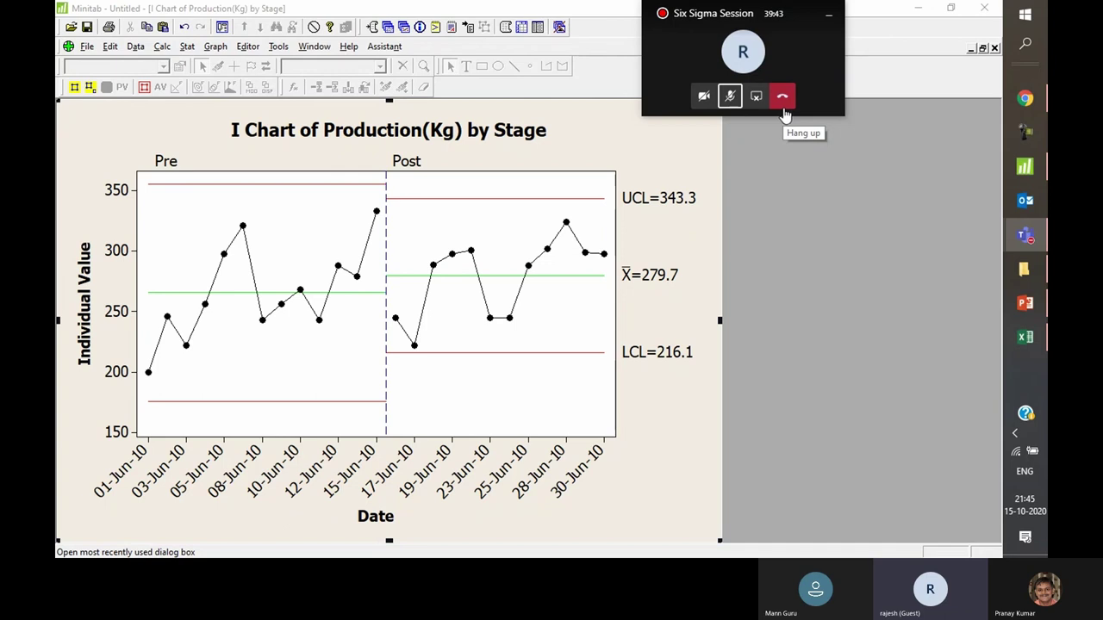
click(730, 97)
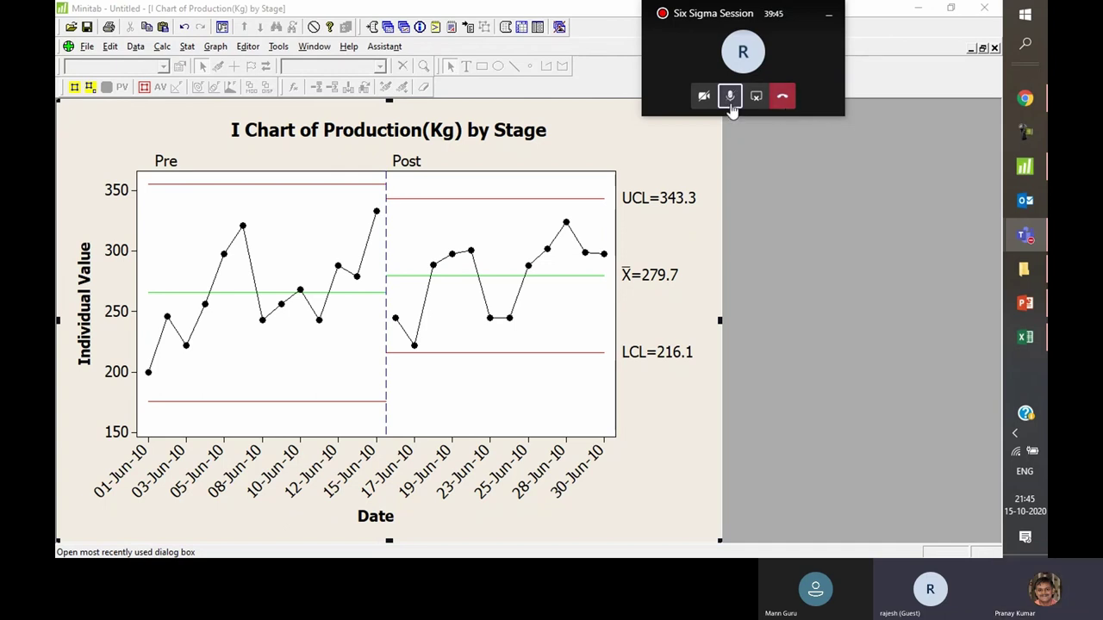
Switch to Excel, start a blank sheet in Book1, and enter C in F4 and U in G4
click(1026, 340)
click(204, 531)
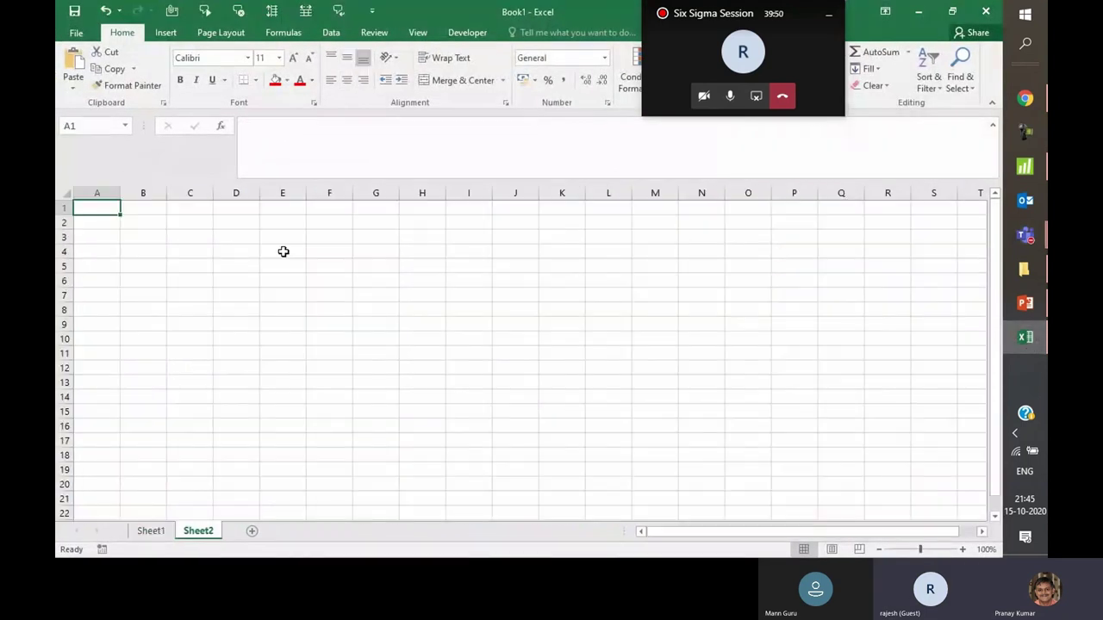
click(343, 256)
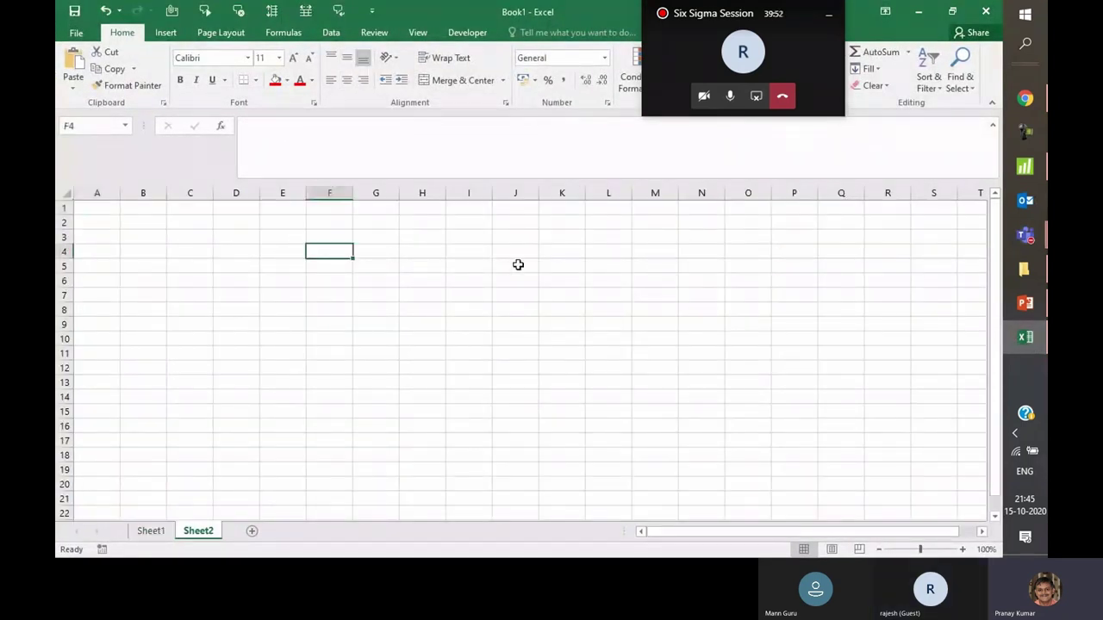
text(c)
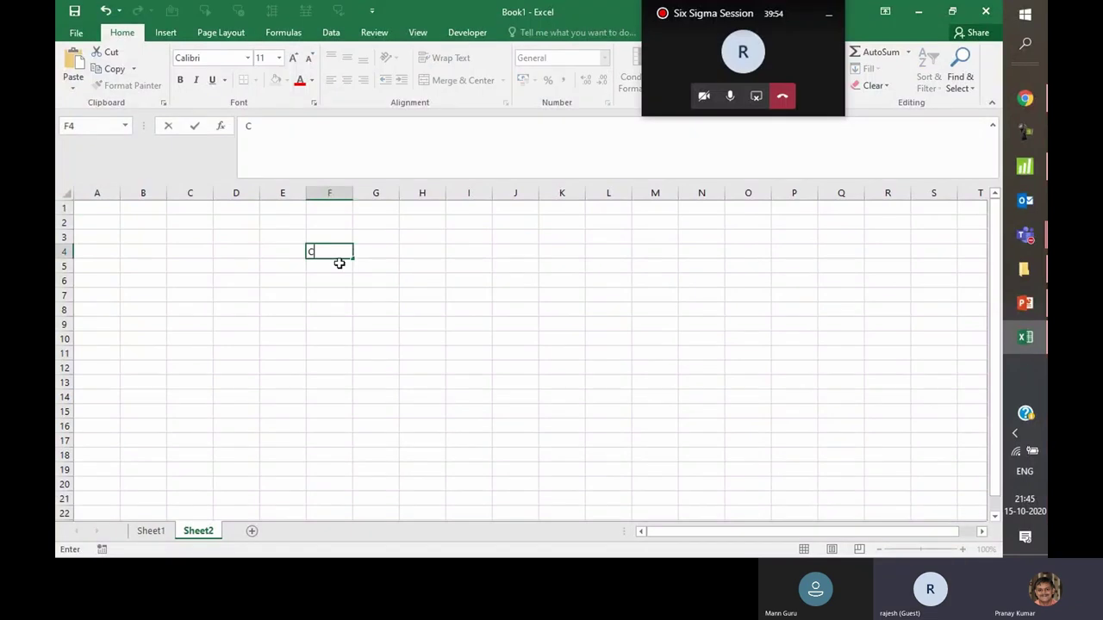
key(Tab)
text(U)
key(Return)
Enter NP in F5 and P in G5, below the C and U labels
click(339, 264)
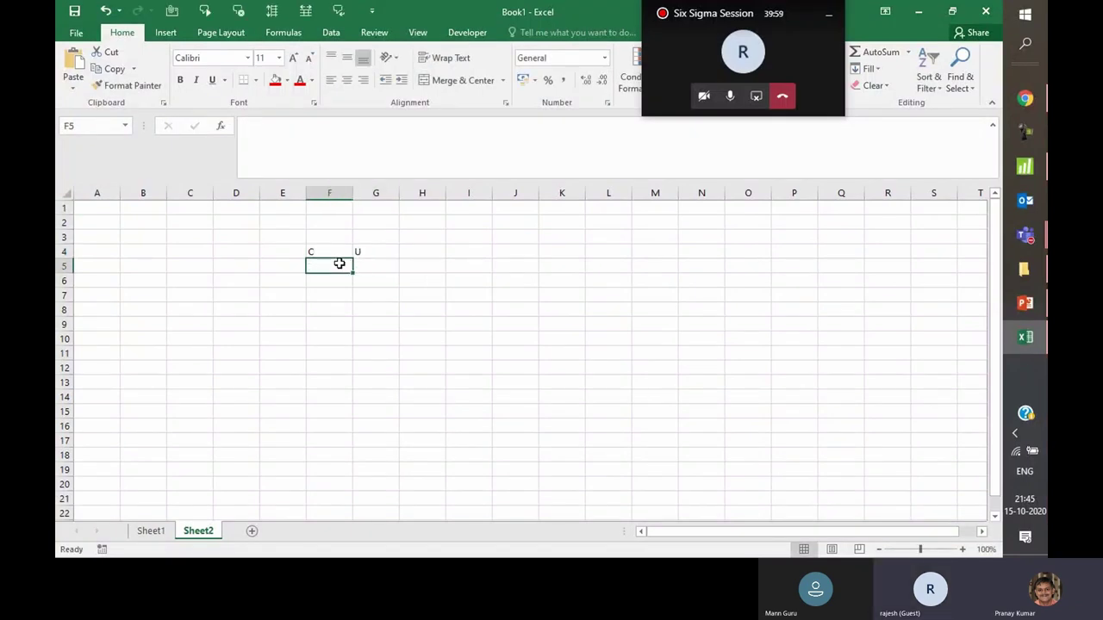
text(N)
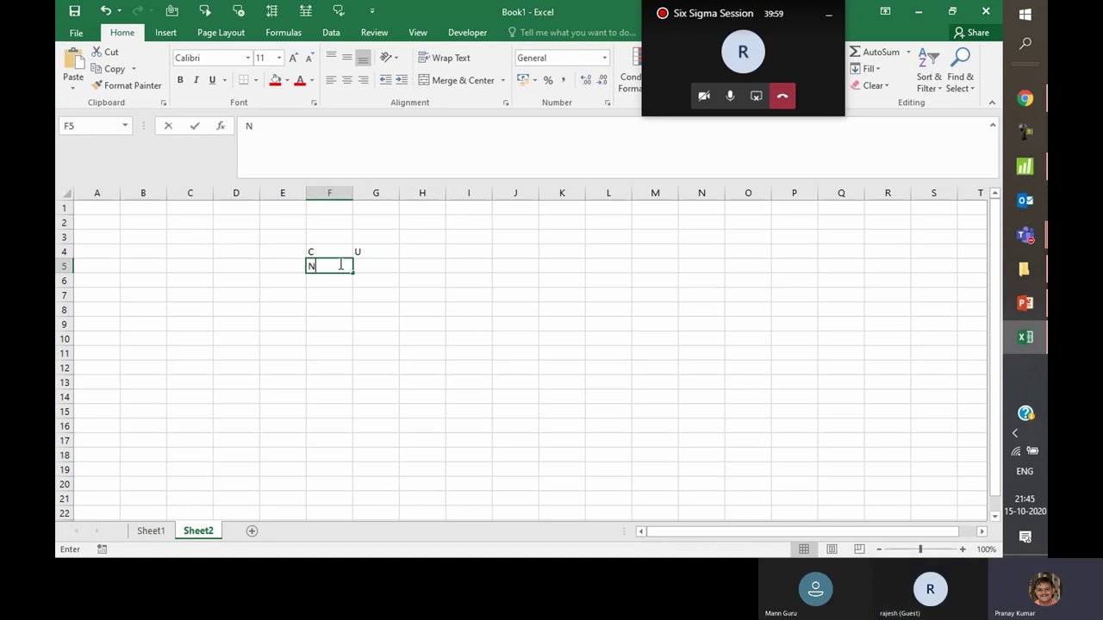
text(P)
key(ctrl+Return)
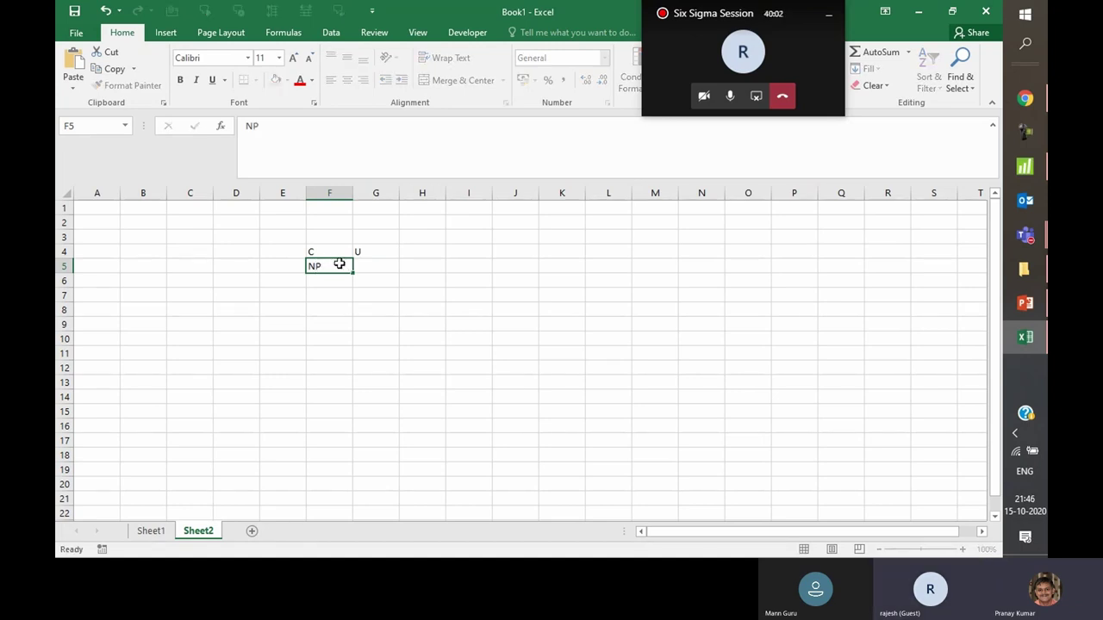
key(Tab)
text(P)
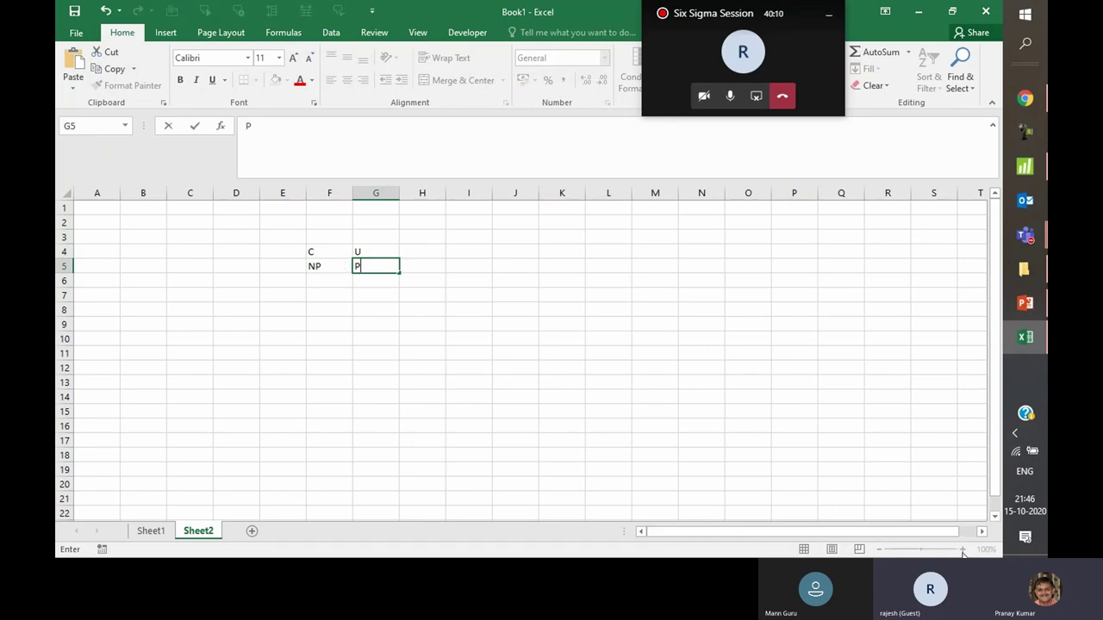
click(887, 397)
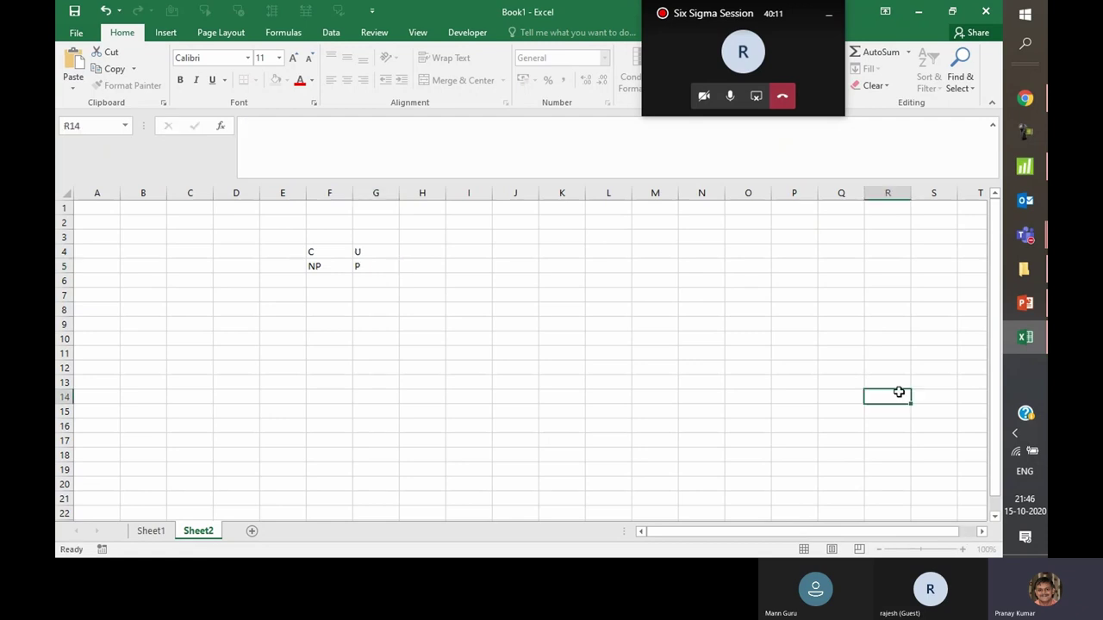
Centre-align the chart-type labels in cells F4:G5 horizontally
click(962, 548)
click(962, 549)
click(962, 549)
click(963, 549)
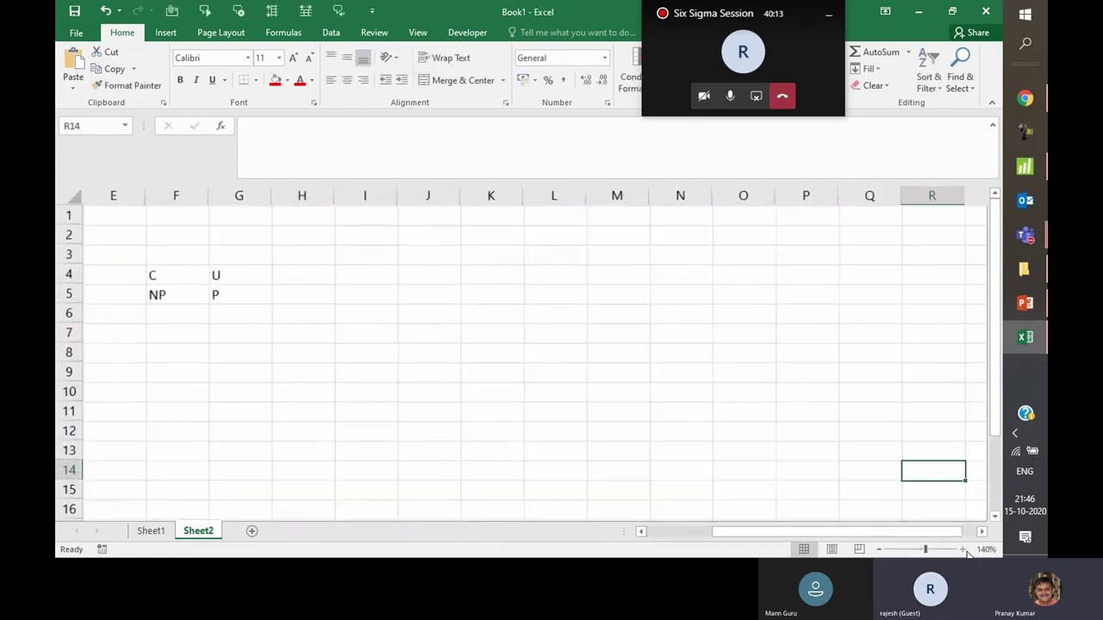
click(963, 548)
click(963, 549)
drag(748, 531, 680, 539)
click(451, 421)
click(417, 271)
drag(481, 272, 561, 293)
click(347, 80)
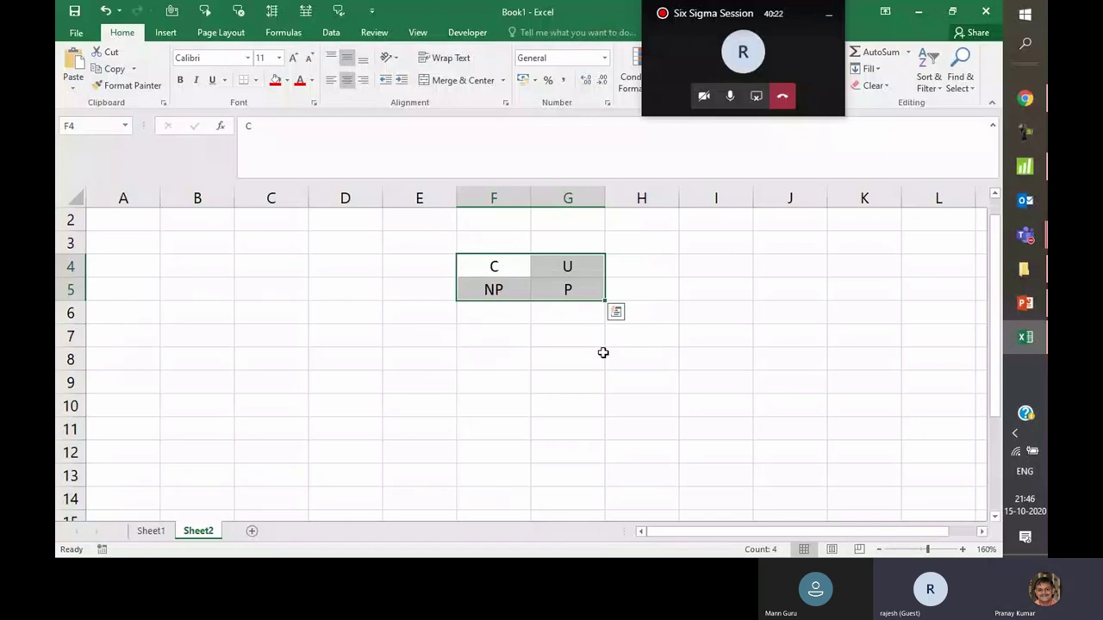
click(603, 357)
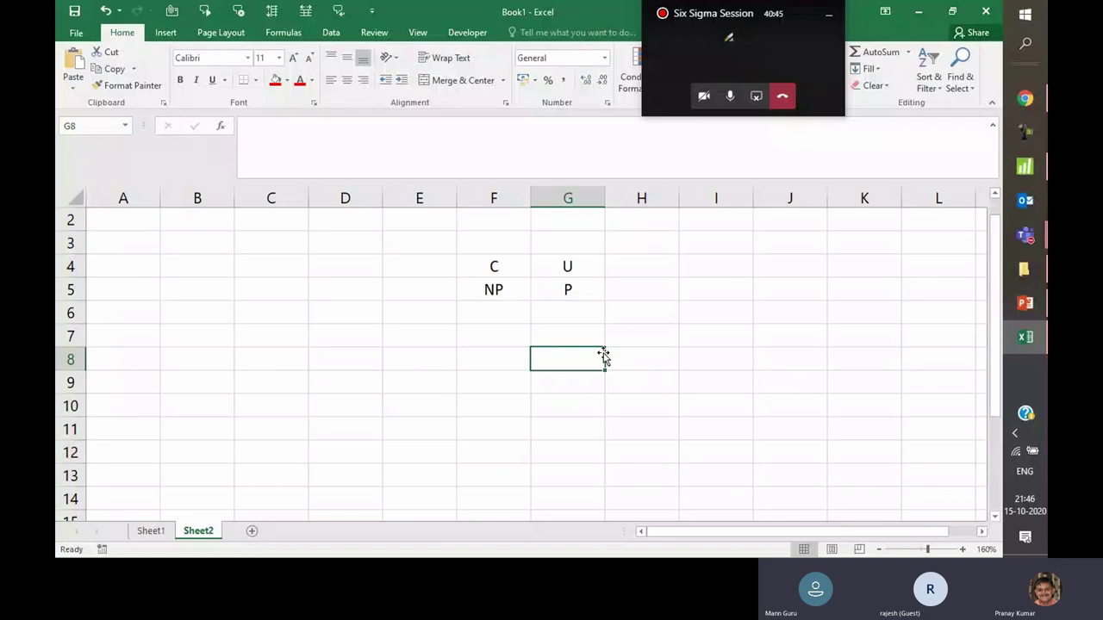
Format the chart-type labels in F4:G5 with a gold fill and borders around all cells
drag(488, 270, 537, 286)
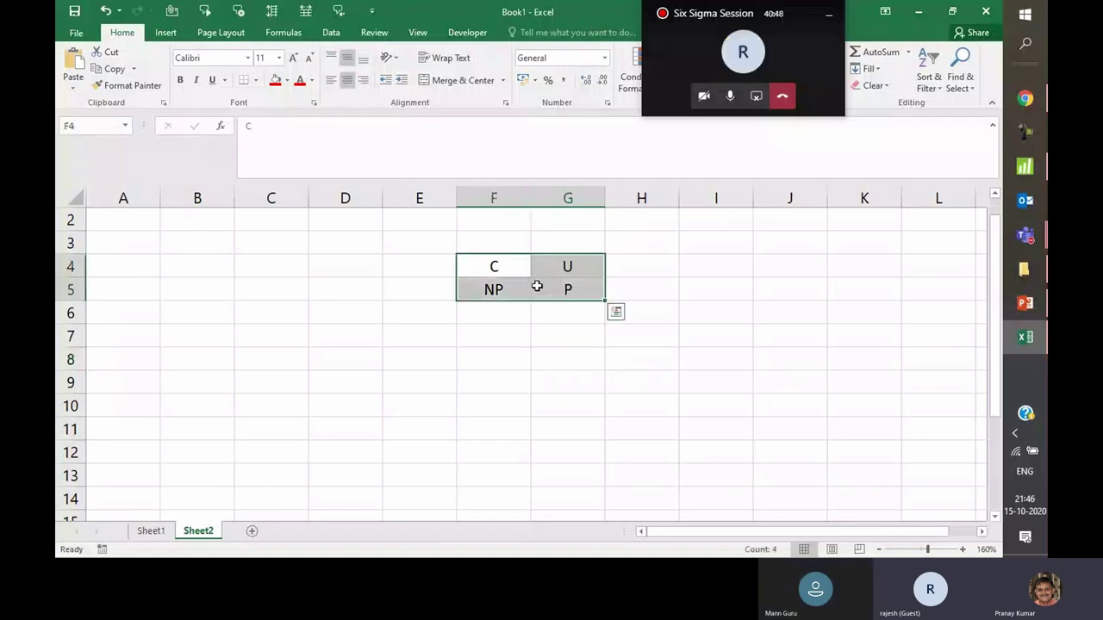
click(287, 80)
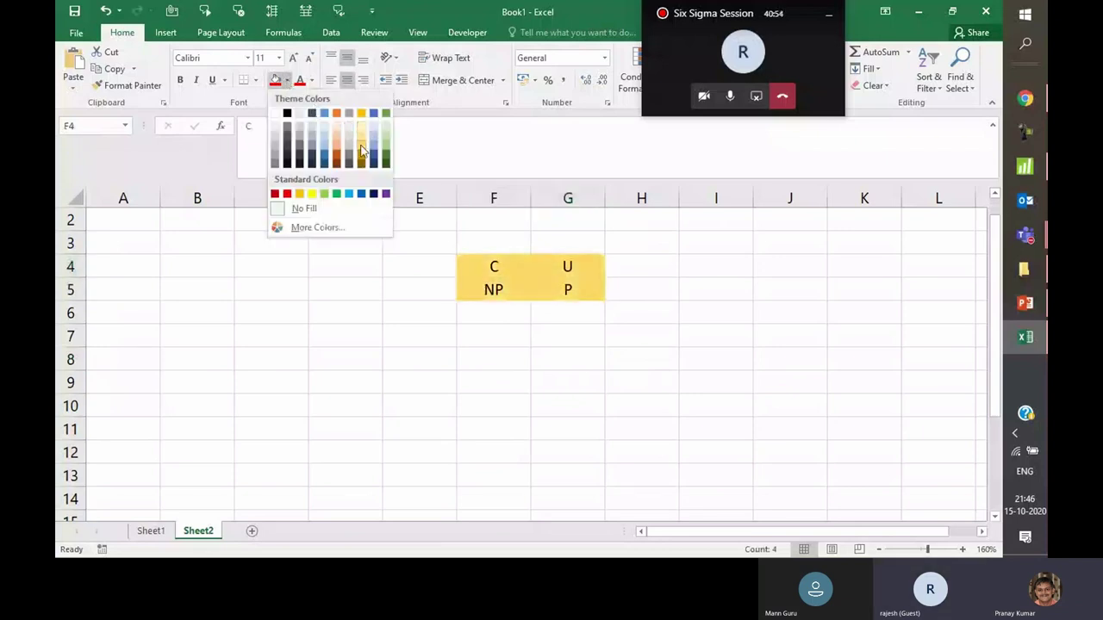
click(362, 143)
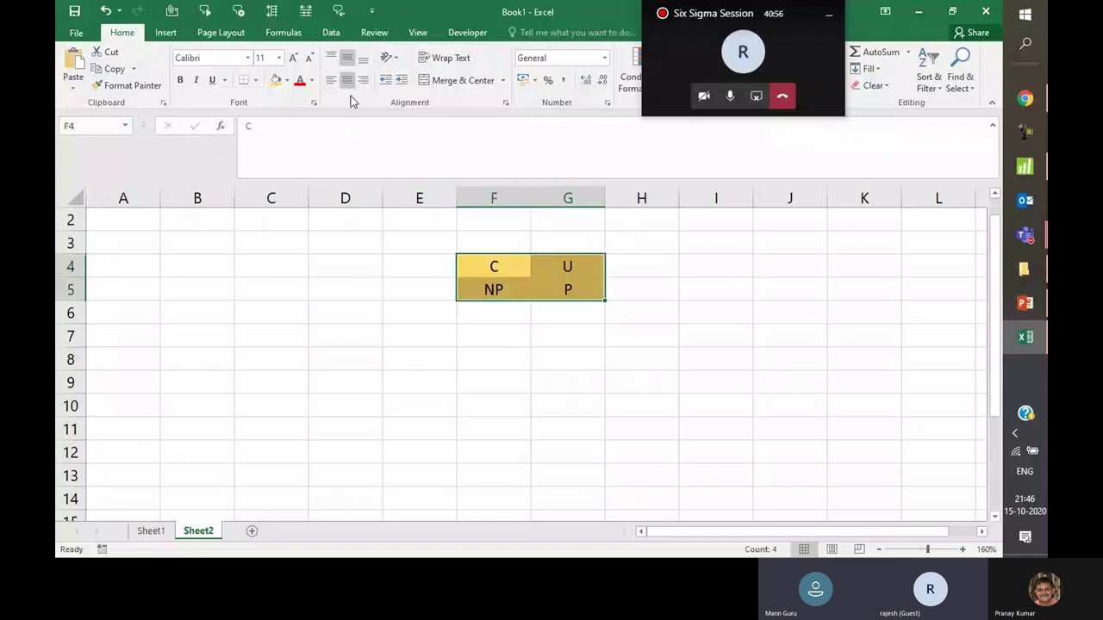
click(255, 80)
click(280, 204)
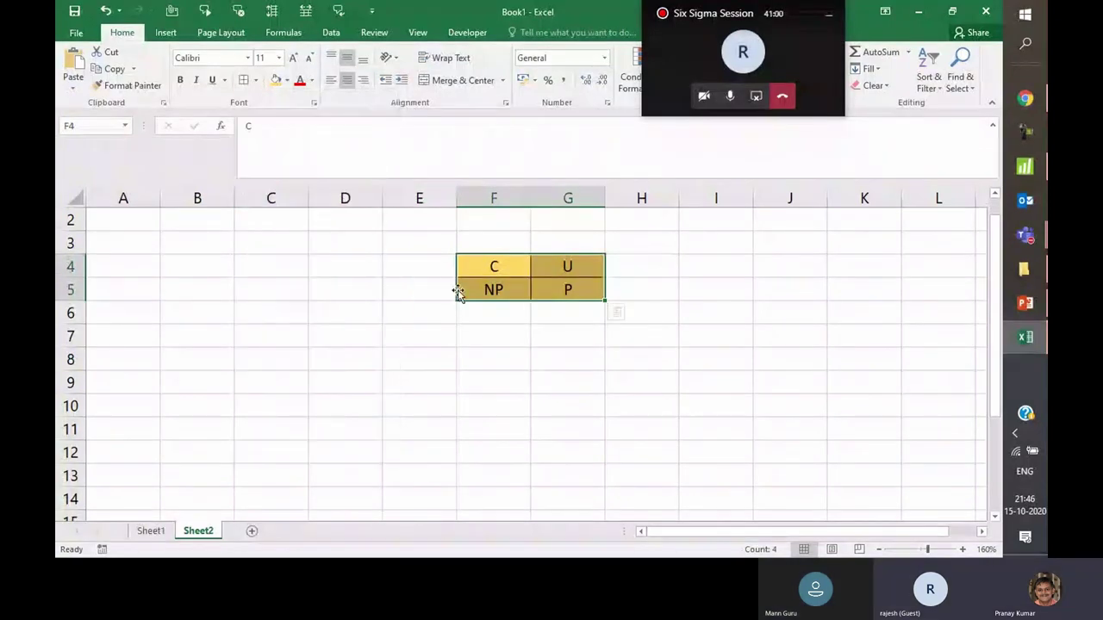
Enter the row labels Defect in E4 and Defective in E5, beside the chart-type grid
click(962, 549)
click(962, 549)
click(963, 548)
click(962, 549)
click(517, 319)
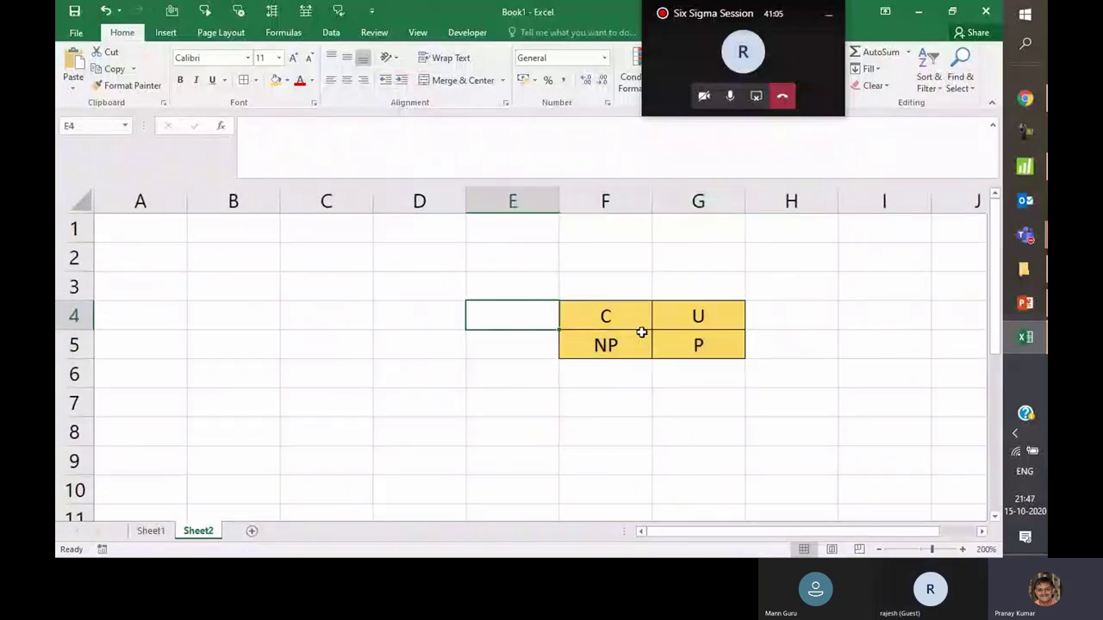
text(Defect)
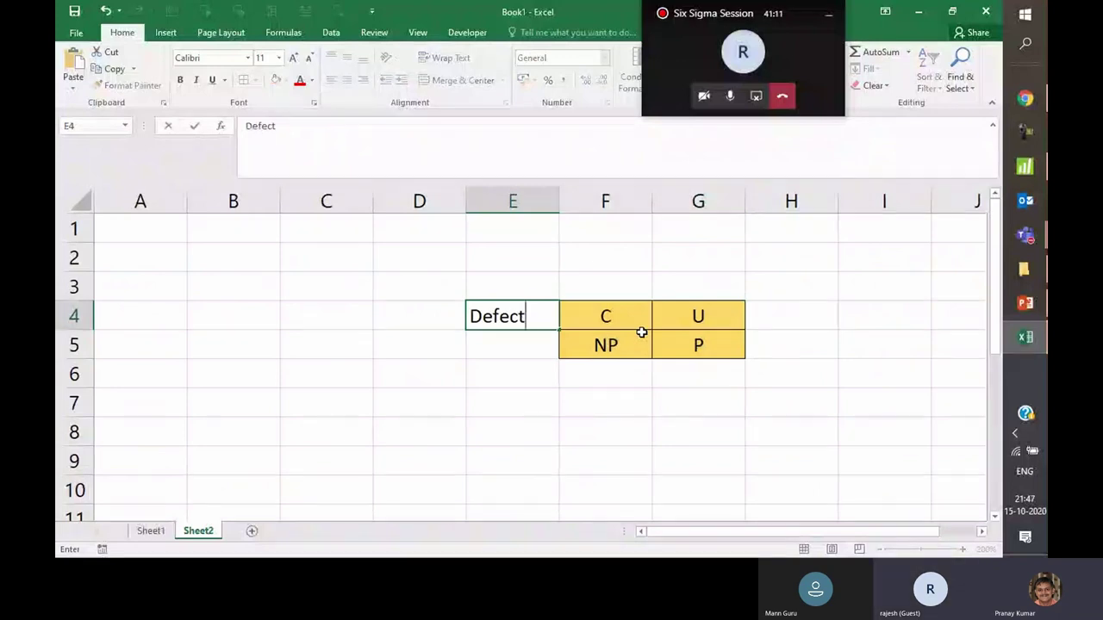
key(Return)
text(Defective)
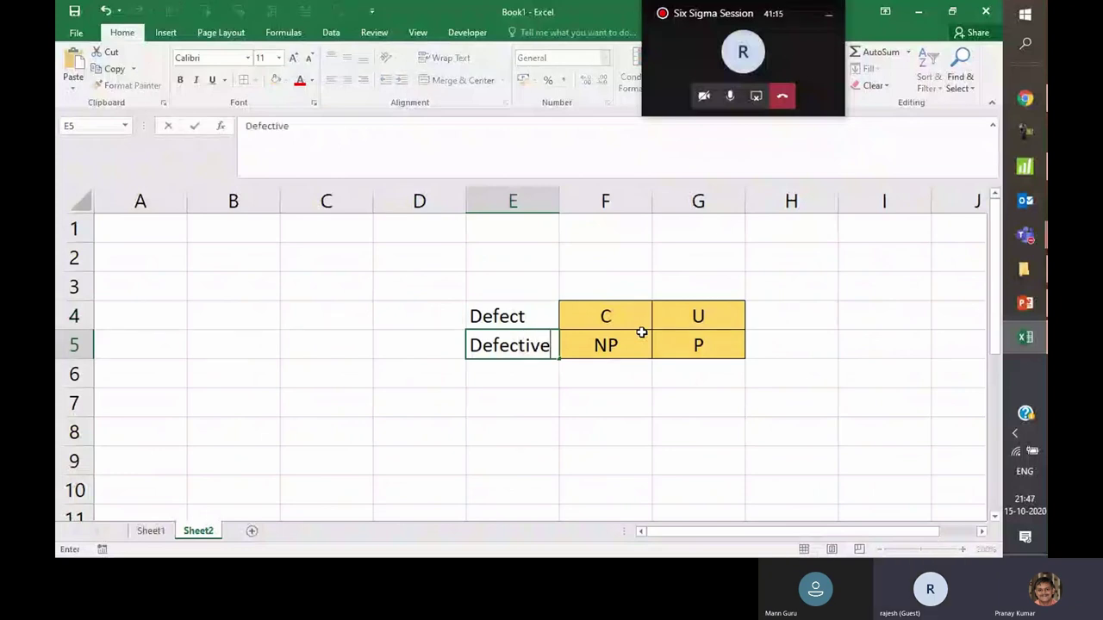
key(Return)
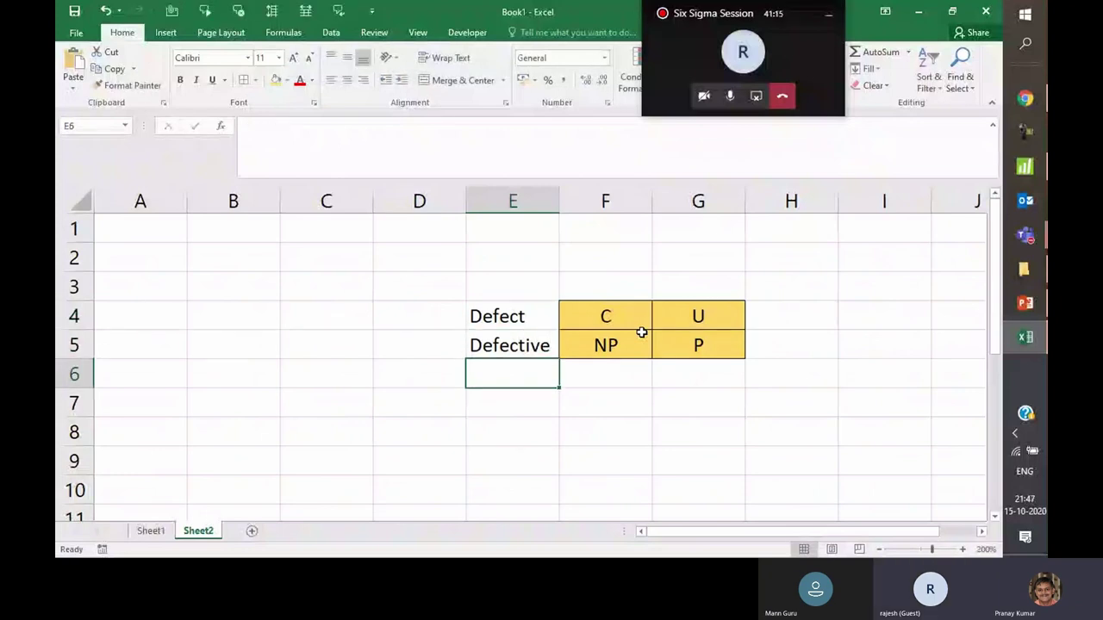
Enter the heading Fixed Sample in F3 above C and NP, and widen column F to fit it
click(585, 286)
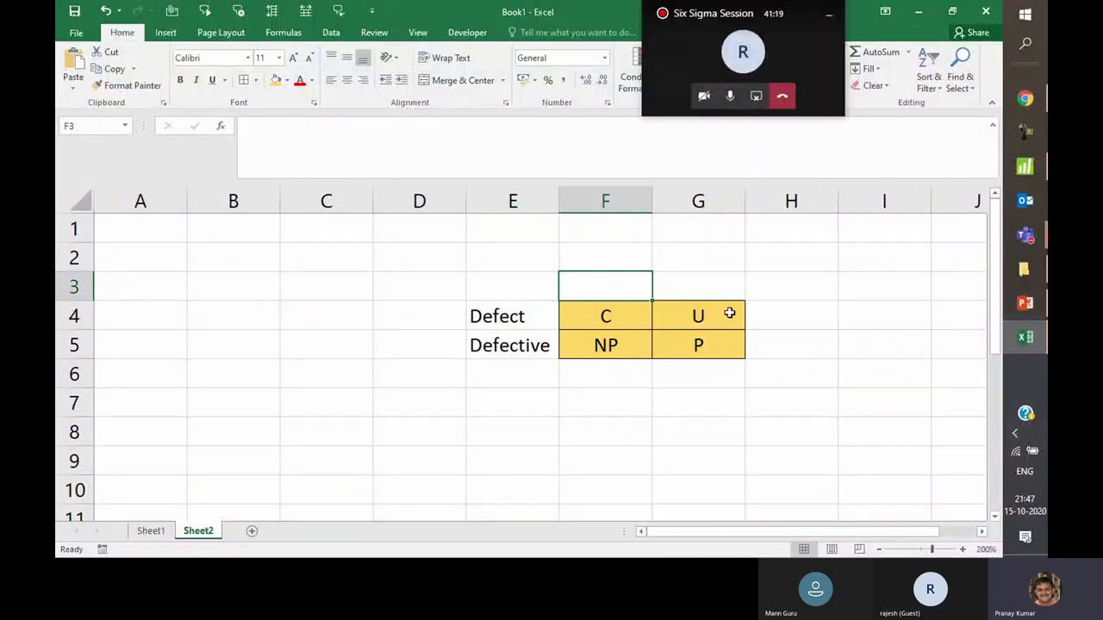
text(Fixed a)
key(BackSpace)
text(Sample)
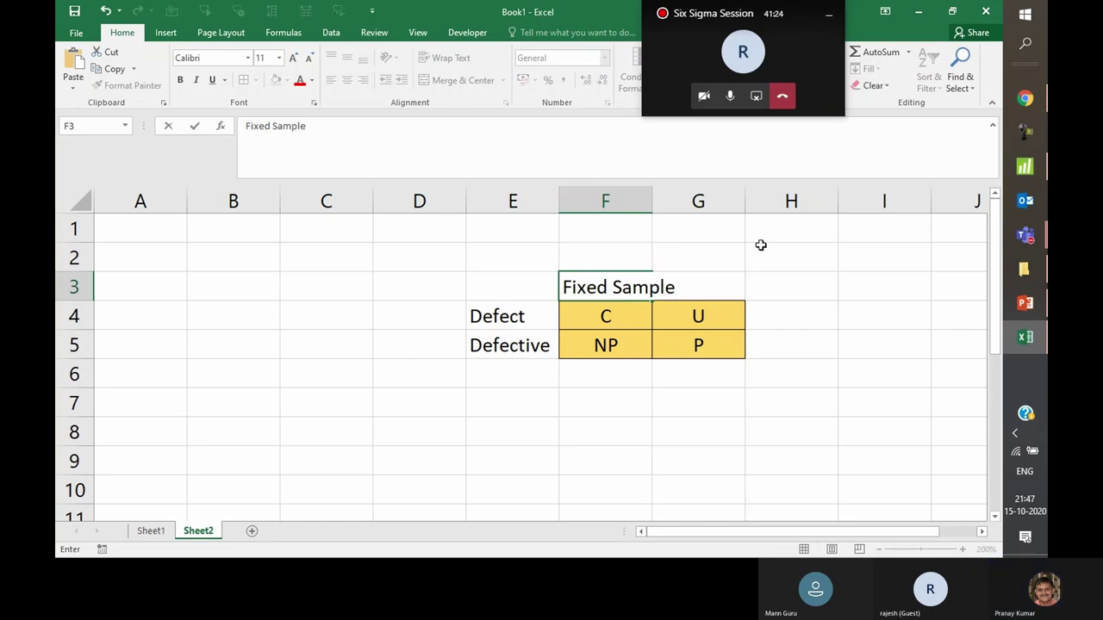
click(653, 199)
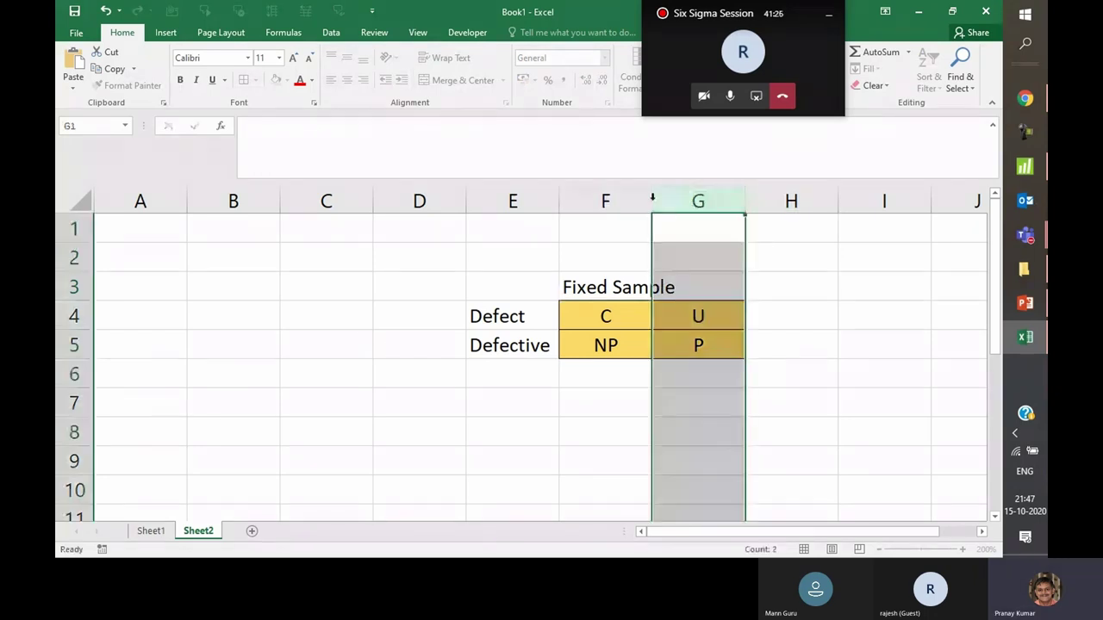
double_click(652, 199)
Enter the heading Variable Sample in G3 above U and P
click(719, 287)
text(Variable)
text( Au)
key(BackSpace)
key(BackSpace)
key(BackSpace)
text(Sample)
key(Return)
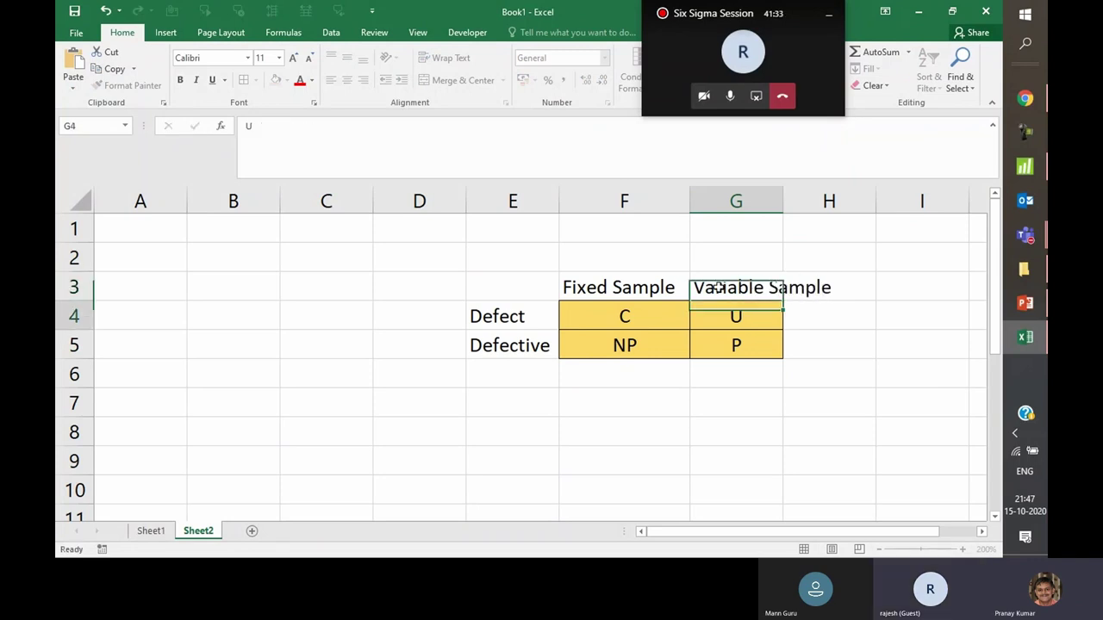
Enter the date 1 June 2020 in A1 and the sample size 25 in B1
click(153, 231)
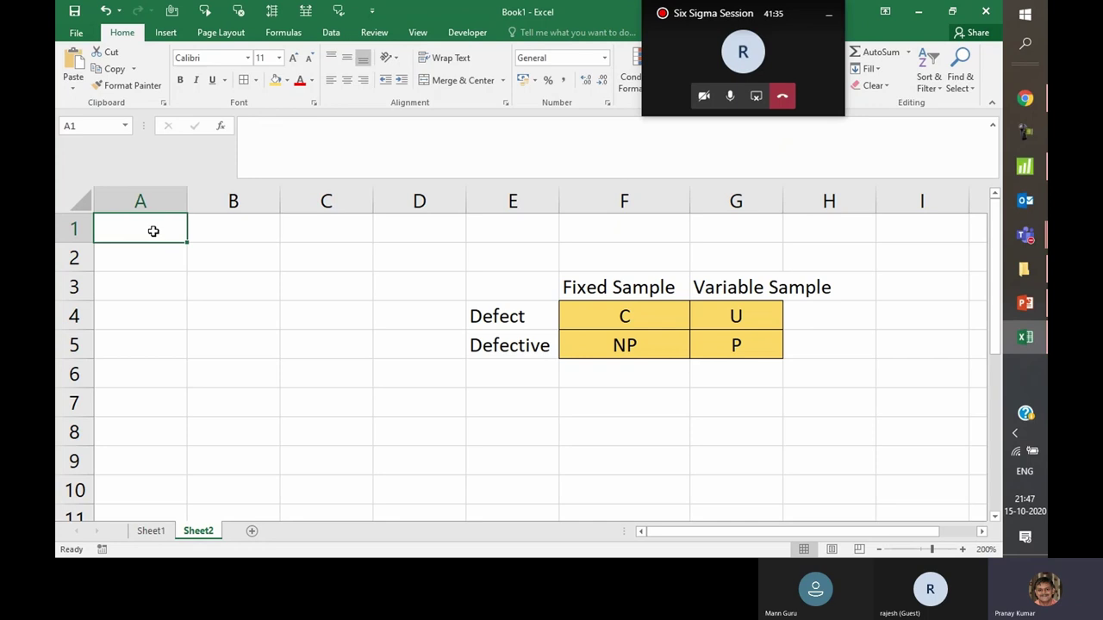
text(1 Jun)
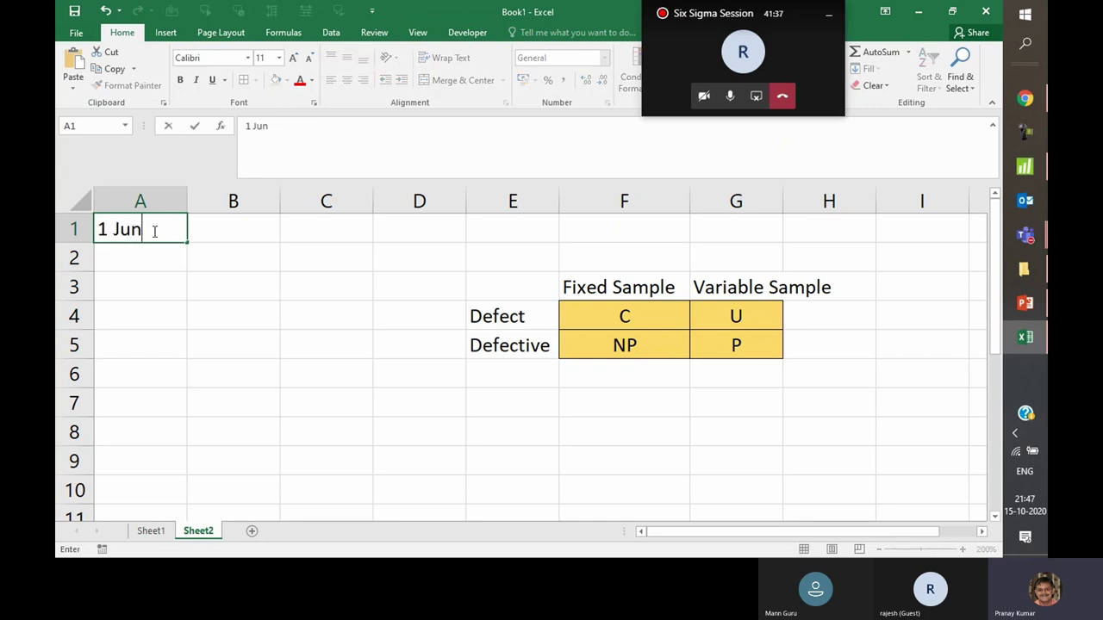
text(e 2020)
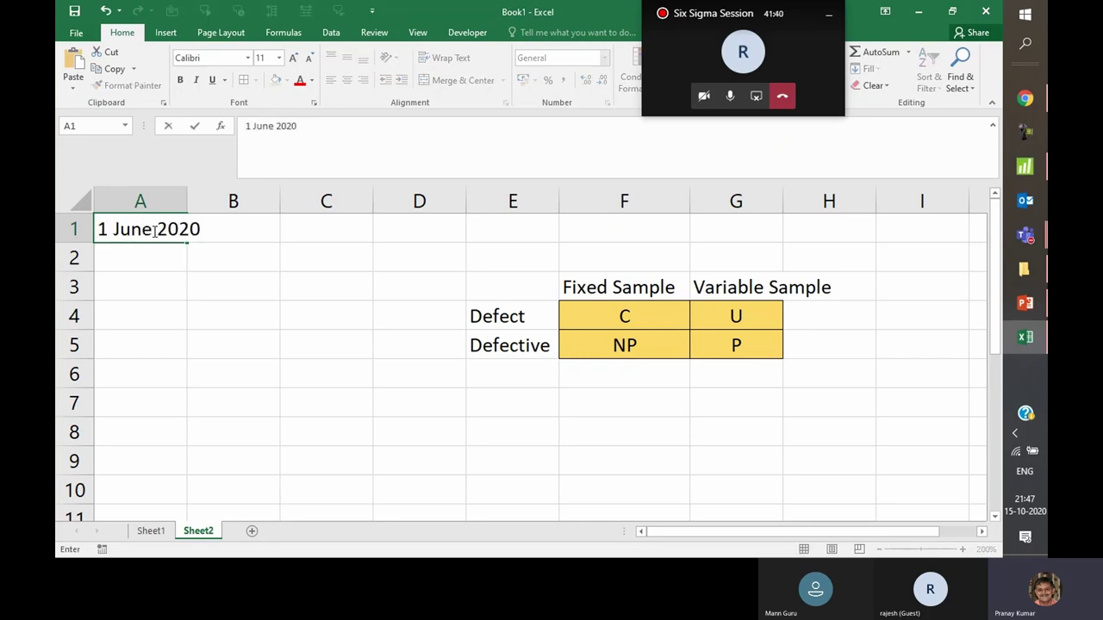
key(Tab)
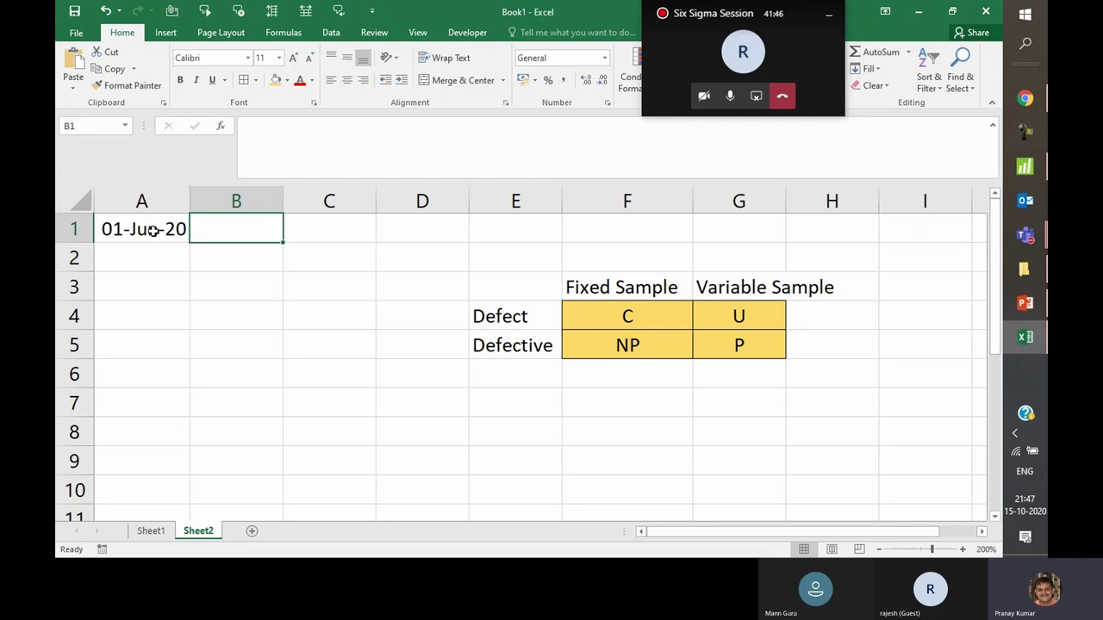
text(25)
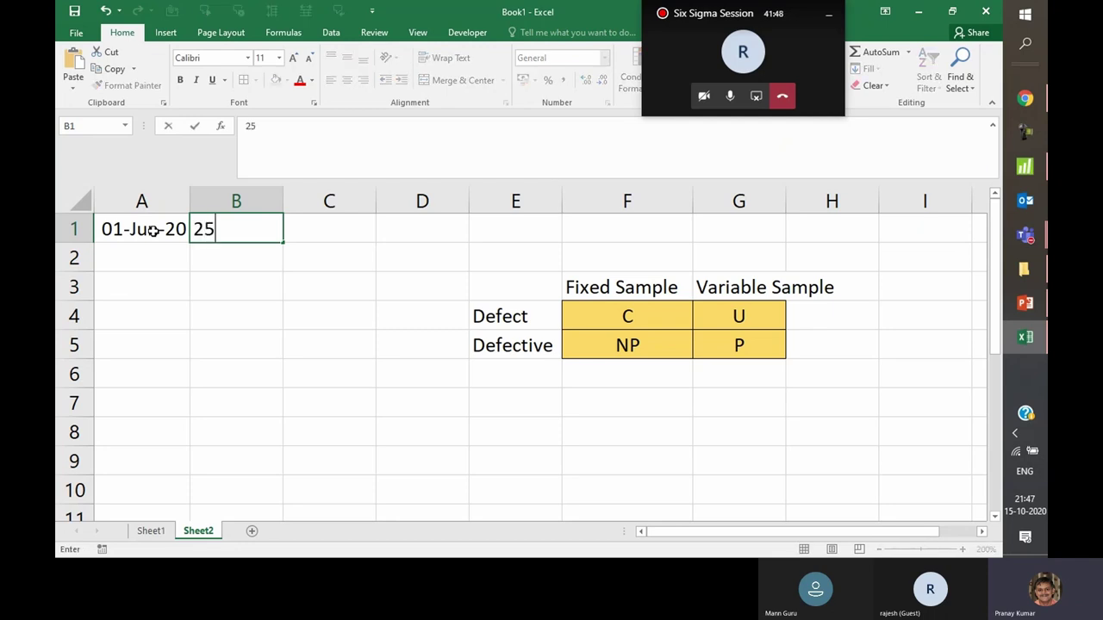
key(Tab)
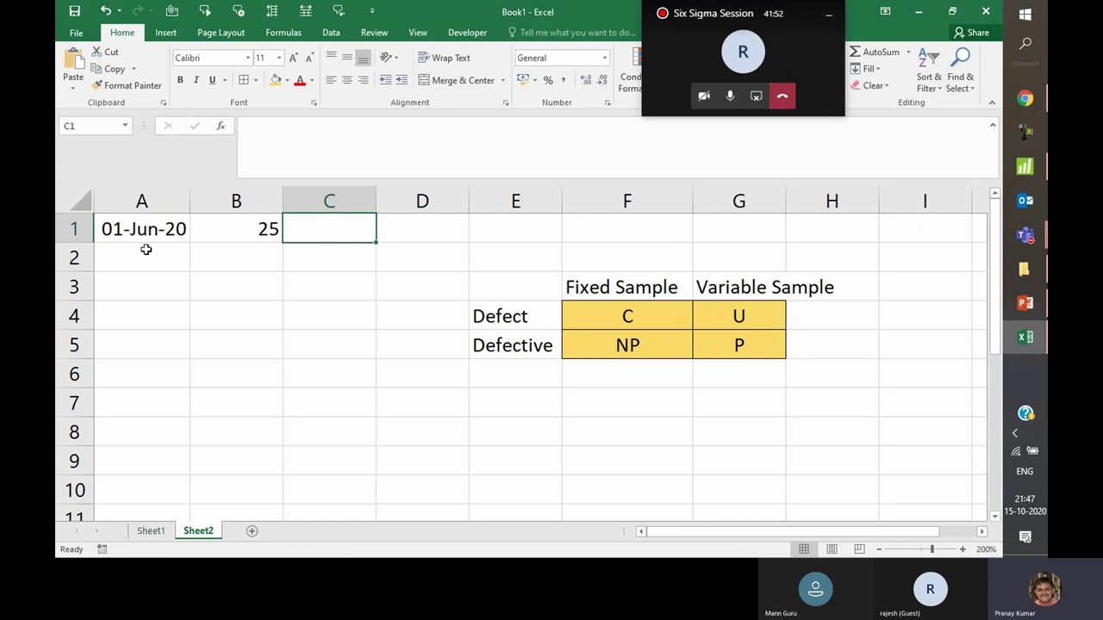
Insert a blank row above the date row and enter the heading Defect in C1
click(76, 228)
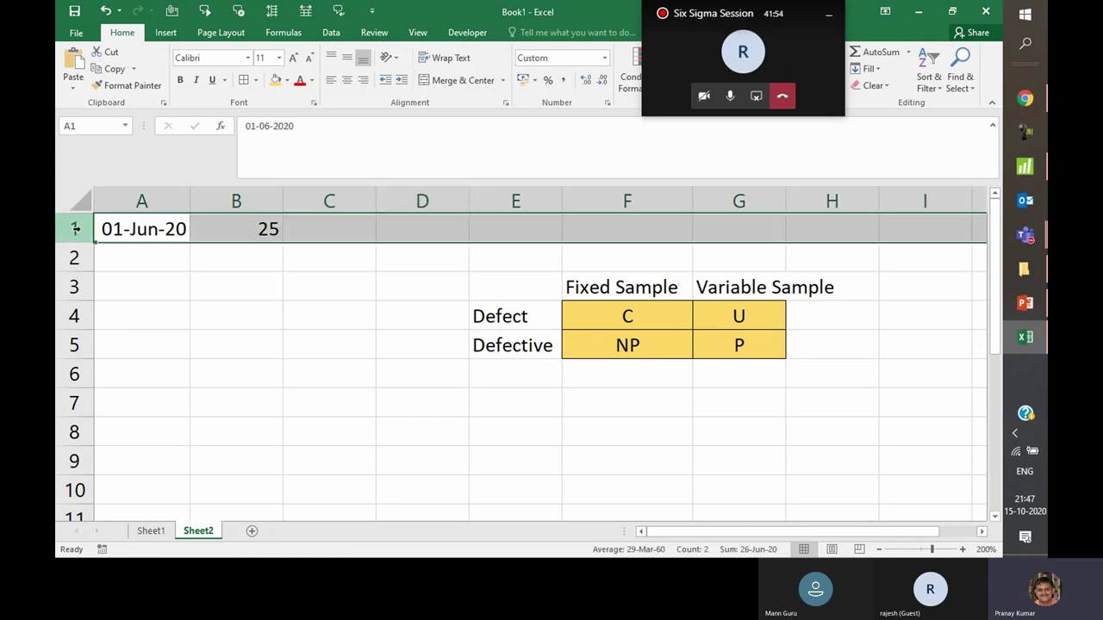
right_click(77, 230)
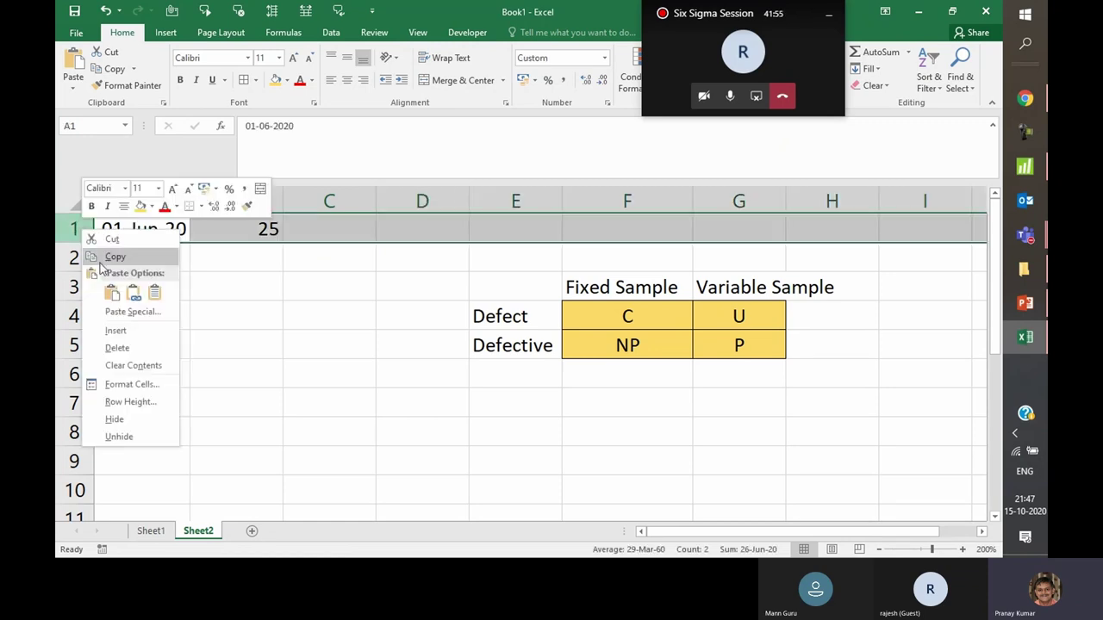
click(116, 332)
click(234, 227)
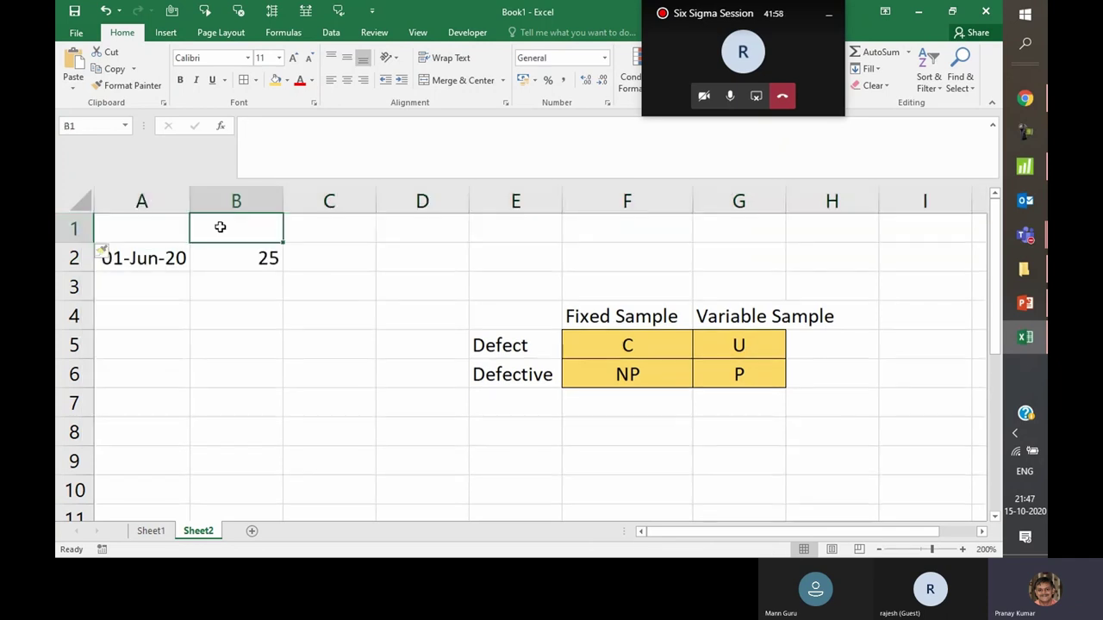
click(309, 255)
click(318, 226)
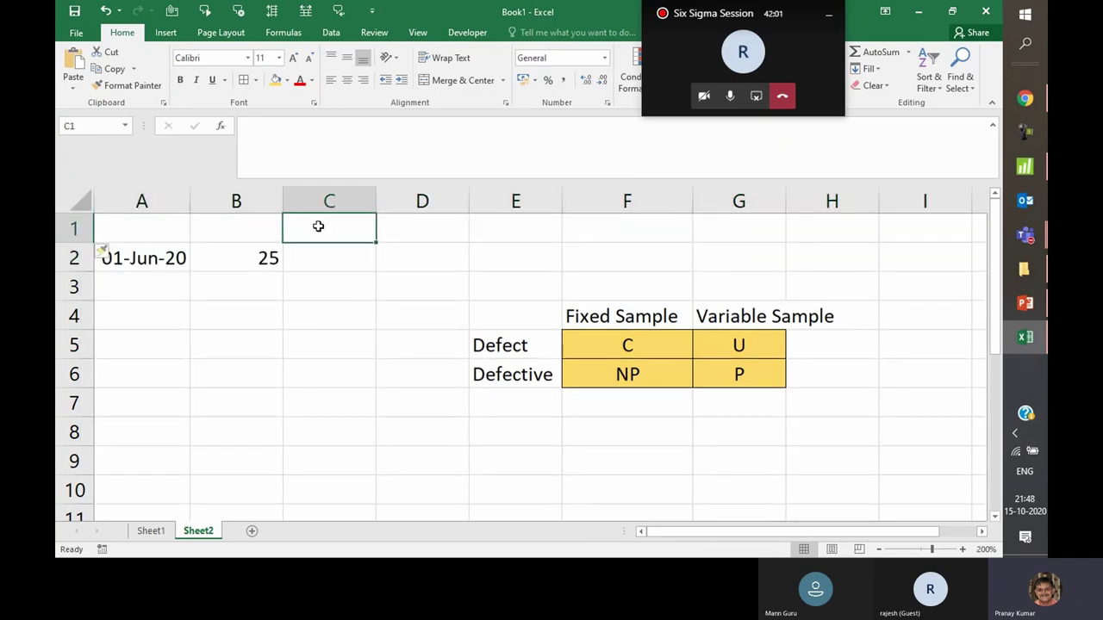
text(Defect)
key(Return)
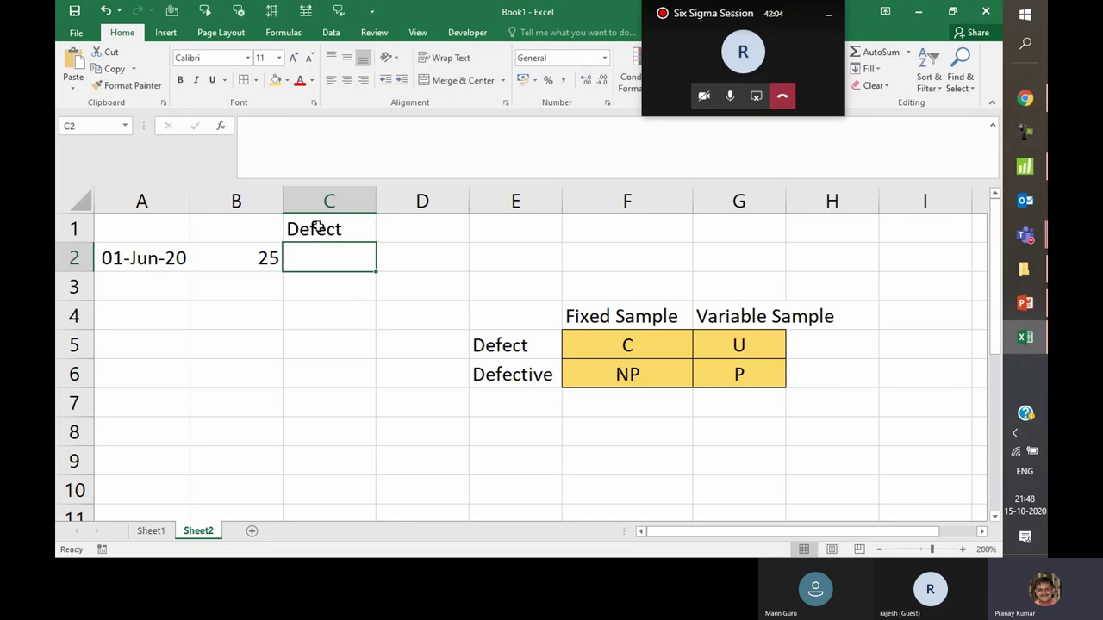
Enter a RANDBETWEEN formula in C2 that generates a random defect count from 0 to 10
text(=randbetween)
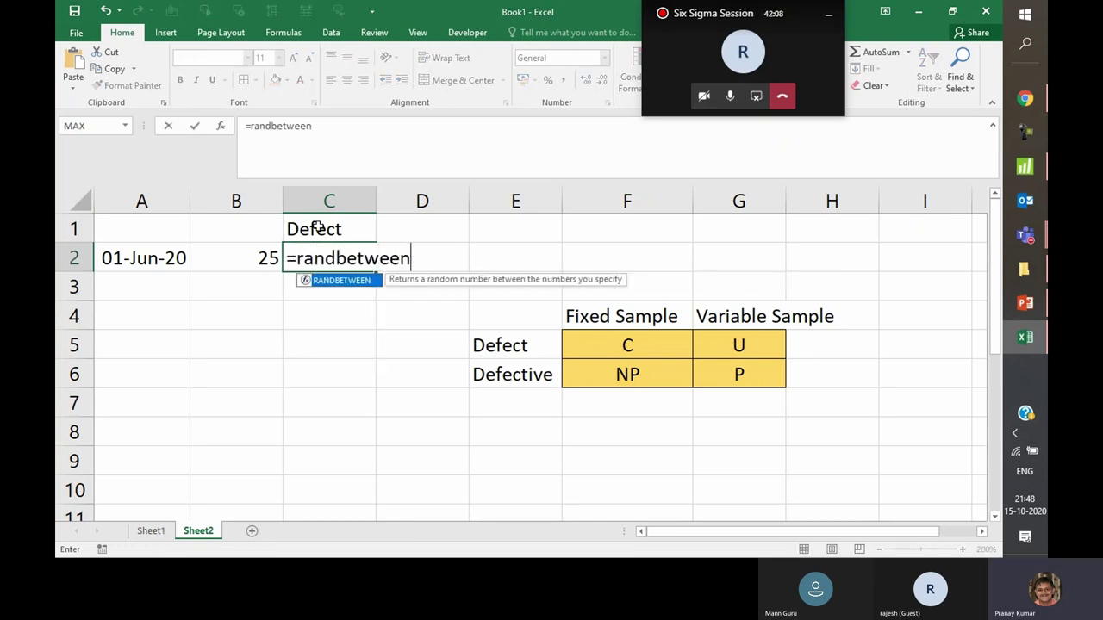
text((0.1)
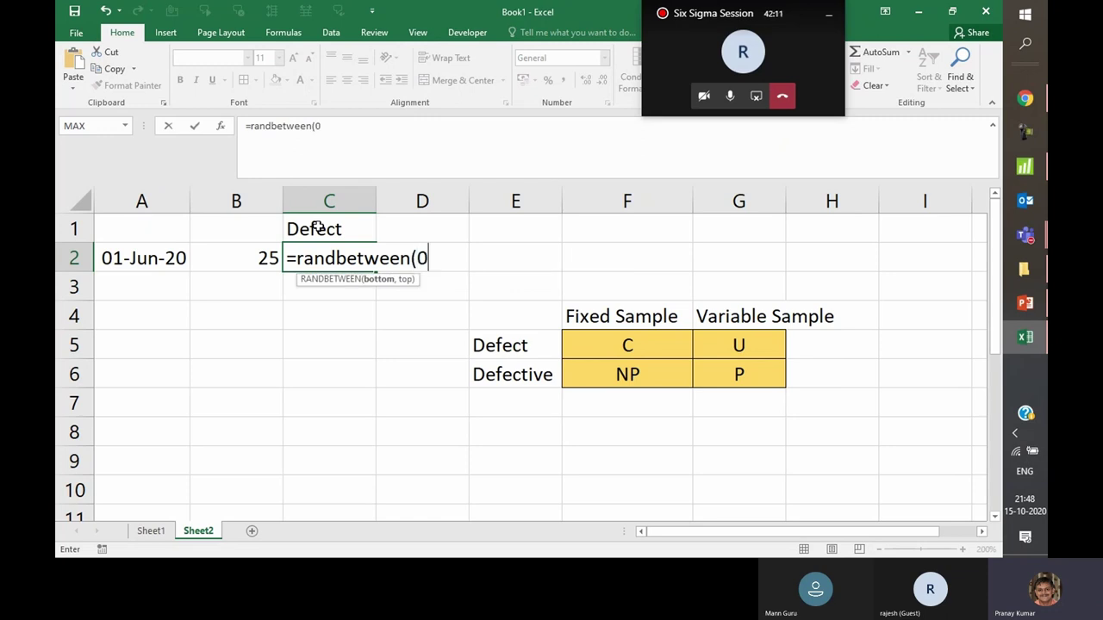
key(BackSpace)
key(BackSpace)
text(,16)
key(BackSpace)
text(0()
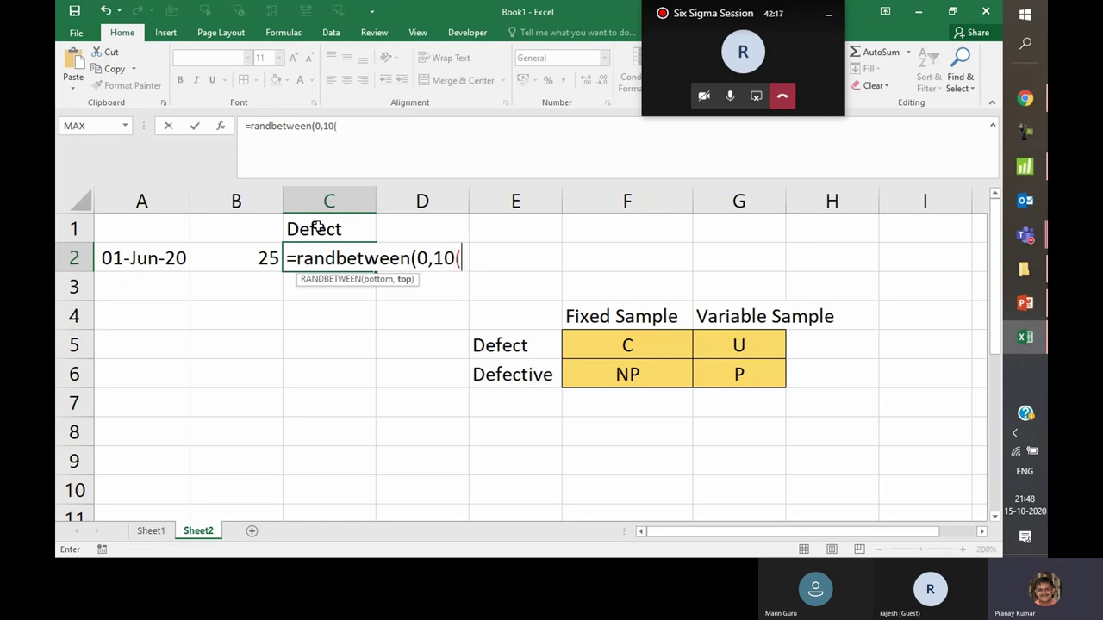
text())
key(Return)
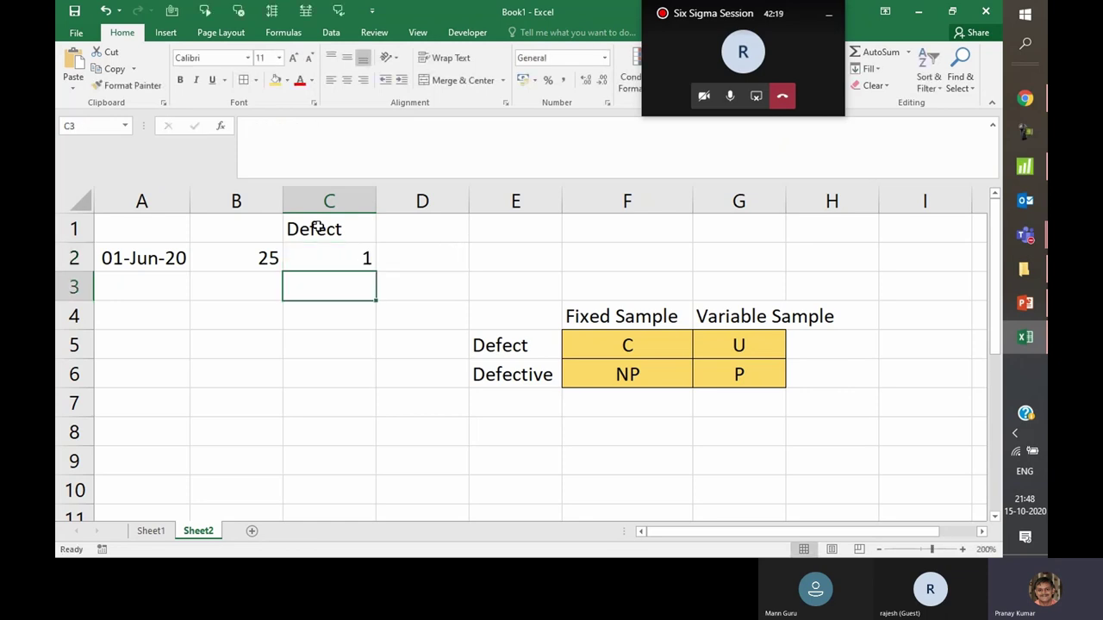
Fill the sample size and random defect formula in B2:C2 down to row 50
drag(275, 250, 382, 510)
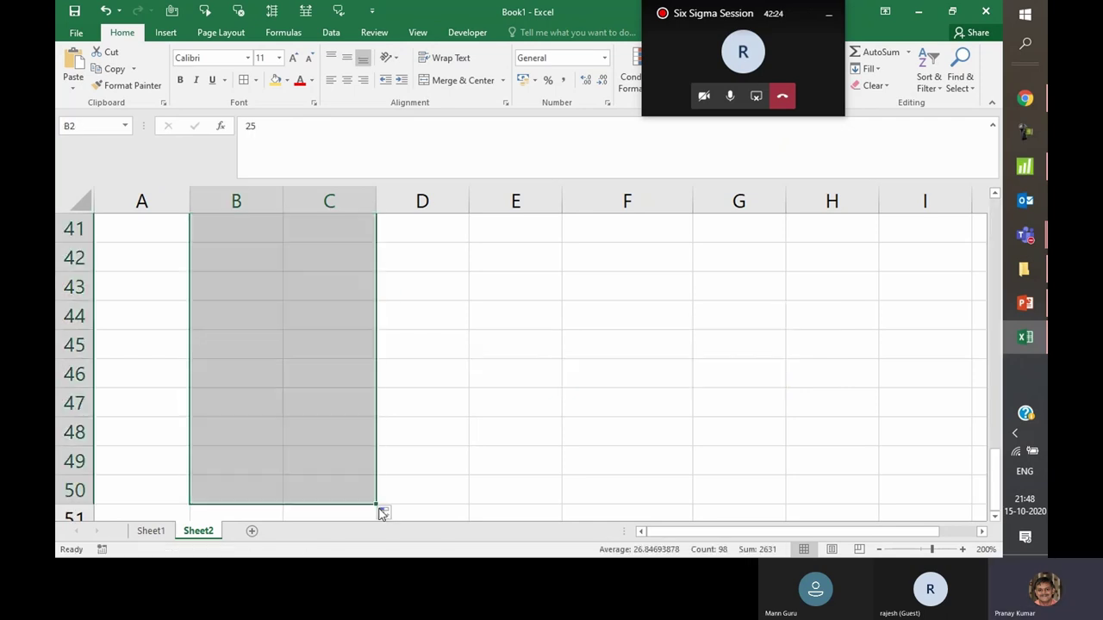
scroll(317, 355, up, 3)
scroll(317, 355, up, 10)
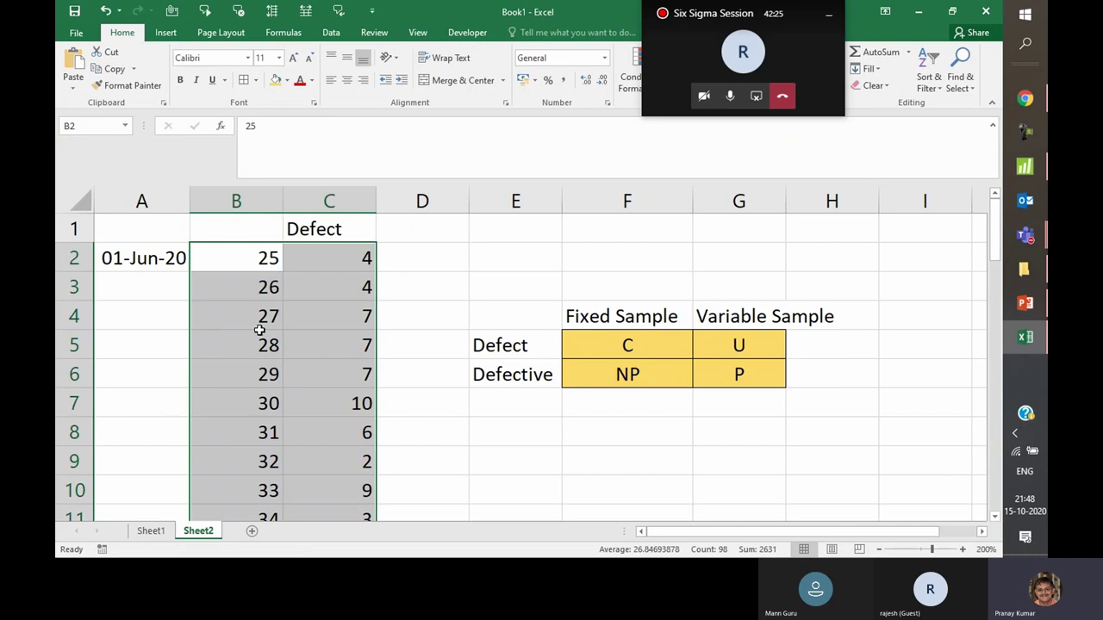
Fill the constant sample size 25 from B2 down through B50
drag(256, 258, 264, 460)
key(ctrl+d)
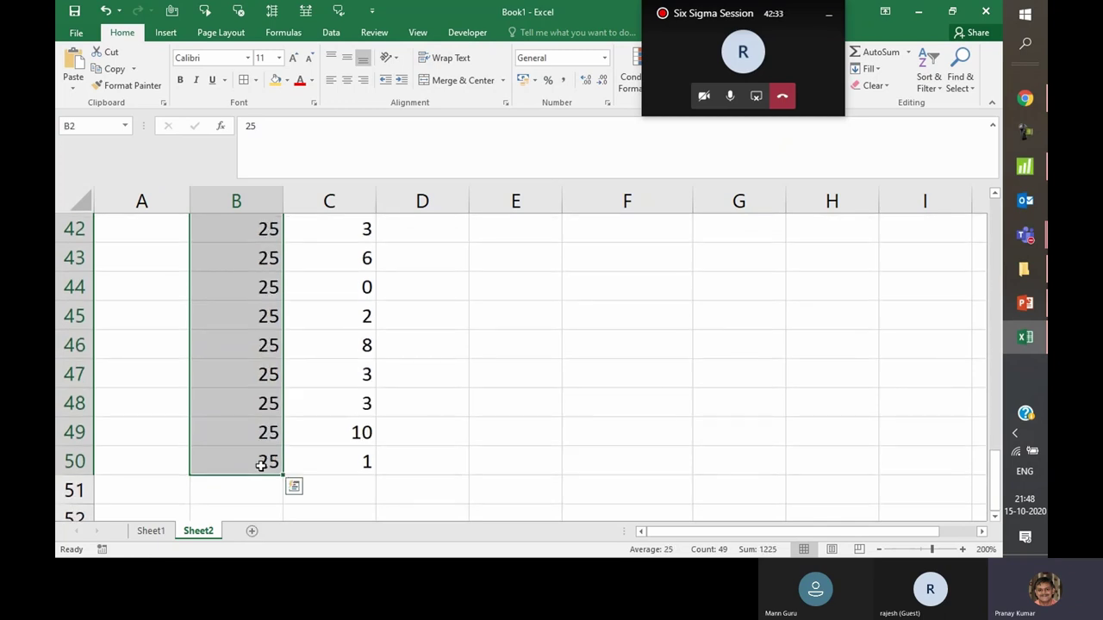
scroll(199, 399, up, 14)
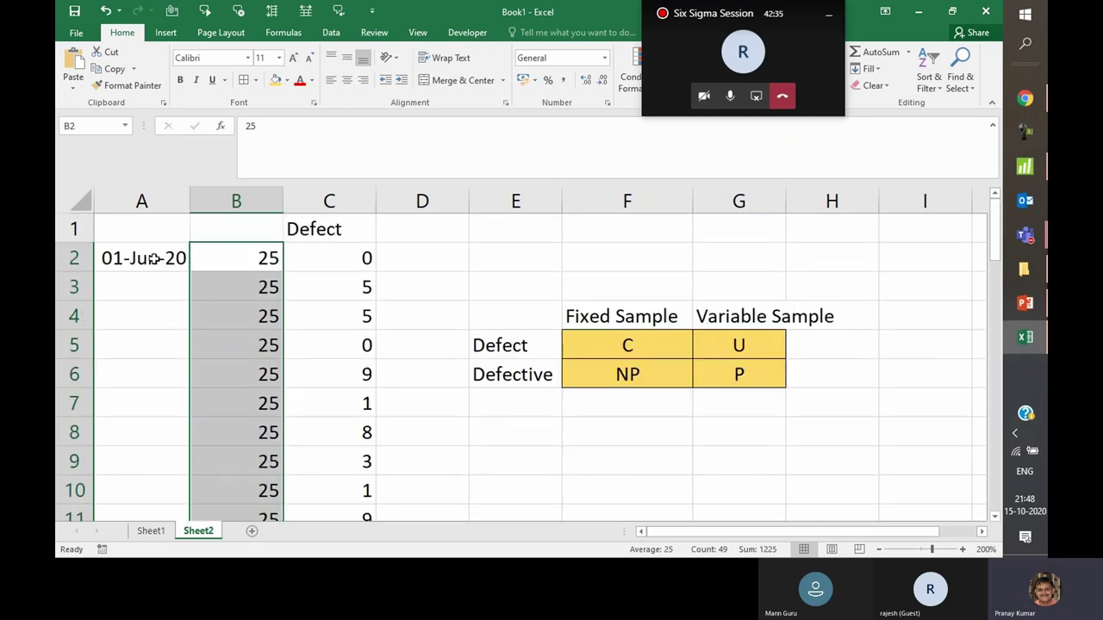
Enter =A2+1 in A3 and fill the dates down column A from A2:A3 alongside the data
click(151, 259)
click(177, 285)
text(=)
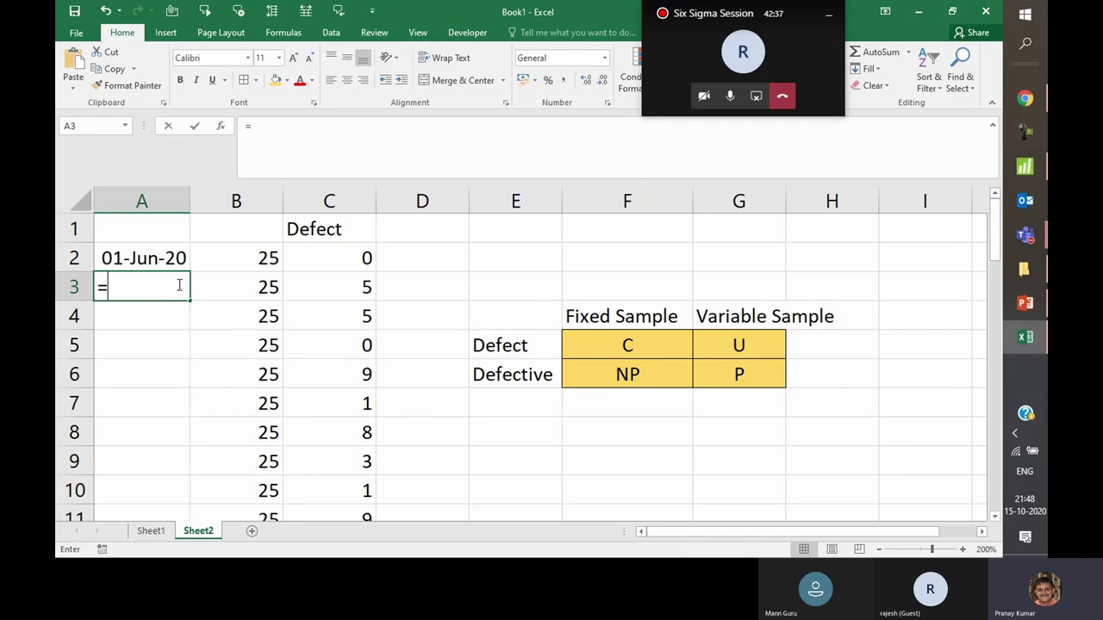
click(170, 258)
text(+1)
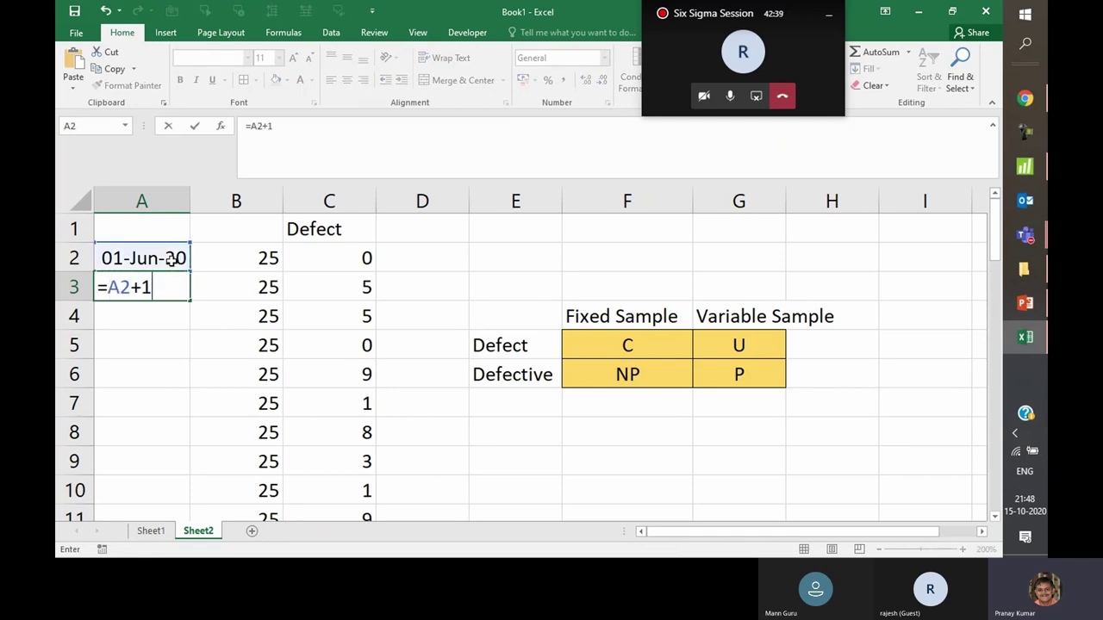
key(Return)
drag(168, 259, 186, 517)
click(177, 345)
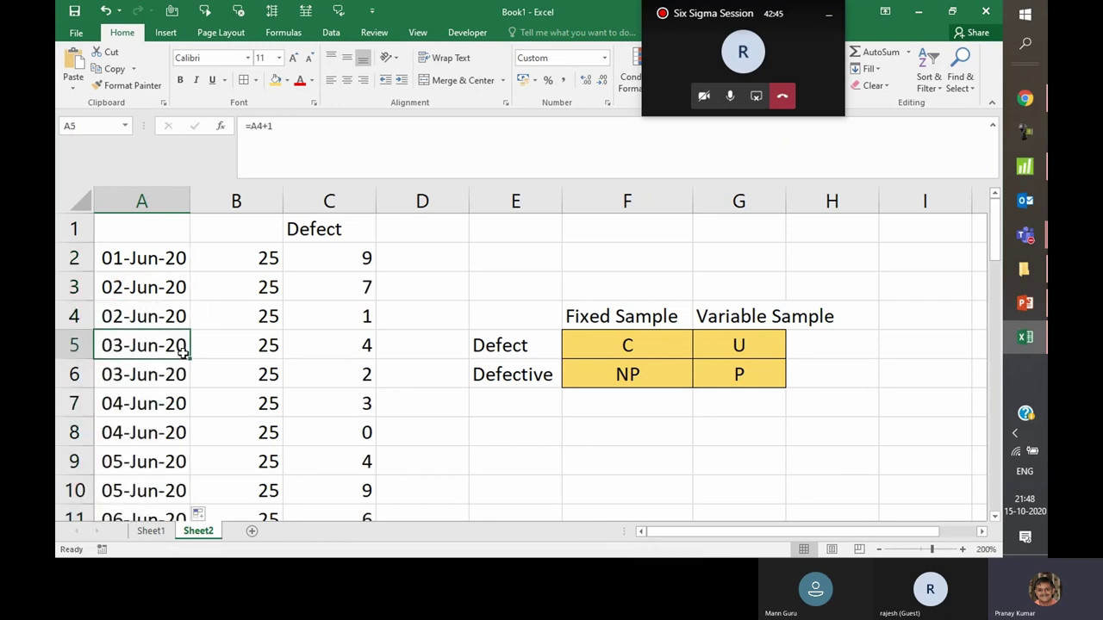
click(258, 238)
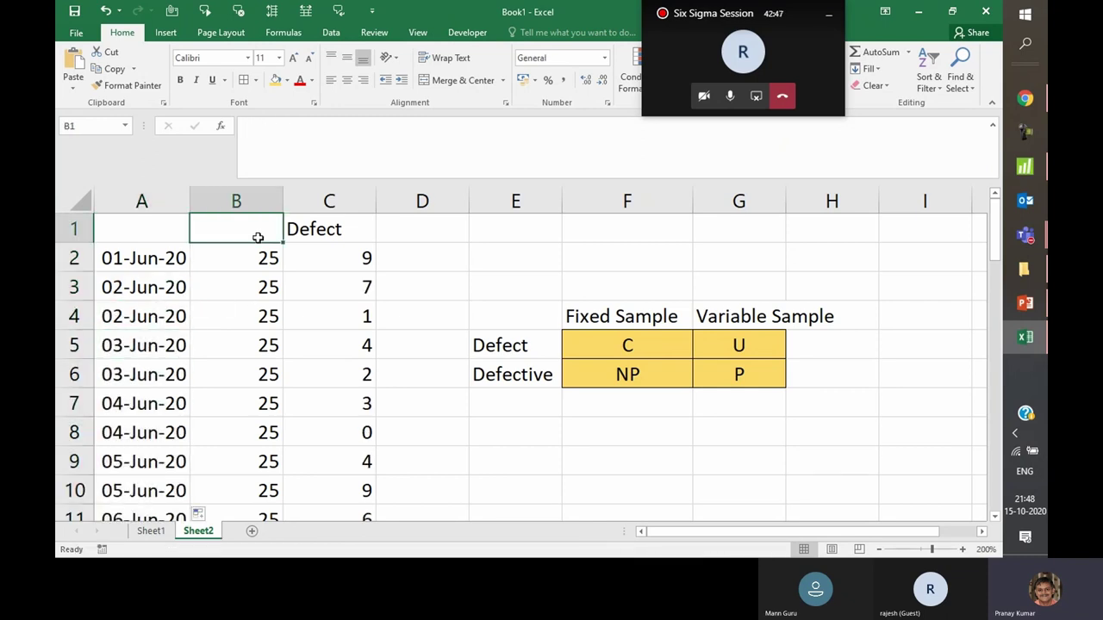
Enter the header Audit Sample in B1 and wrap the text in header cells B1 and C1
text(Audit Sample)
key(Return)
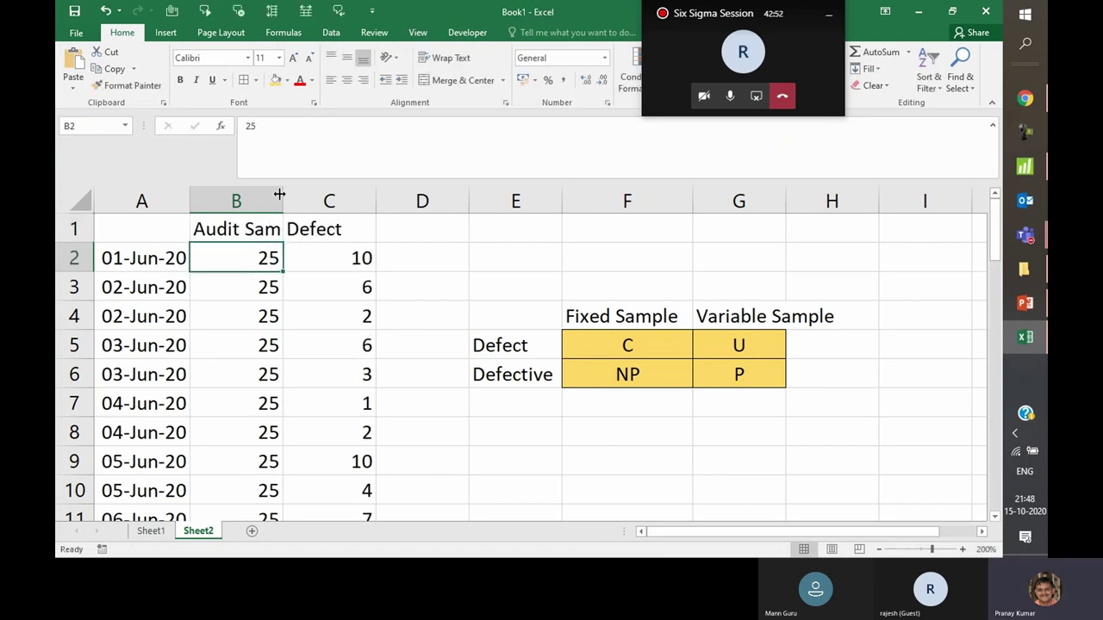
click(267, 225)
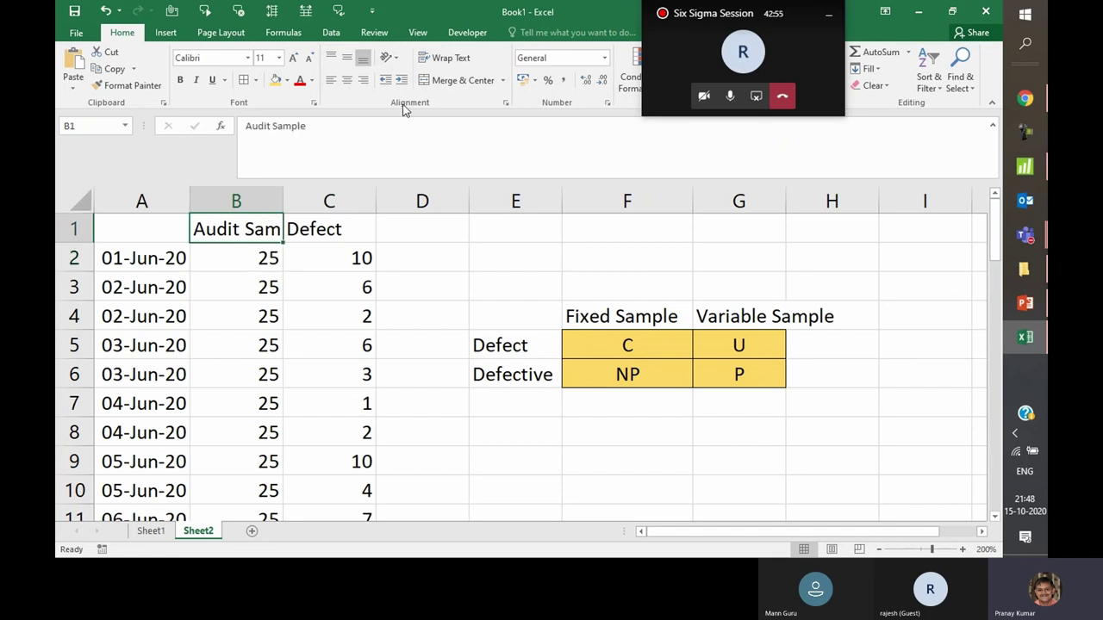
click(441, 57)
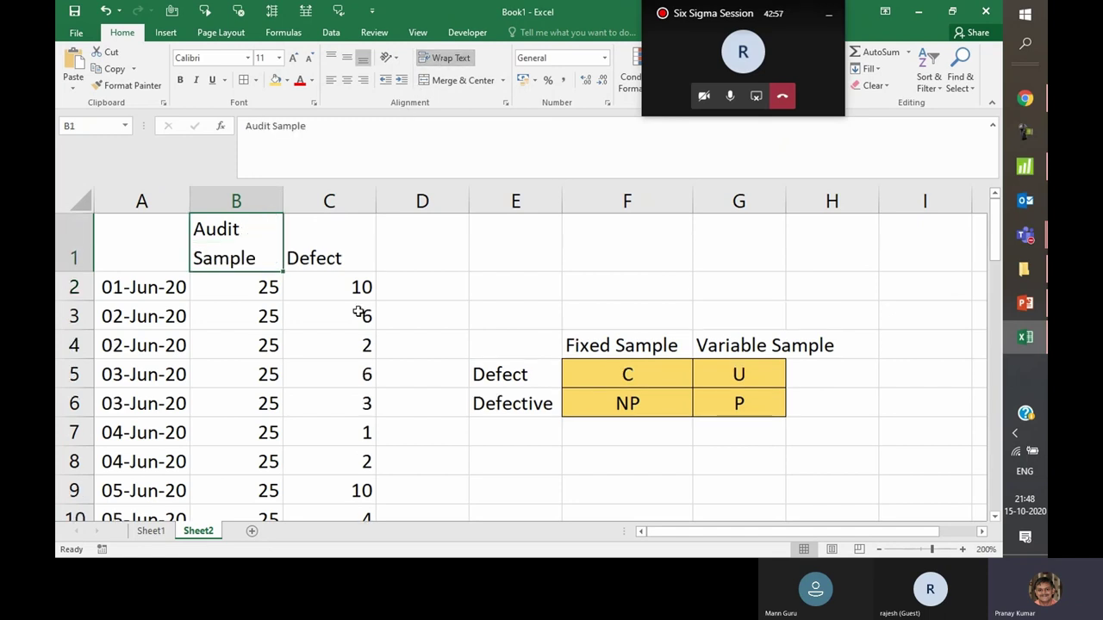
click(353, 249)
click(443, 59)
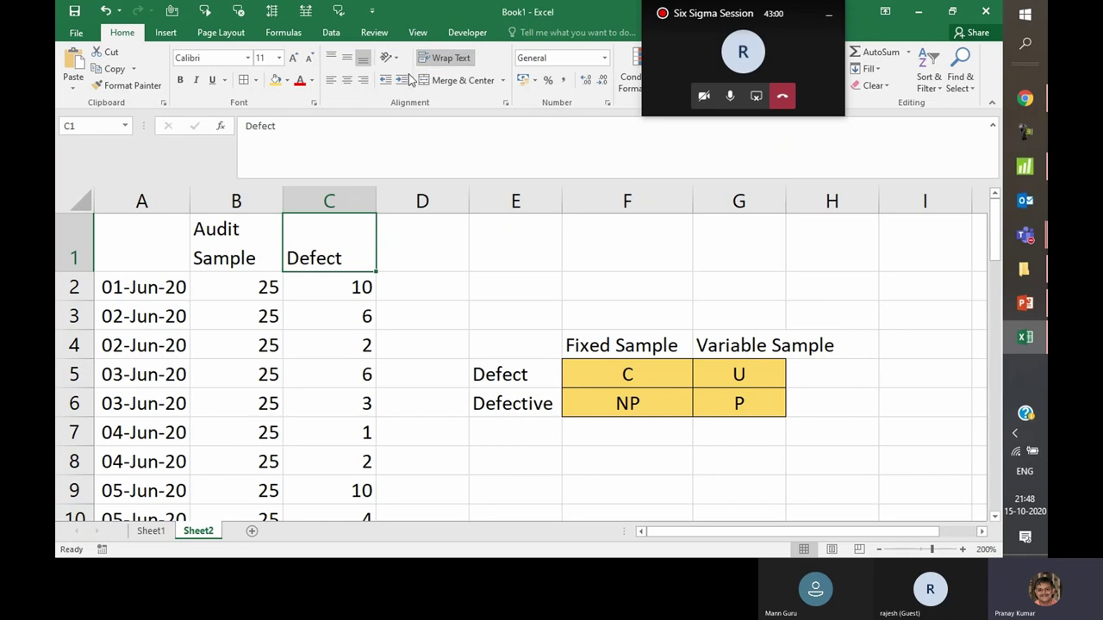
Center the contents of columns B and C horizontally and vertically
click(622, 374)
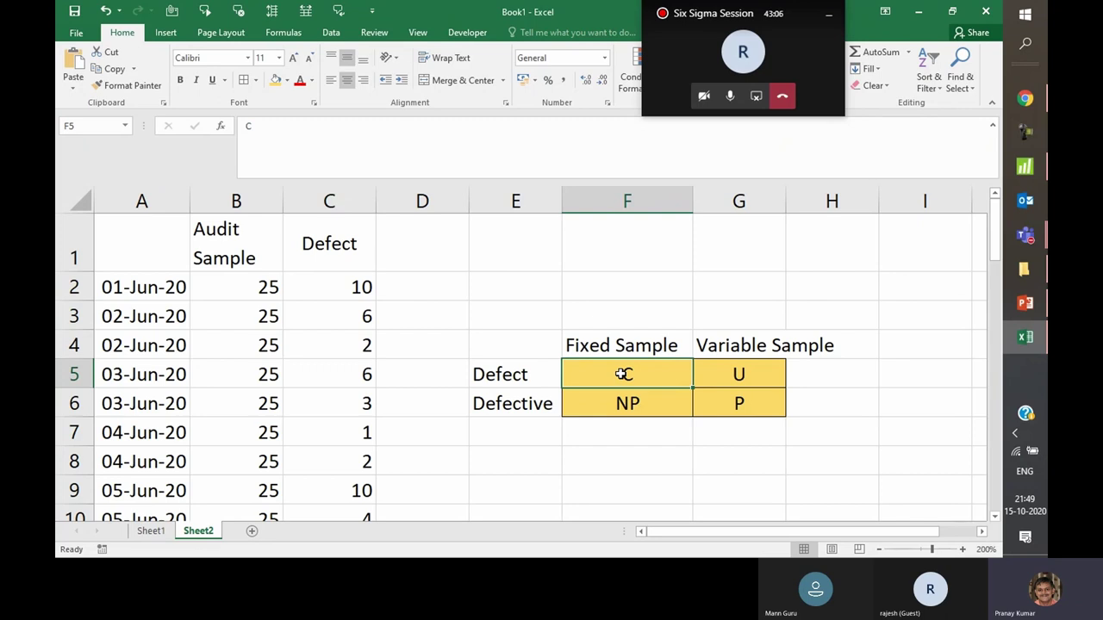
click(248, 198)
drag(248, 198, 298, 199)
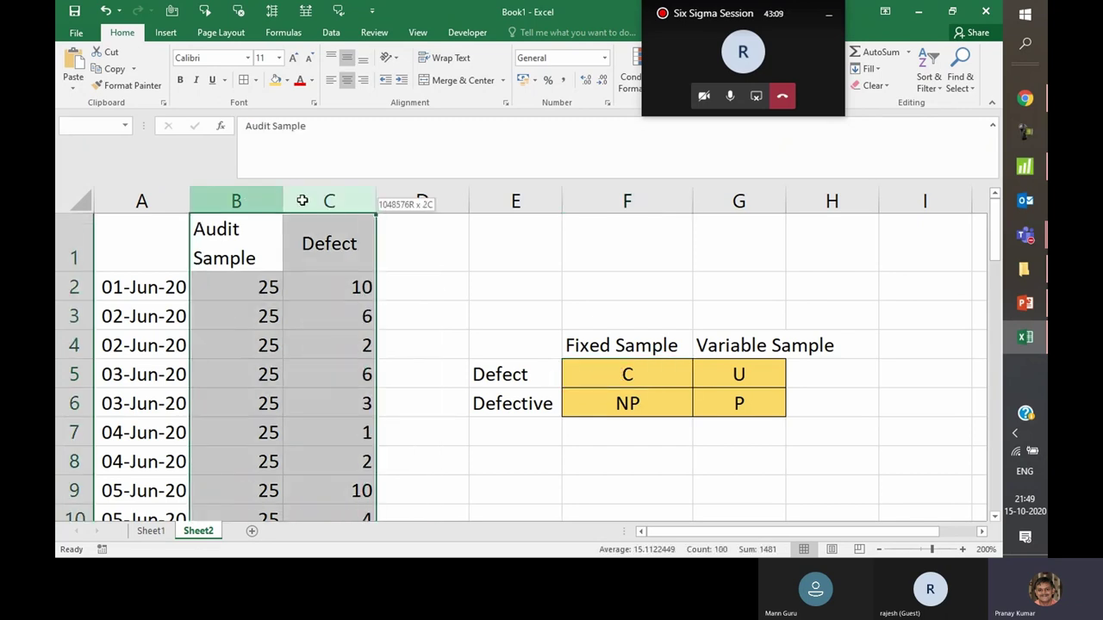
click(346, 81)
click(347, 62)
click(253, 290)
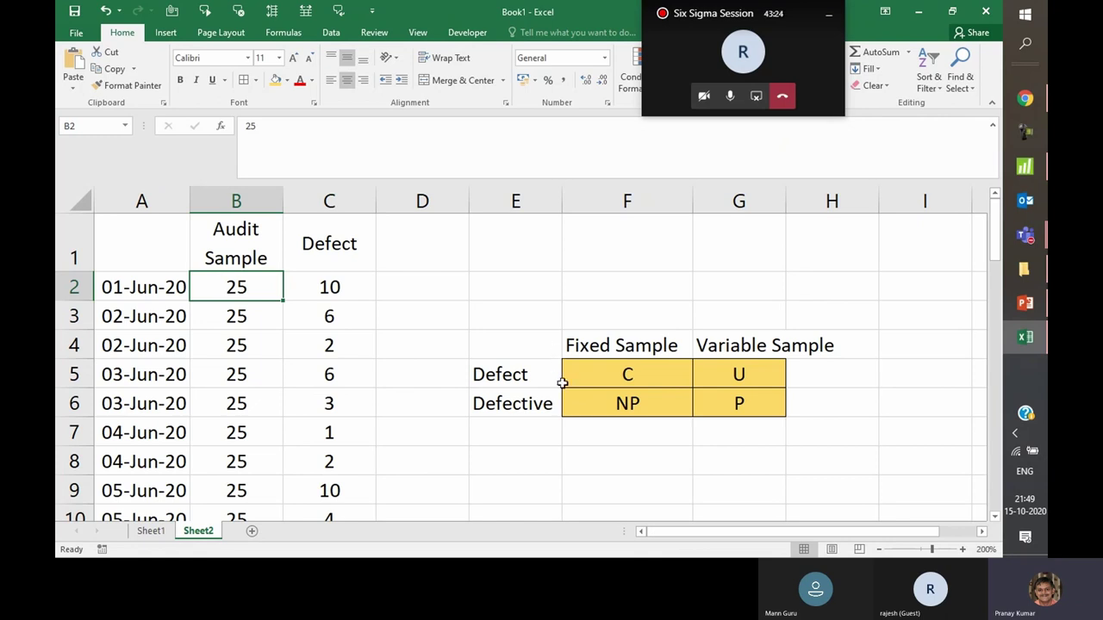
Copy the range A1:C46 and paste it into a new Minitab worksheet starting at column C1
drag(129, 243, 338, 336)
key(ctrl+c)
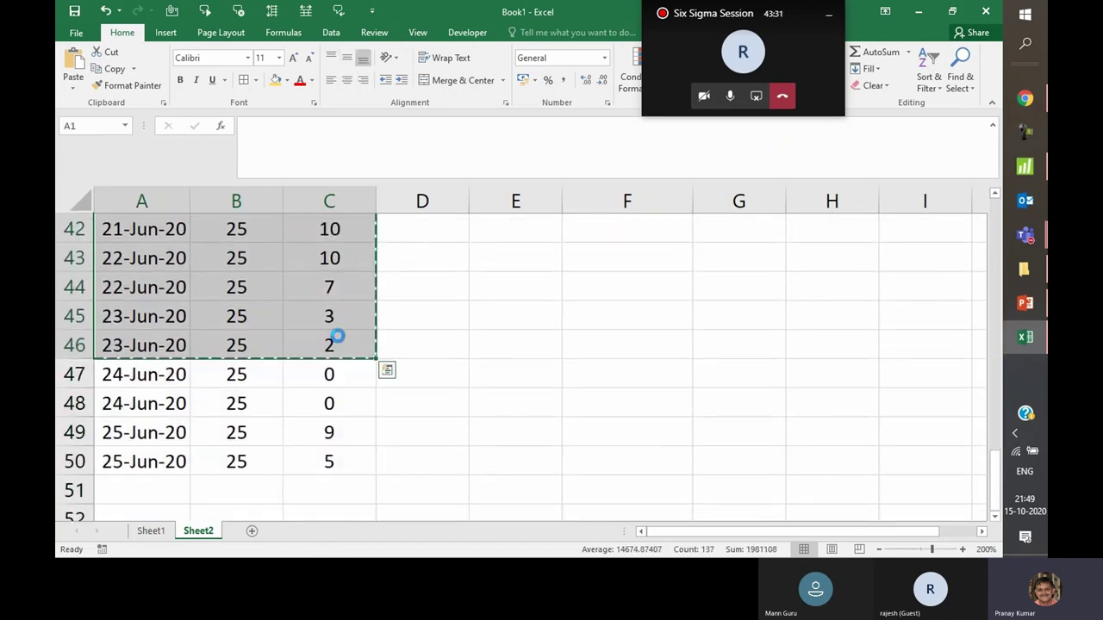
click(1026, 164)
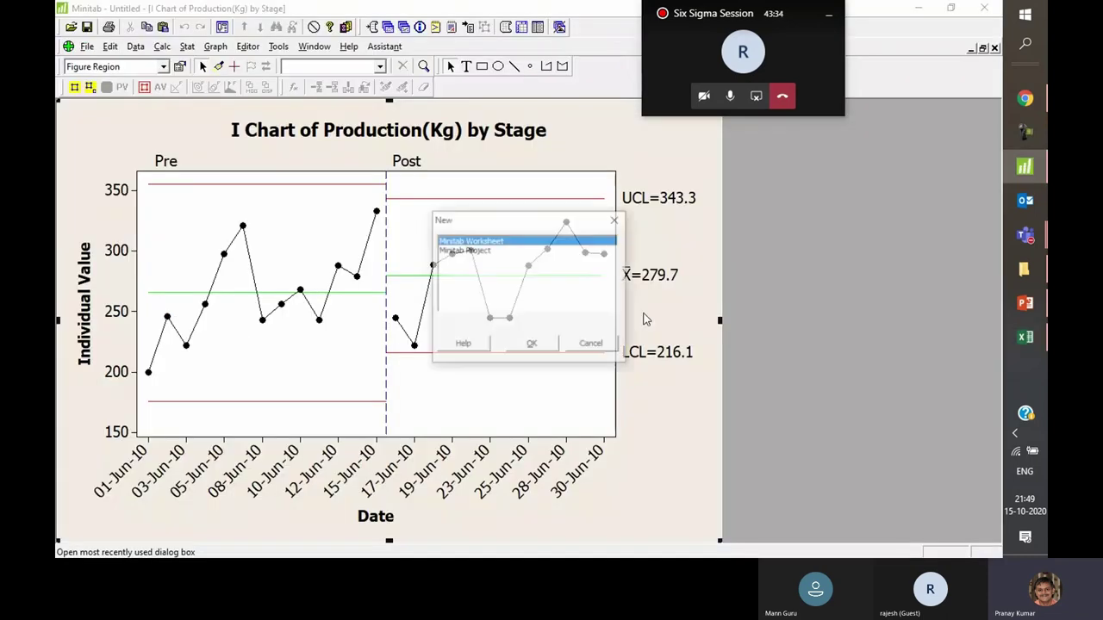
key(Return)
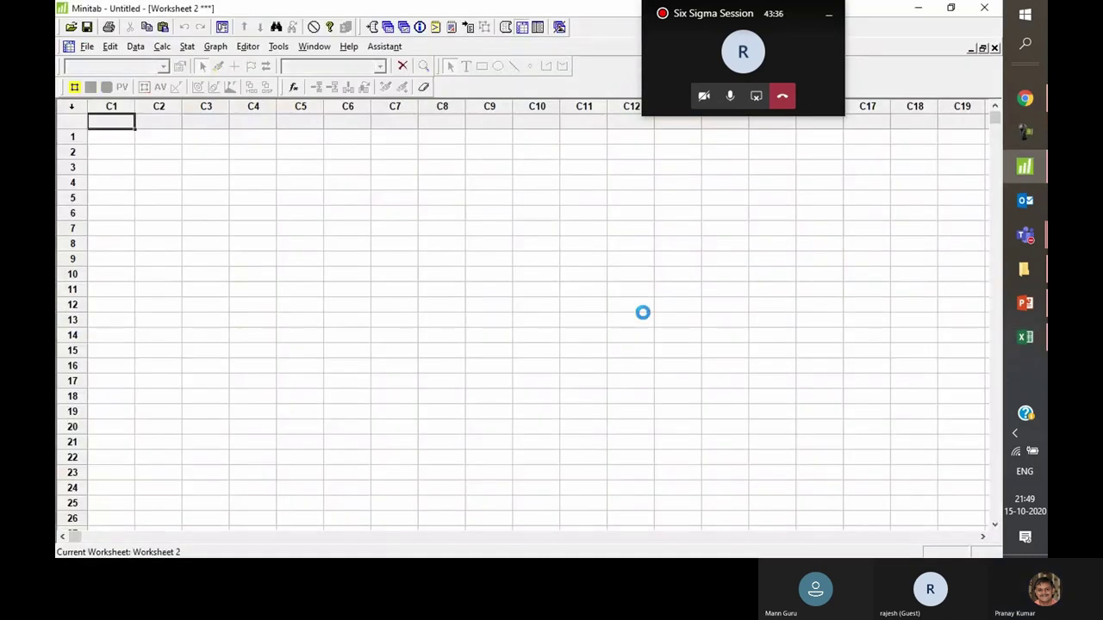
key(ctrl+v)
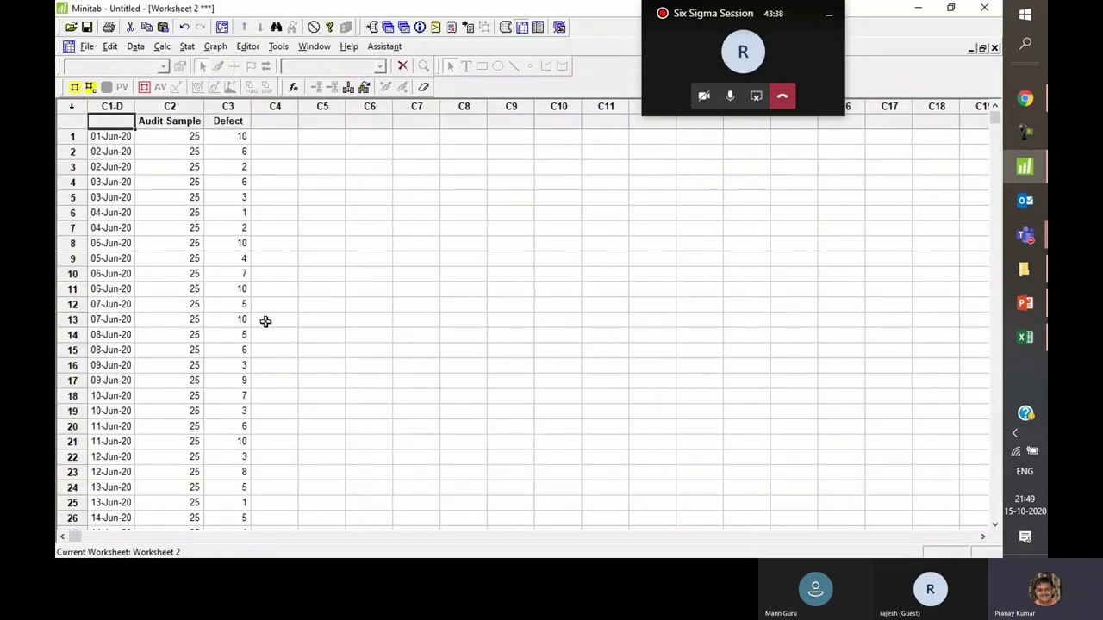
click(265, 321)
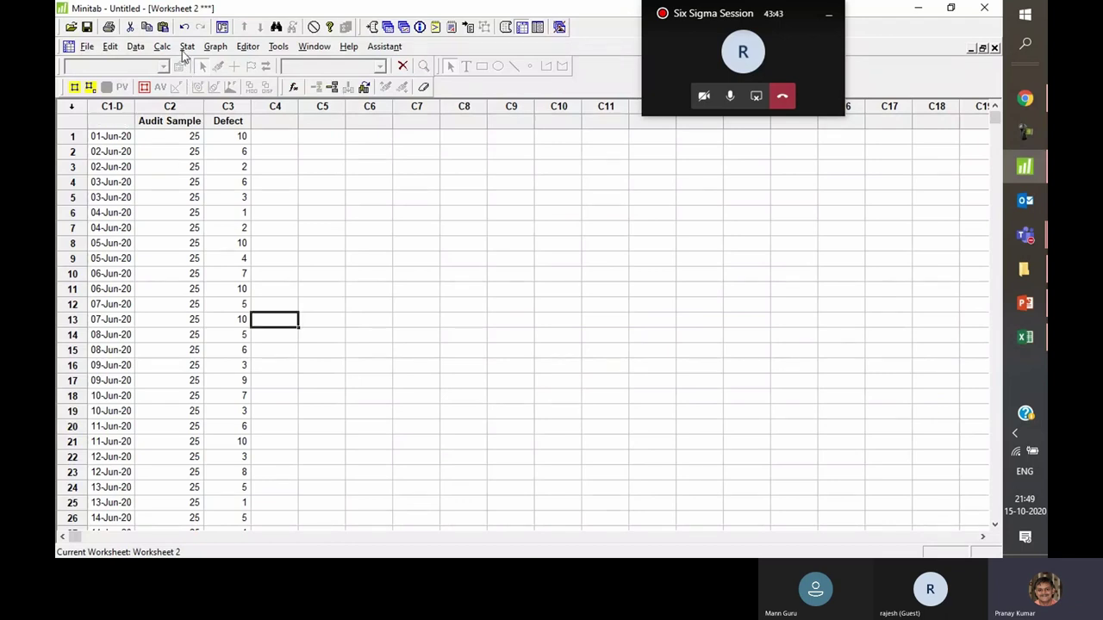
Start a C attributes control chart with the Defect column as its variable
click(185, 49)
mouse_move(235, 129)
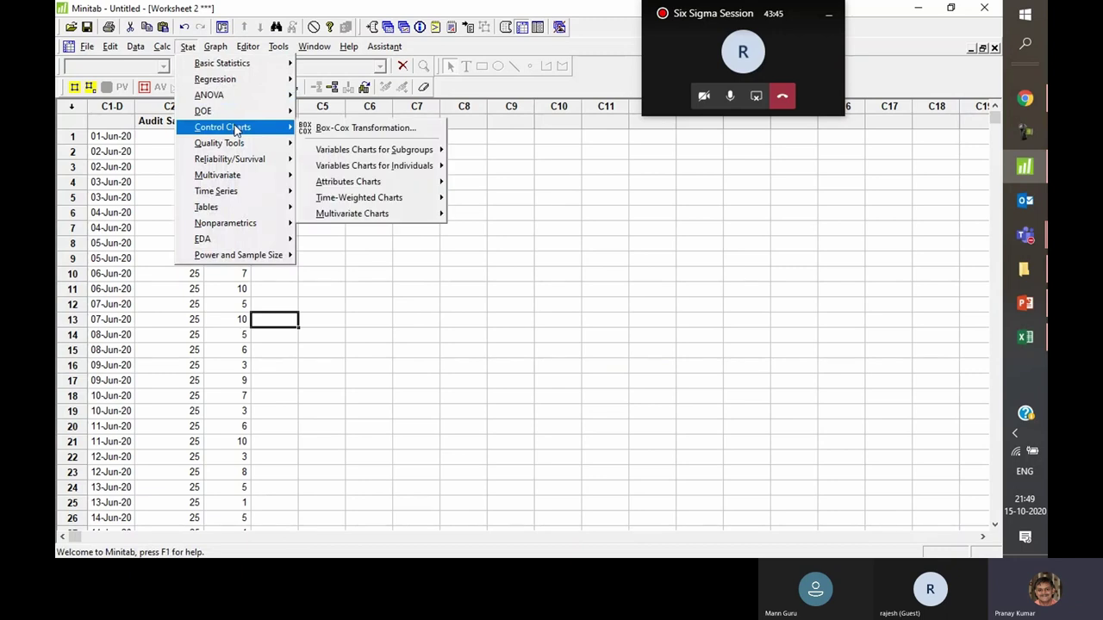
mouse_move(431, 187)
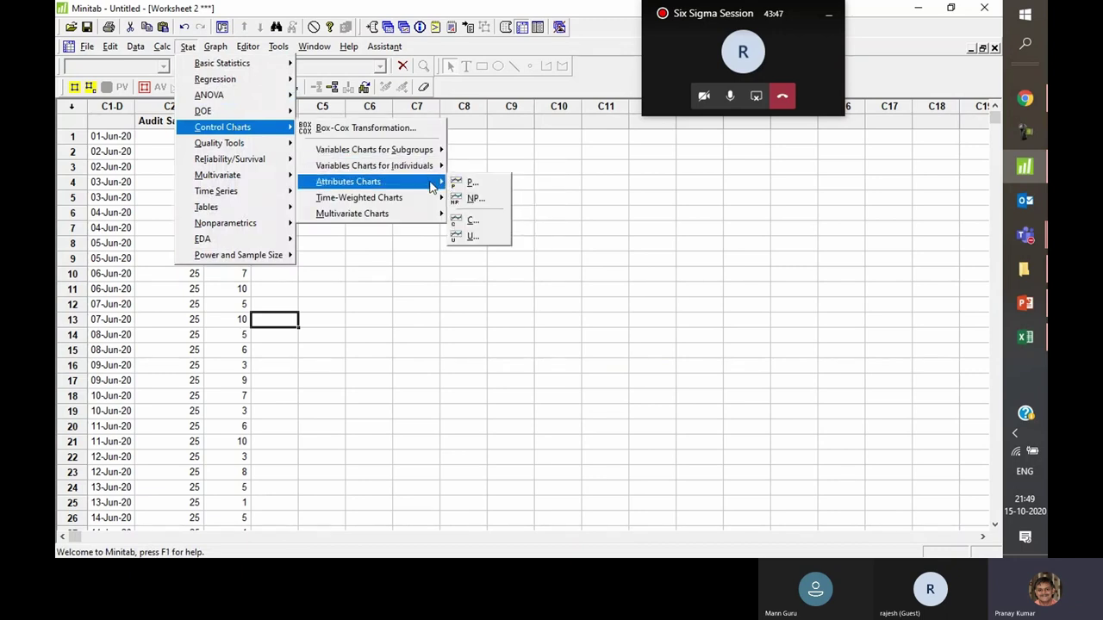
click(482, 221)
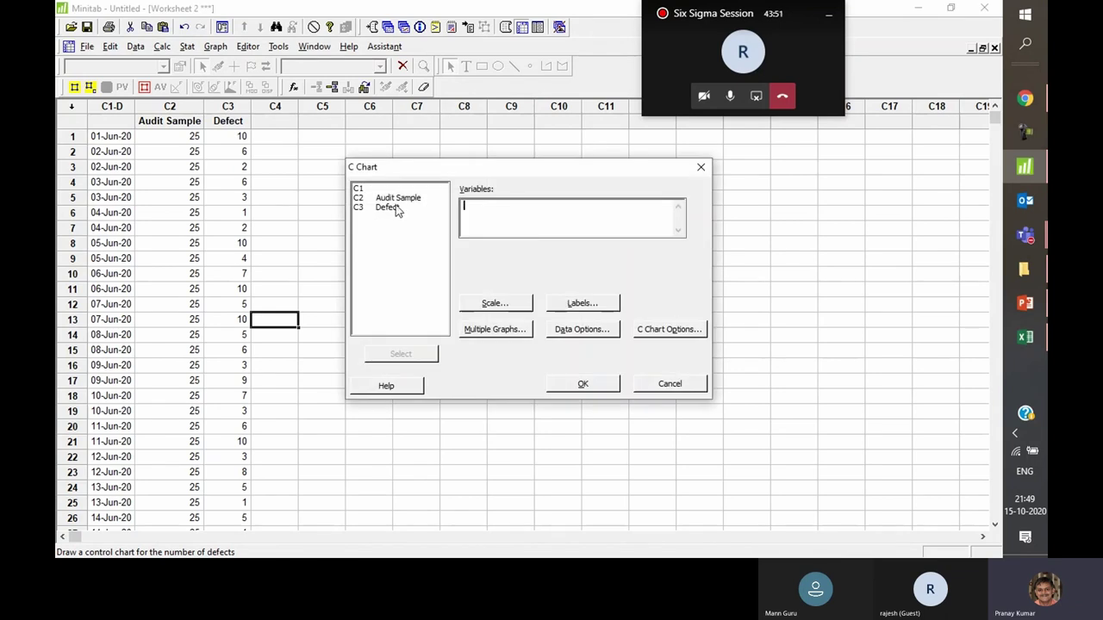
click(404, 211)
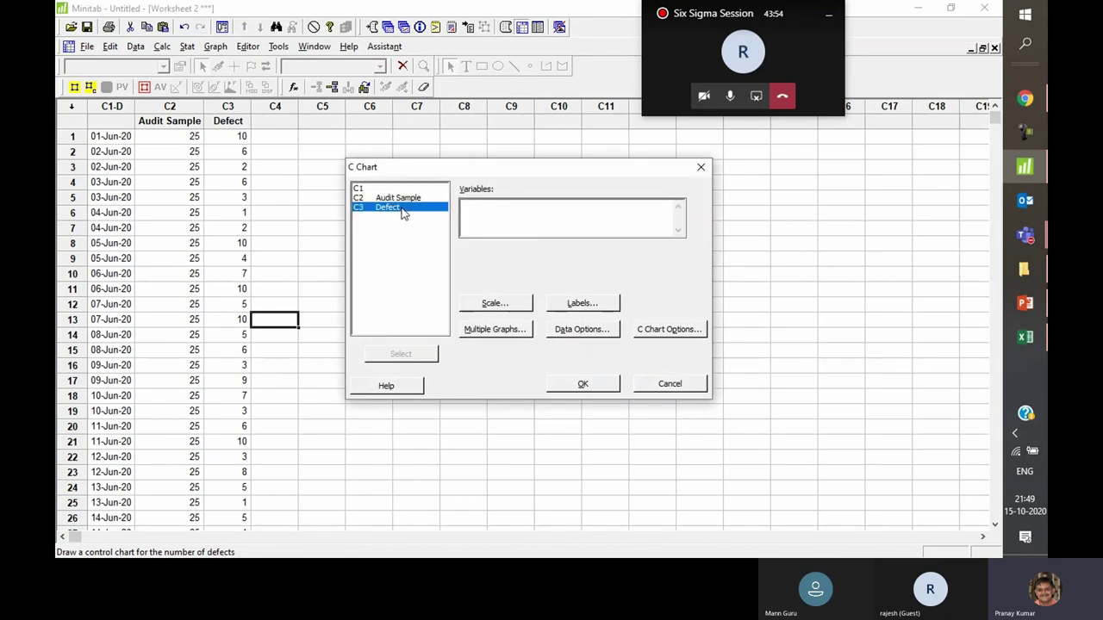
double_click(403, 212)
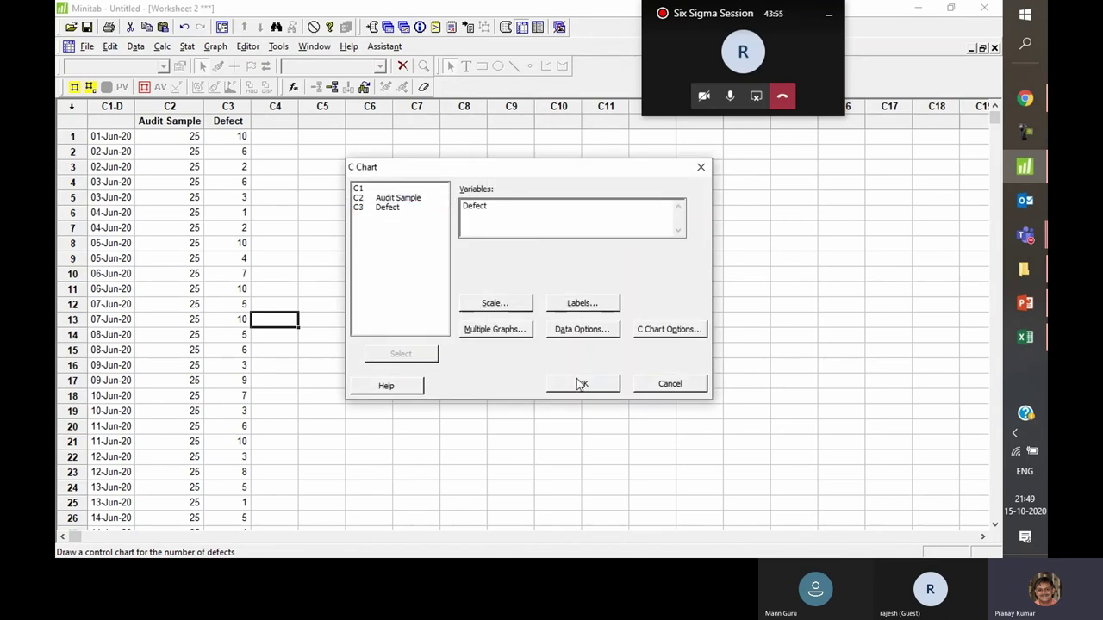
Stamp the chart's X scale with the dates in column C1 and create the C chart
click(498, 304)
click(520, 222)
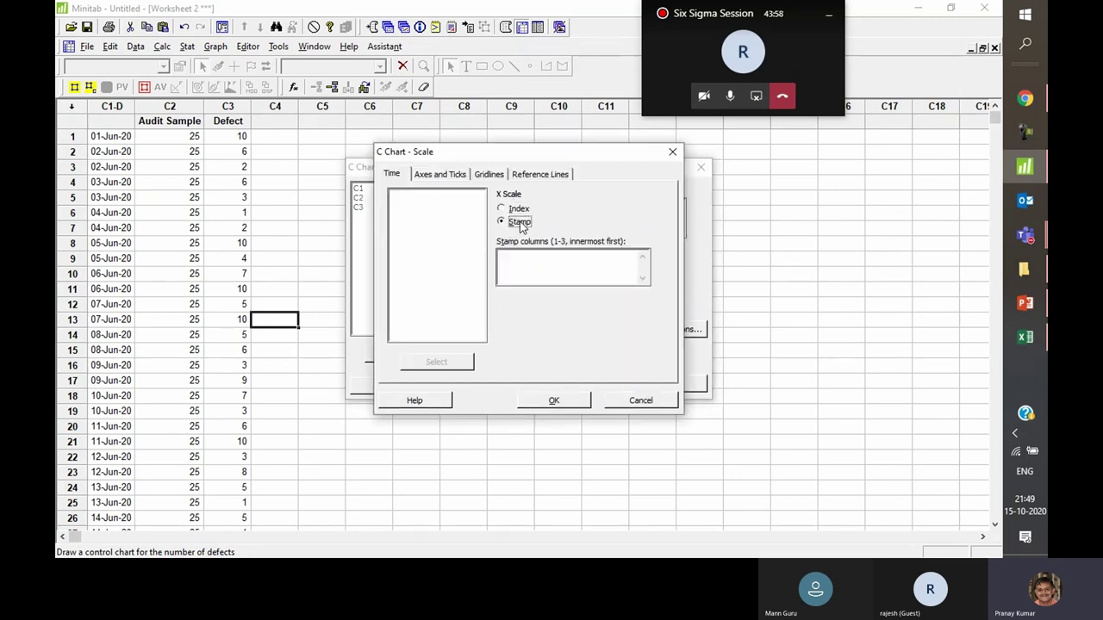
click(524, 267)
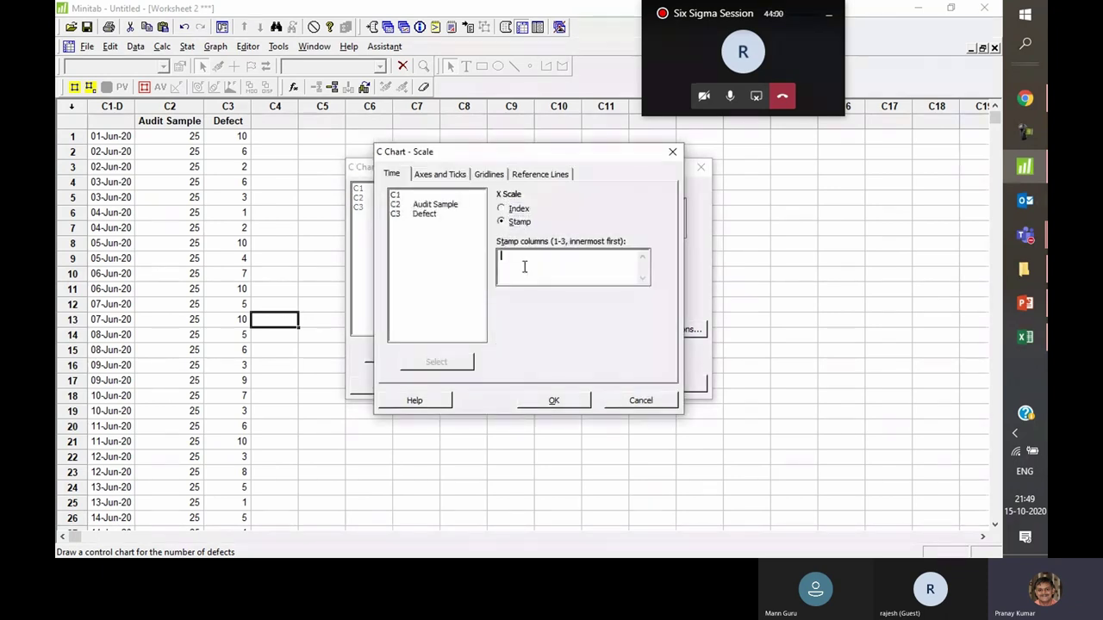
double_click(424, 197)
click(571, 402)
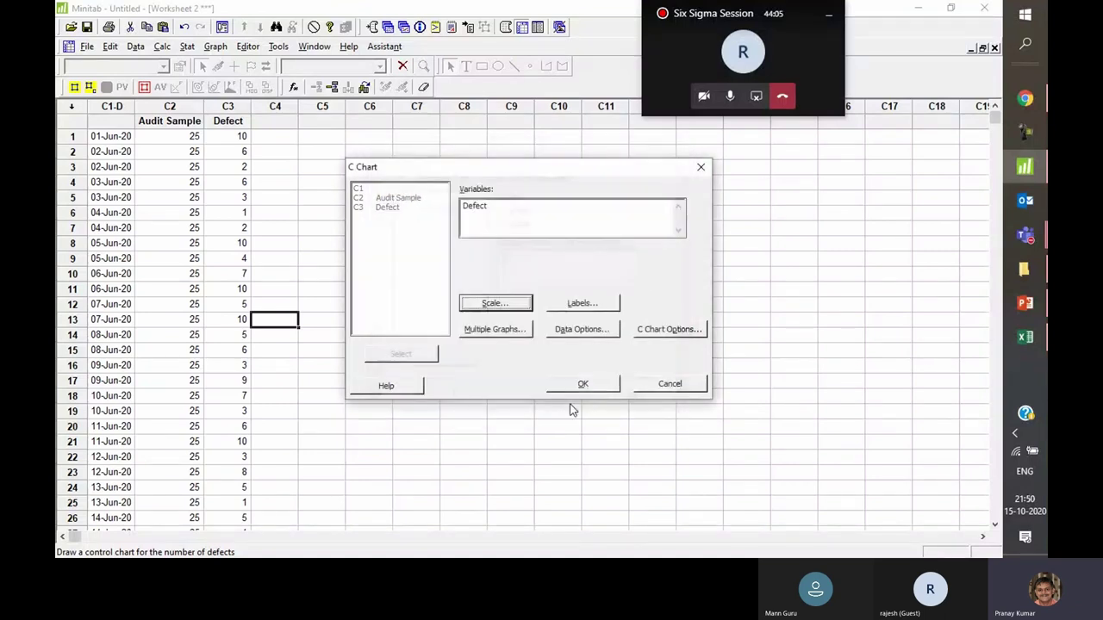
click(583, 384)
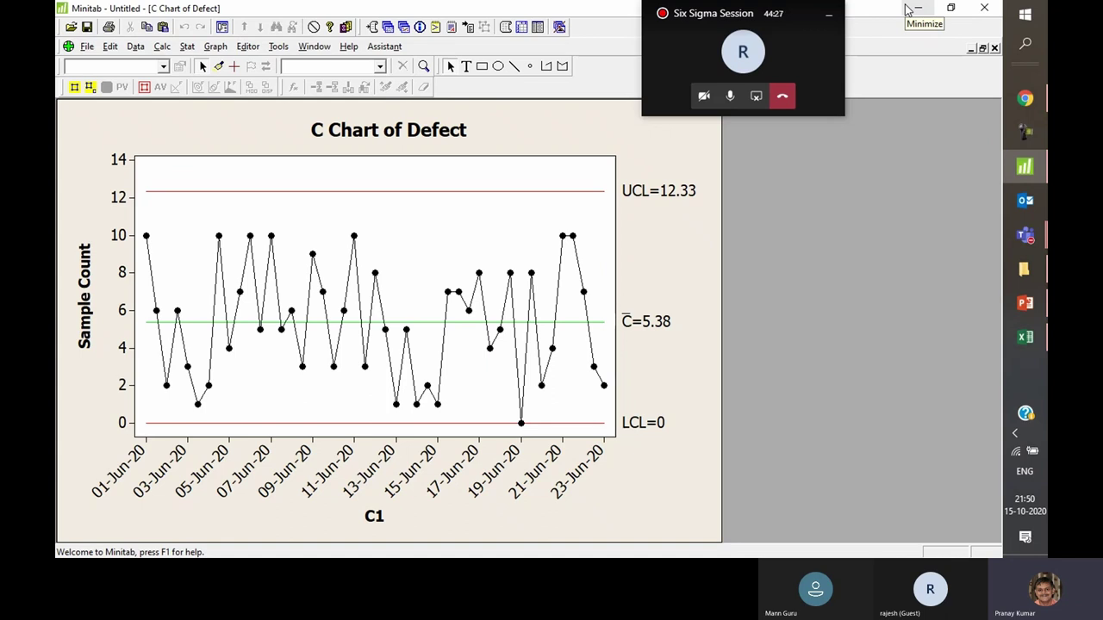
Restore the chart window, switch back to Excel and enter the header Var Sample in D1 of Sheet2
click(971, 48)
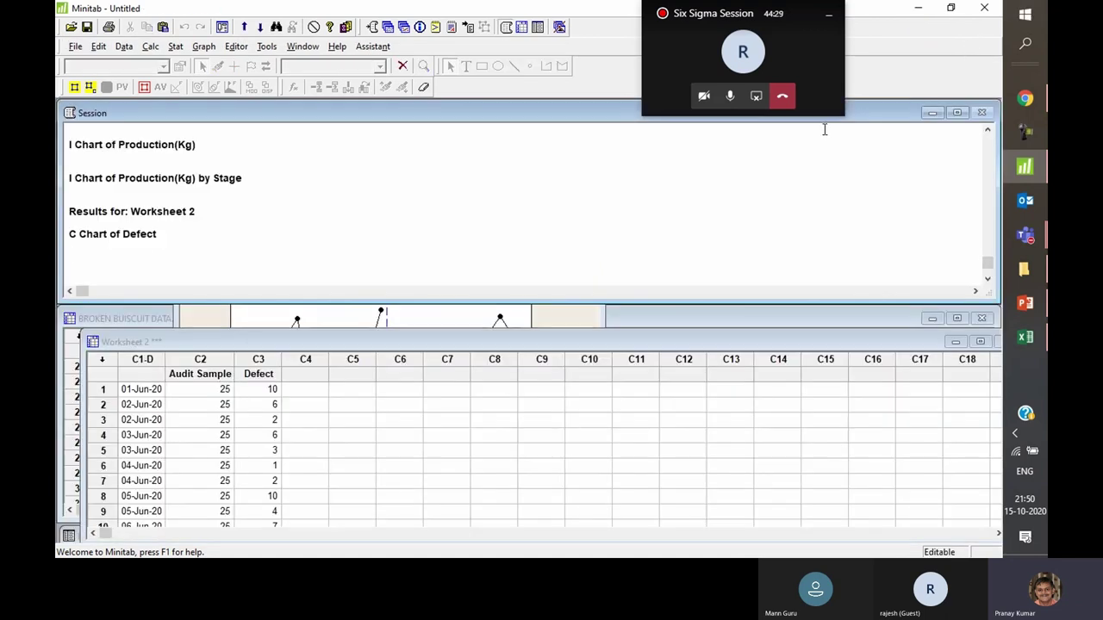
click(1024, 337)
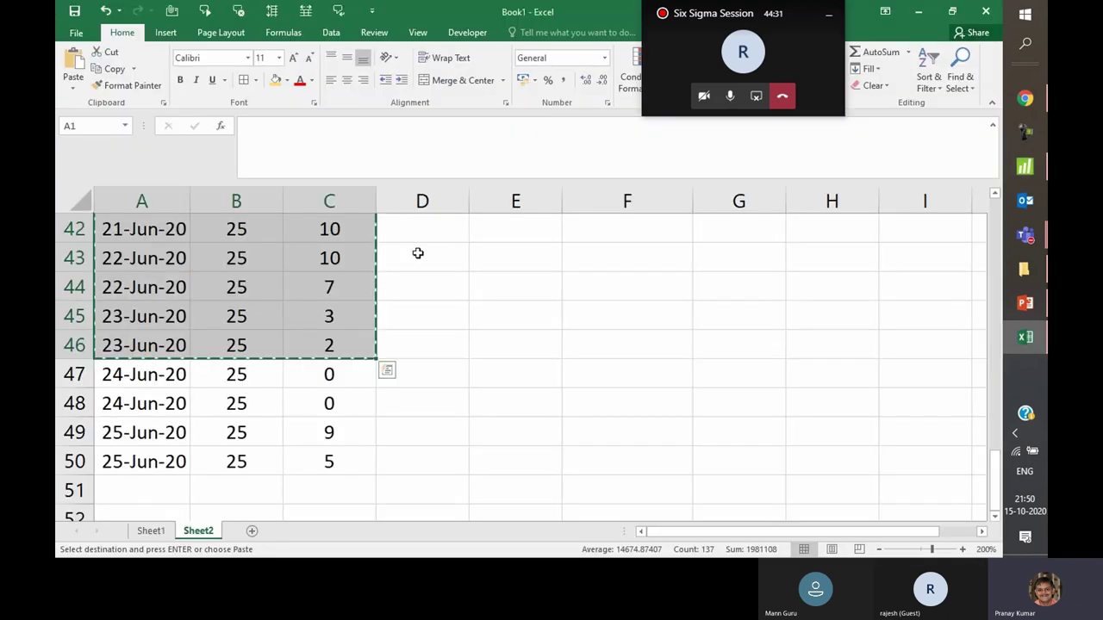
scroll(379, 267, up, 14)
click(393, 264)
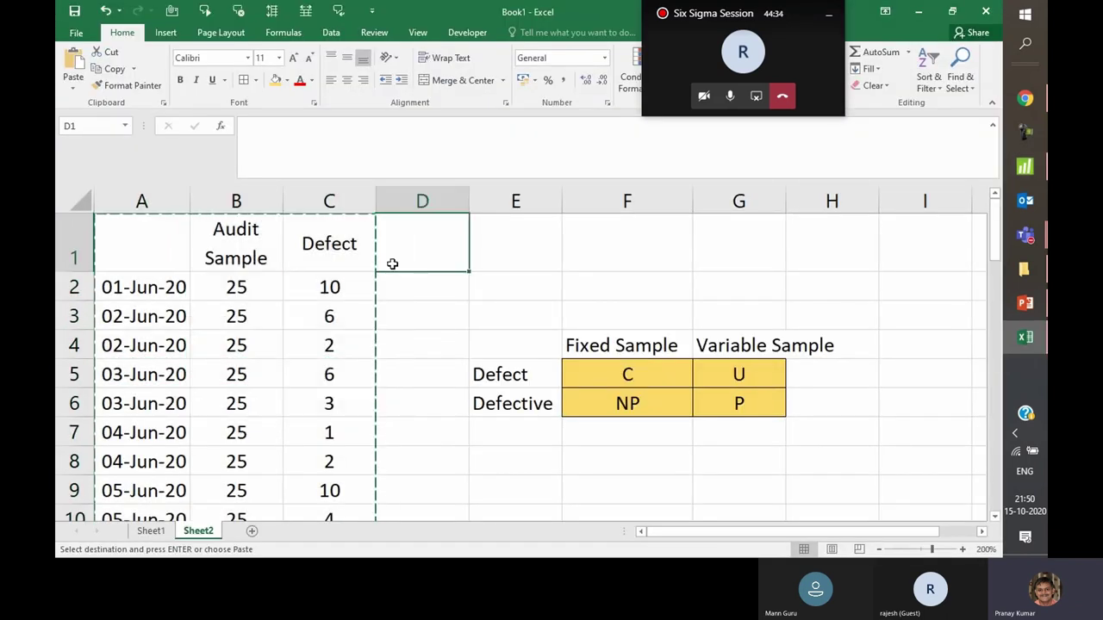
text(Var Sa)
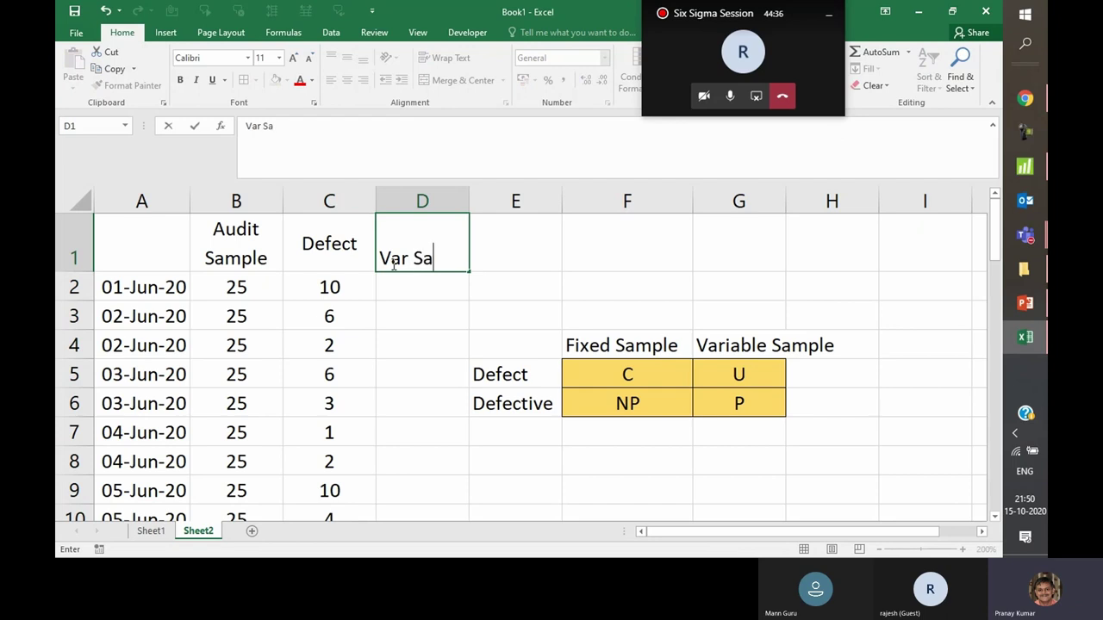
text(mple)
key(Return)
Enter =RANDBETWEEN(25,31) in D2 and fill it down column D alongside the data
text(=rand)
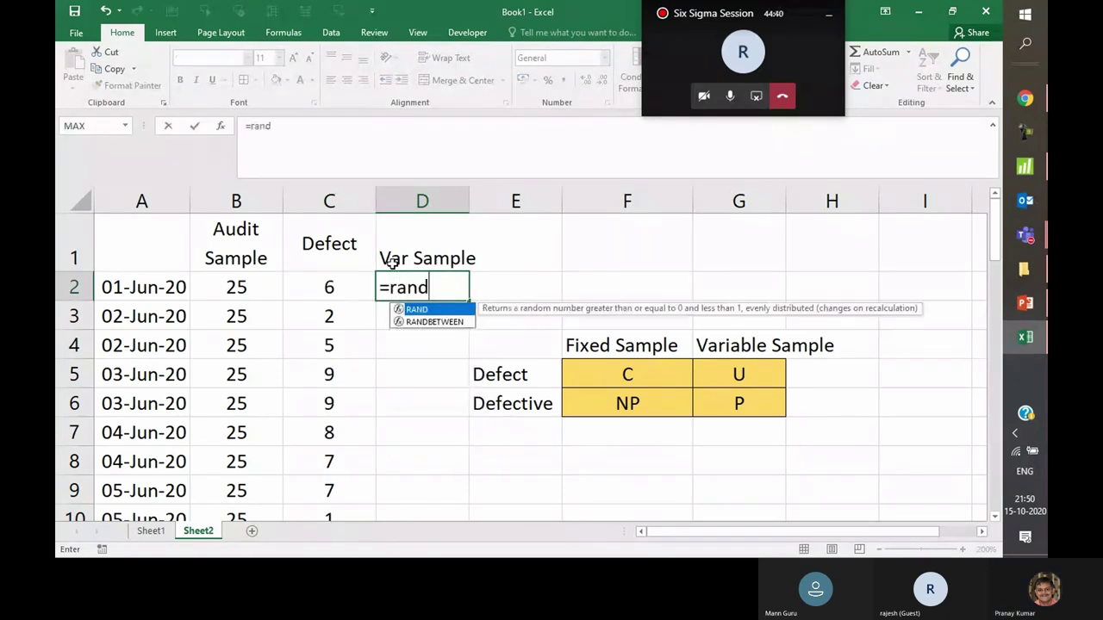
text(between()
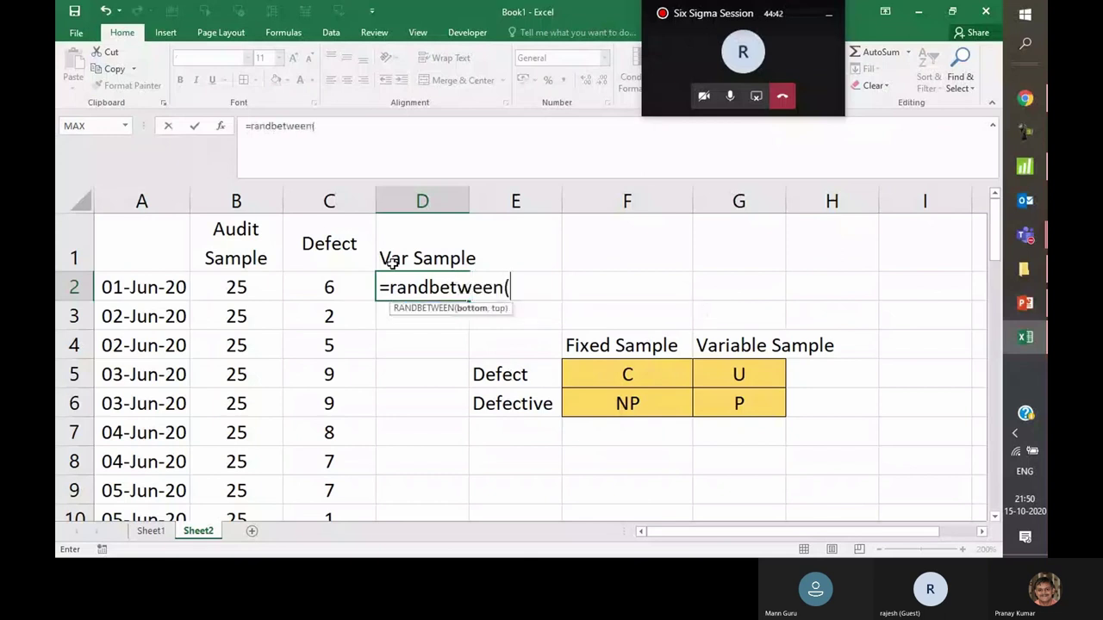
text(25)
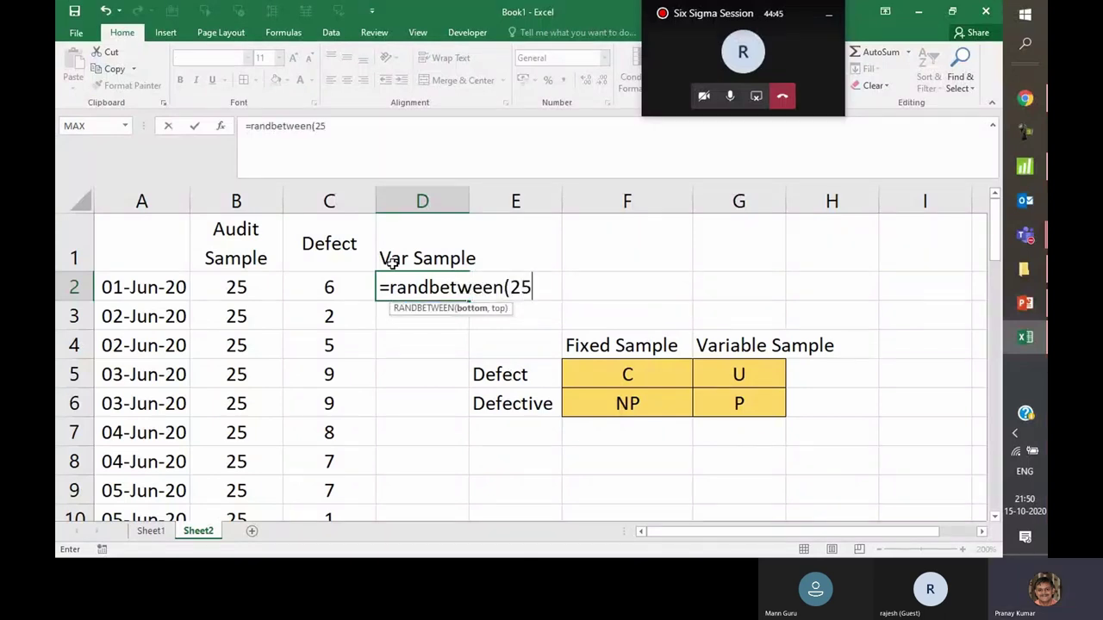
text(,)
text(31))
key(Return)
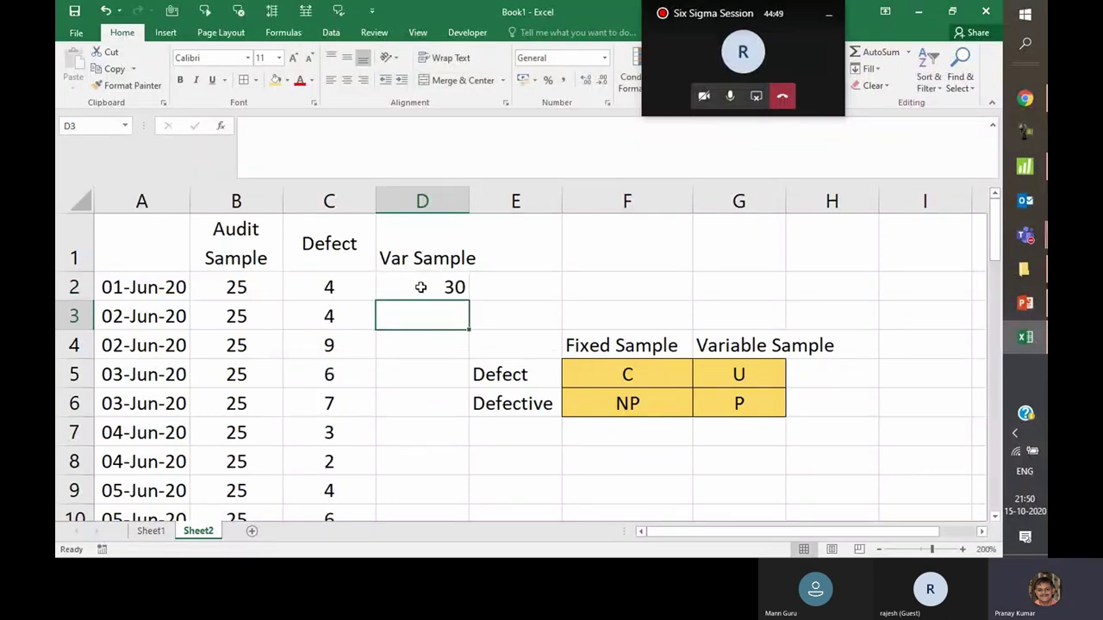
click(448, 287)
double_click(468, 300)
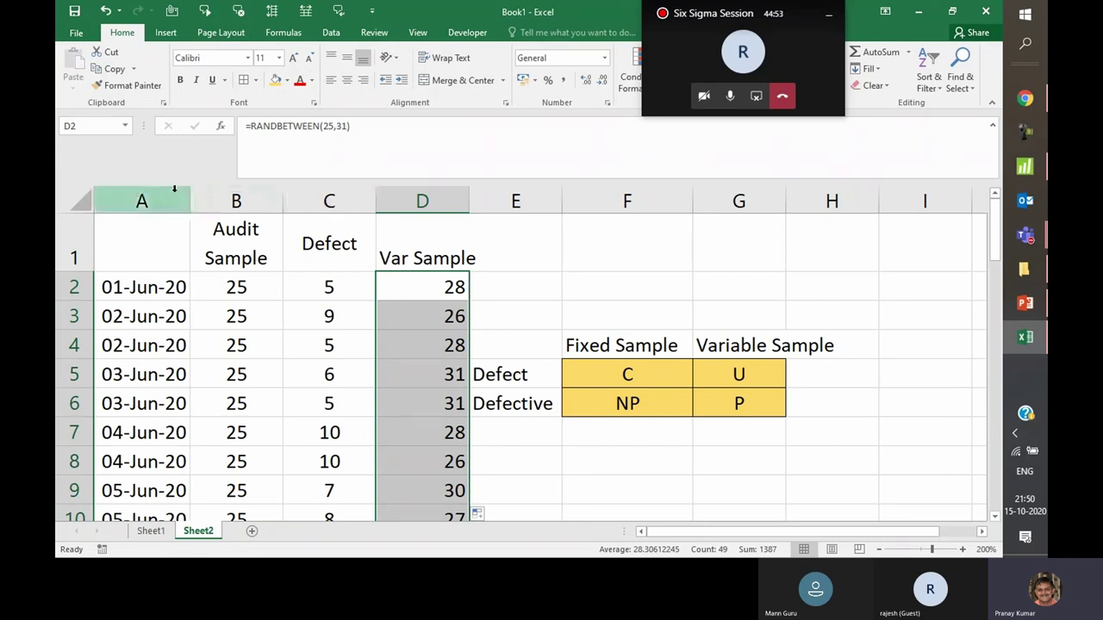
Copy columns A to D into Minitab's Worksheet 2 starting at column C5 and maximize the worksheet
drag(174, 188, 441, 202)
key(ctrl+c)
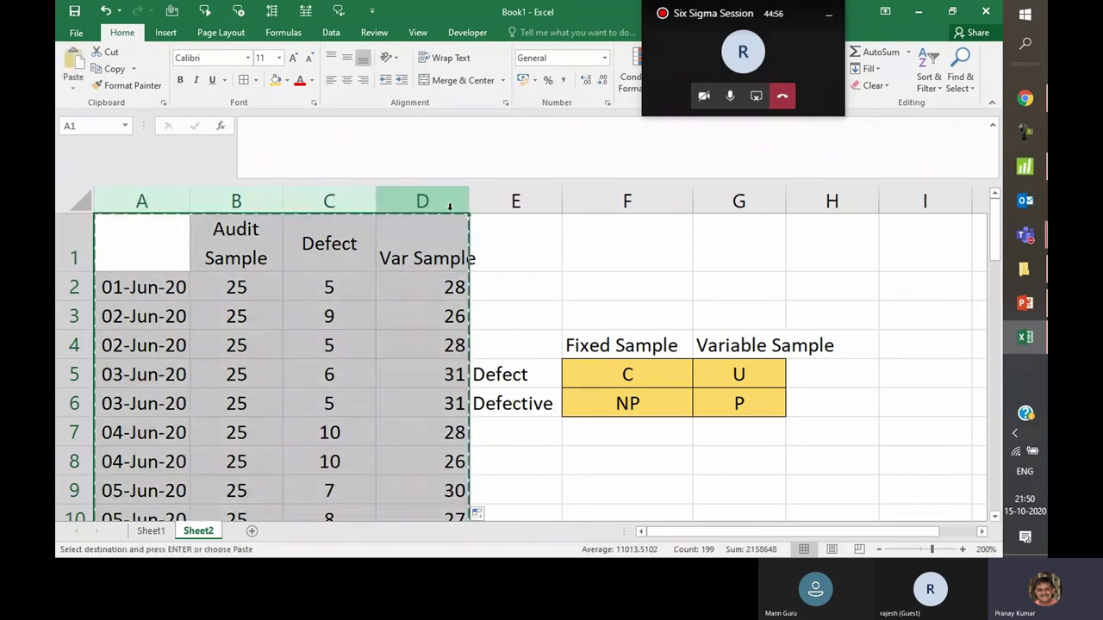
key(alt+Tab)
click(360, 375)
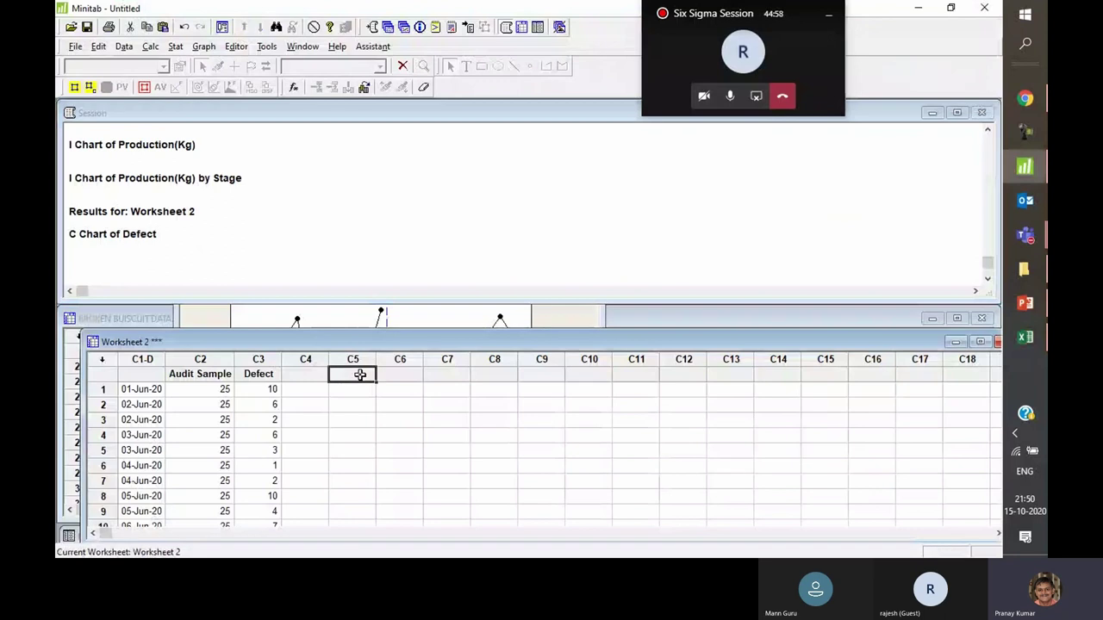
key(ctrl+v)
click(414, 421)
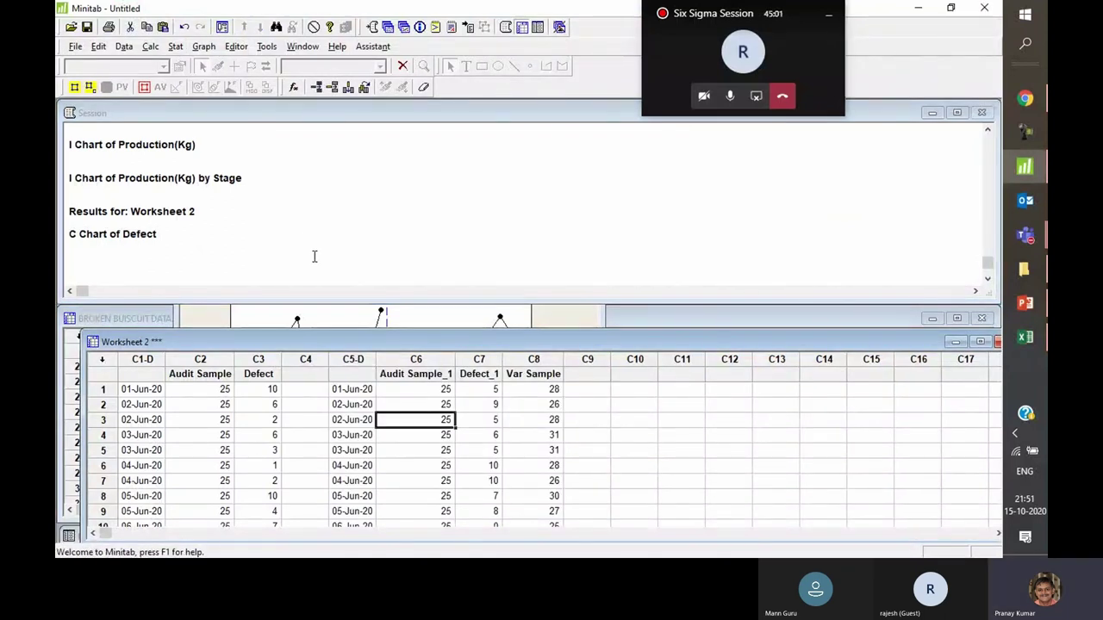
double_click(315, 341)
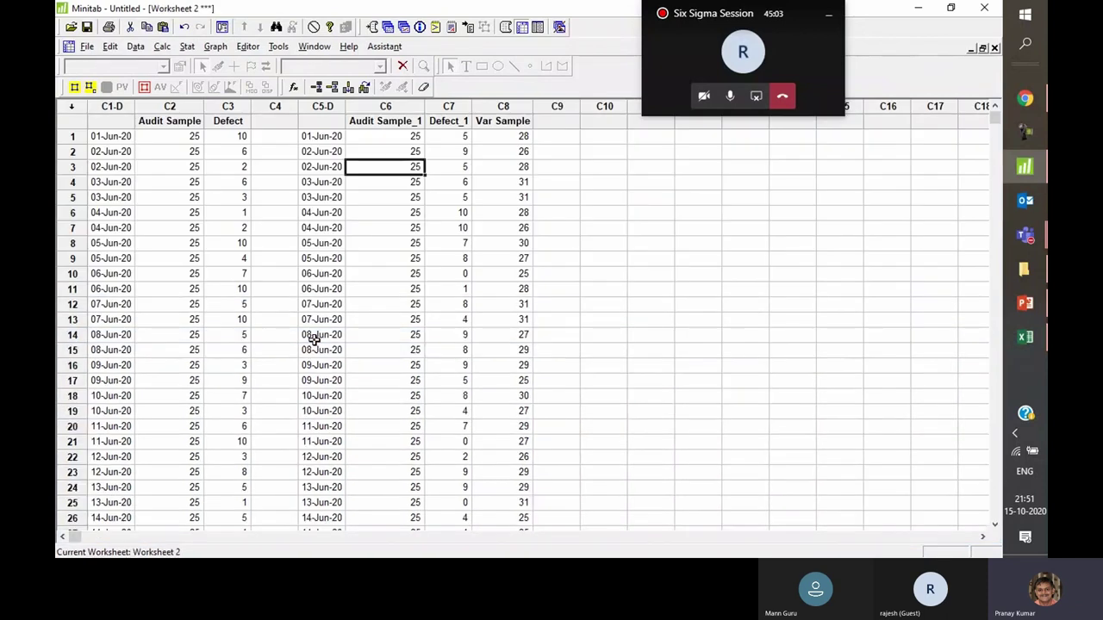
Create a U chart of Defect_1 using the Var Sample column as subgroup sizes
click(187, 46)
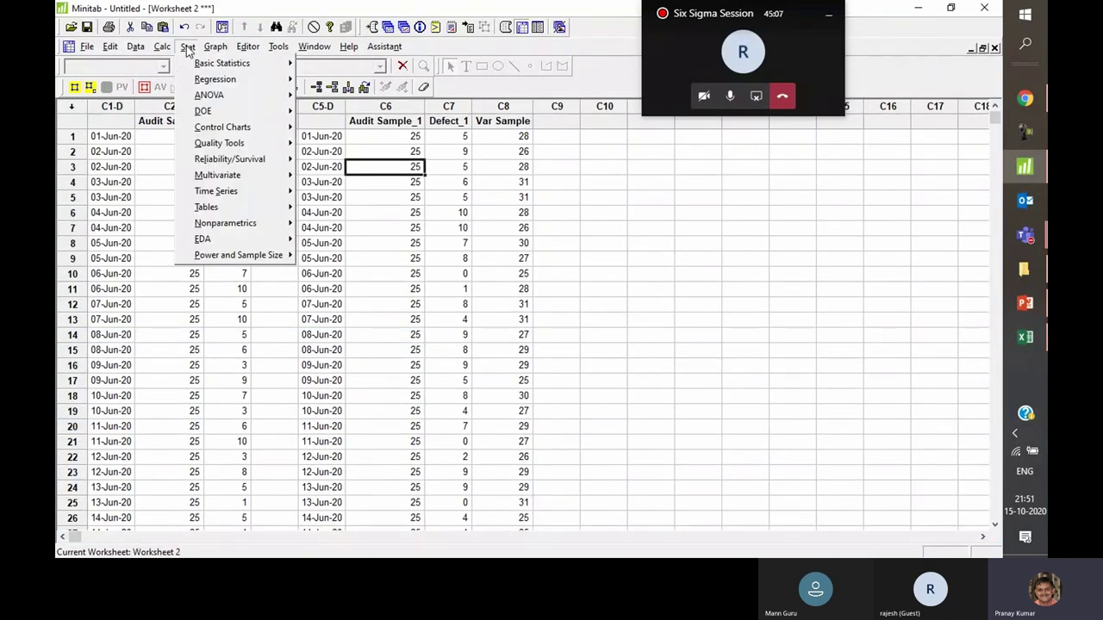
mouse_move(259, 126)
mouse_move(389, 184)
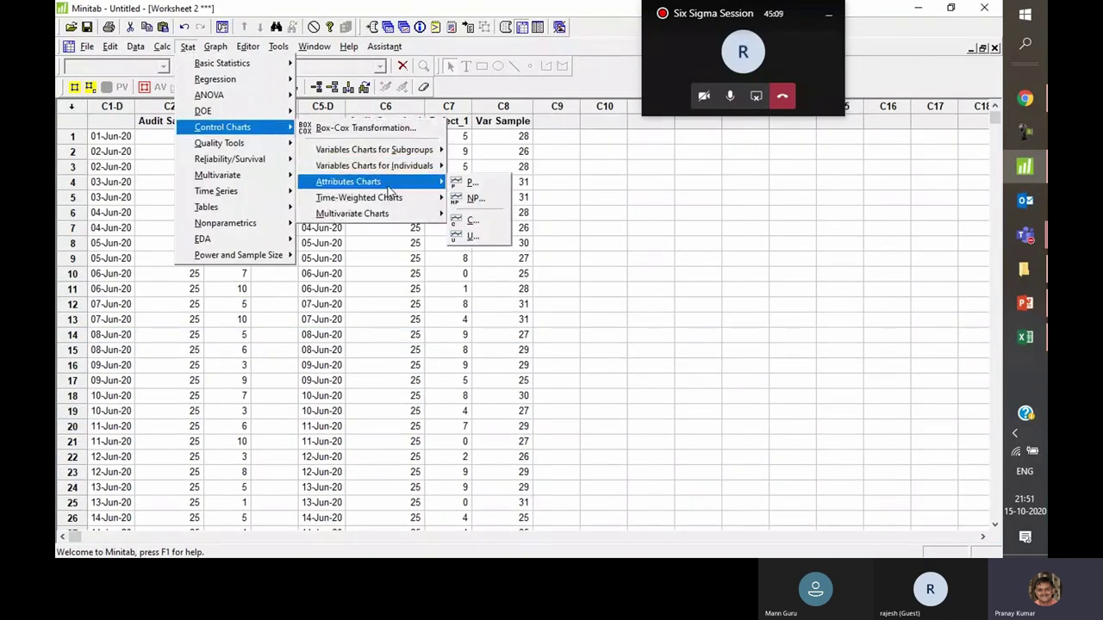
click(487, 237)
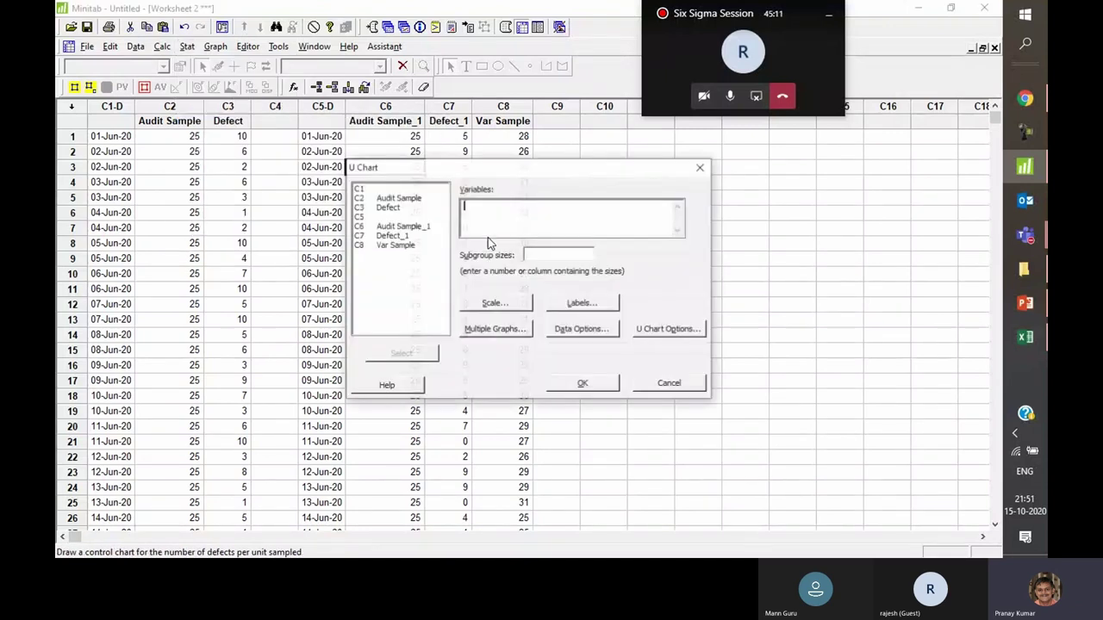
double_click(394, 236)
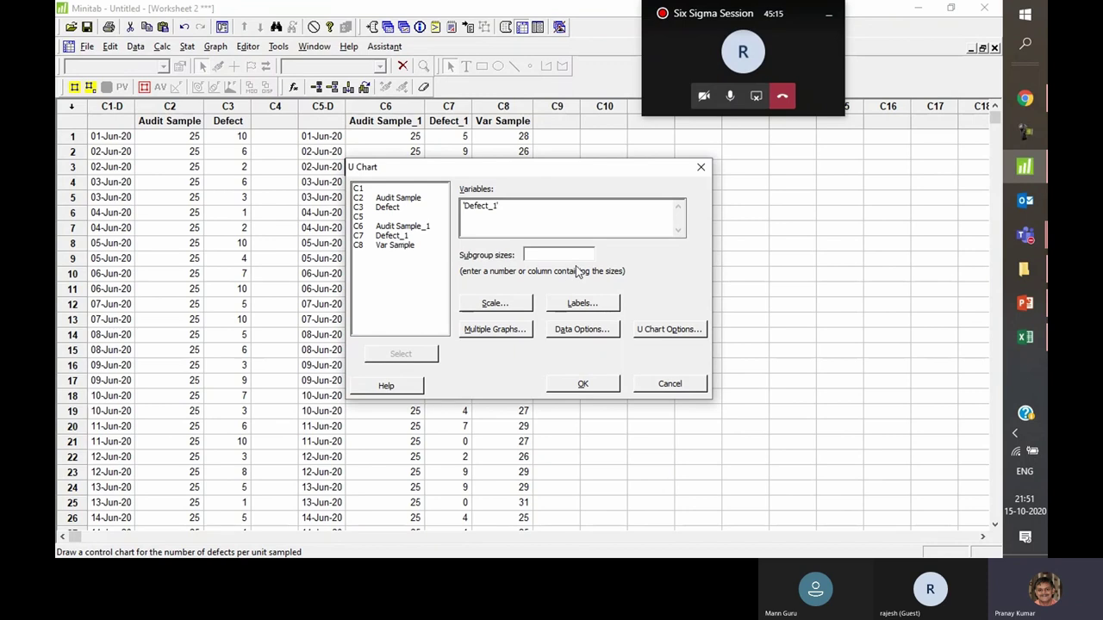
click(558, 254)
double_click(394, 226)
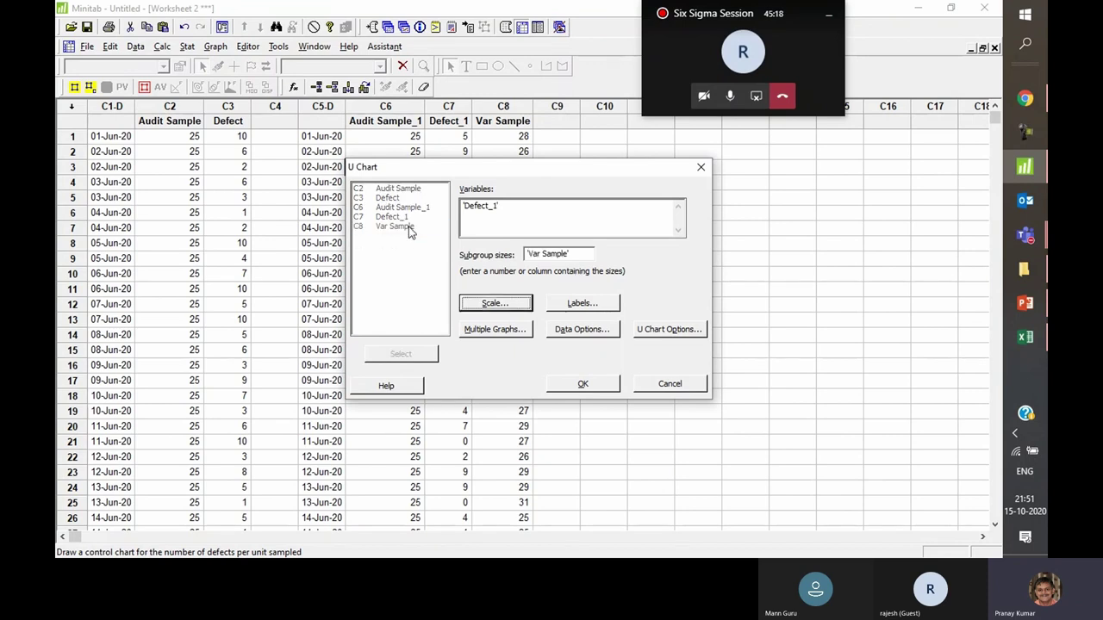
click(572, 383)
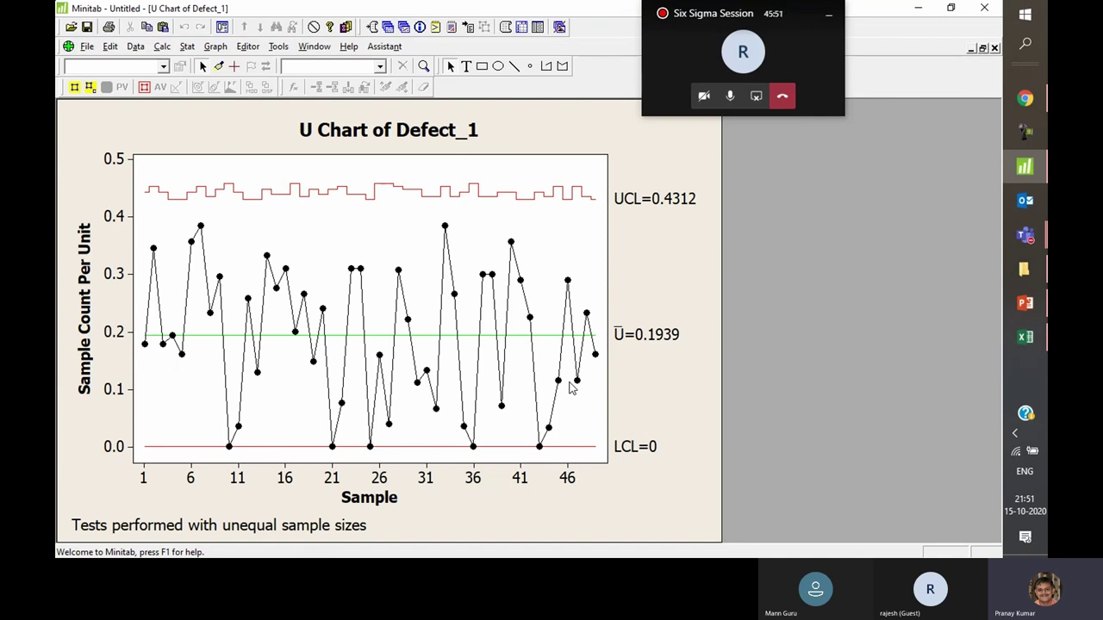
Restore the U chart window and rename column C7 of Worksheet 2 as Defeective
click(970, 49)
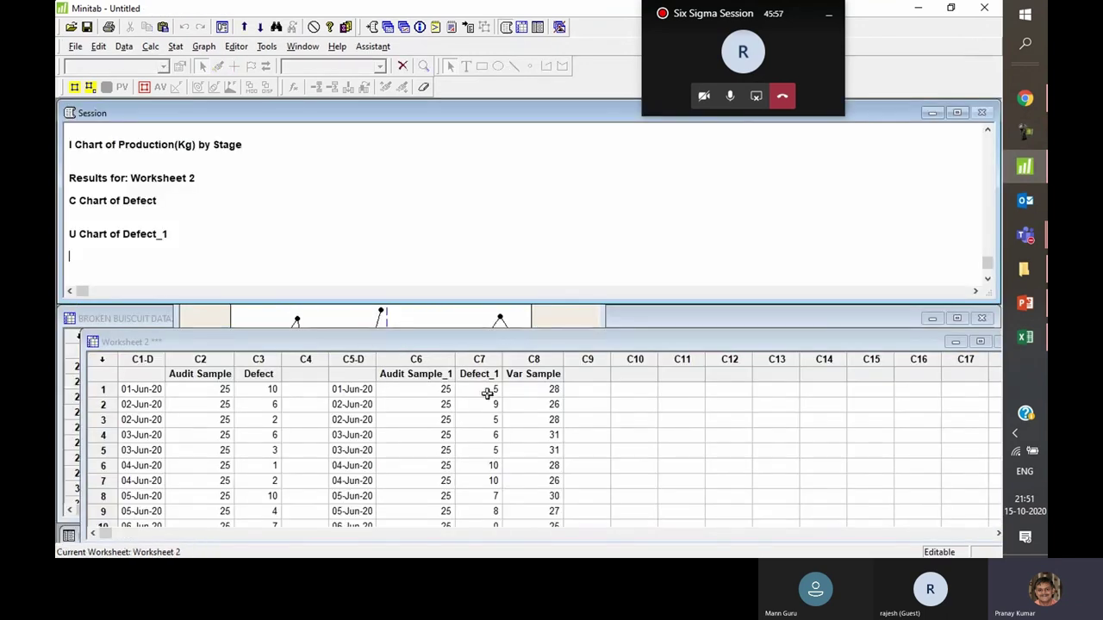
click(479, 374)
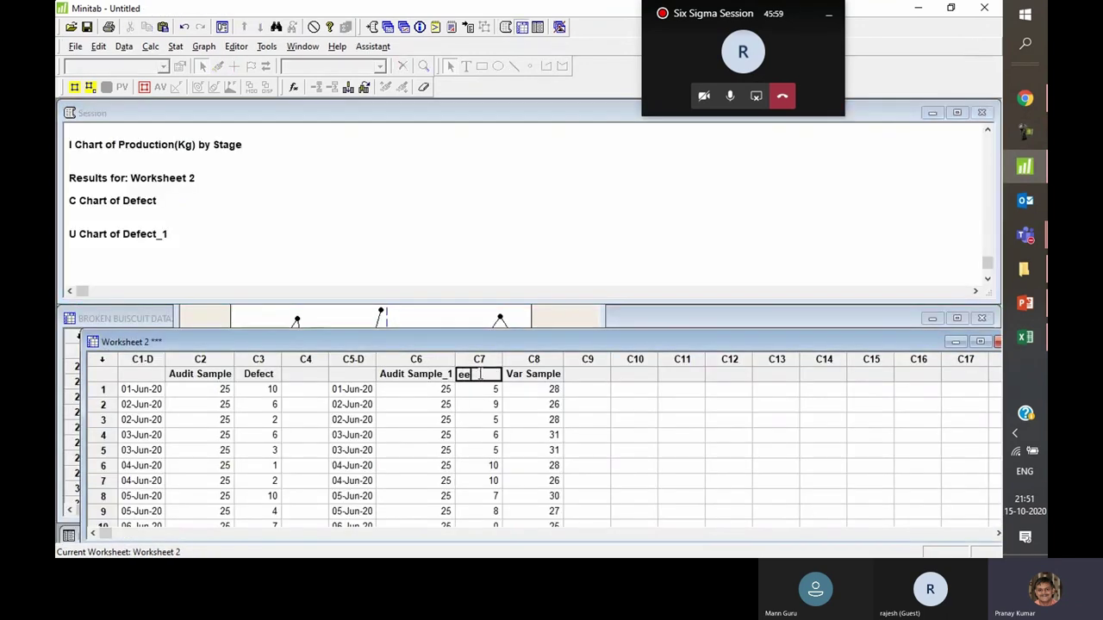
key(Delete)
text(D)
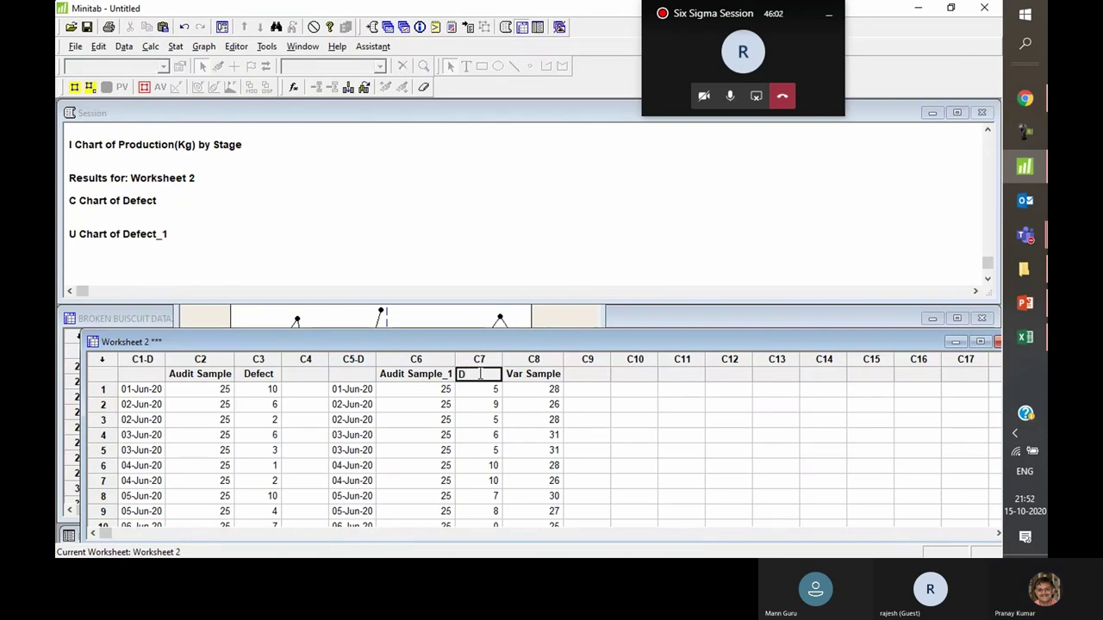
text(efective)
key(Return)
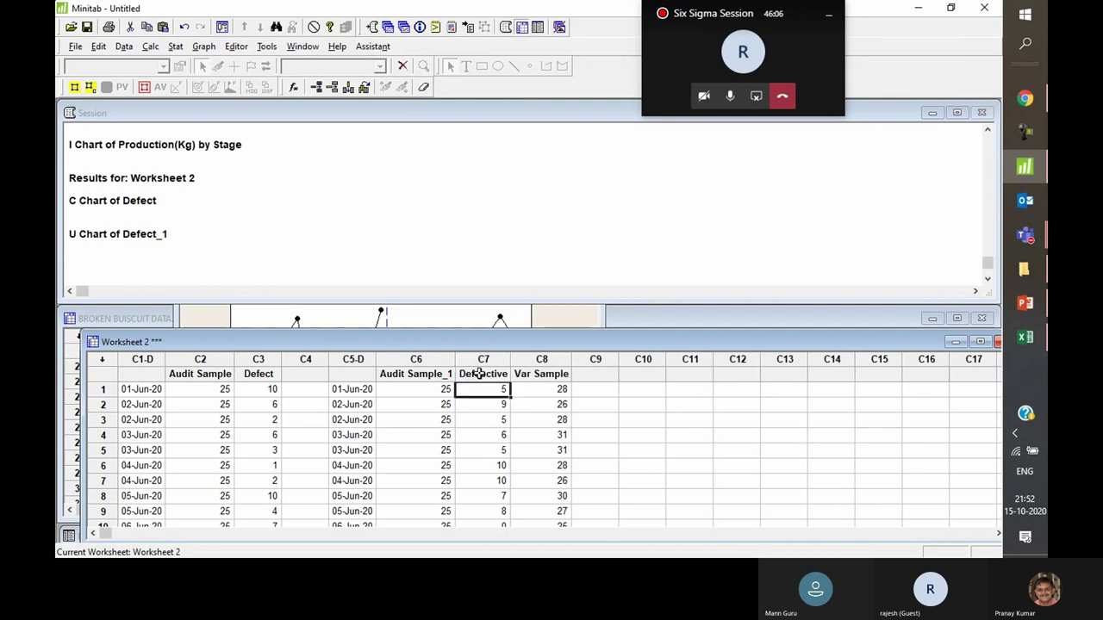
click(255, 373)
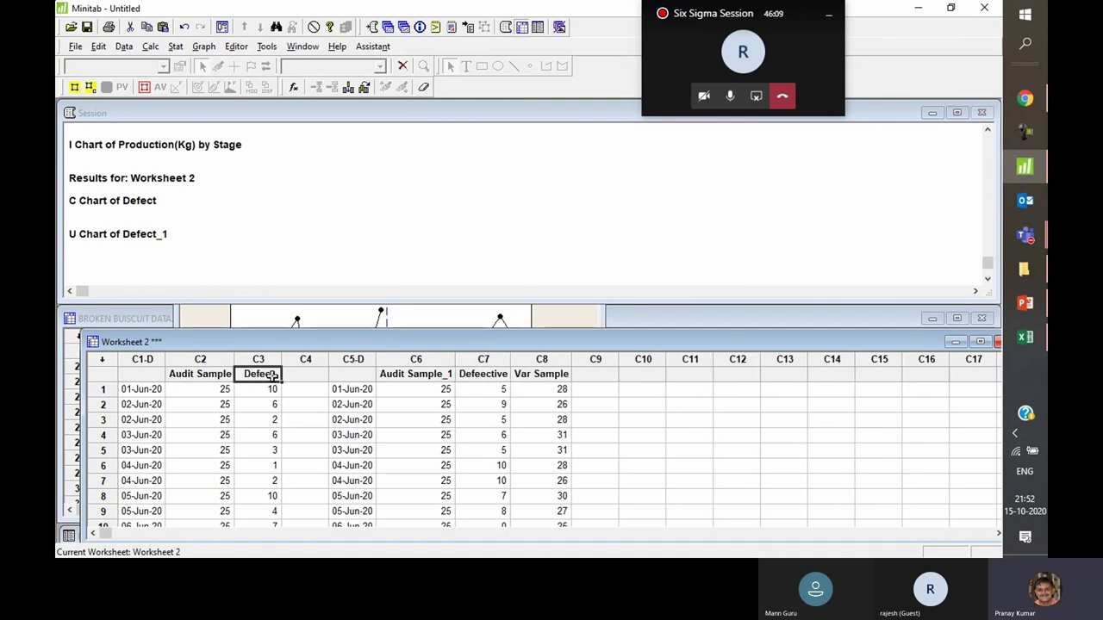
click(467, 477)
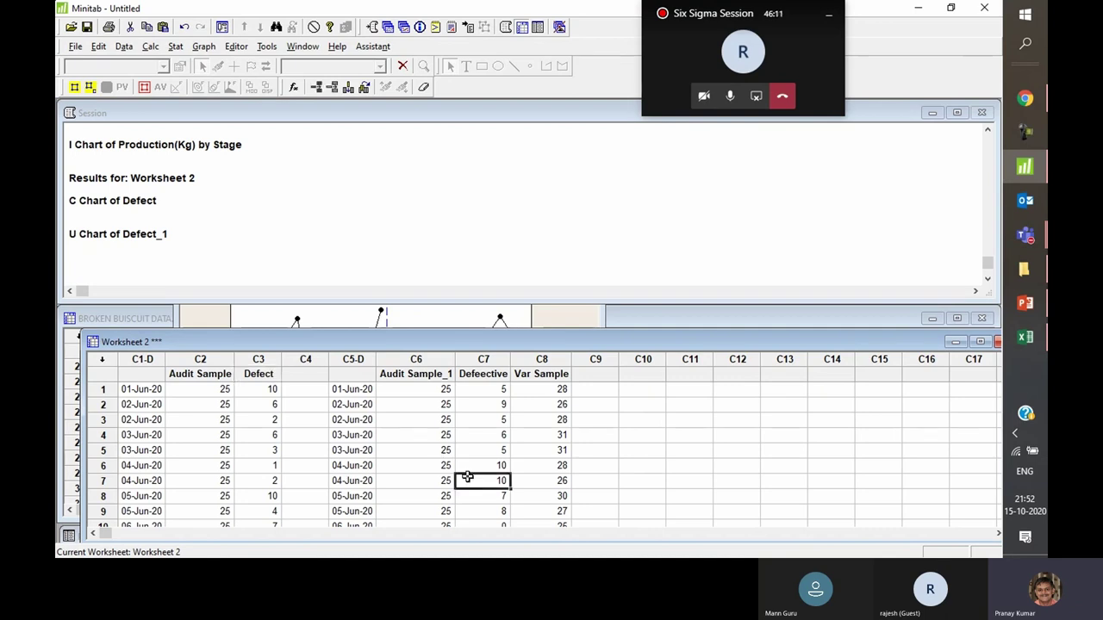
Create an NP chart of Defeective with Audit Sample_1 as subgroup sizes and move the chart clear of the worksheet's later columns
click(175, 45)
mouse_move(224, 127)
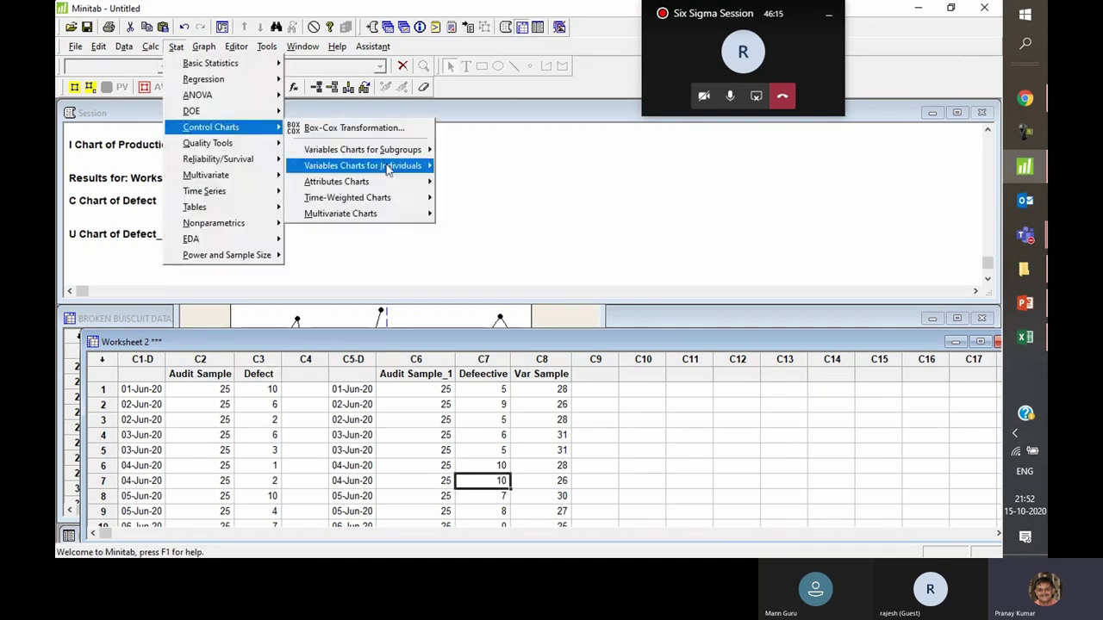
mouse_move(387, 169)
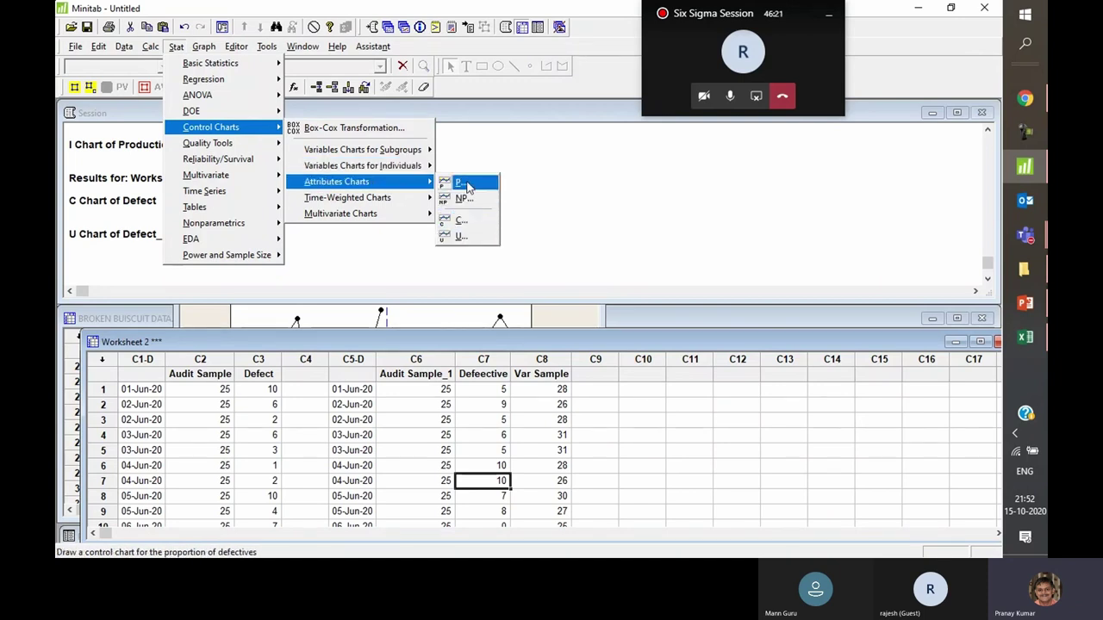
click(465, 199)
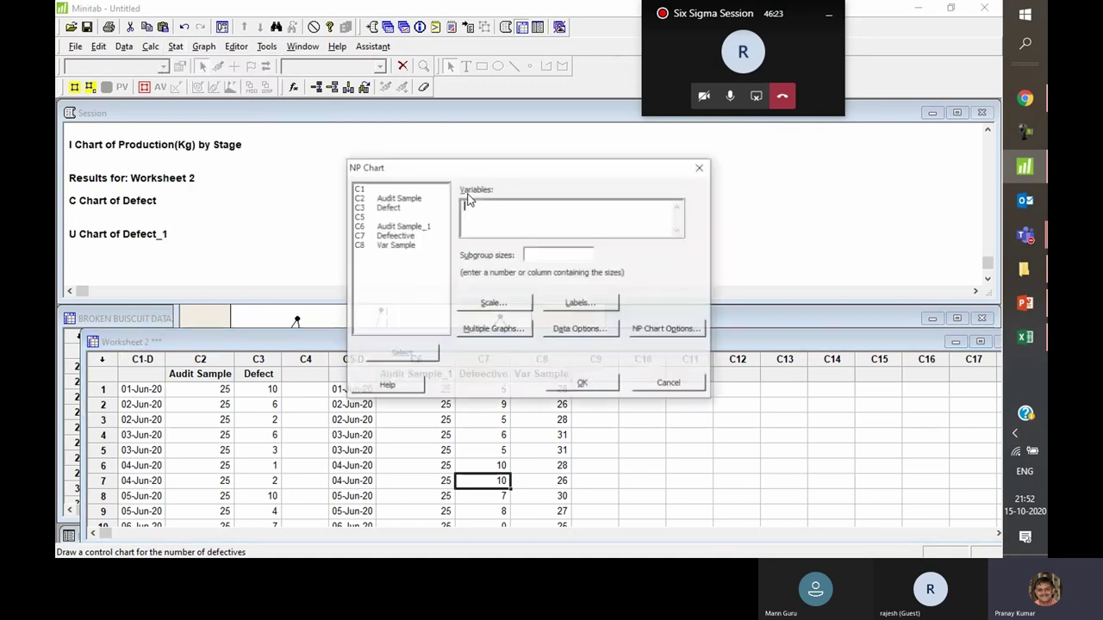
double_click(413, 236)
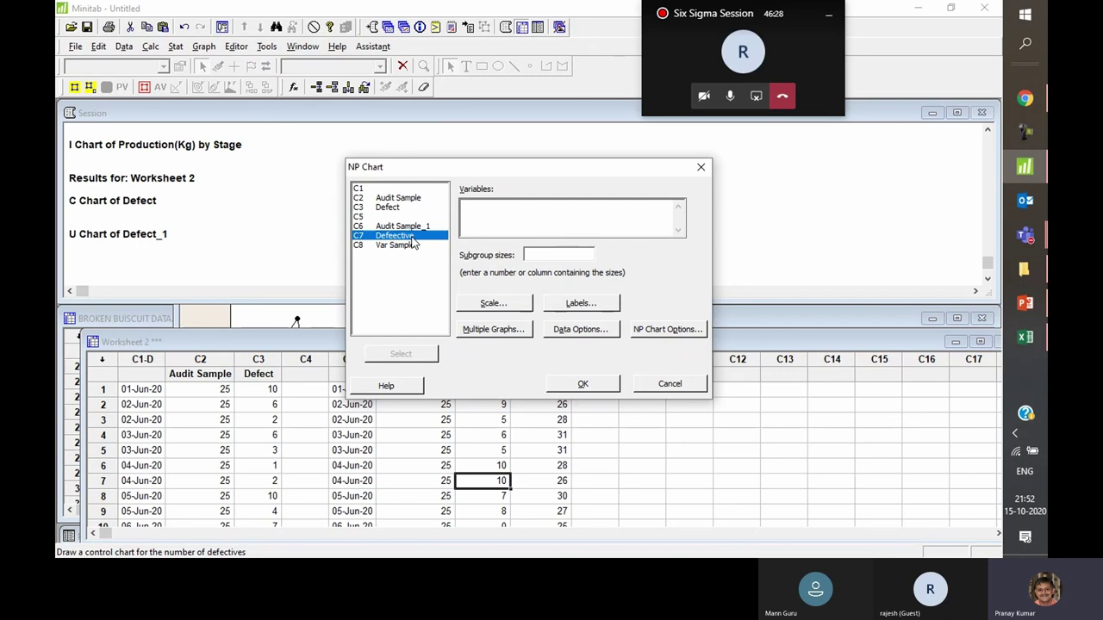
click(544, 253)
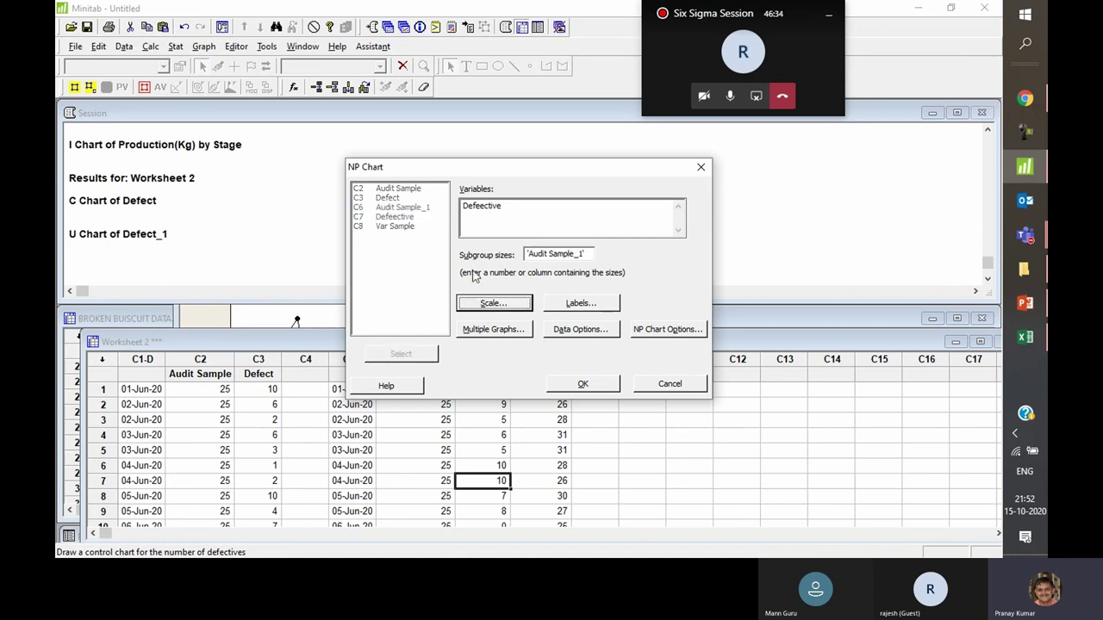
click(601, 383)
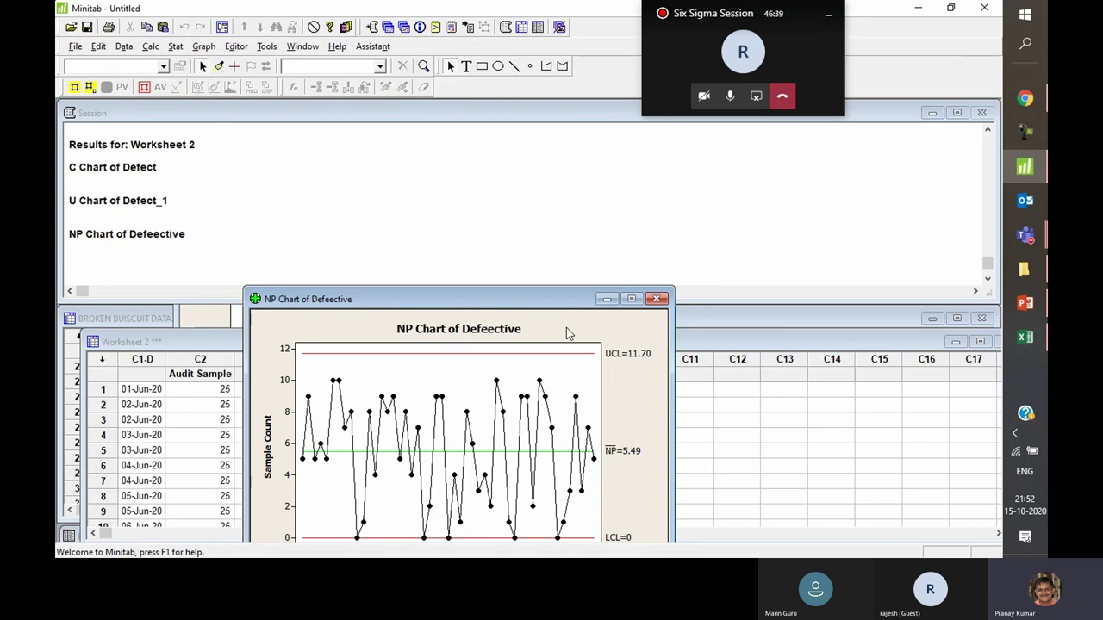
drag(543, 299, 369, 182)
Create a P chart of Defeective with Var Sample as subgroup sizes and place it beside the NP chart
click(175, 46)
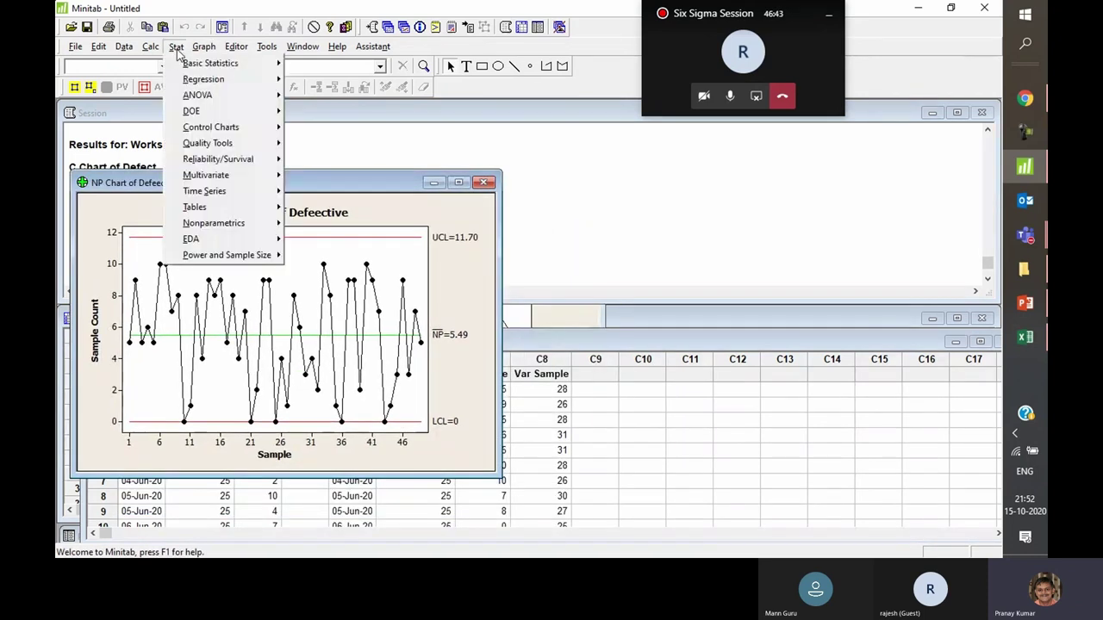
mouse_move(231, 142)
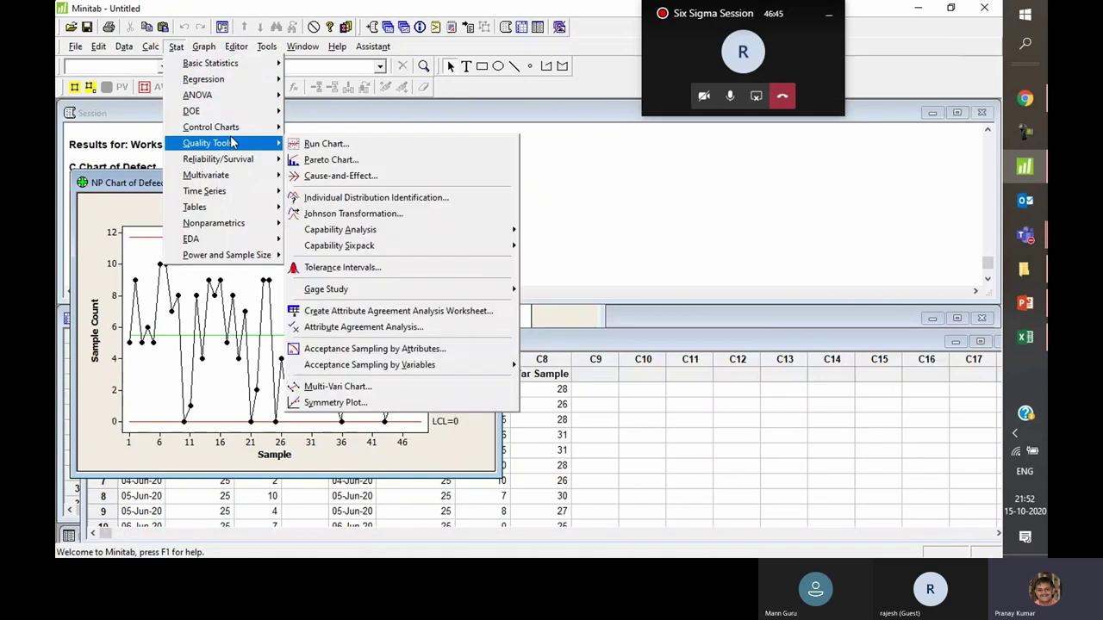
mouse_move(344, 181)
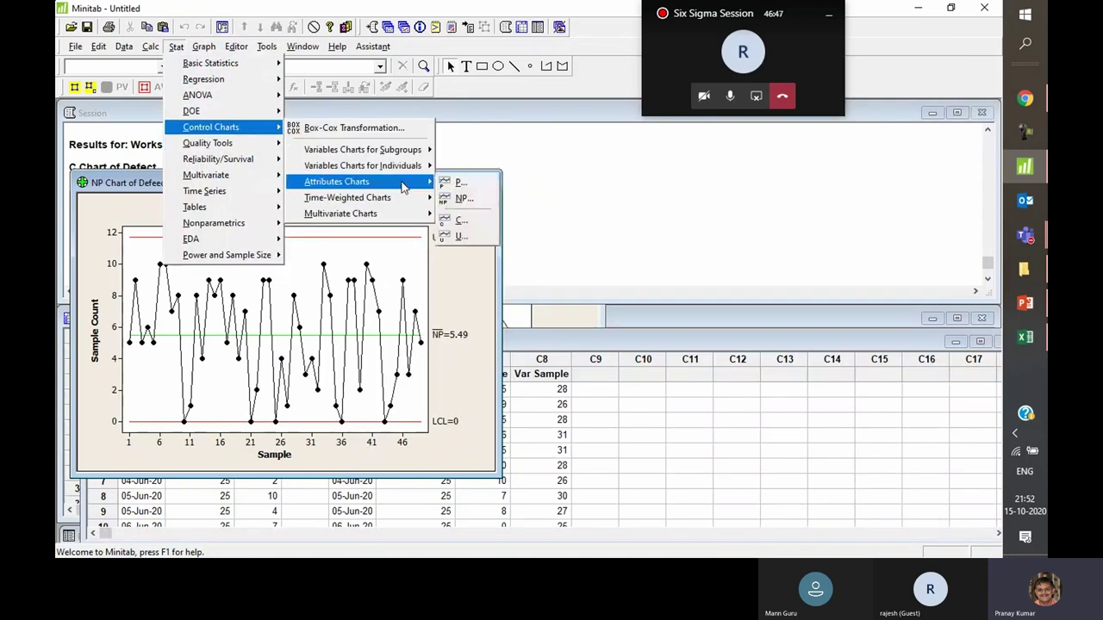
click(460, 182)
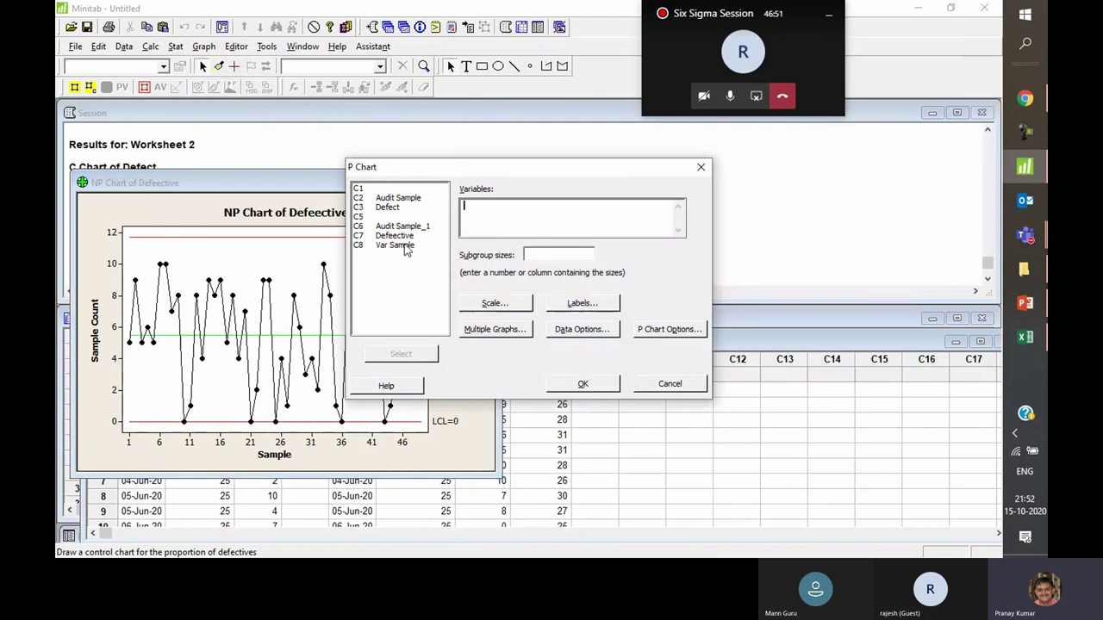
double_click(401, 236)
click(544, 256)
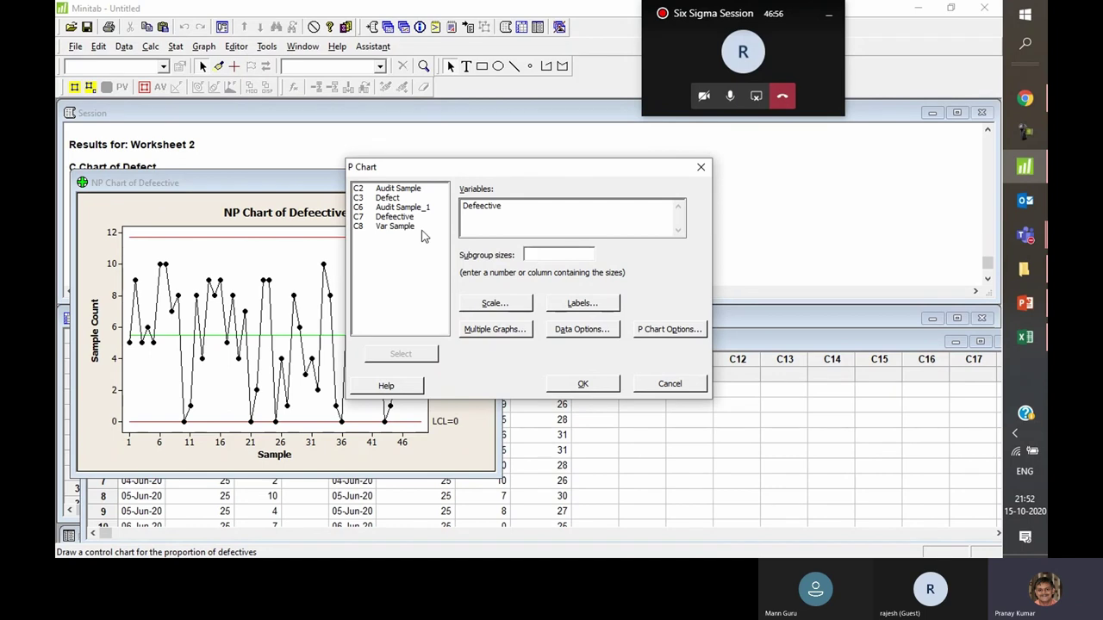
double_click(409, 226)
click(571, 381)
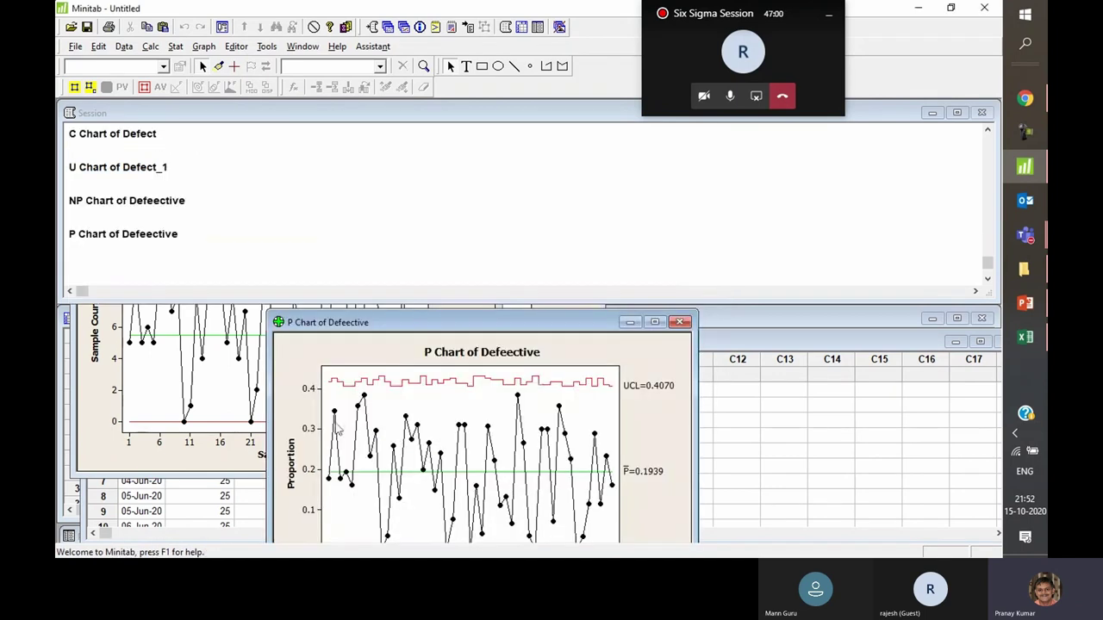
drag(583, 327, 820, 189)
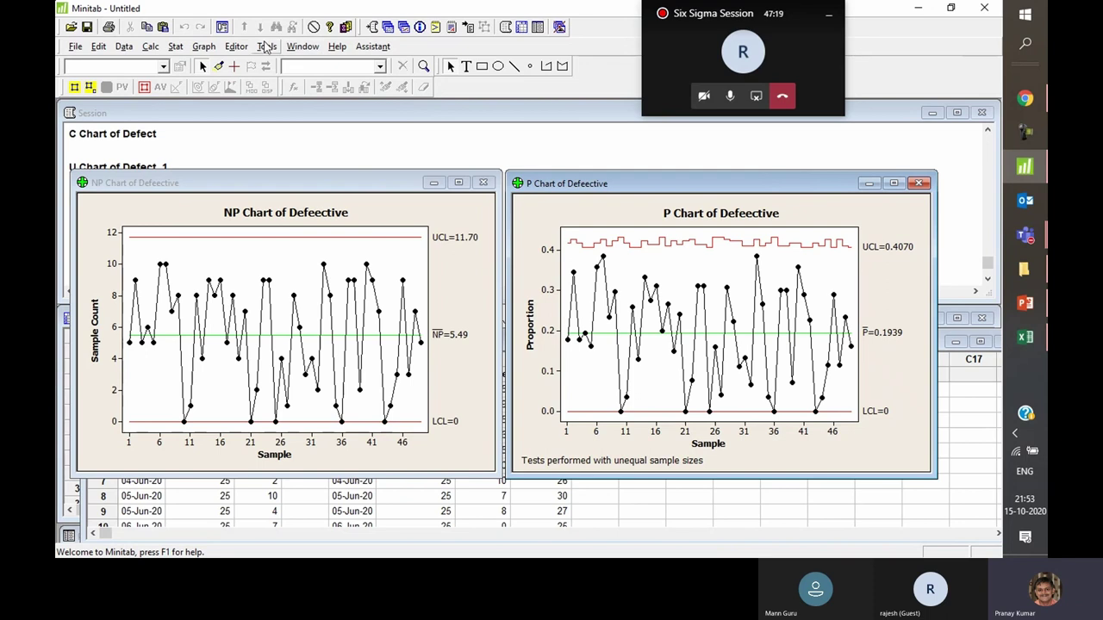
Reopen the P chart setup and enable the same-side, increasing or decreasing, and alternating tests for special causes
click(223, 29)
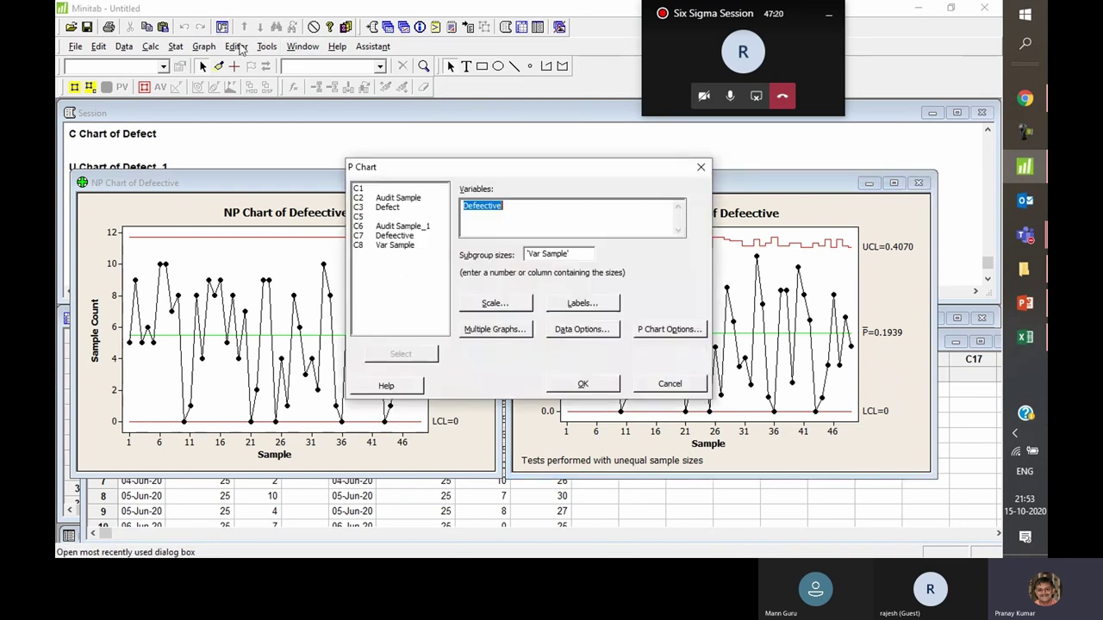
click(675, 335)
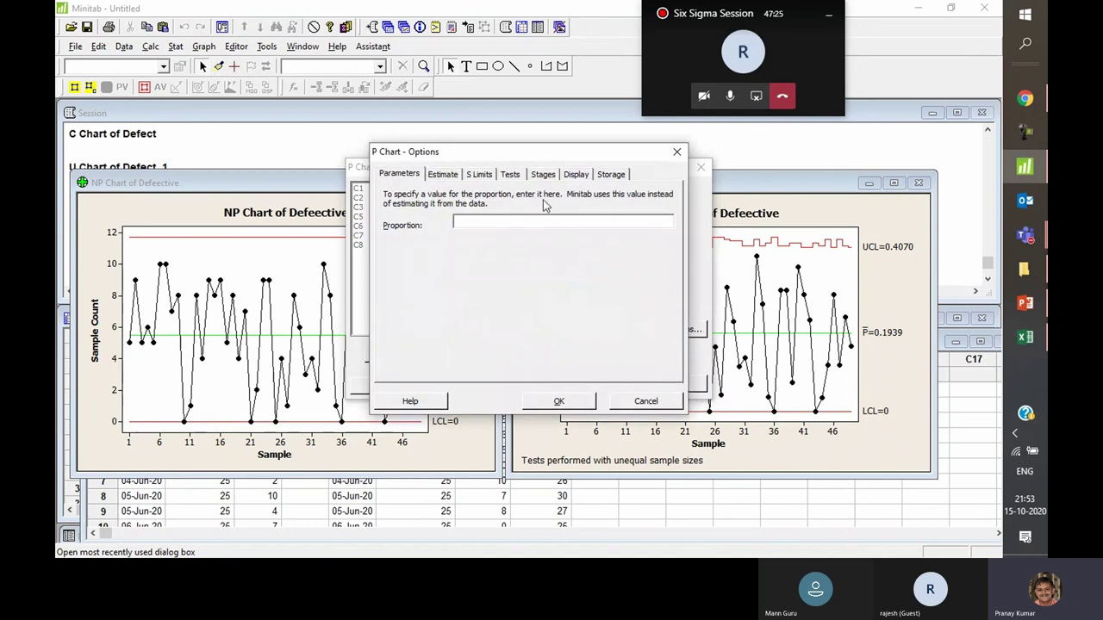
click(515, 178)
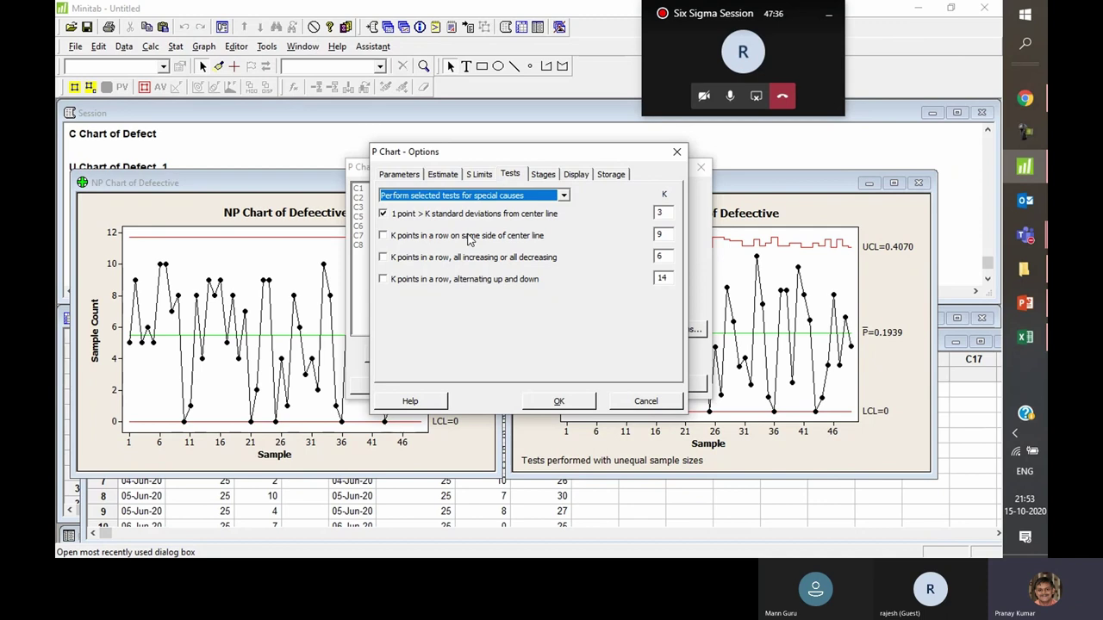
click(470, 237)
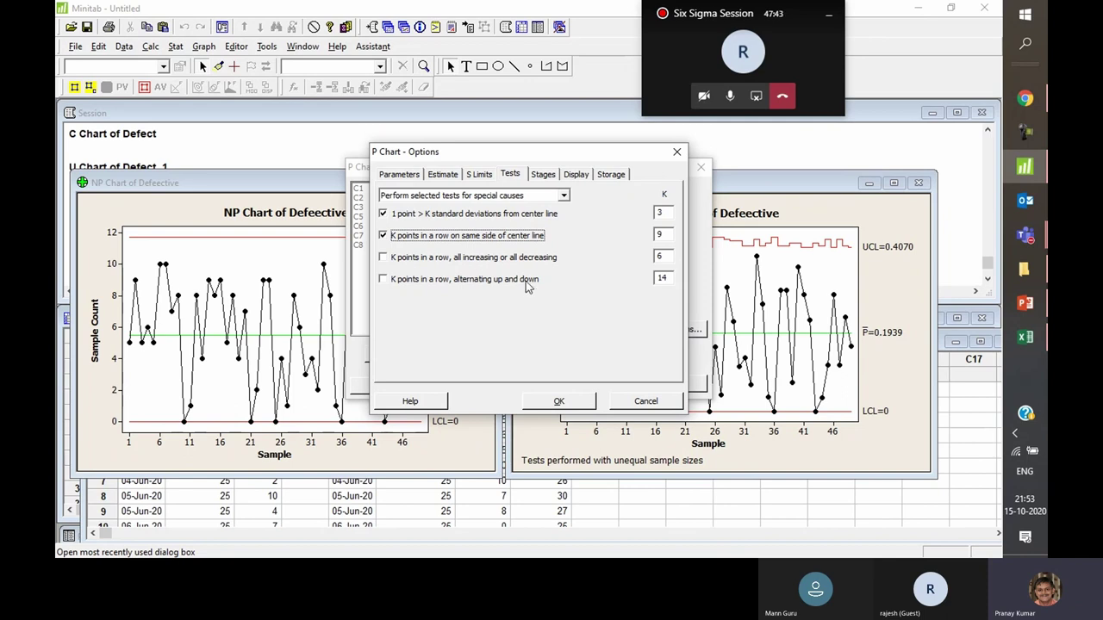
click(514, 260)
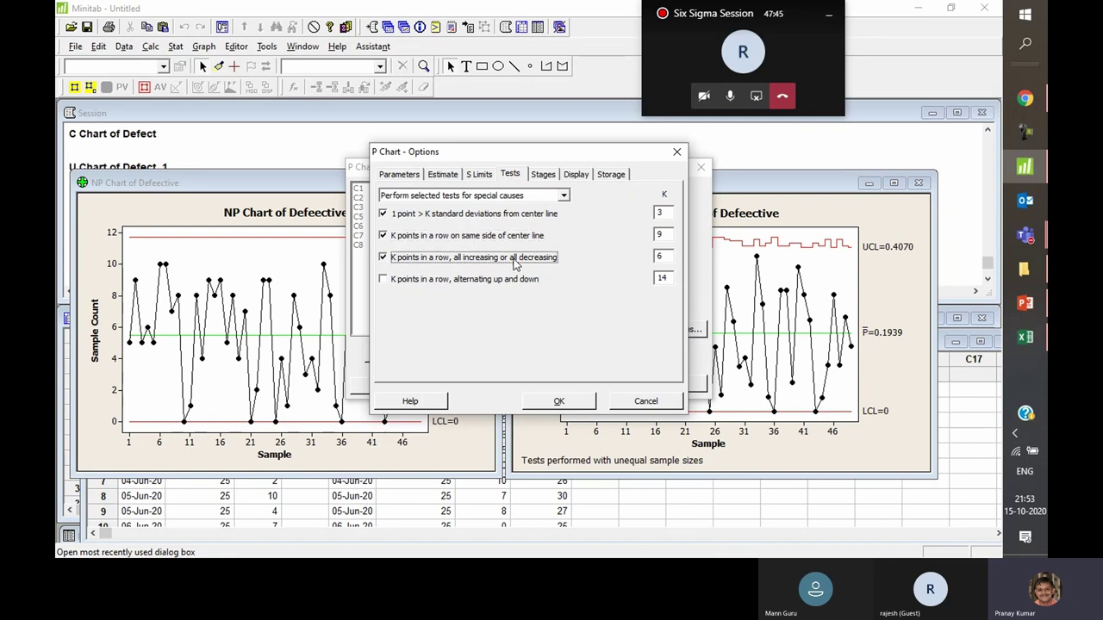
click(495, 282)
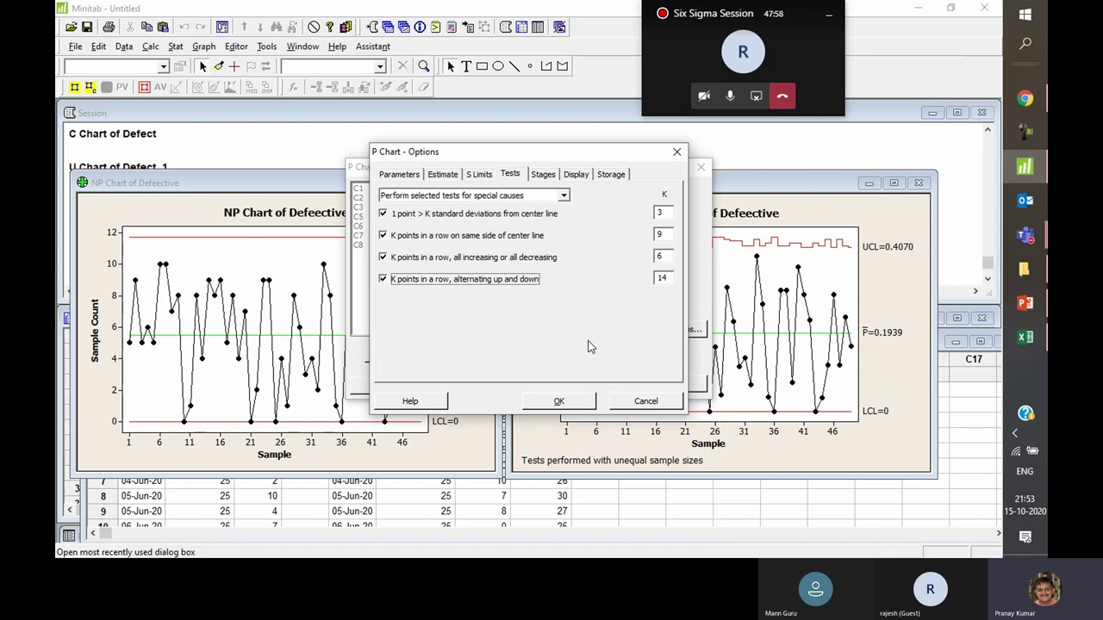
click(559, 401)
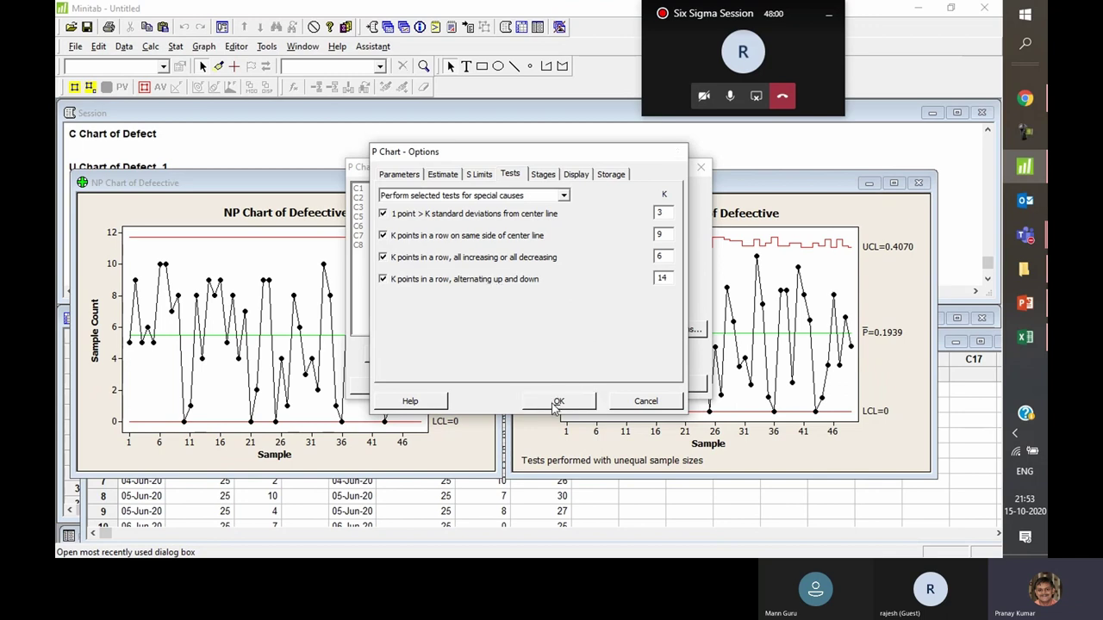
Generate the P chart with the selected tests and maximize its window
click(584, 386)
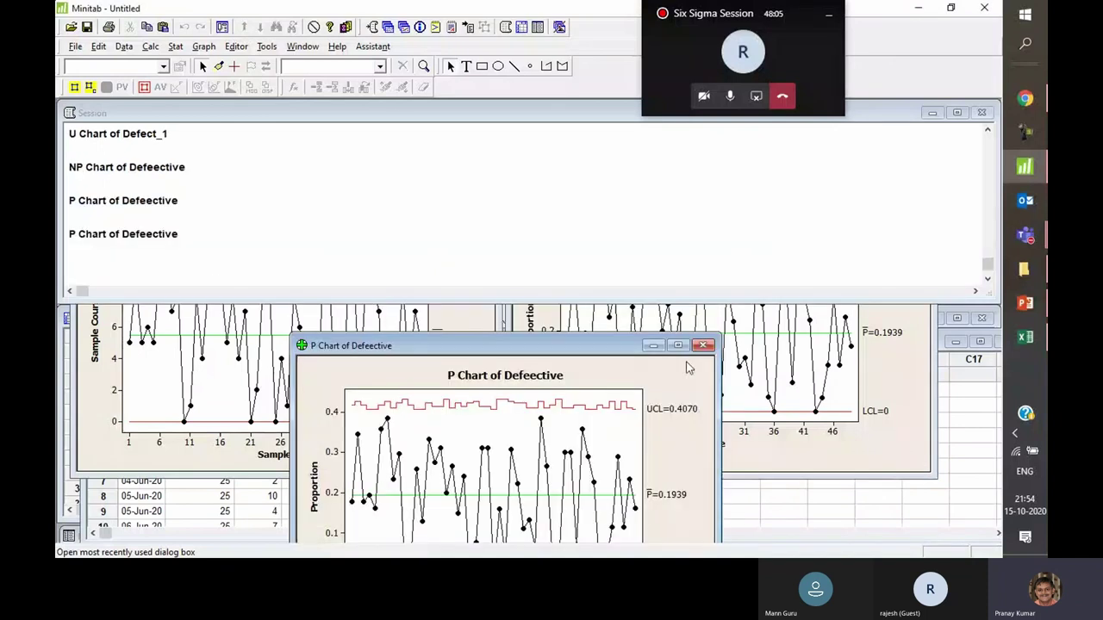
click(677, 346)
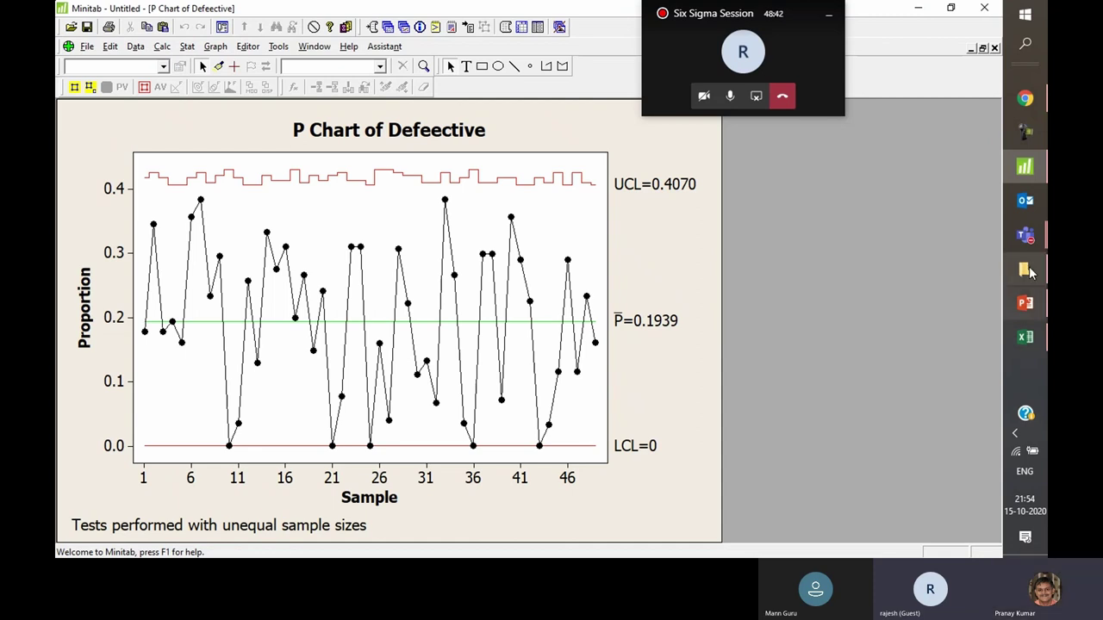
click(1024, 171)
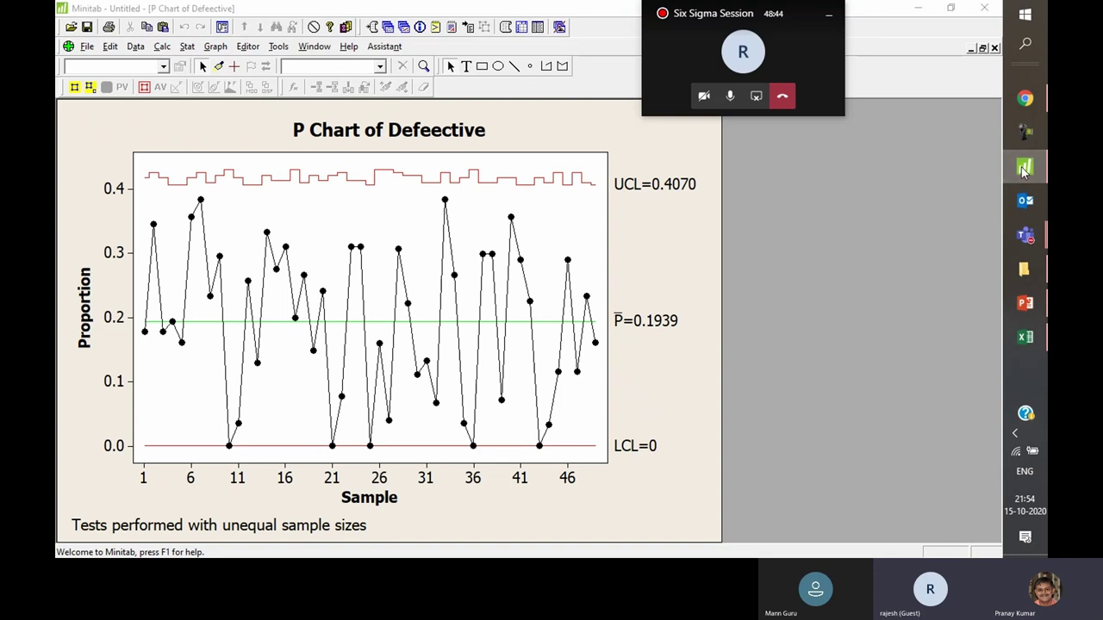
click(1025, 337)
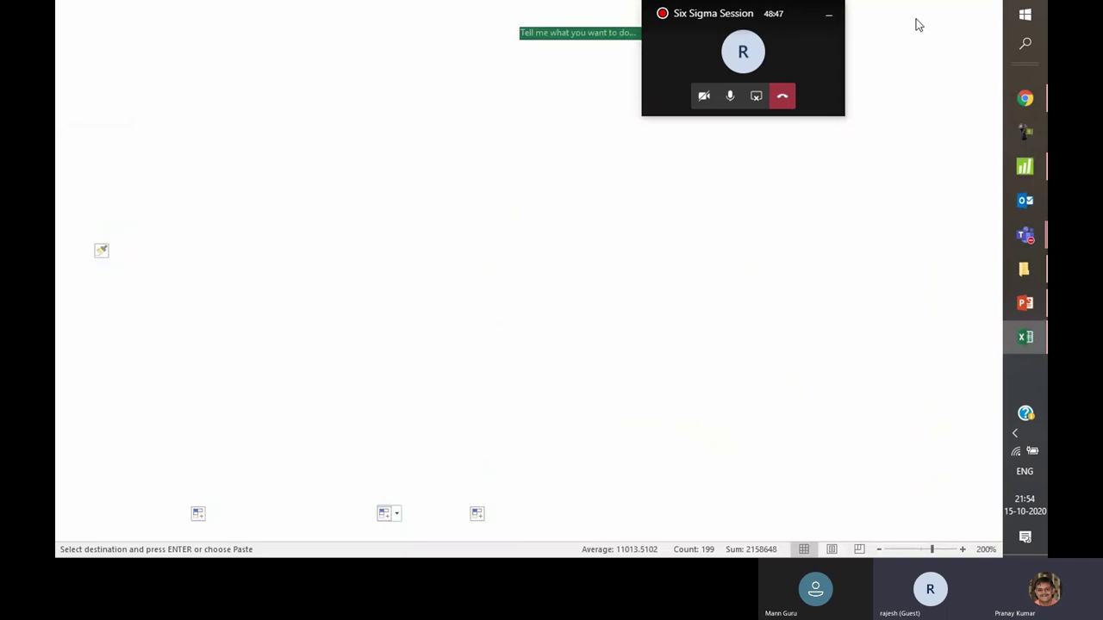
click(1025, 303)
click(1023, 269)
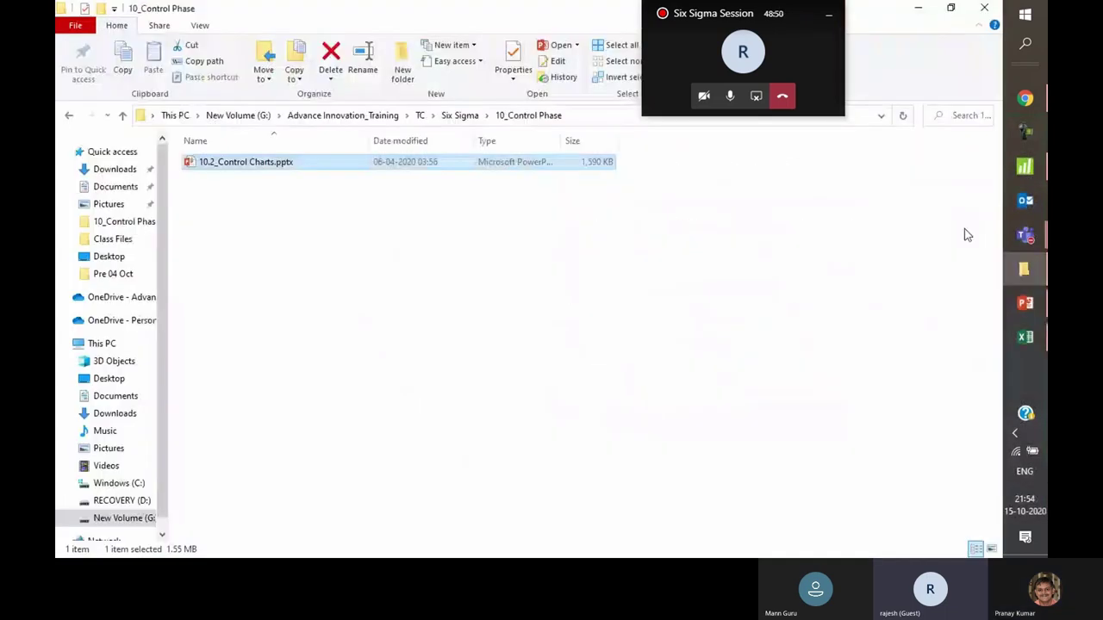
click(1024, 167)
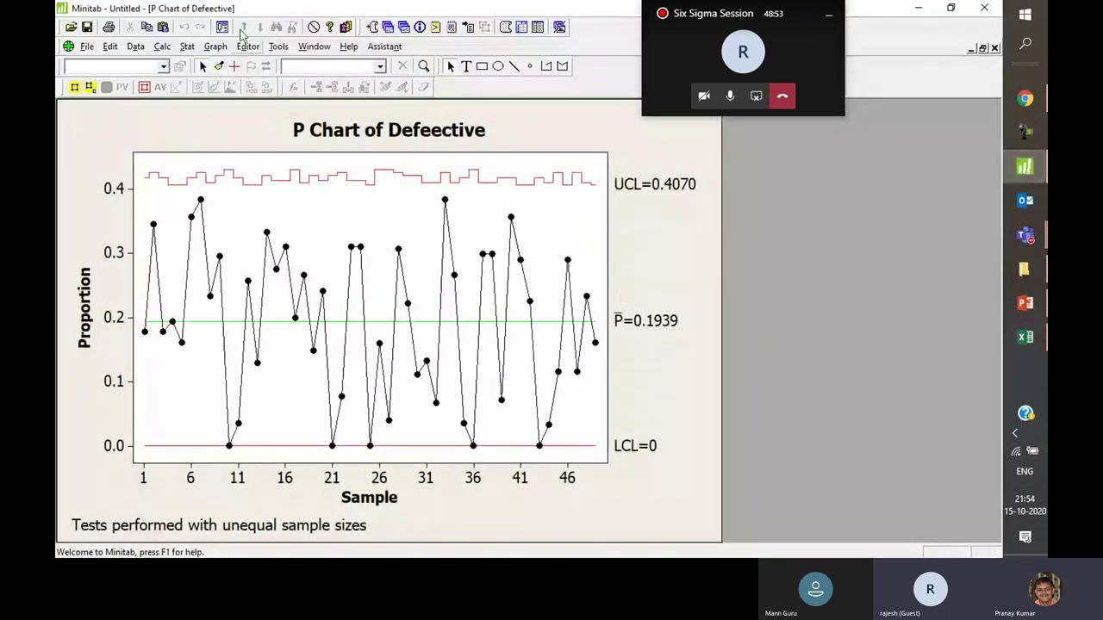
Regenerate the P chart of Defeective with control limits displayed at 1, 2 and 3 standard deviations
click(221, 28)
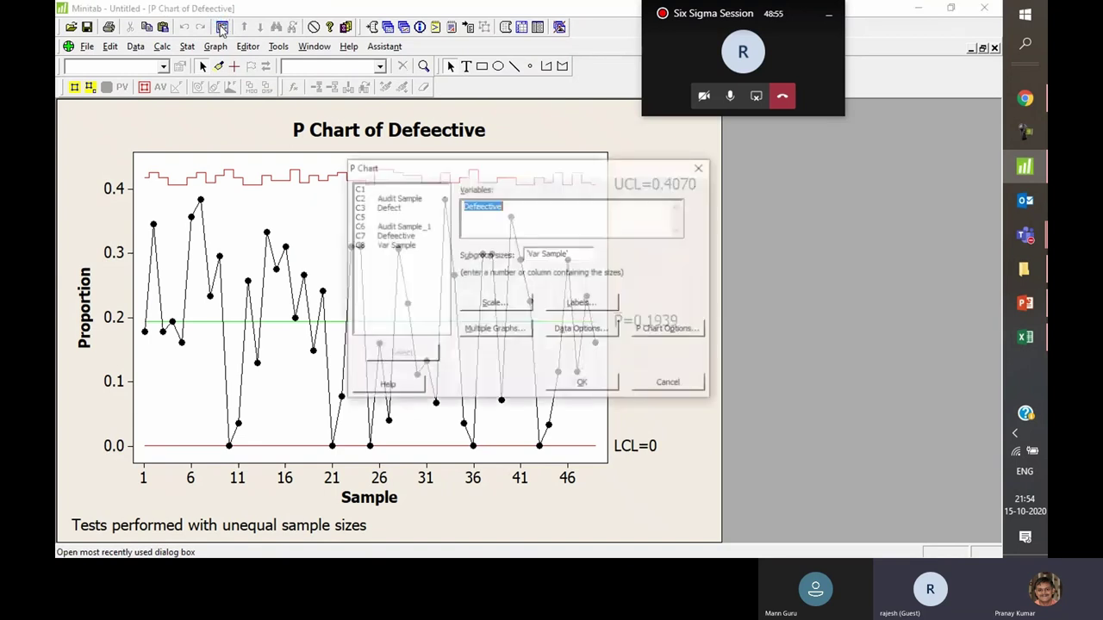
click(653, 332)
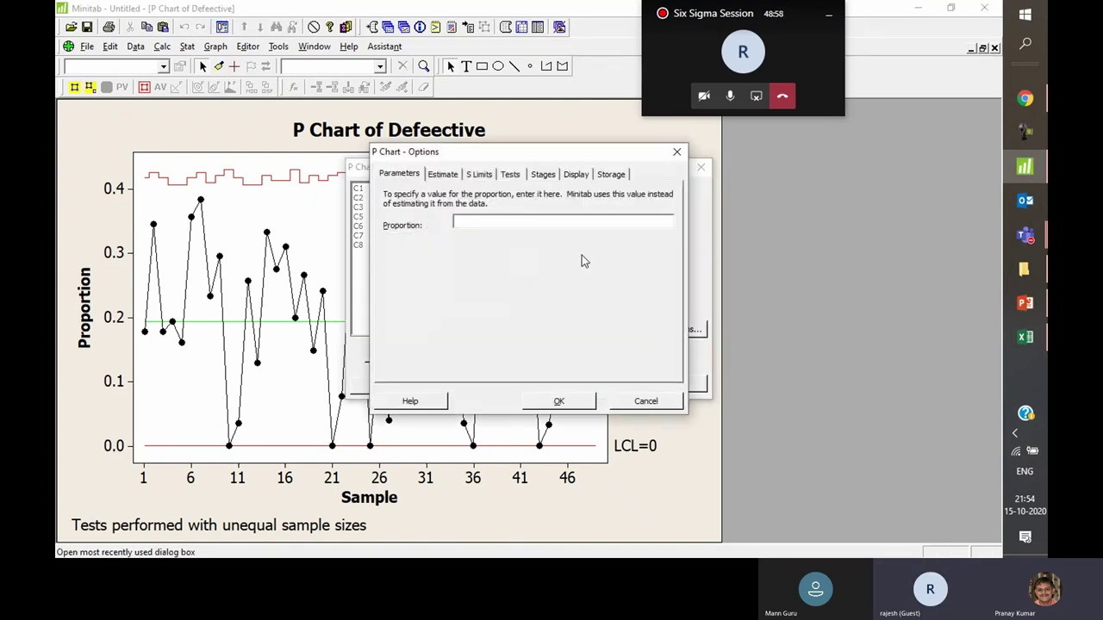
click(479, 175)
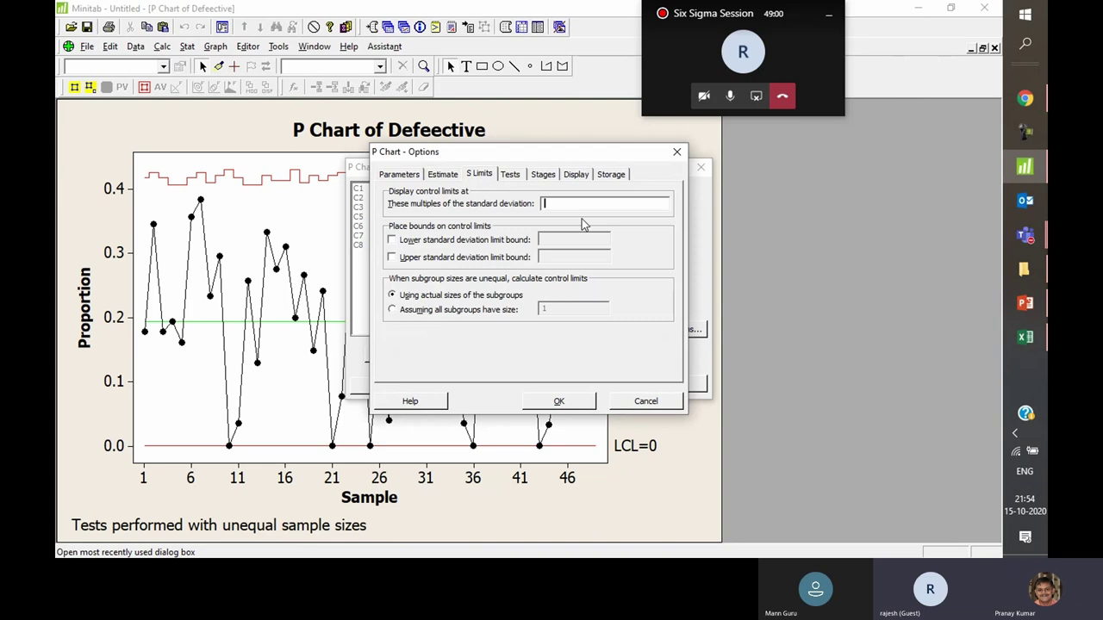
text(1 2 3)
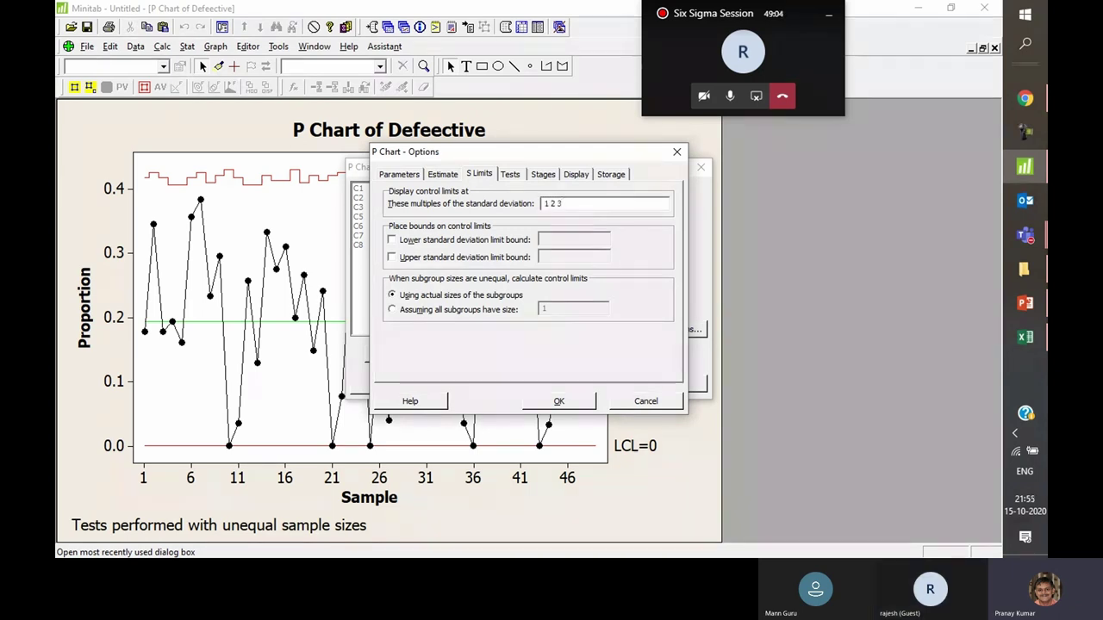
click(554, 402)
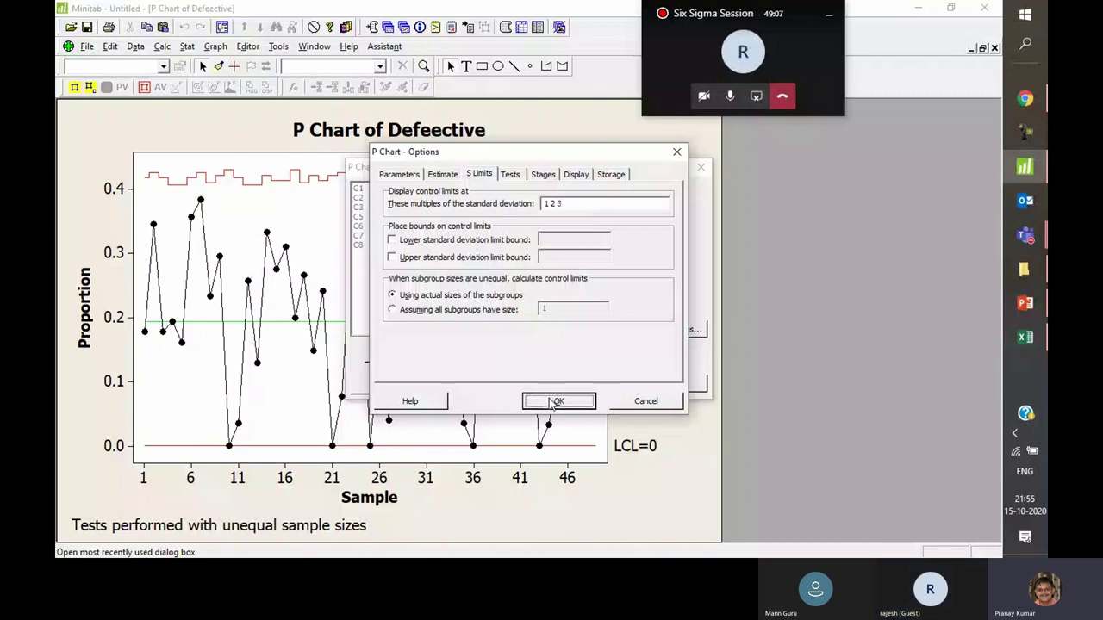
click(575, 384)
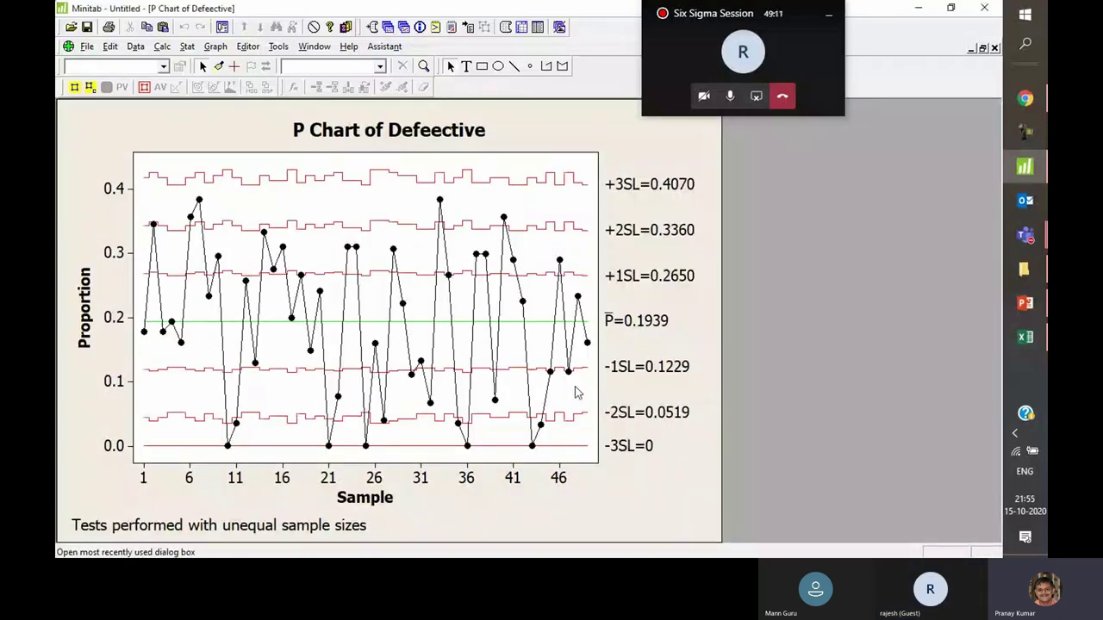
click(187, 46)
mouse_move(259, 129)
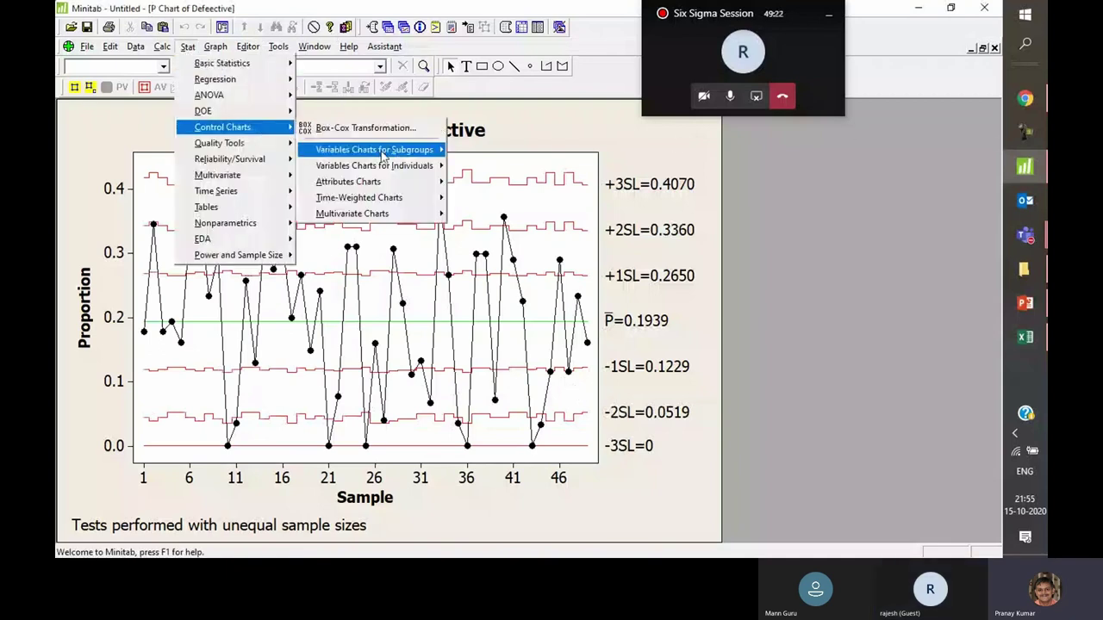
mouse_move(412, 169)
click(491, 209)
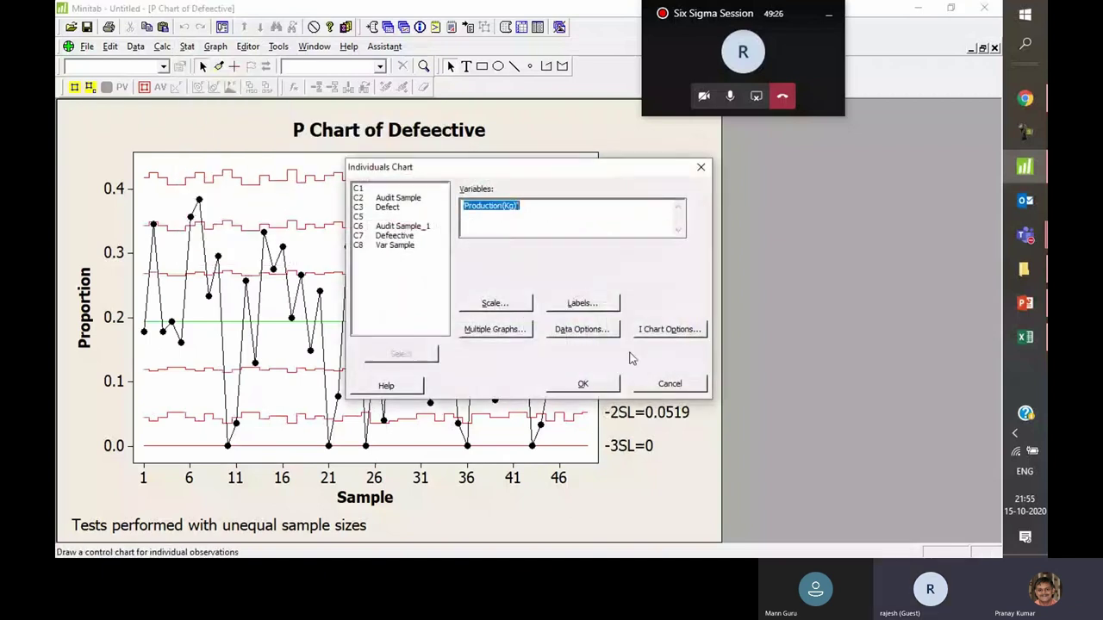
click(668, 329)
key(Return)
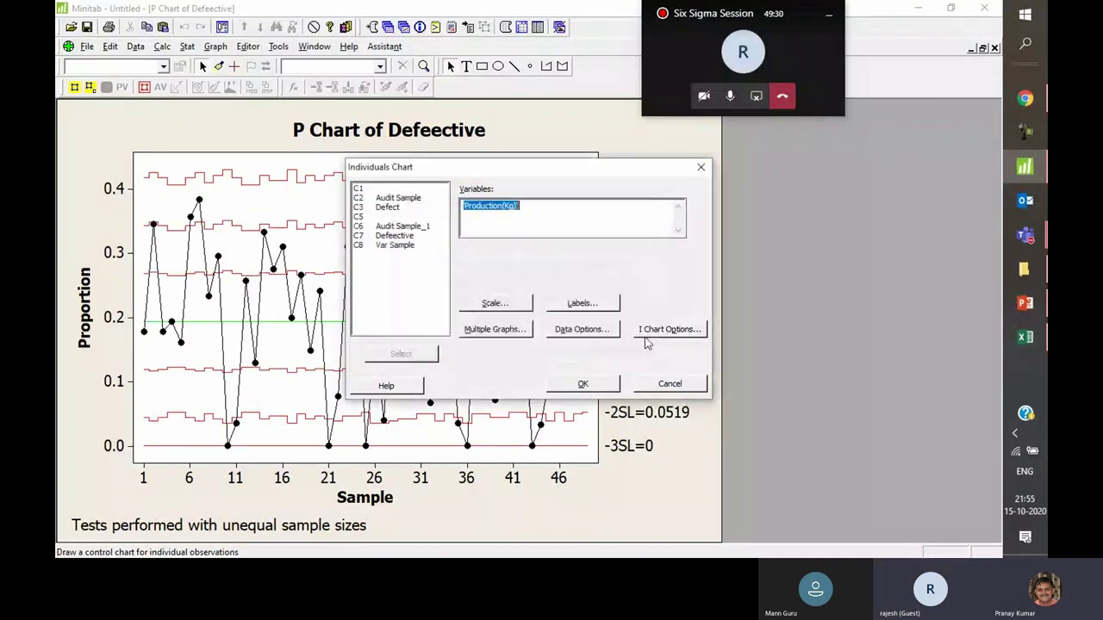
click(681, 382)
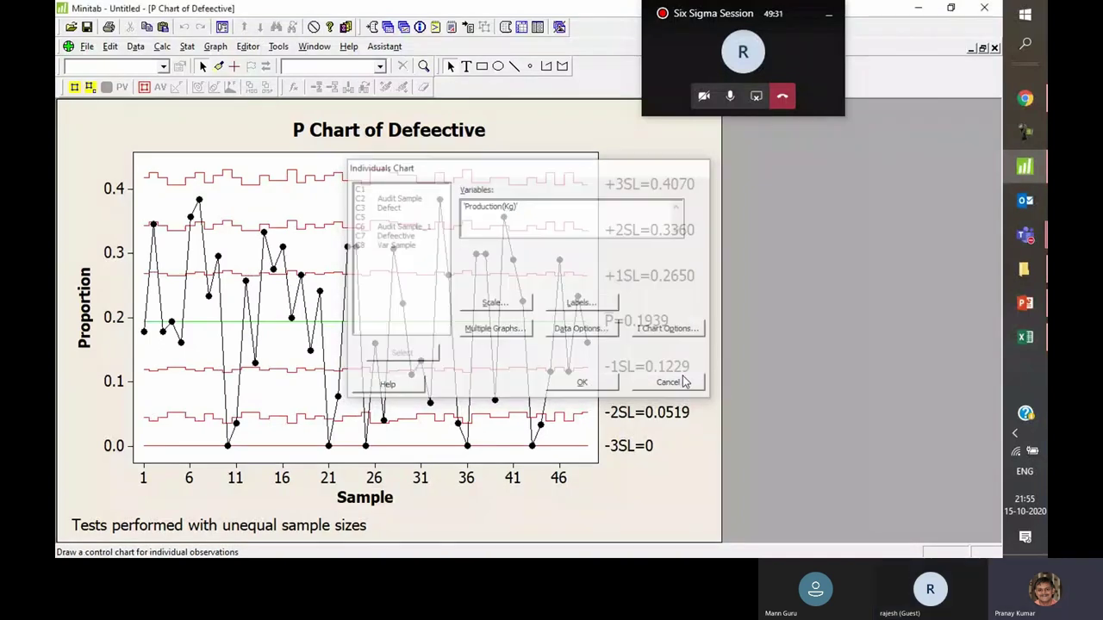
Bring the BROKEN BUISCUIT DATA.MTW worksheet to the front, maximize it and return to its first rows
click(982, 49)
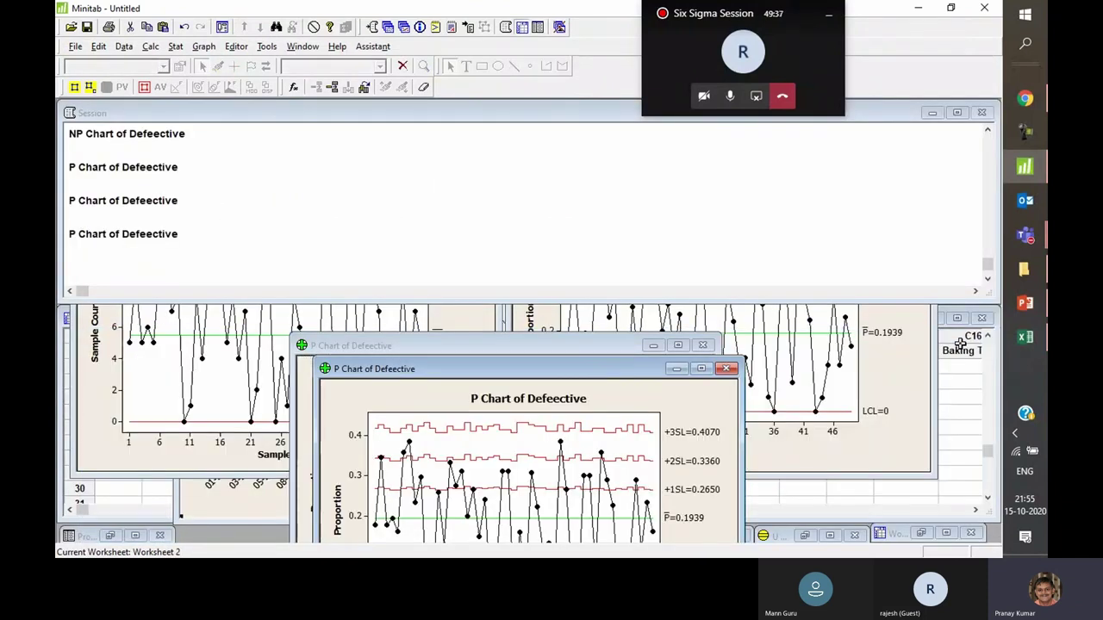
click(142, 496)
click(231, 106)
click(200, 258)
scroll(200, 287, up, 2)
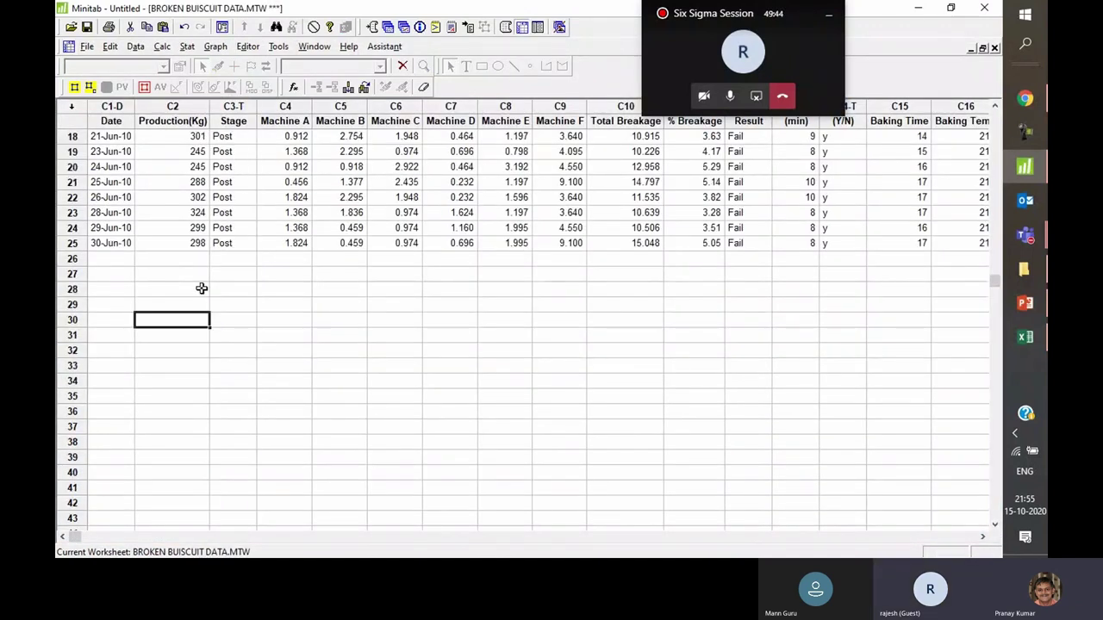
scroll(201, 288, up, 6)
Create an Individuals chart of Production(Kg) with control limits displayed at 1, 2 and 3 standard deviations
click(187, 46)
mouse_move(250, 127)
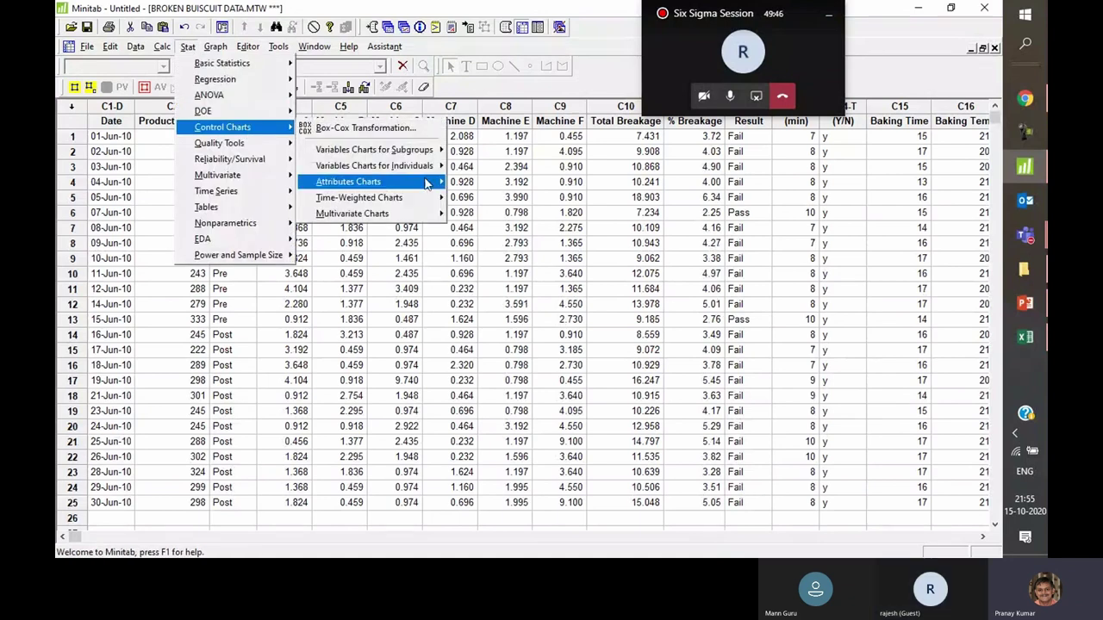
mouse_move(405, 166)
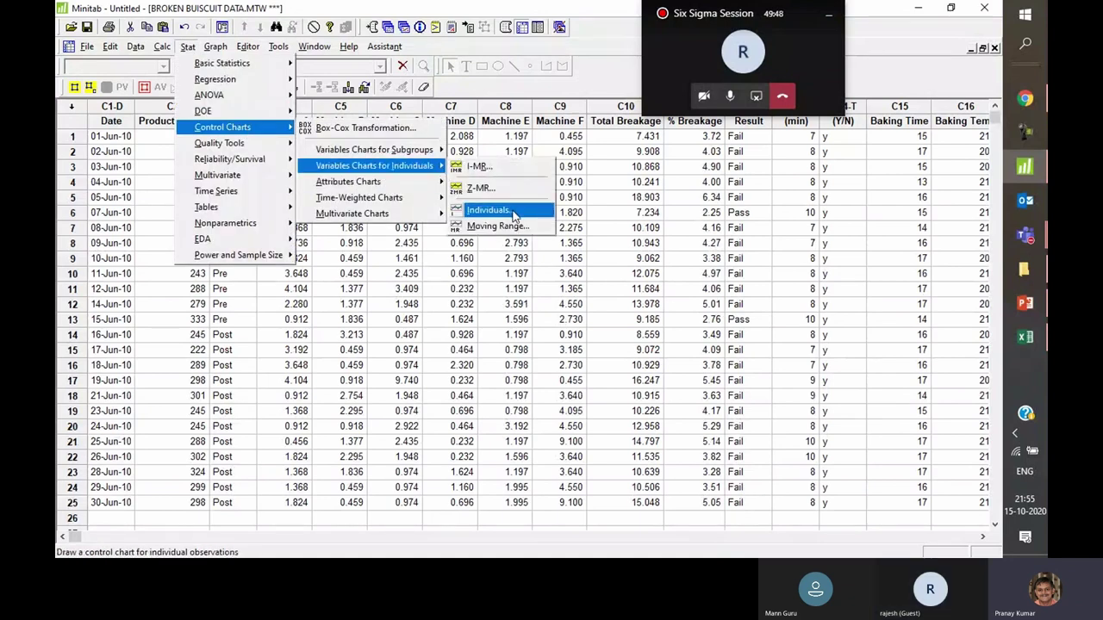
click(514, 215)
double_click(362, 198)
click(664, 330)
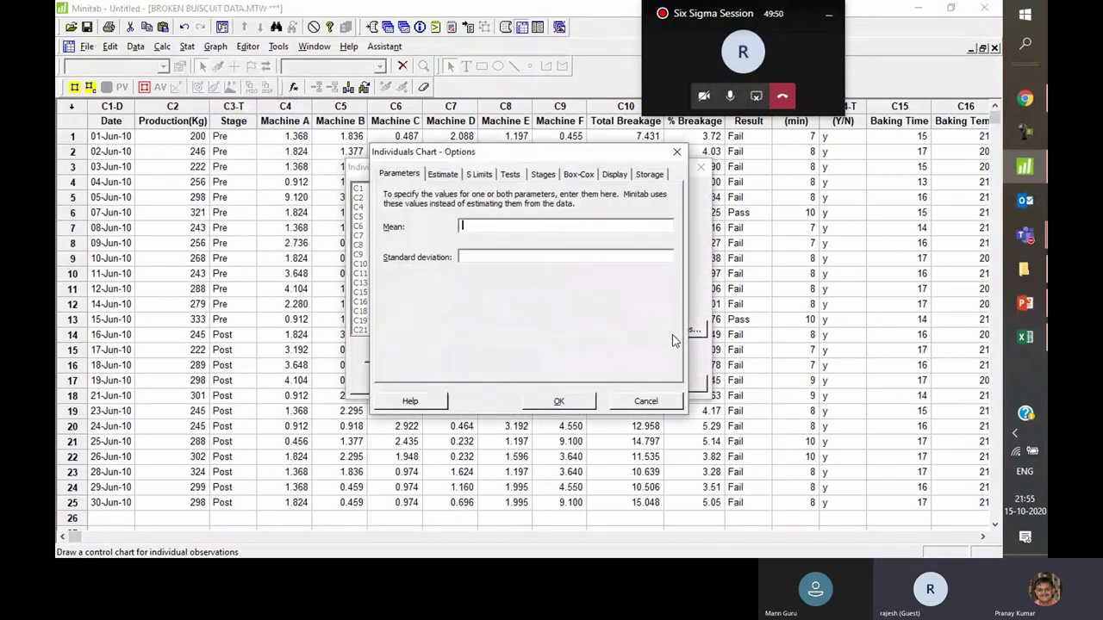
click(480, 174)
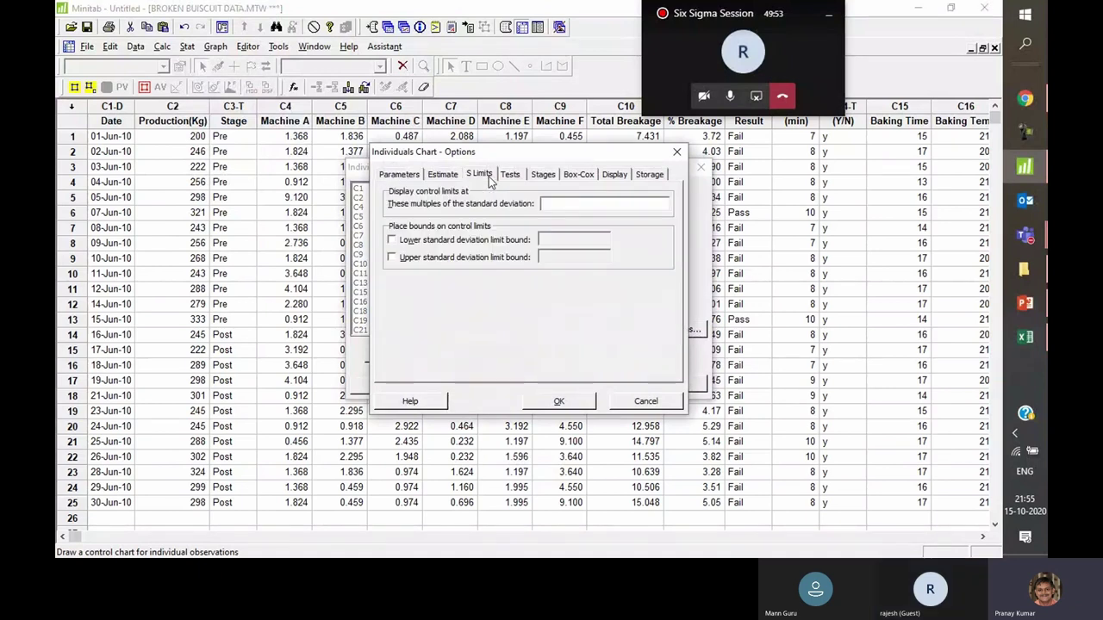
click(570, 204)
text(1 2 3)
click(549, 404)
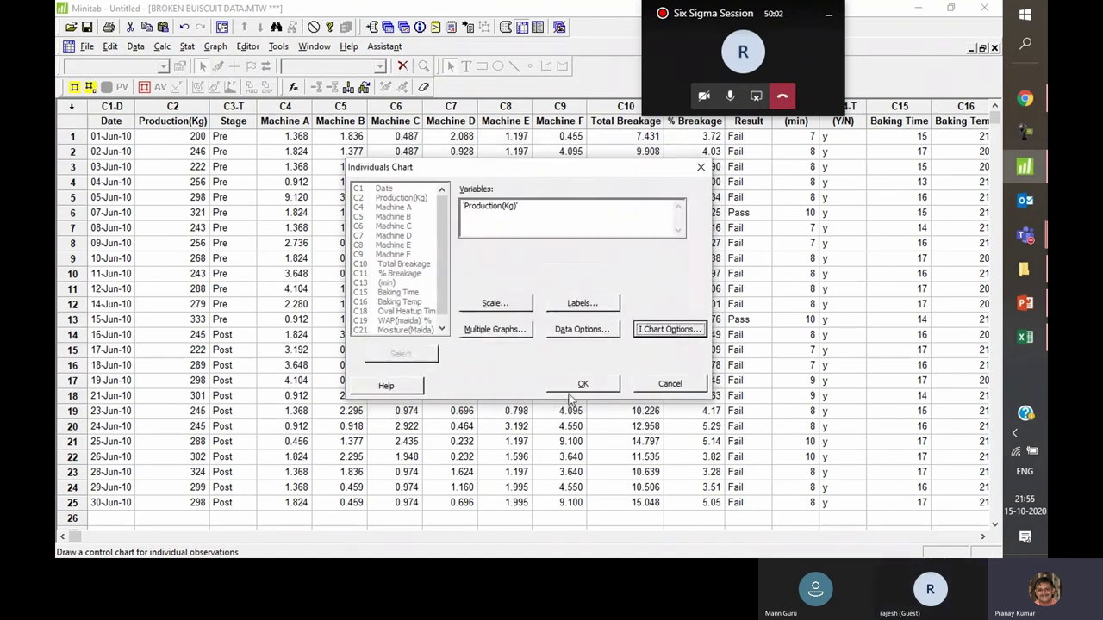
click(574, 388)
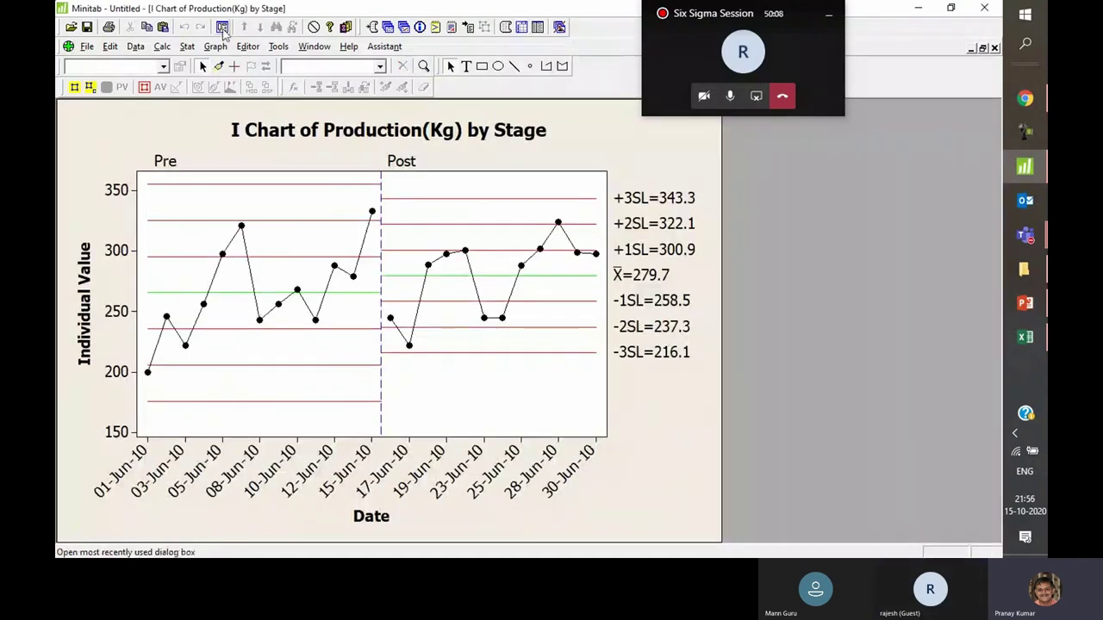
Clear the variable that defines the stages and regenerate the Individuals chart of Production(Kg) without stages
click(222, 28)
click(660, 329)
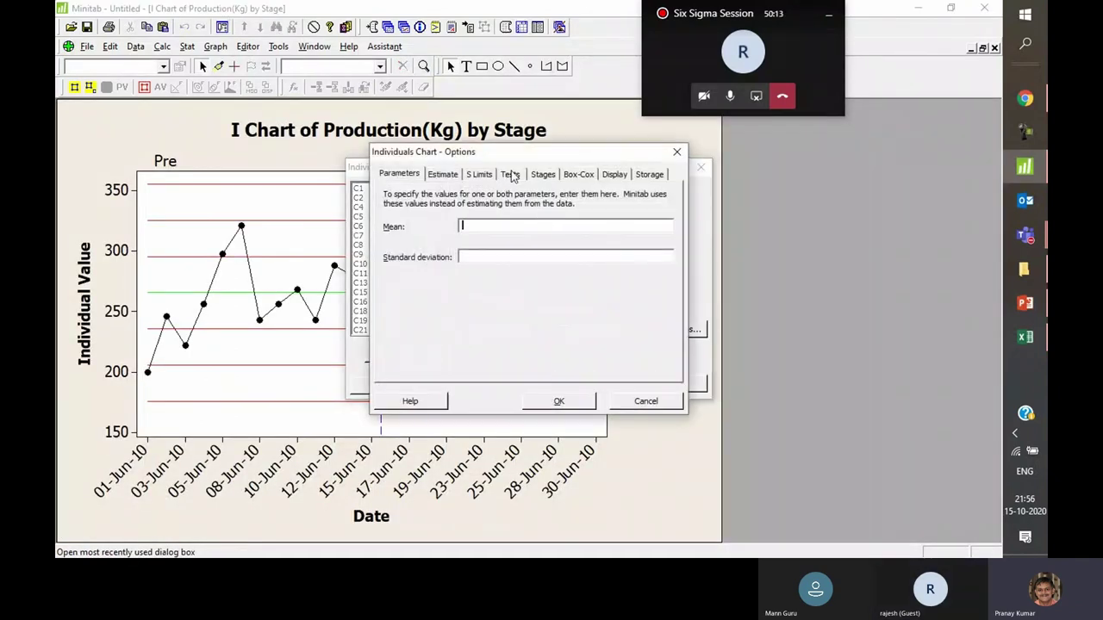
click(543, 174)
key(Delete)
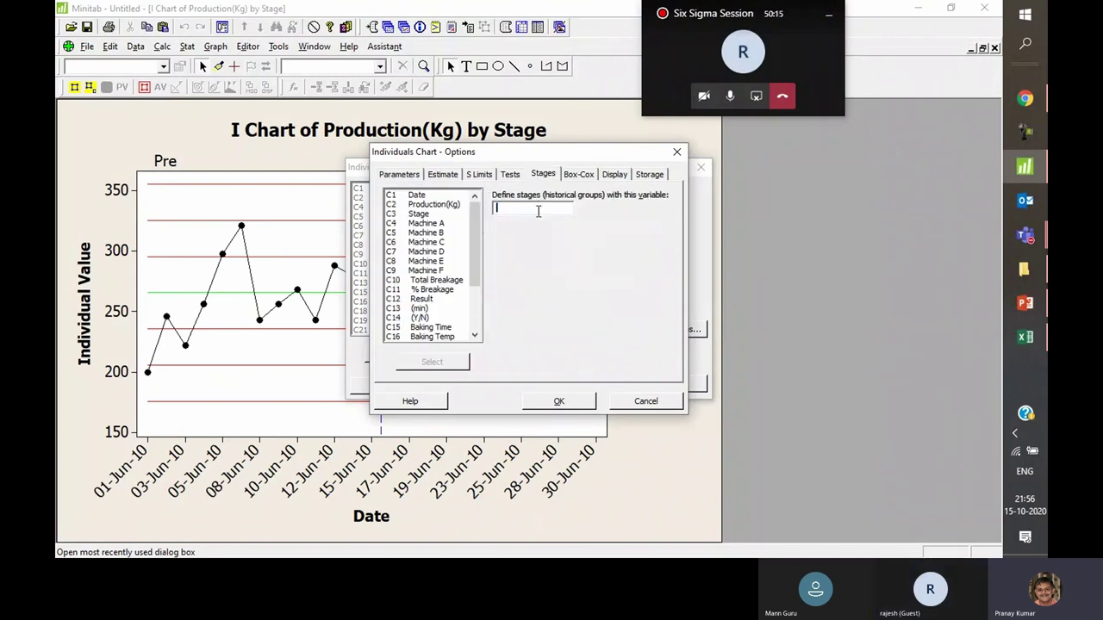
click(558, 401)
click(595, 384)
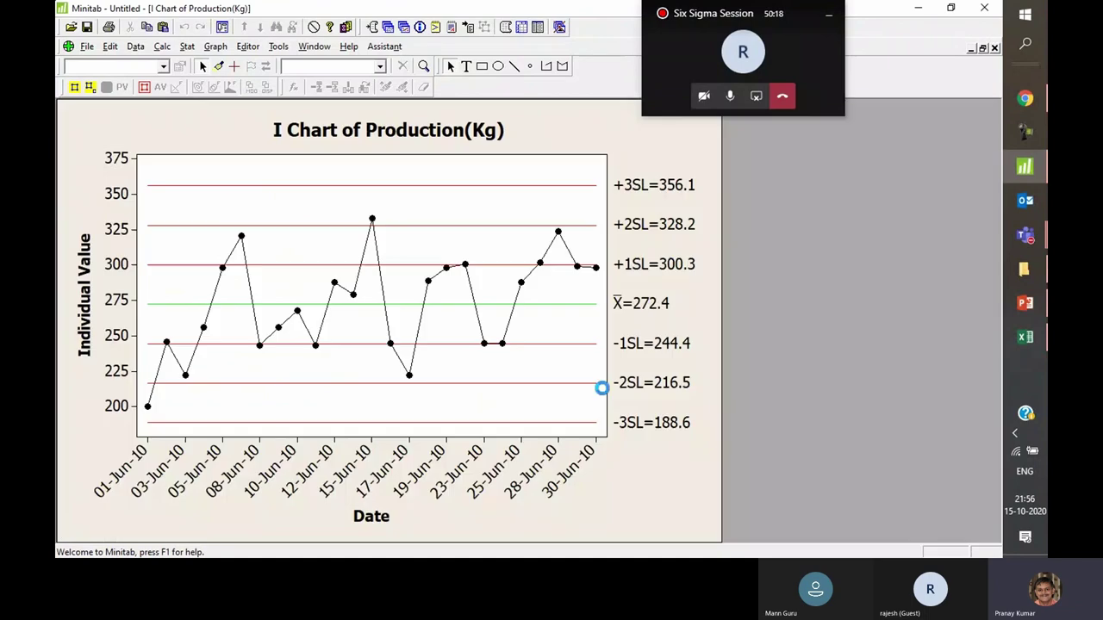
Regenerate the Individuals chart of Production(Kg) with a reference line at Y value 210
click(223, 27)
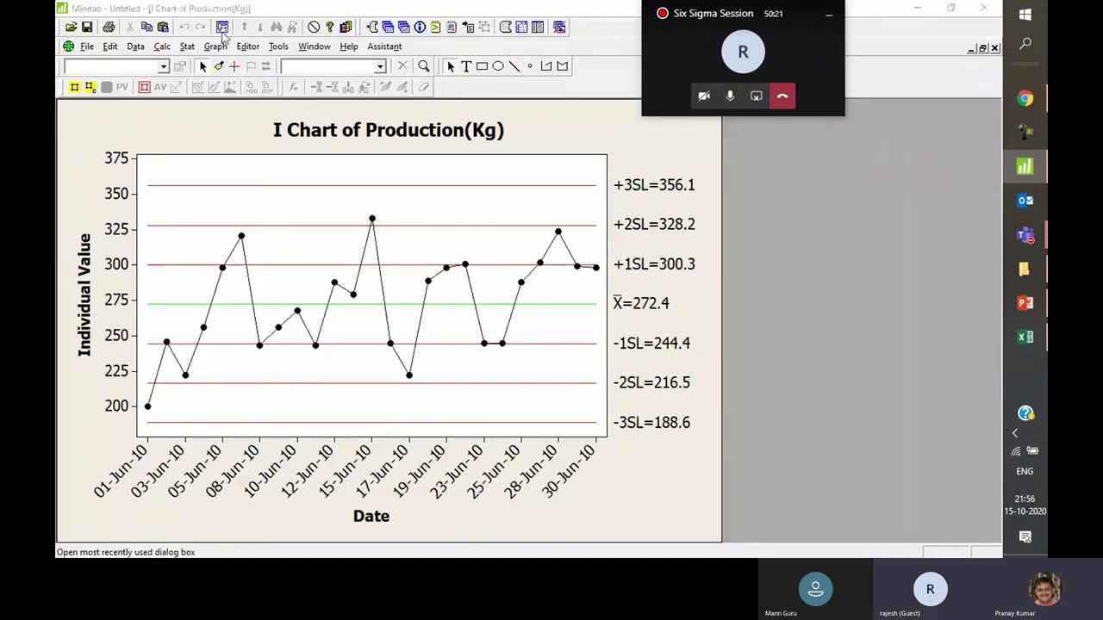
click(495, 304)
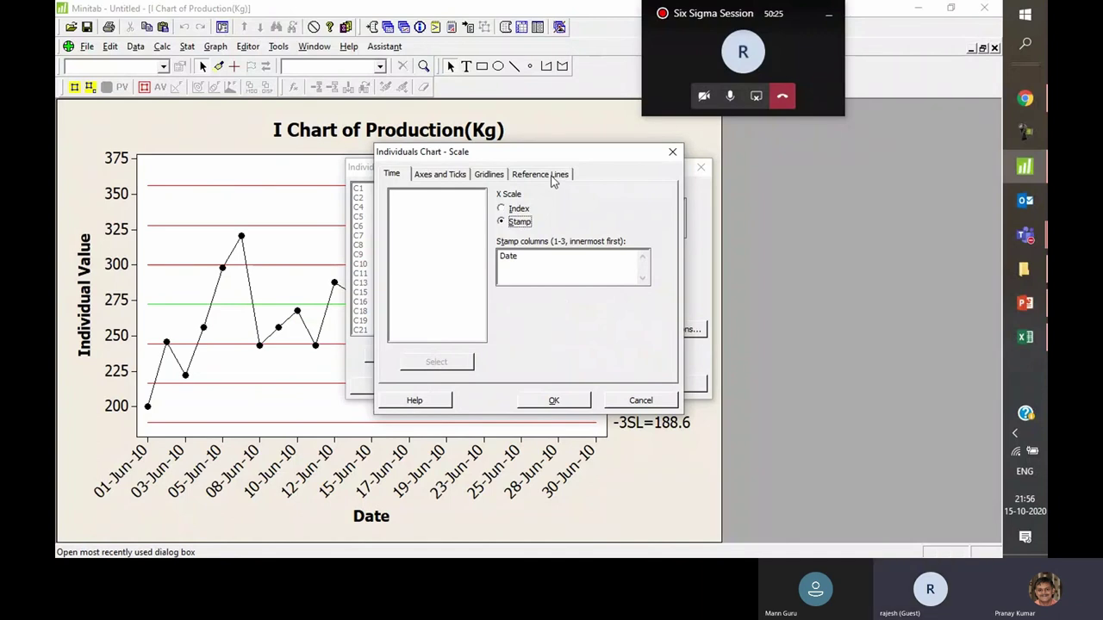
click(543, 175)
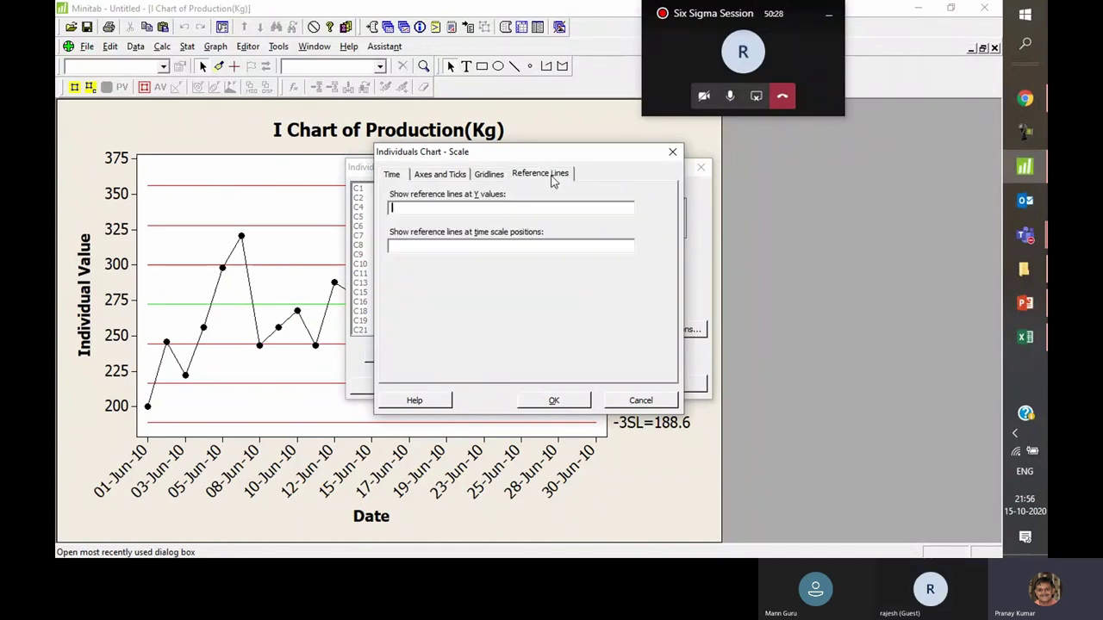
click(507, 207)
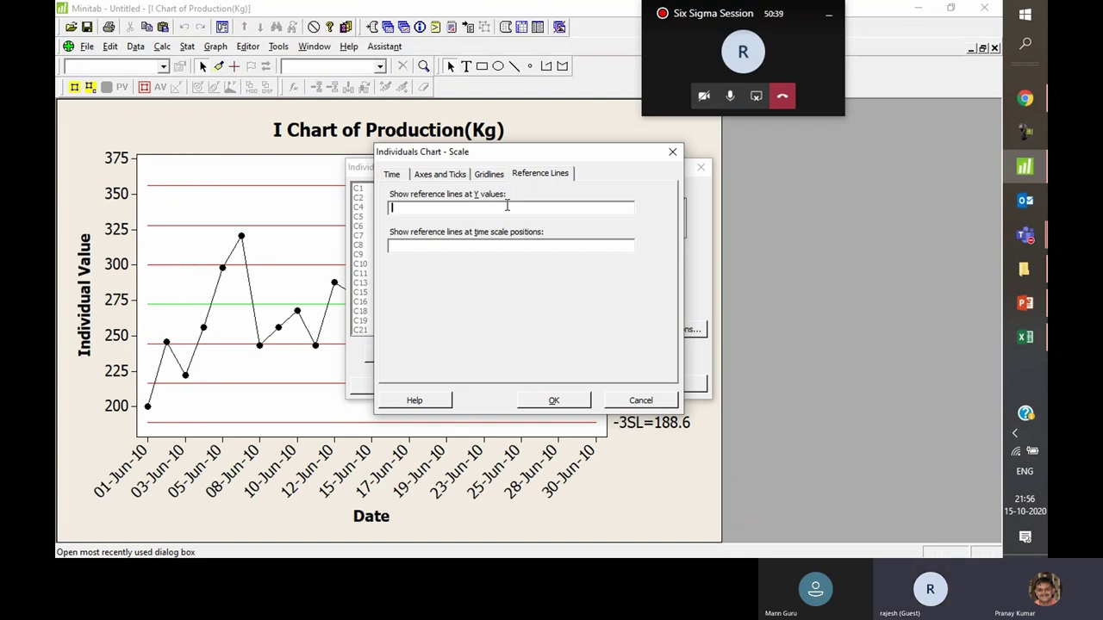
text(210)
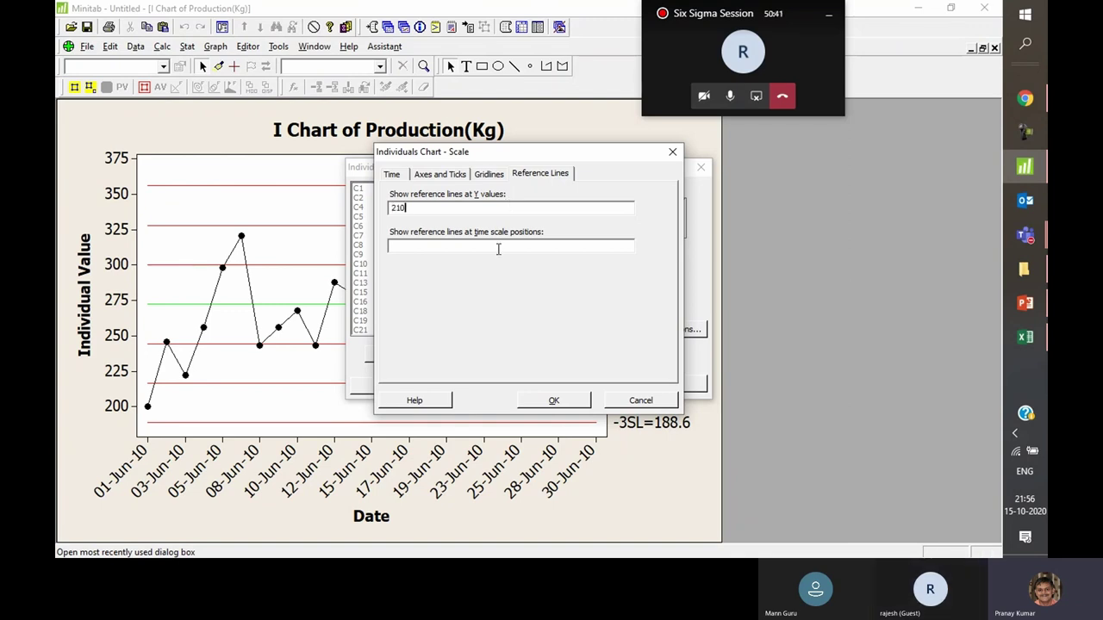
click(578, 403)
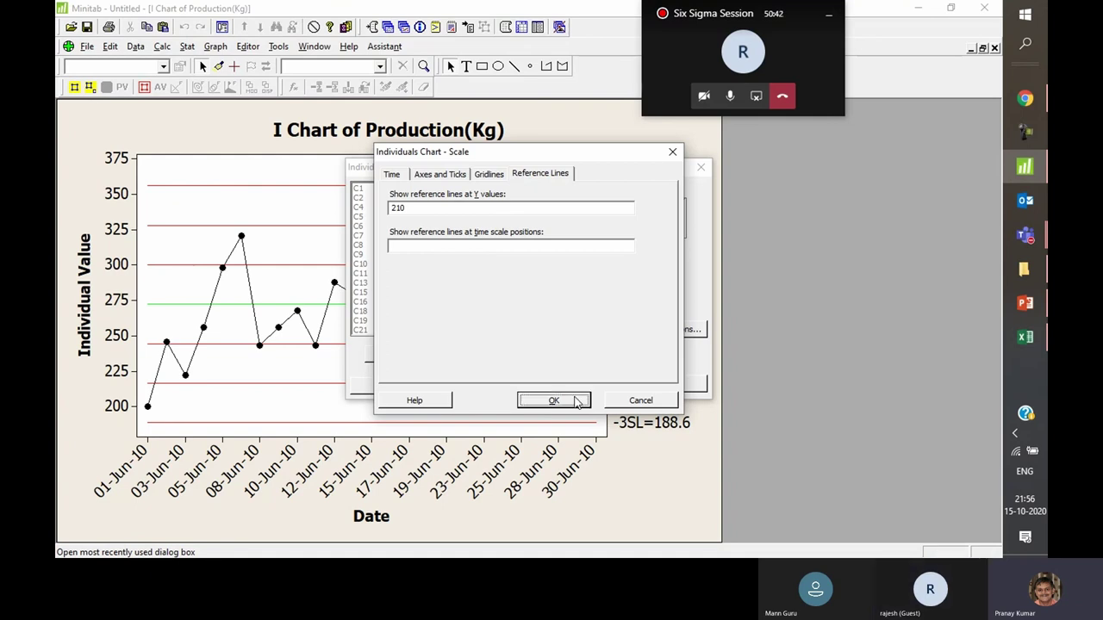
click(577, 402)
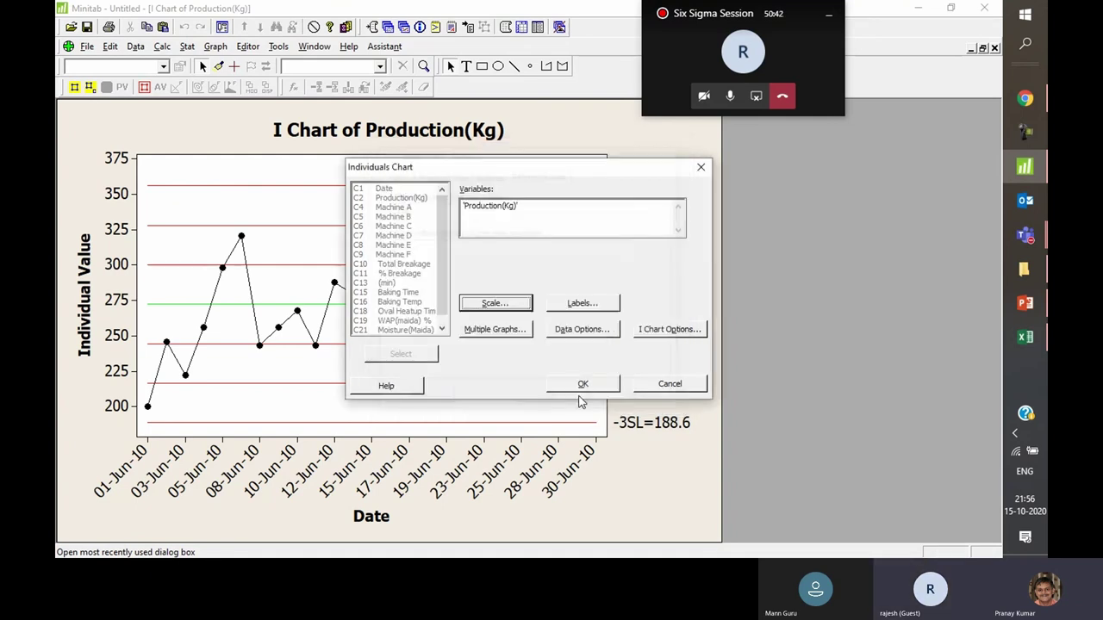
click(582, 386)
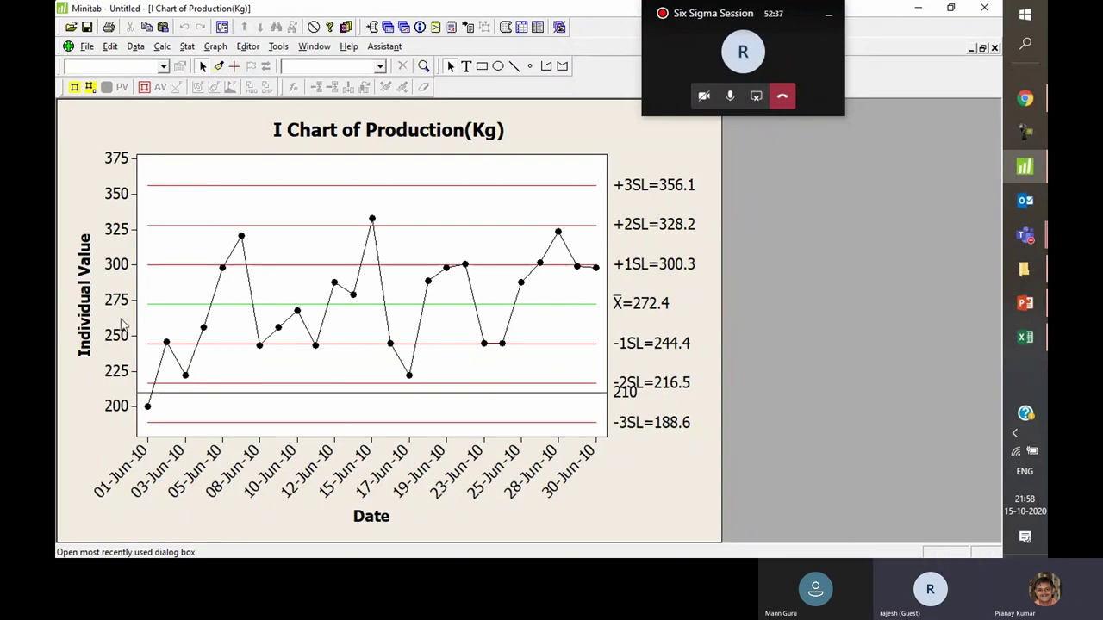
Replace Production(Kg) with Machine A through Machine F as the charted variables and generate an Individuals chart for each
click(221, 31)
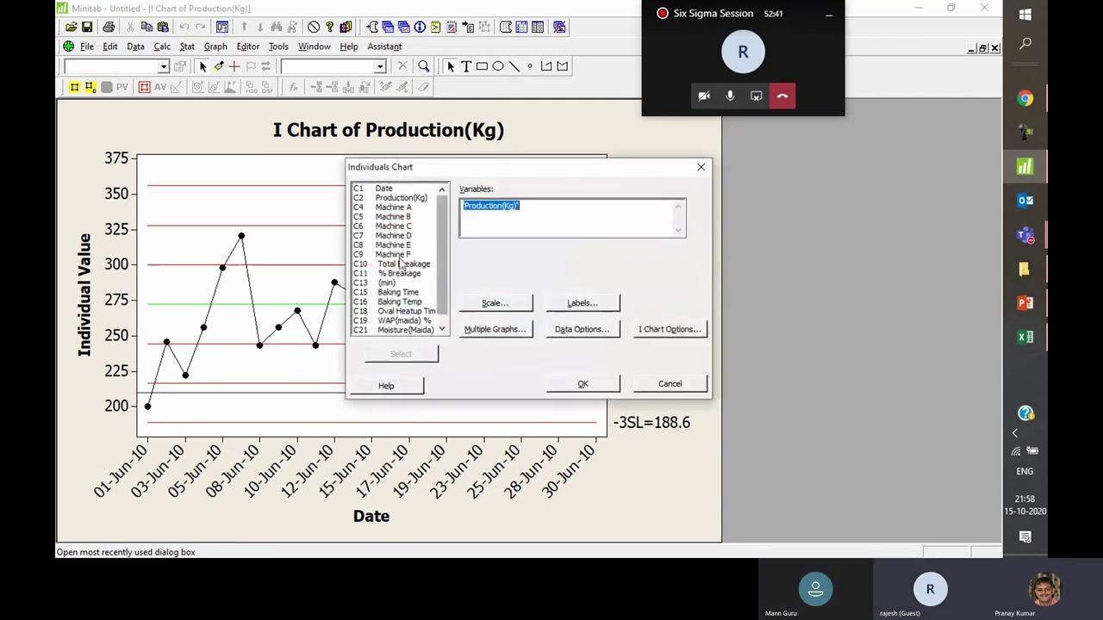
drag(399, 258, 393, 207)
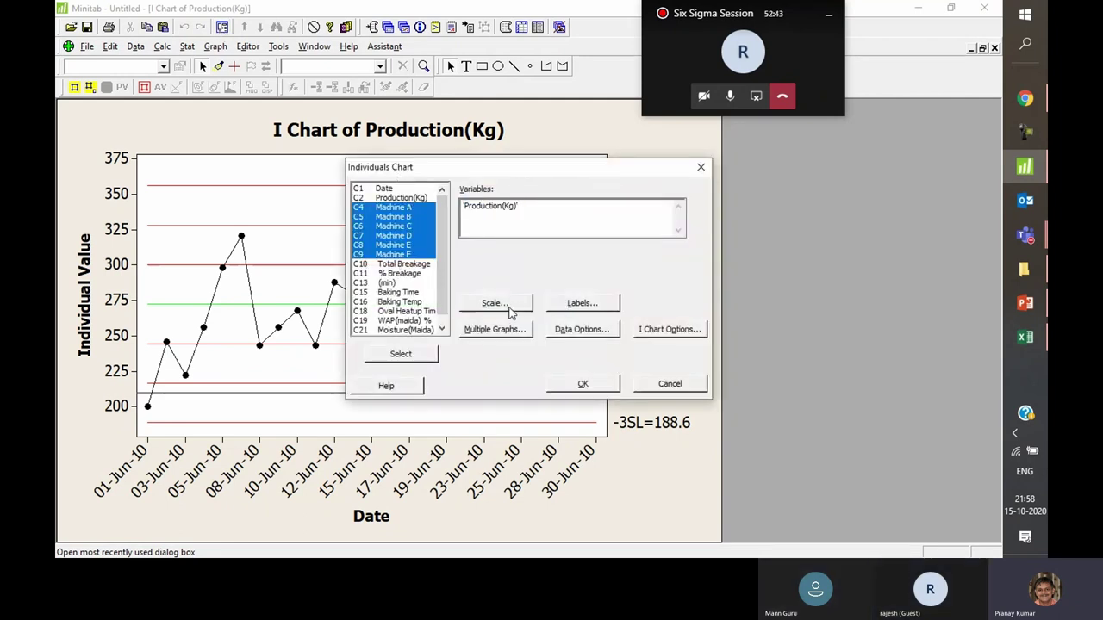
click(508, 304)
click(648, 396)
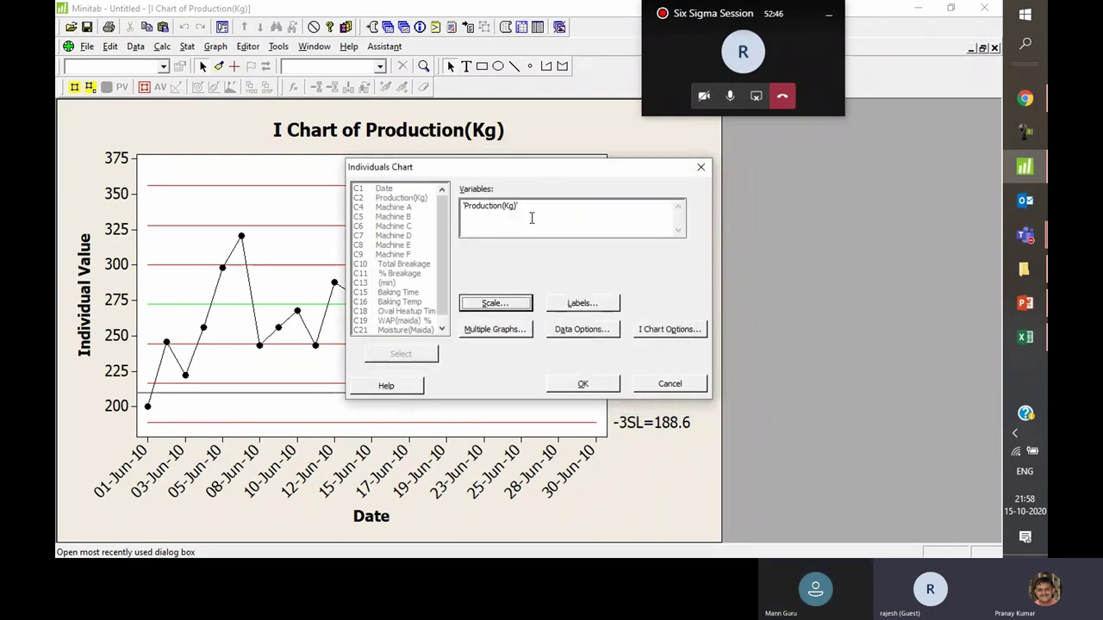
drag(532, 218, 461, 206)
key(Delete)
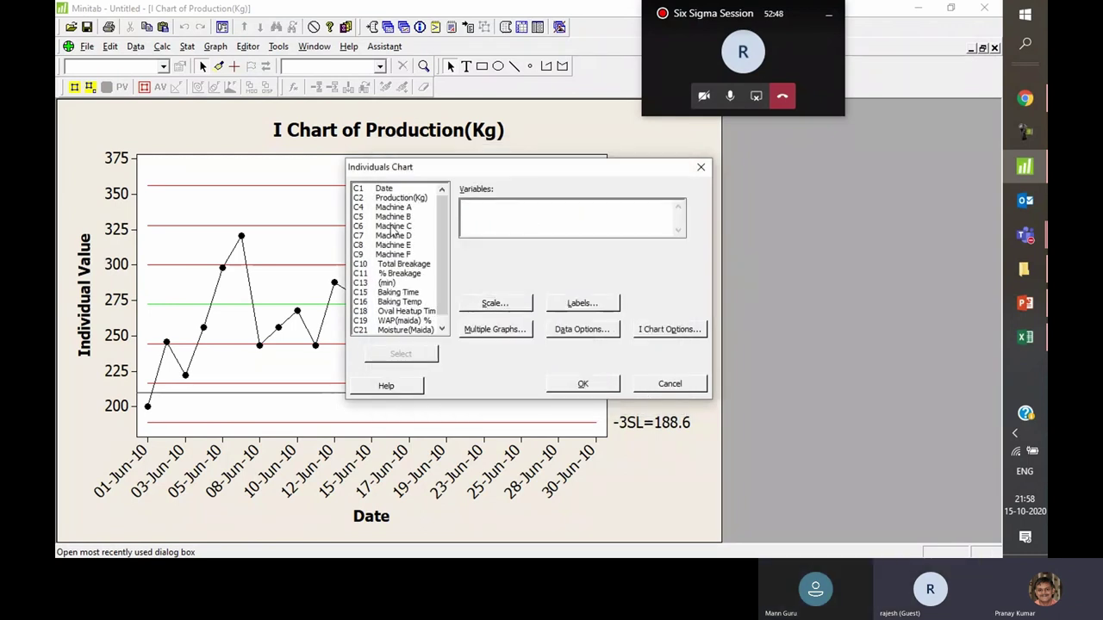
drag(394, 207, 398, 255)
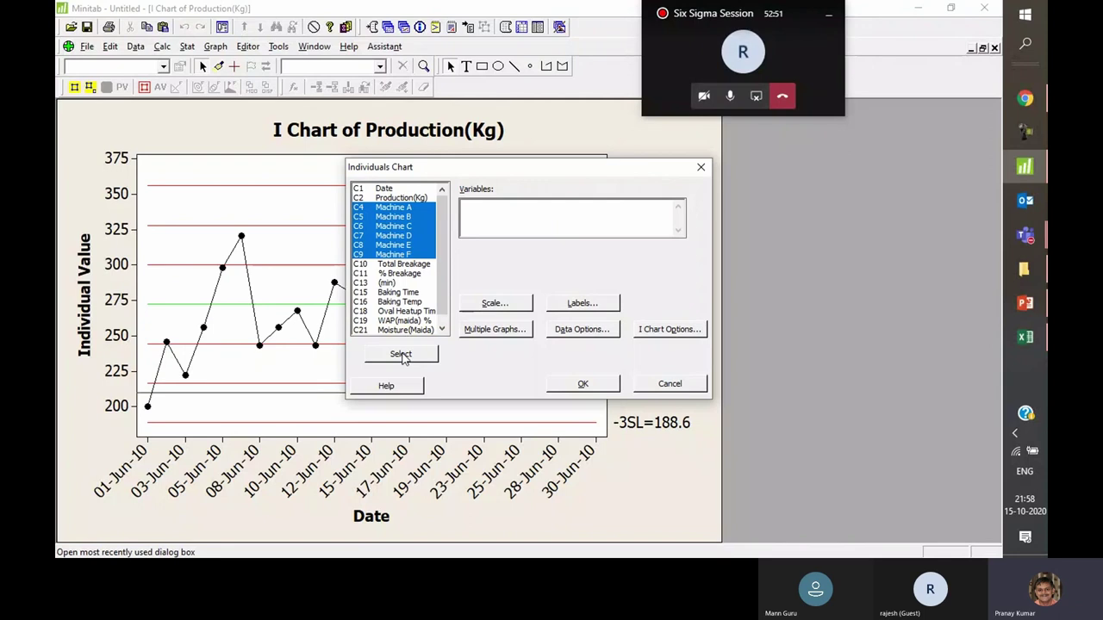
click(401, 354)
click(583, 384)
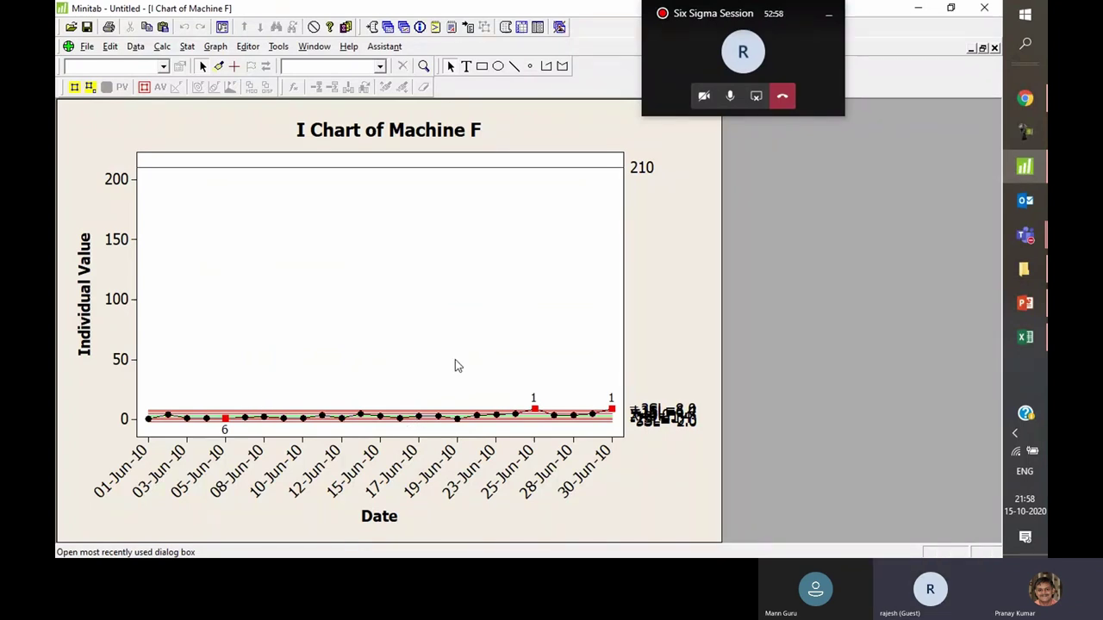
Remove the Y reference line at 210 and regenerate the Individuals charts of Machine A through Machine F
key(ctrl+e)
click(512, 309)
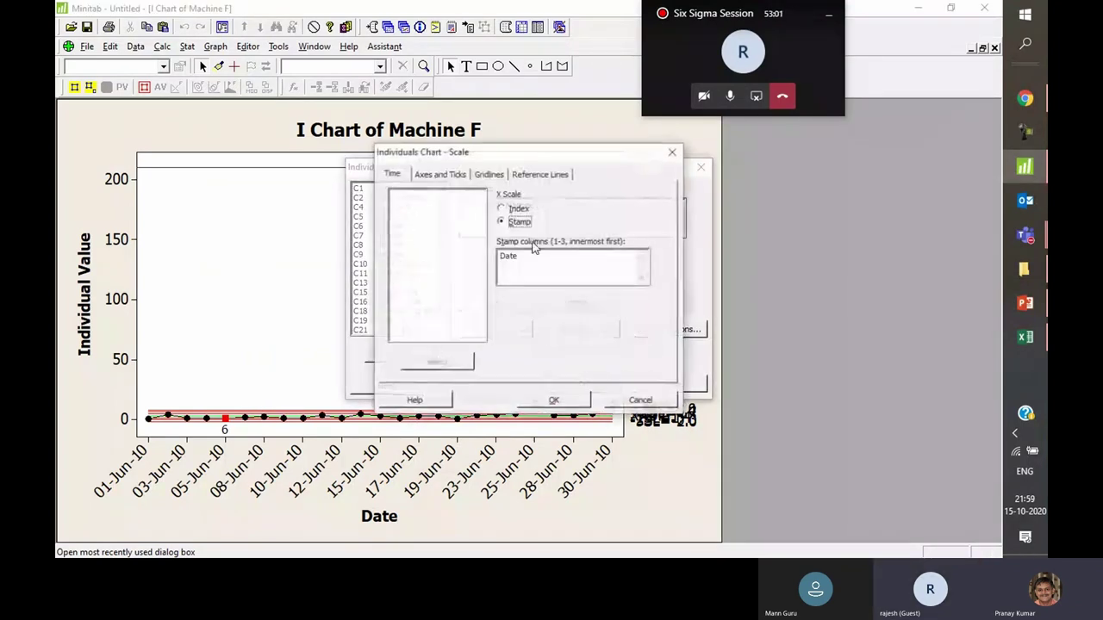
click(540, 174)
click(556, 401)
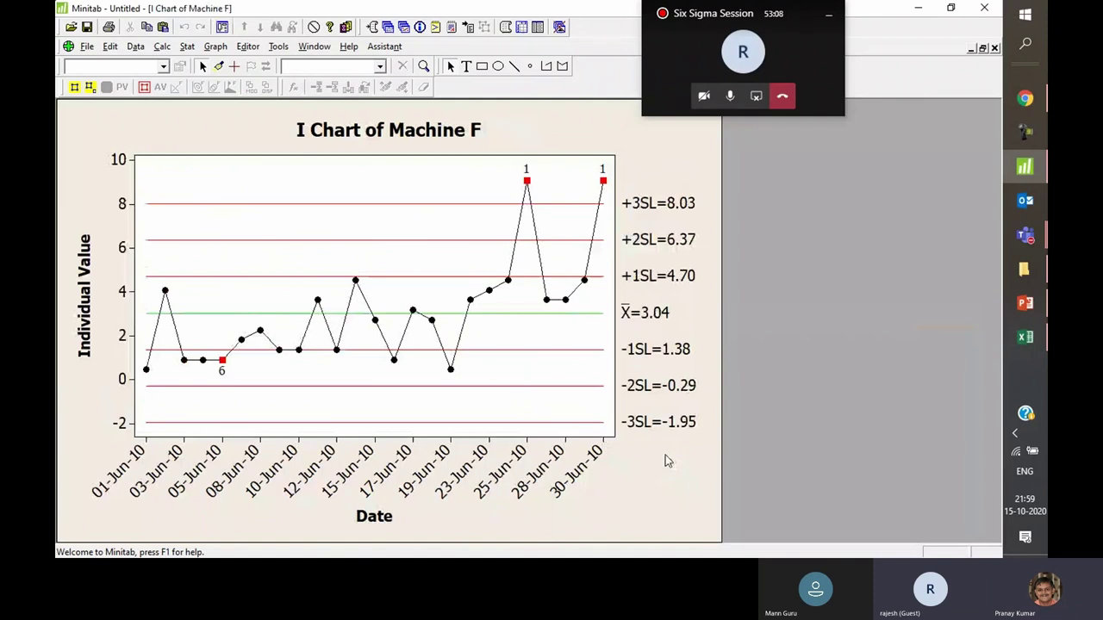
key(ctrl+e)
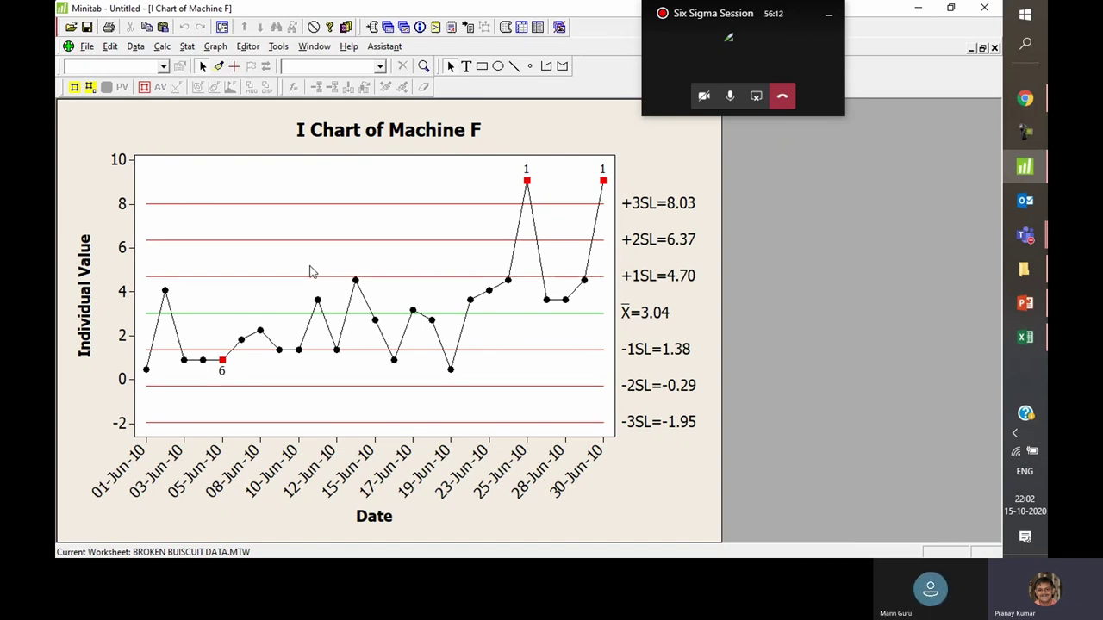
Stop sharing the screen in the Six Sigma Session meeting
click(755, 97)
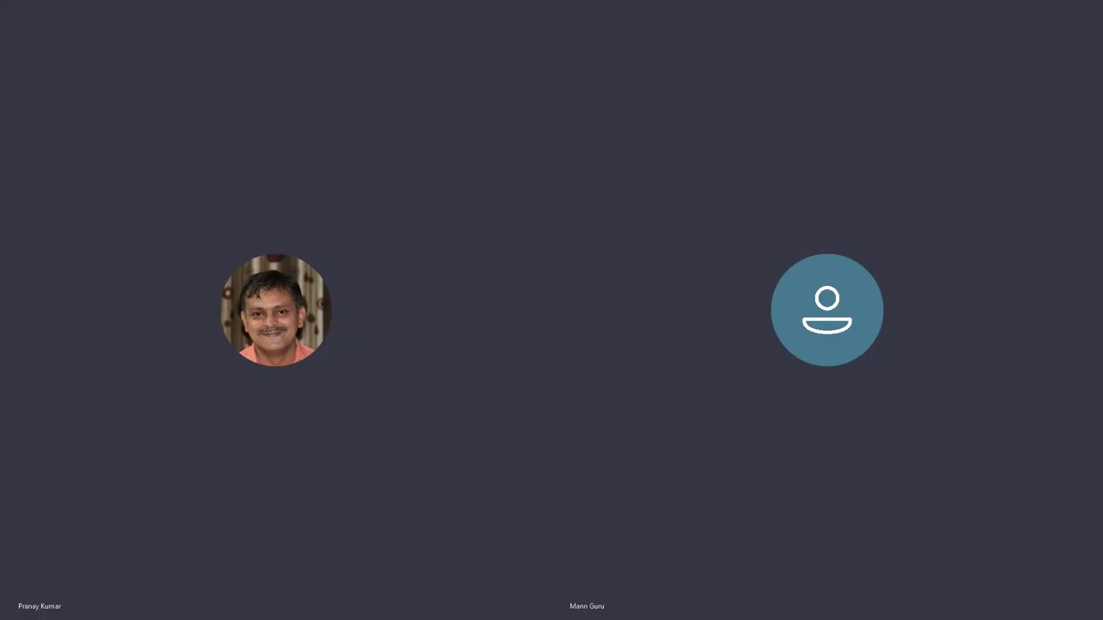